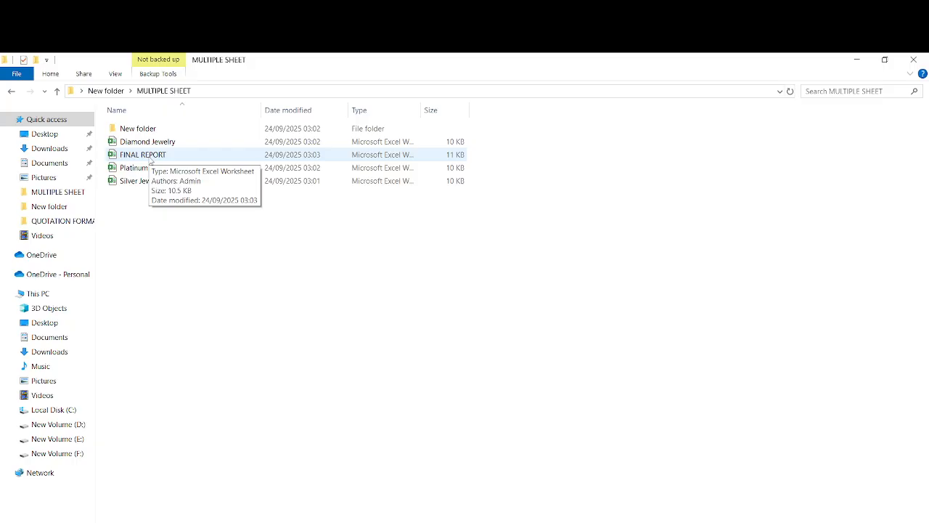
- Open the FINAL REPORT workbook from the MULTIPLE SHEET folder and check the first product types and the Physical Weight column
double_click(155, 154)
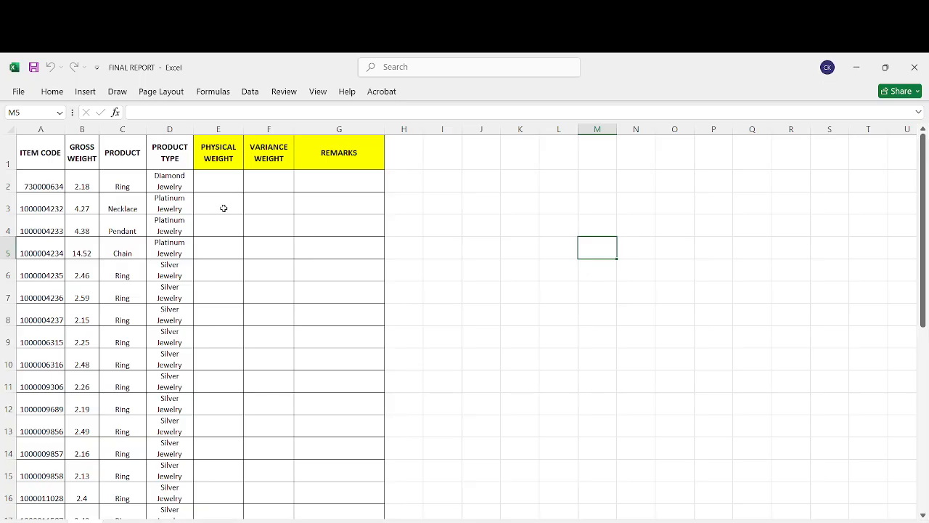
click(175, 180)
click(175, 206)
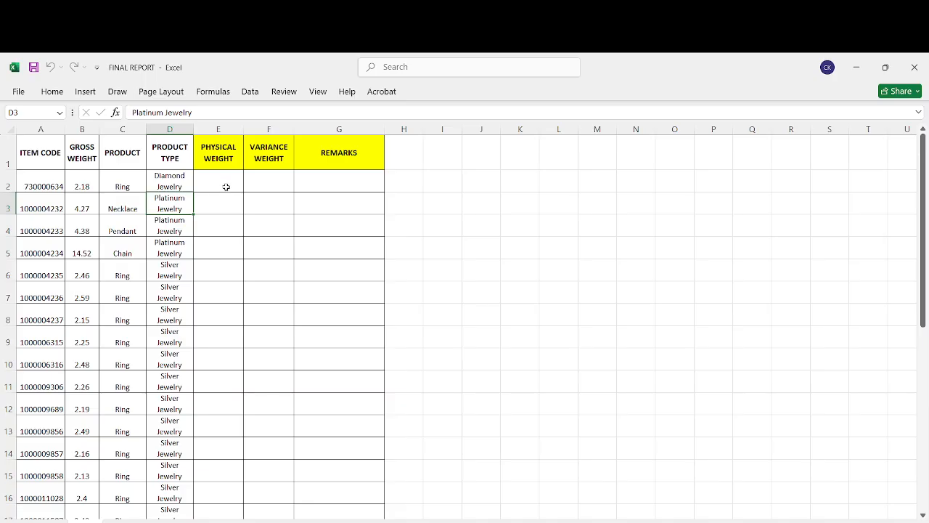
click(225, 186)
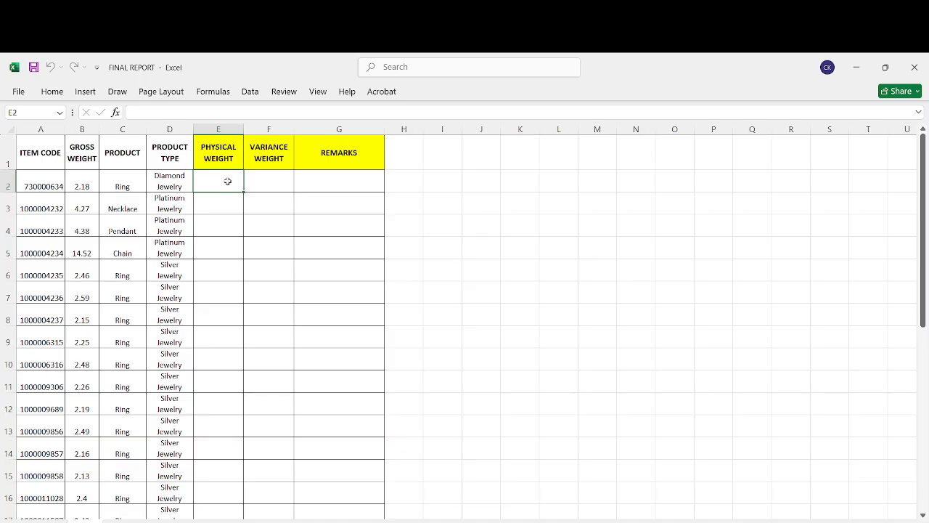
- Examine the report's Gross Weight, Product, Product Type, Physical Weight, Variance Weight and Remarks columns, including the different jewelry types
click(83, 151)
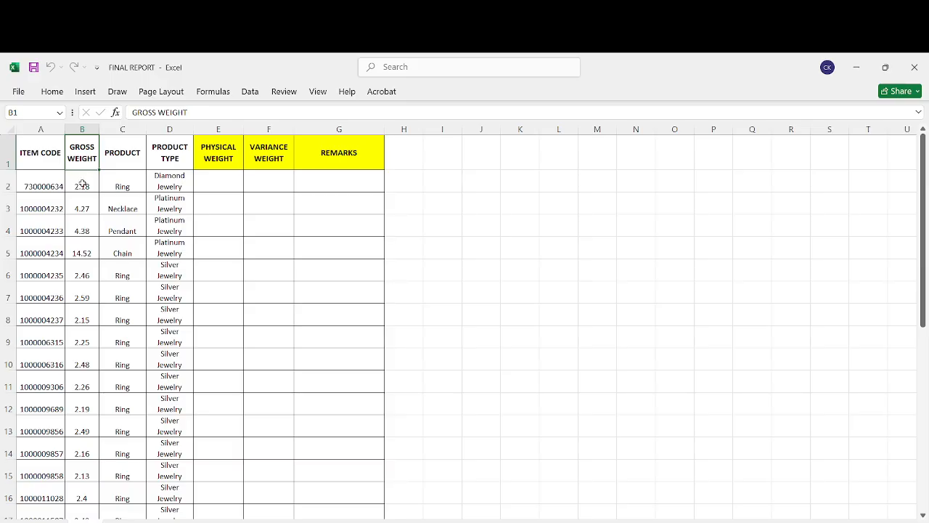
click(132, 185)
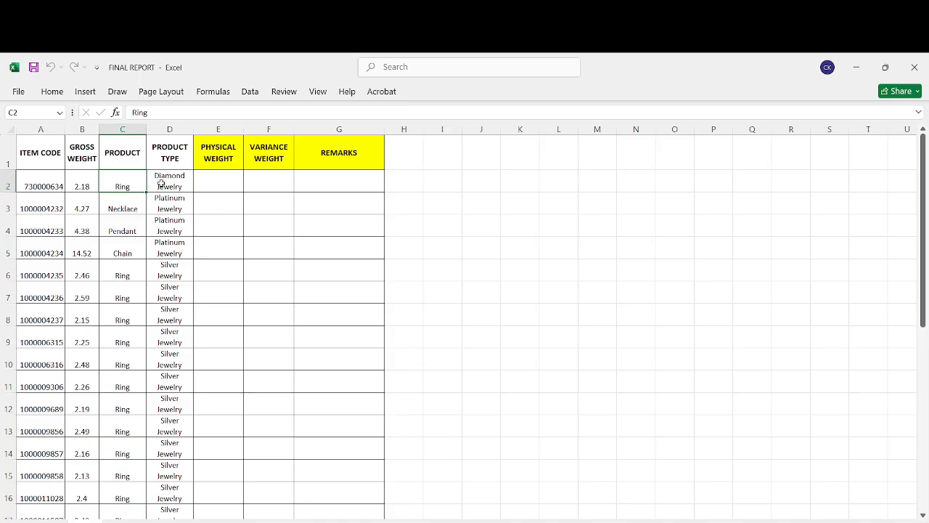
click(161, 183)
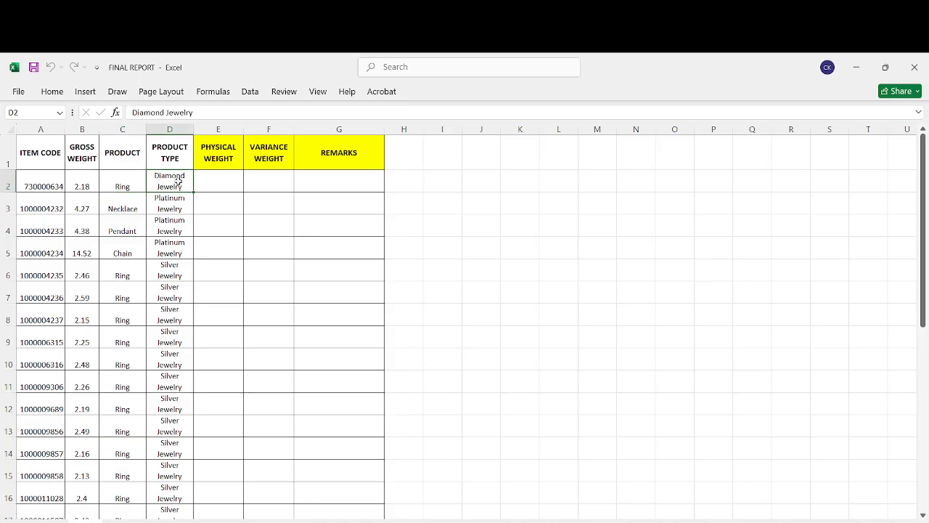
click(207, 181)
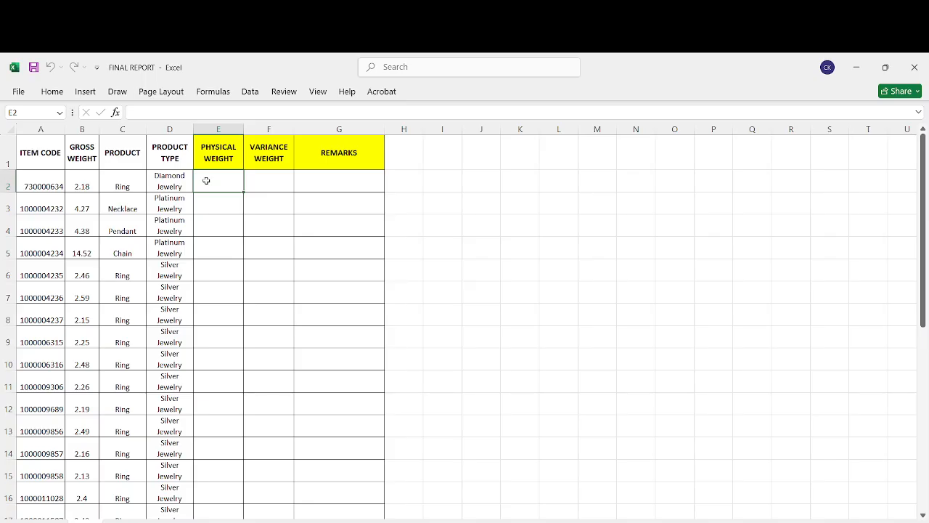
click(259, 179)
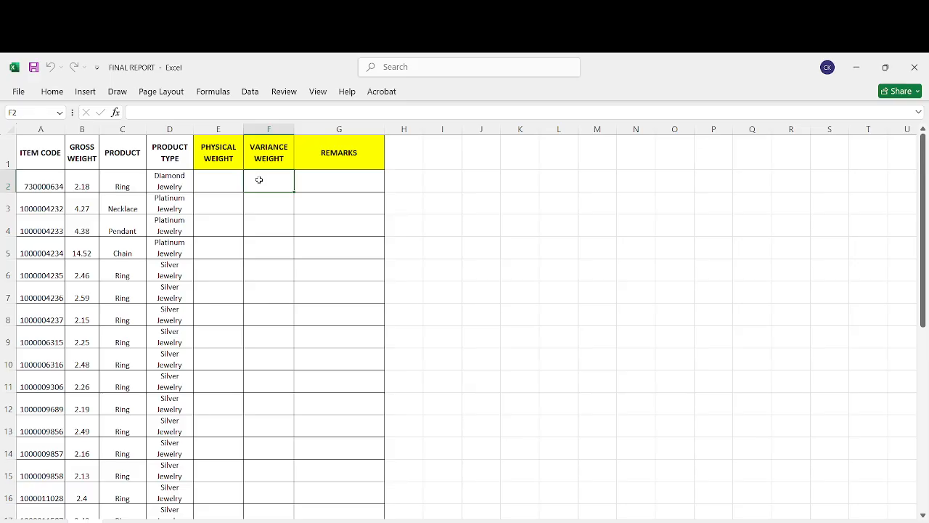
click(321, 178)
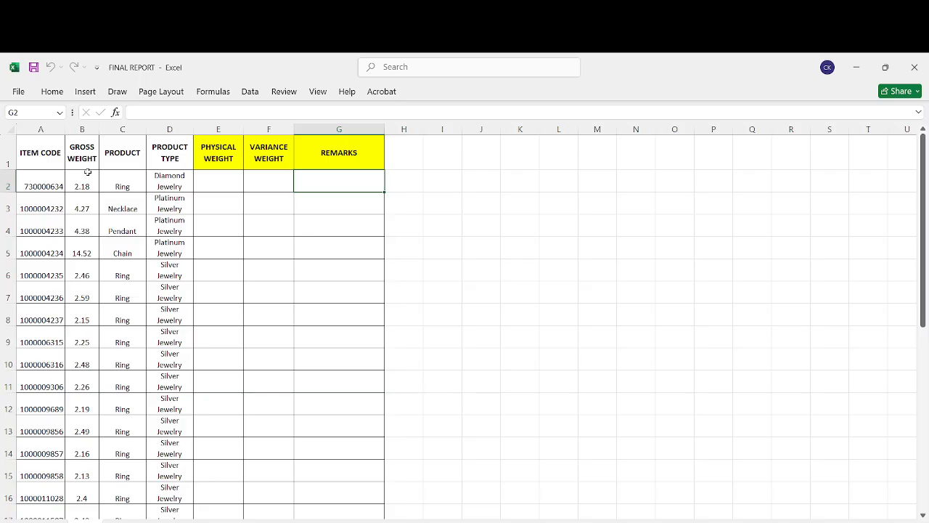
click(41, 157)
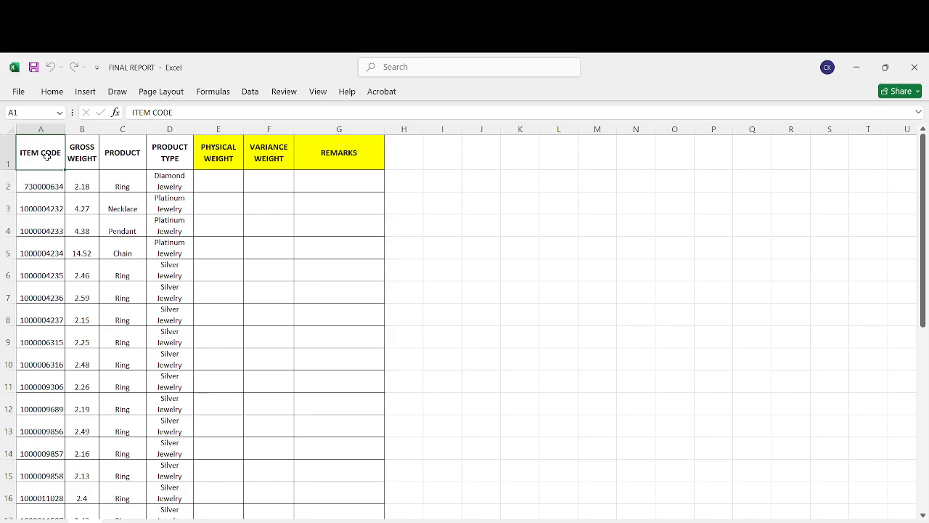
click(165, 183)
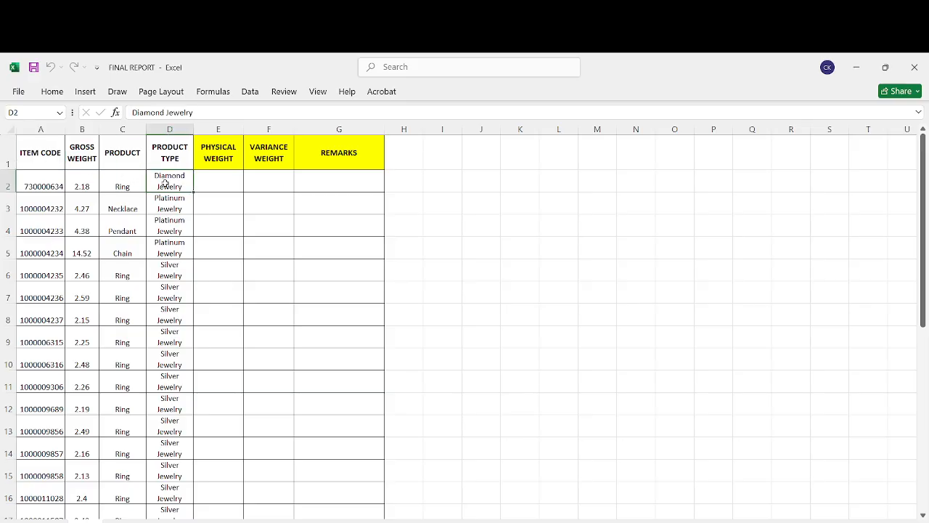
click(167, 200)
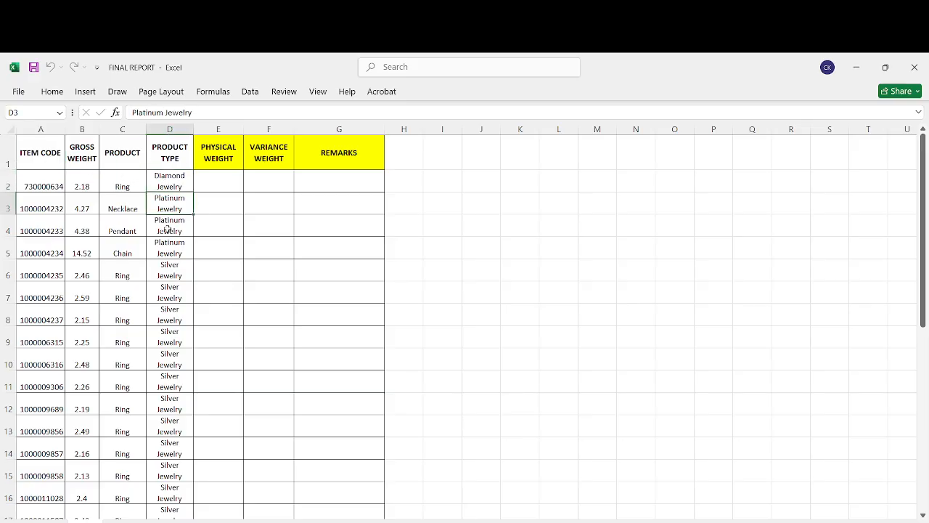
click(169, 267)
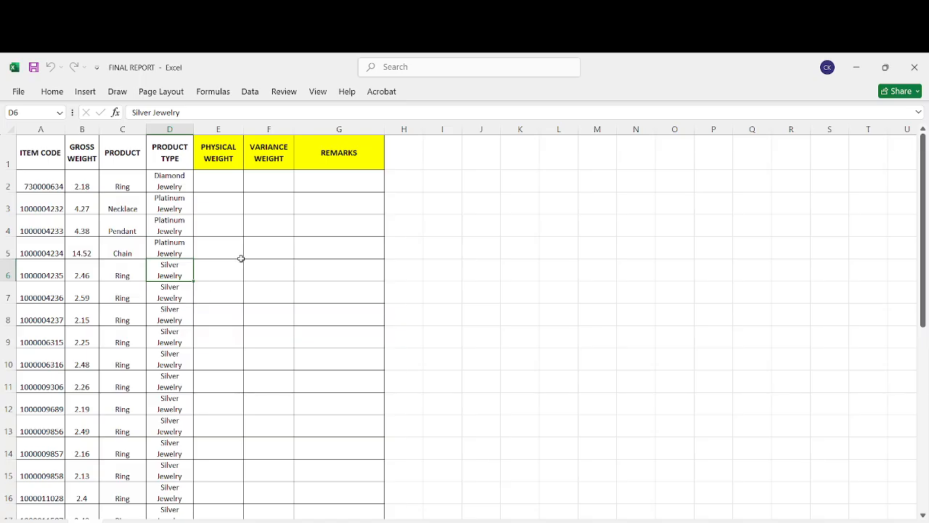
- Add filters to the header row A1:G1, from Item Code through Remarks
click(38, 154)
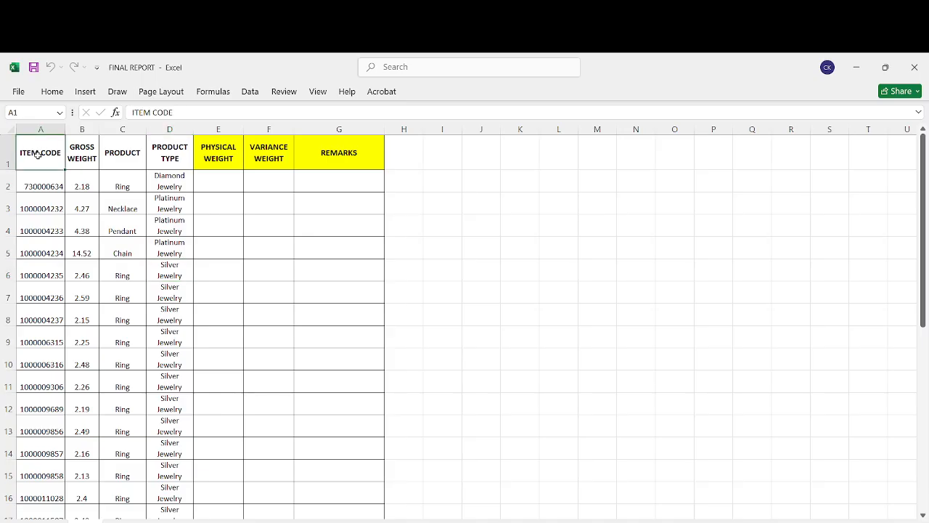
key(shift+Right)
key(shift+Right)
key(shift+Right)
key(shift+Right)
key(shift+Right)
key(shift+Right)
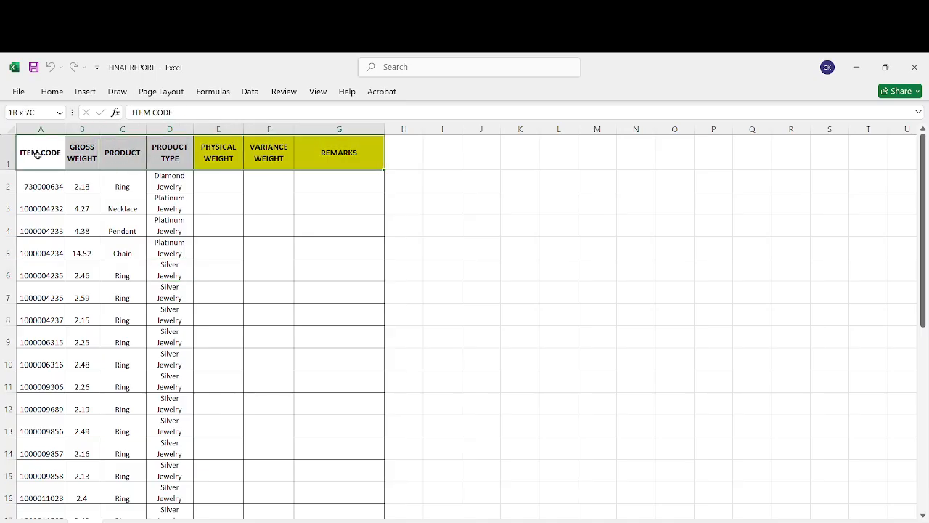
click(51, 91)
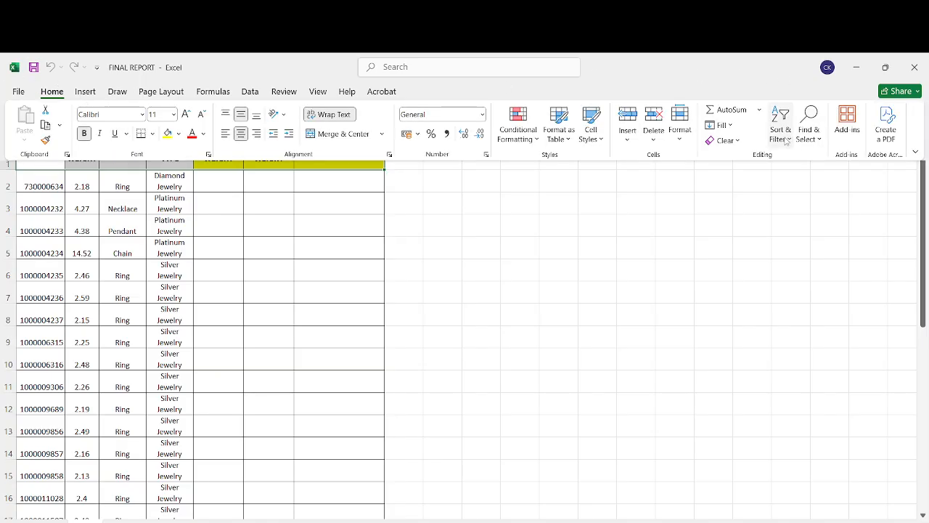
click(788, 138)
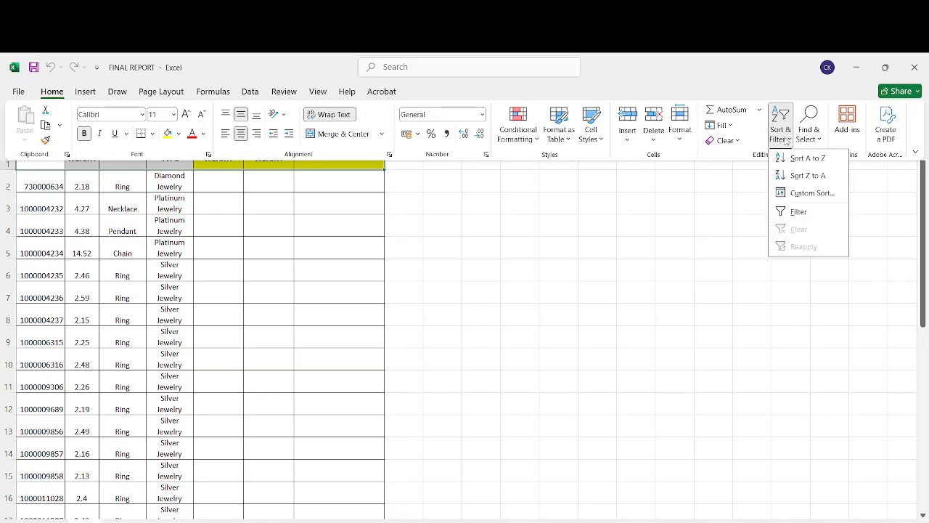
click(798, 211)
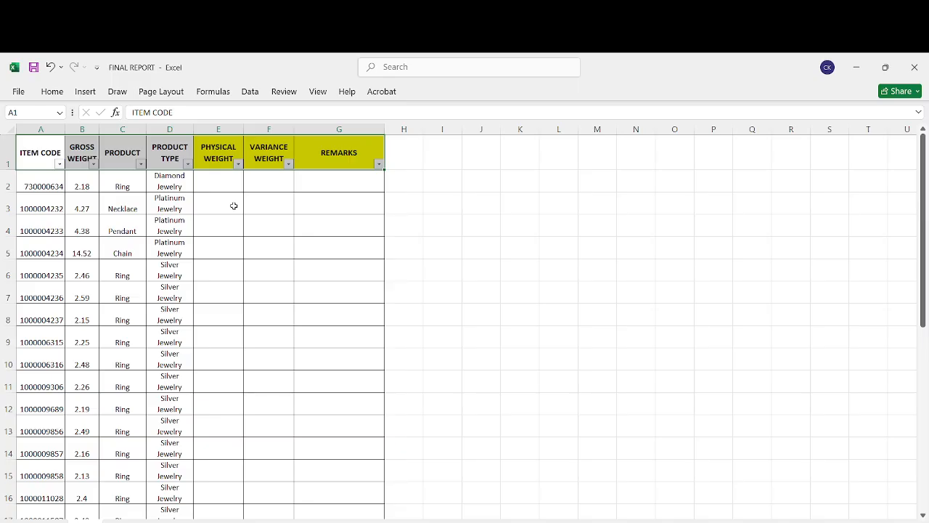
- Switch the header row filters off and back on
key(ctrl+shift+l)
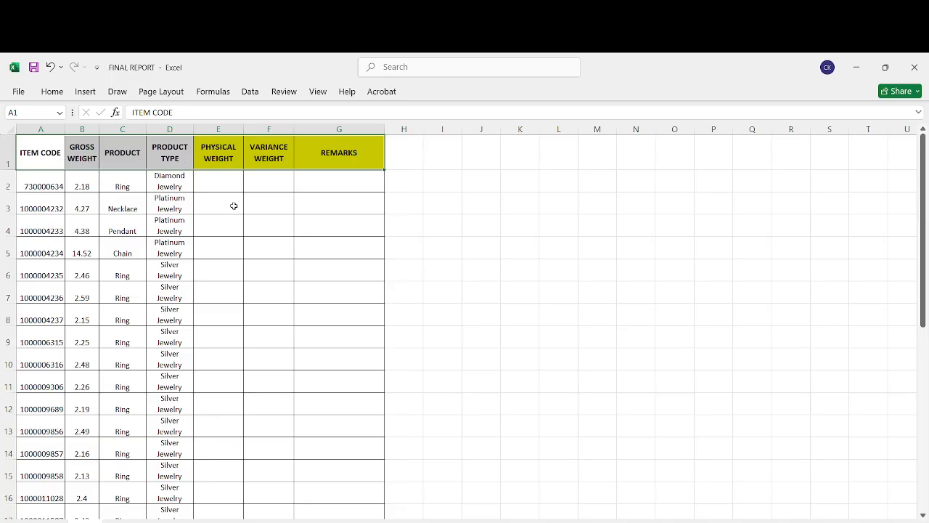
key(ctrl+shift+l)
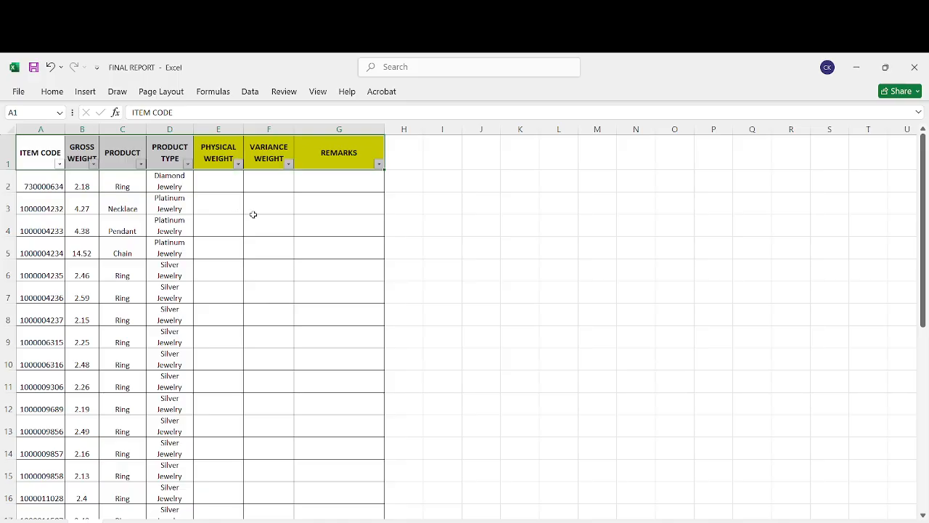
click(257, 218)
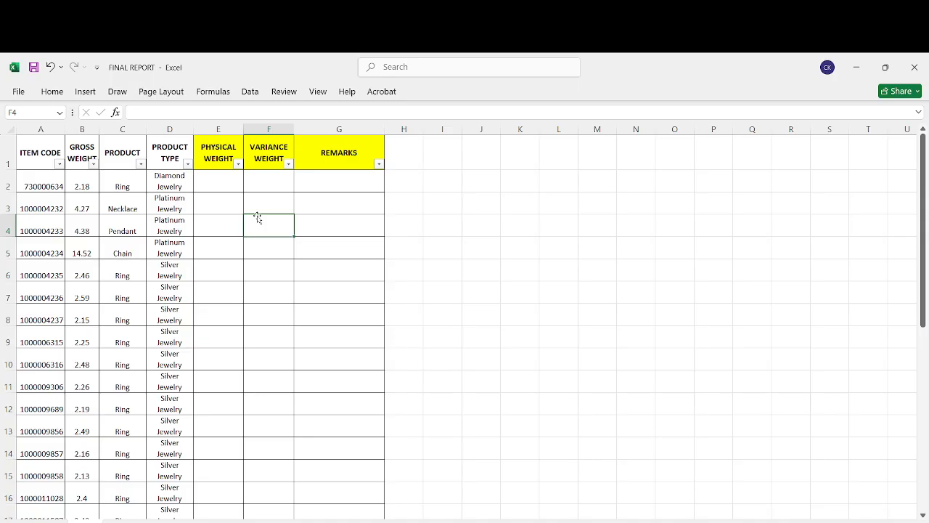
- Check which product types the Product Type filter offers, keeping all of them selected
click(214, 183)
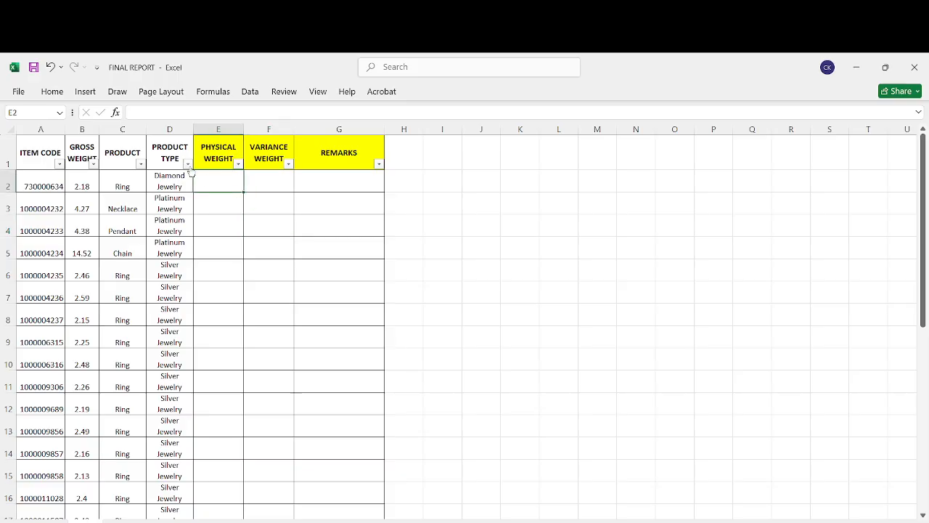
click(188, 164)
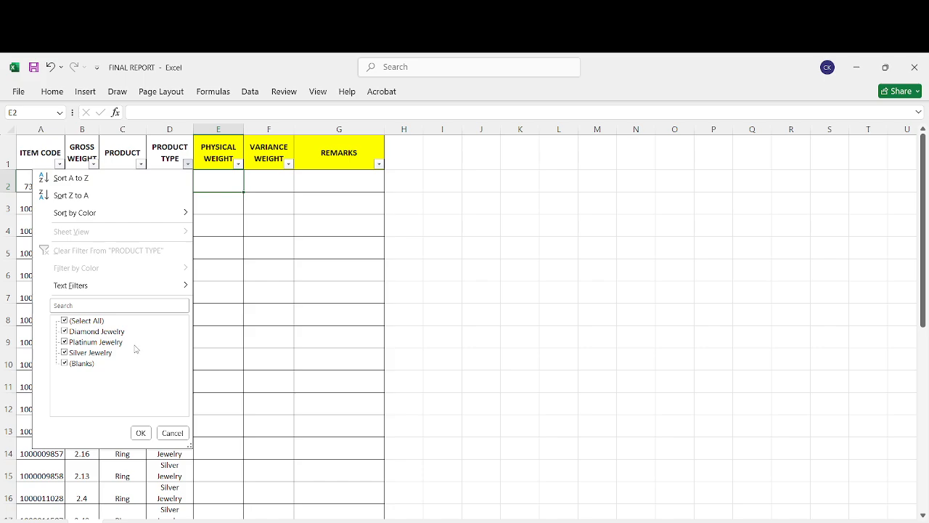
click(141, 432)
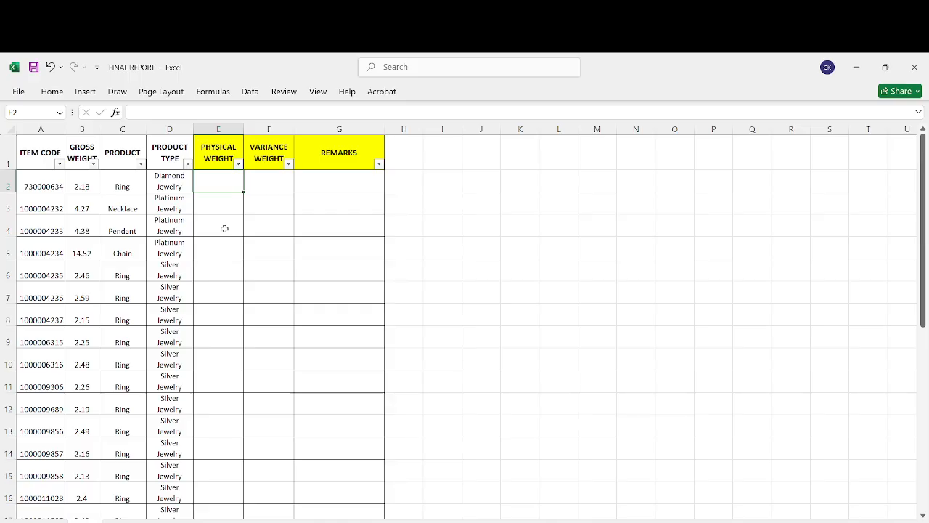
- Filter the Product Type column to show only Diamond Jewelry
click(187, 164)
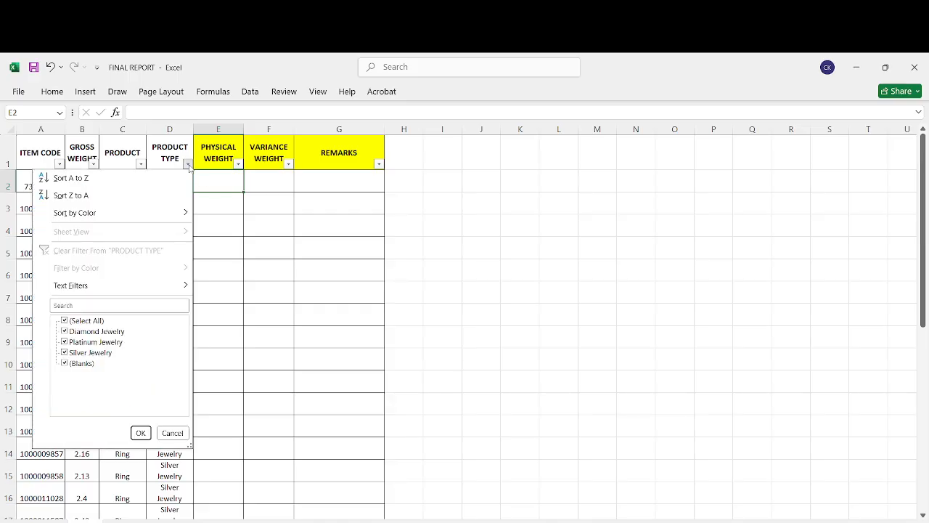
click(74, 321)
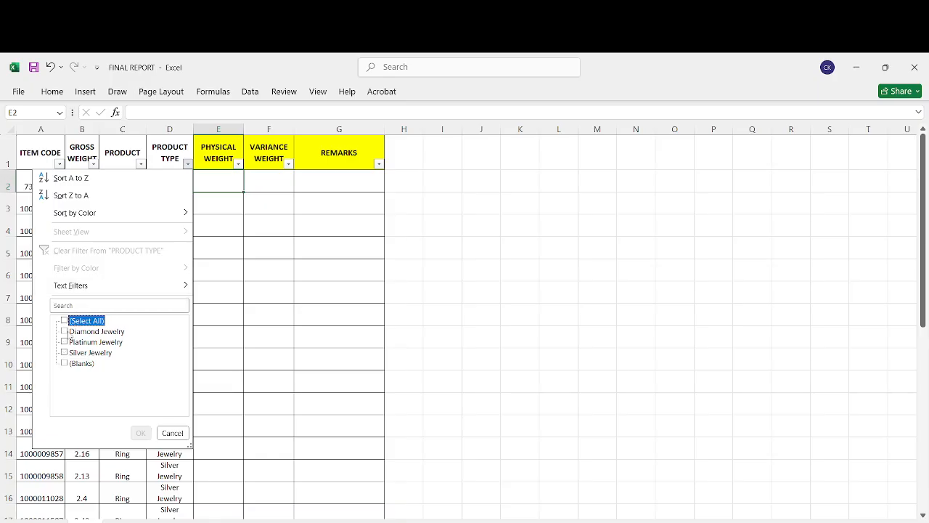
click(72, 332)
click(140, 436)
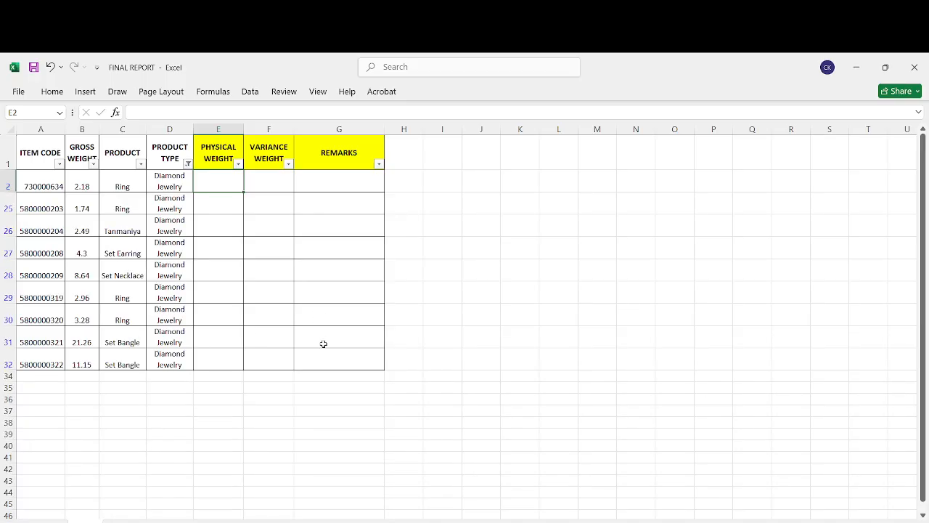
- Minimize the FINAL REPORT workbook and open the Diamond Jewelry workbook from the MULTIPLE SHEET folder
click(858, 69)
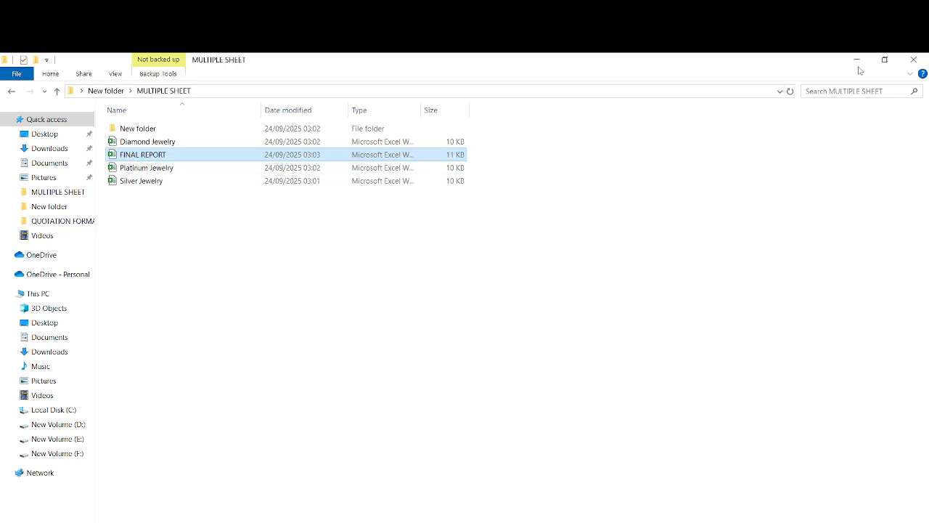
double_click(145, 143)
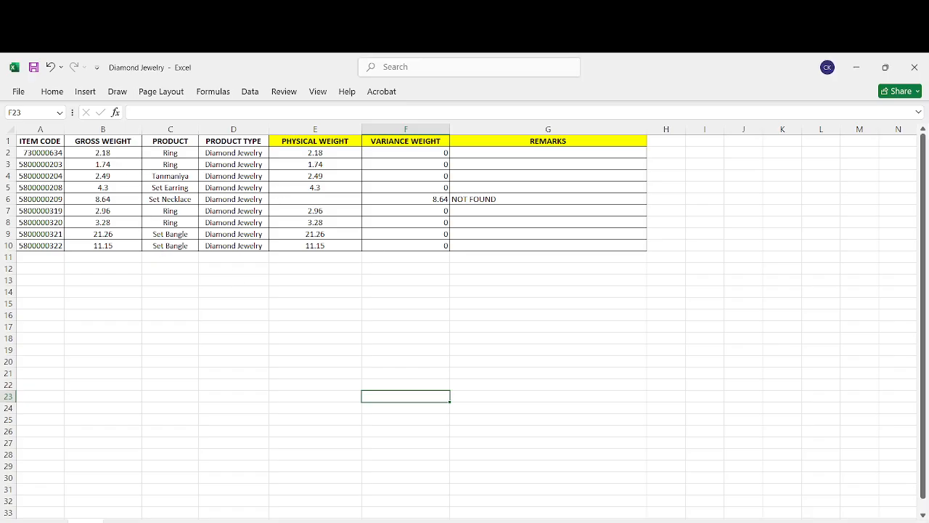
click(132, 292)
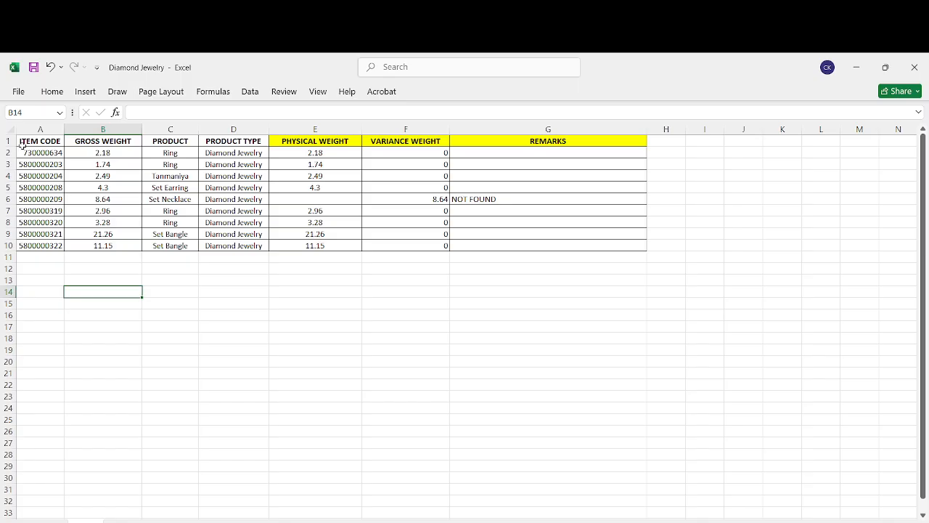
- Examine the Diamond Jewelry sheet's column headers, its physical and variance weights, and its Remarks column
drag(29, 144, 253, 143)
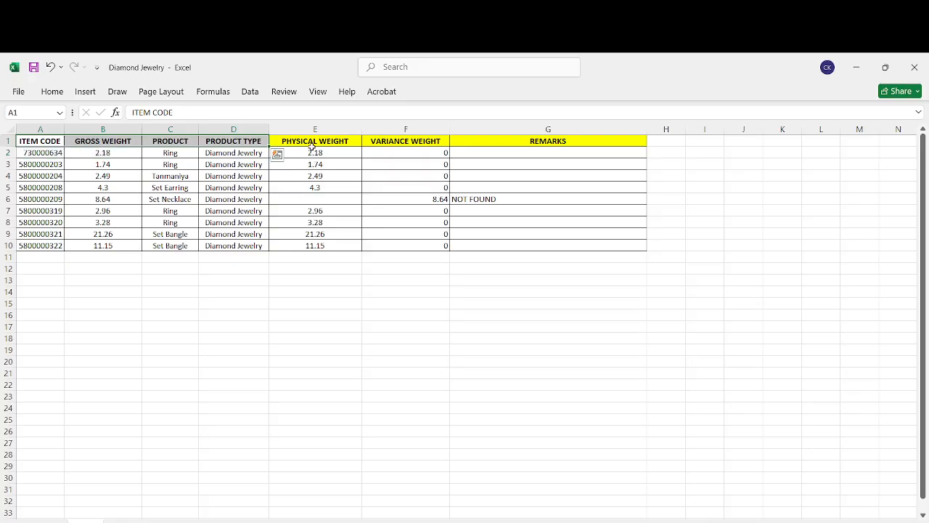
drag(312, 149, 339, 213)
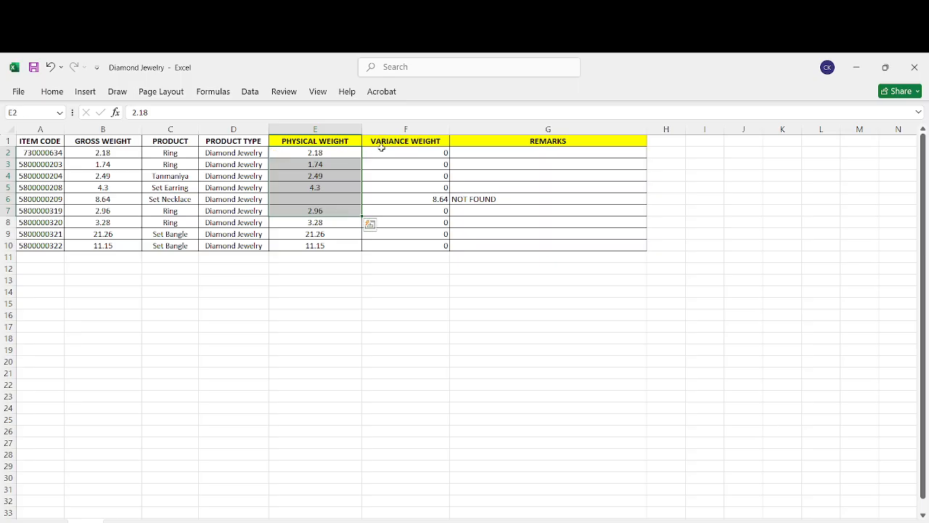
click(379, 196)
click(308, 141)
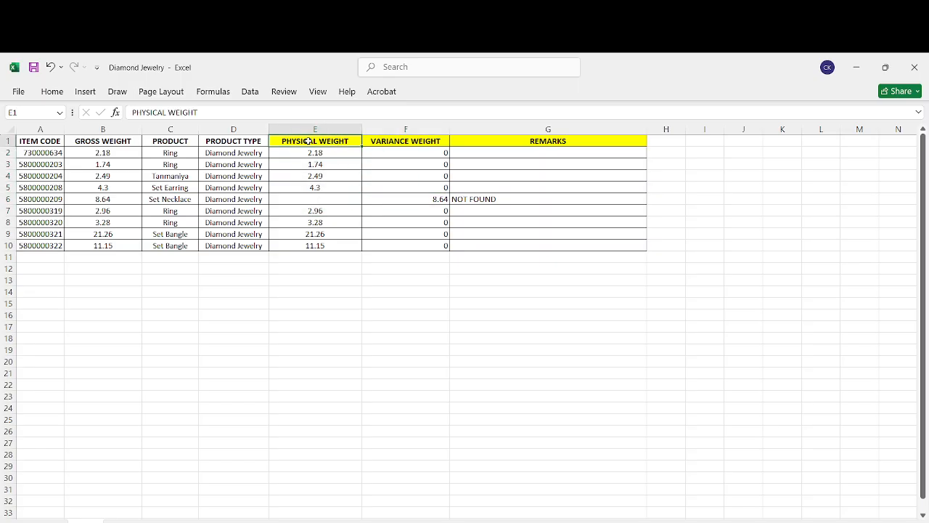
click(440, 141)
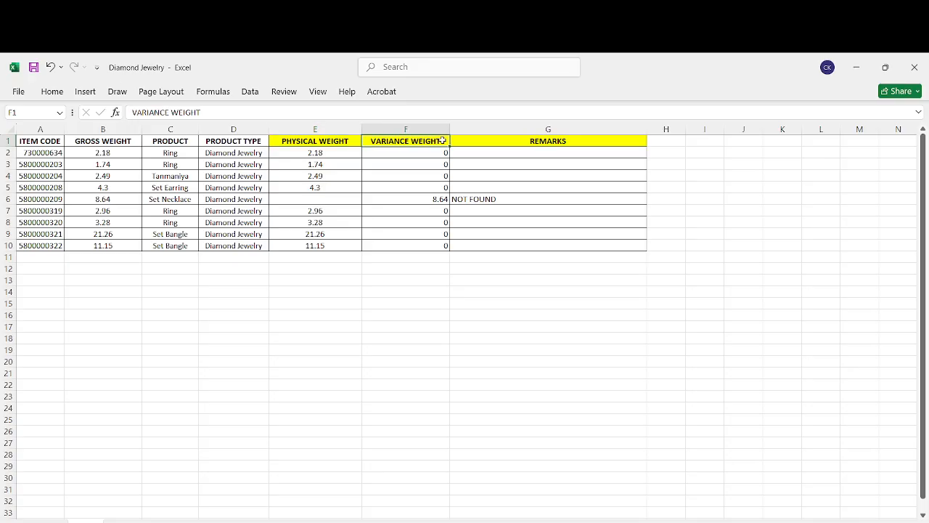
click(462, 141)
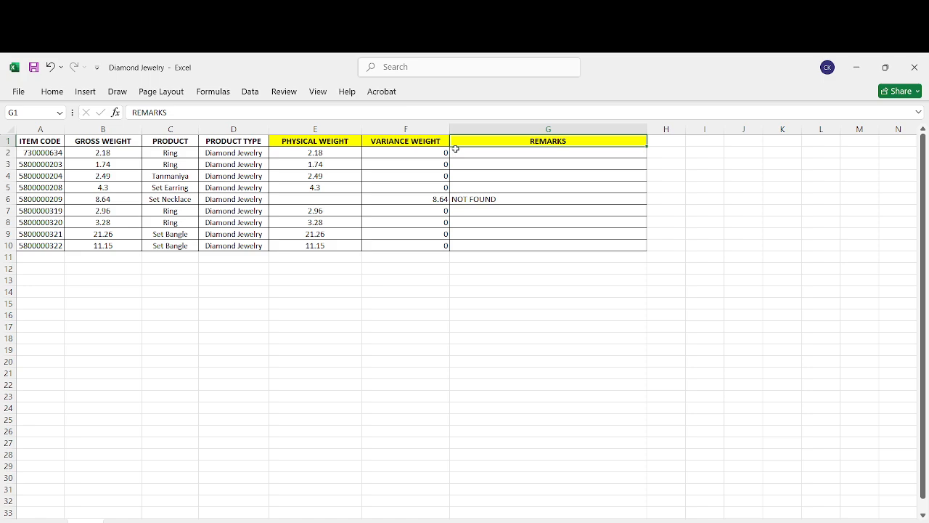
- Compare the gross, physical and variance weights of the first Ring row in the Diamond Jewelry sheet
click(331, 156)
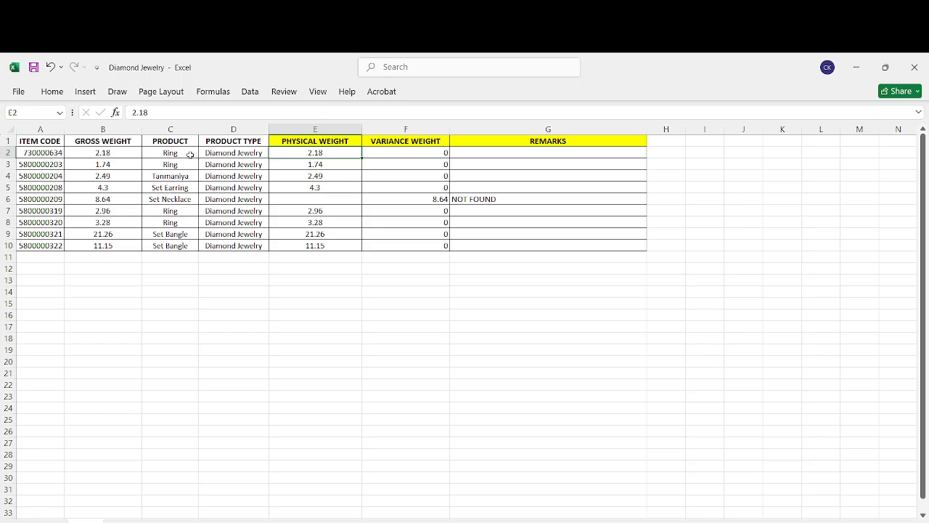
click(235, 152)
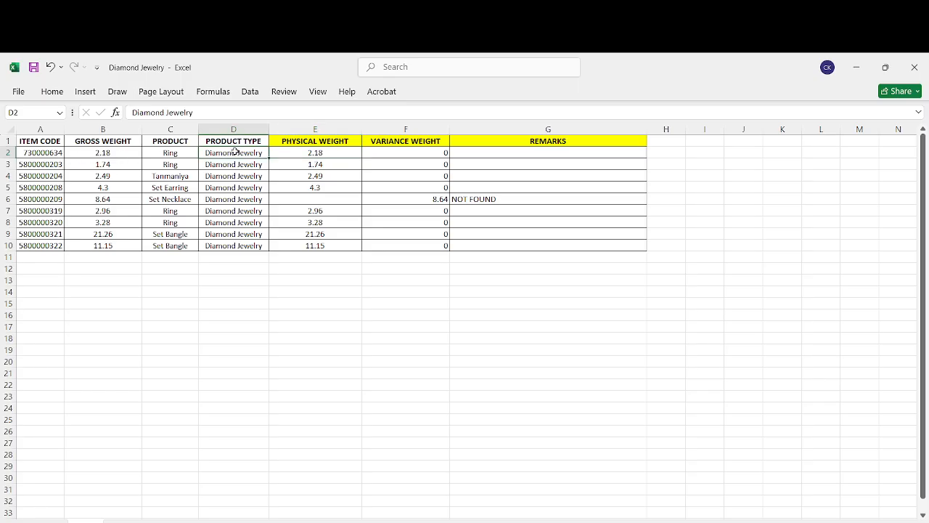
click(184, 152)
click(319, 153)
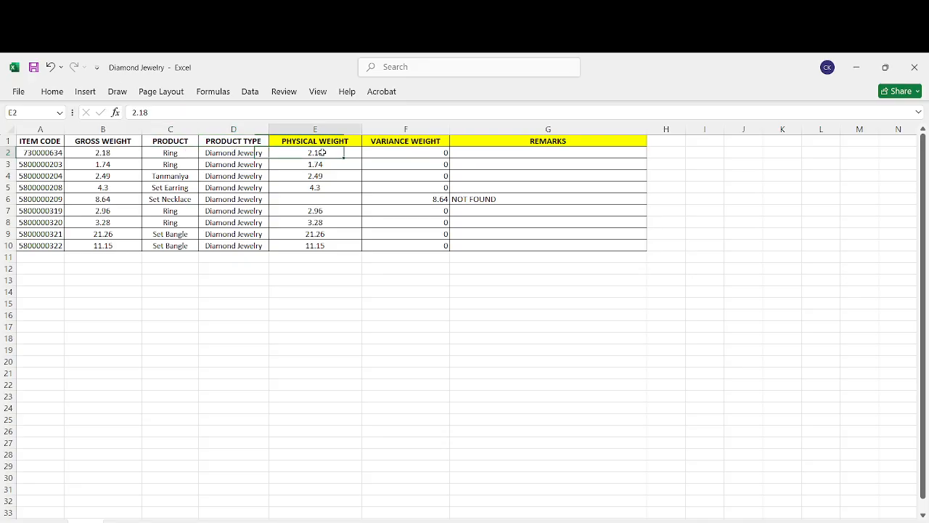
click(98, 152)
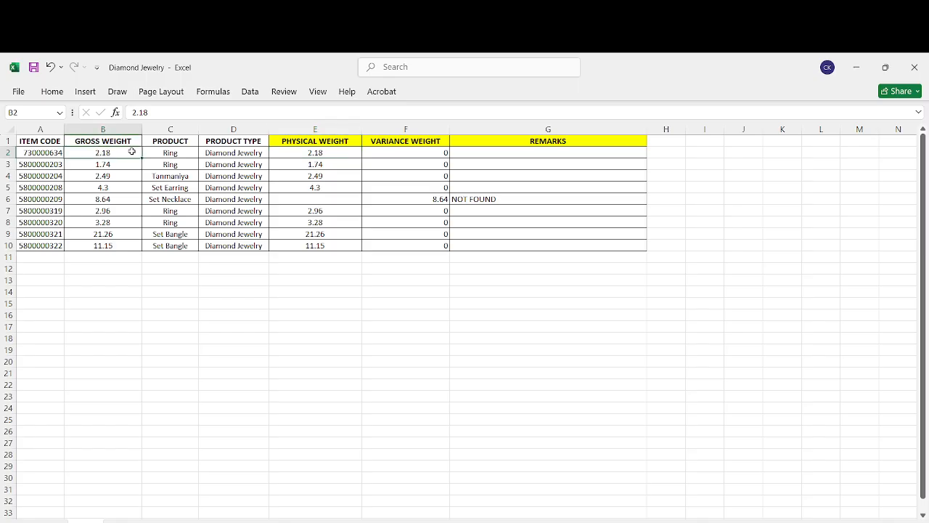
click(343, 152)
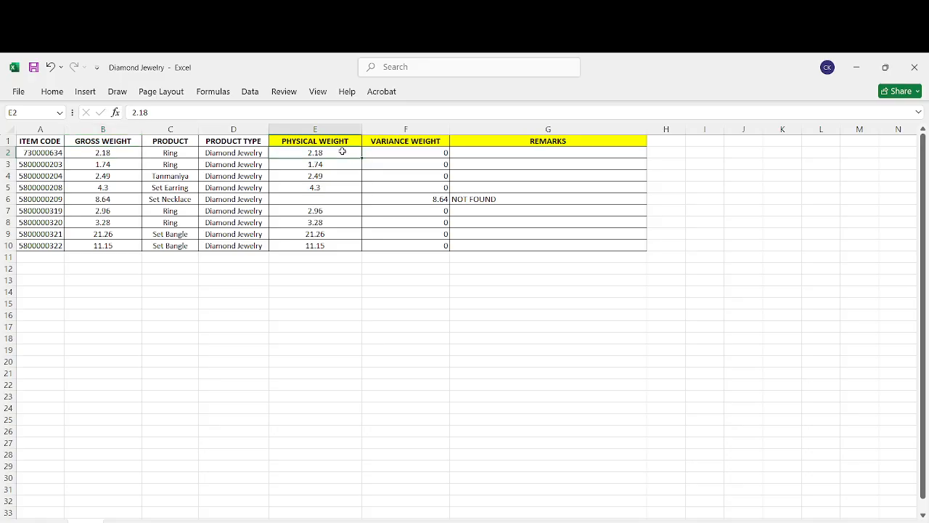
click(414, 154)
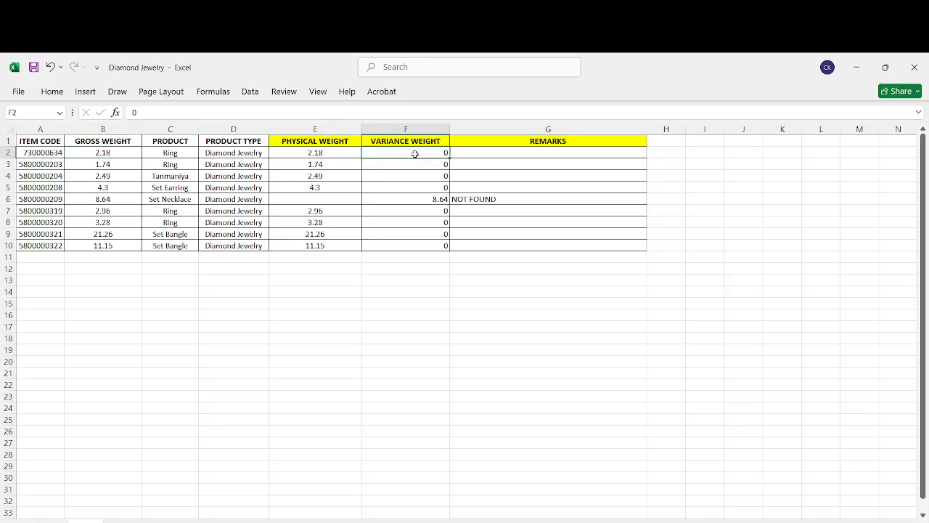
- Examine the Set Necklace row's gross weight, physical weight, variance weight and remark in the Diamond Jewelry sheet
click(298, 203)
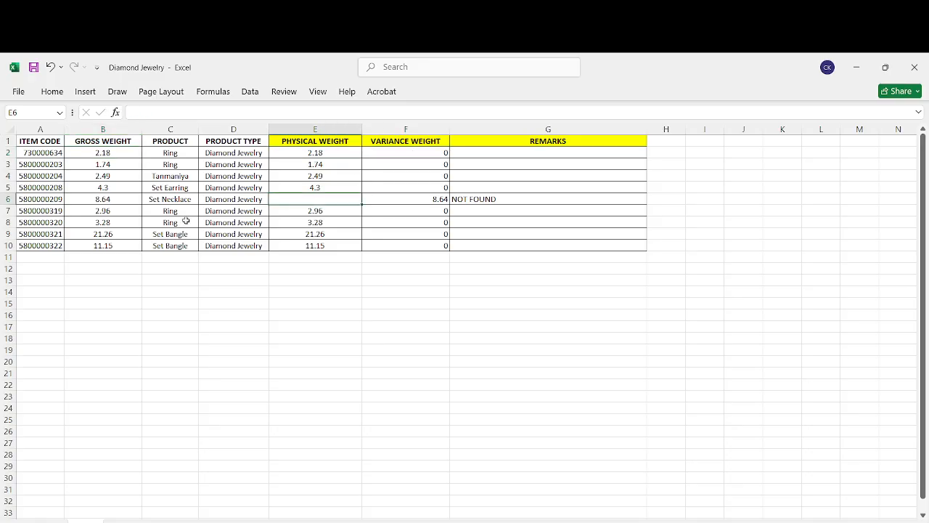
click(123, 200)
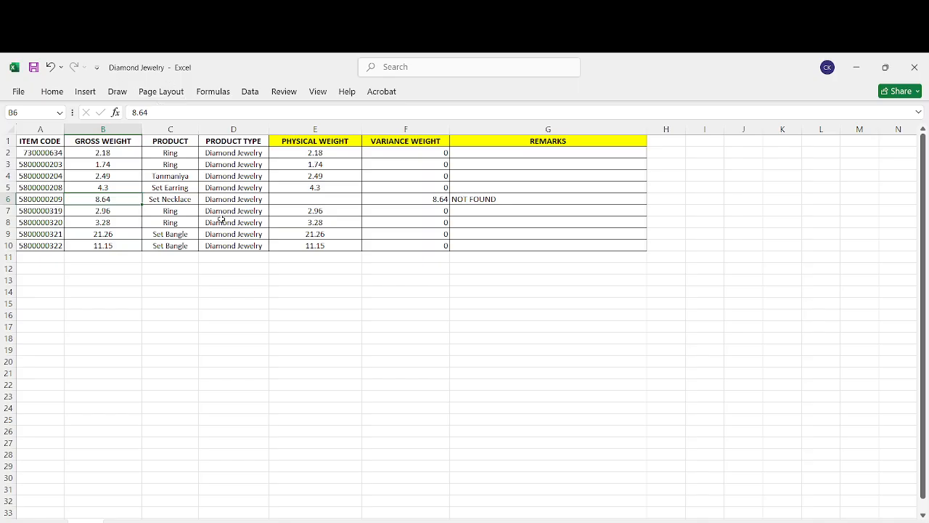
click(331, 201)
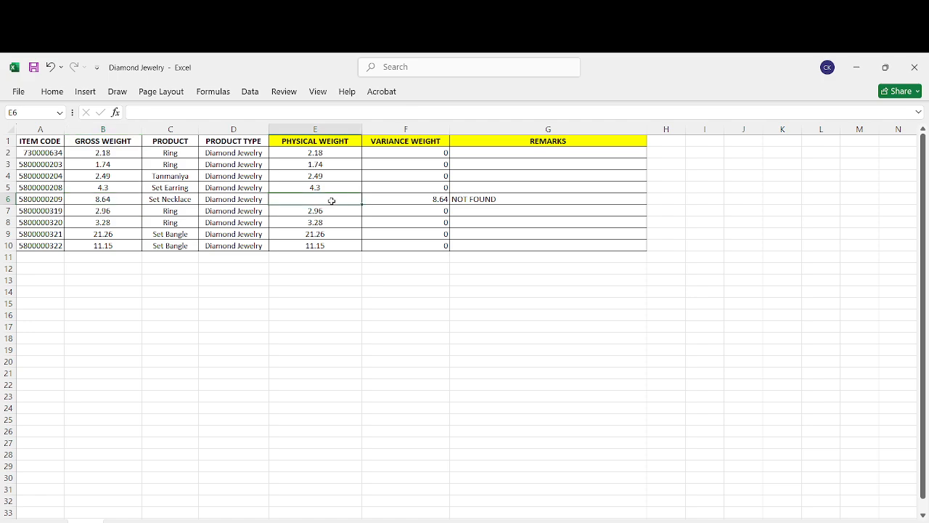
click(421, 200)
click(520, 197)
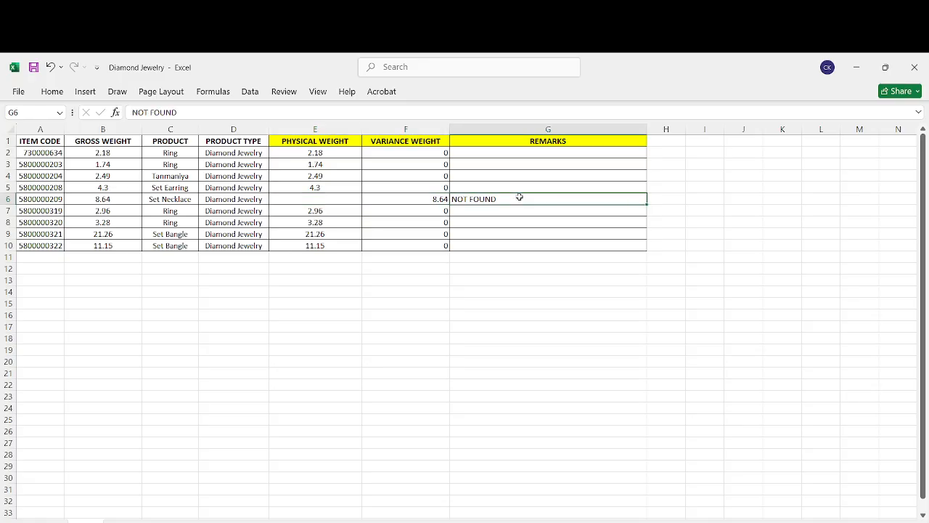
click(415, 216)
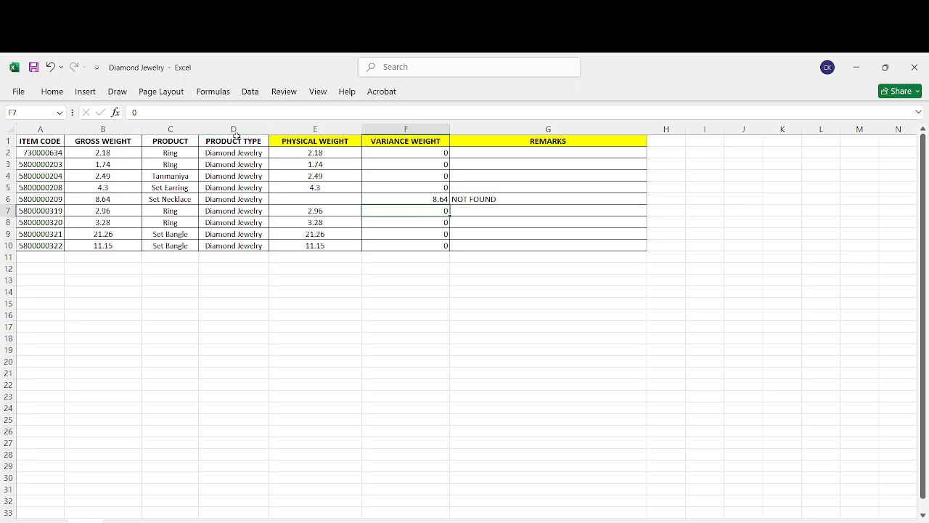
- Switch to the FINAL REPORT workbook and filter the Product Type column to show only Platinum Jewelry
key(alt+Tab)
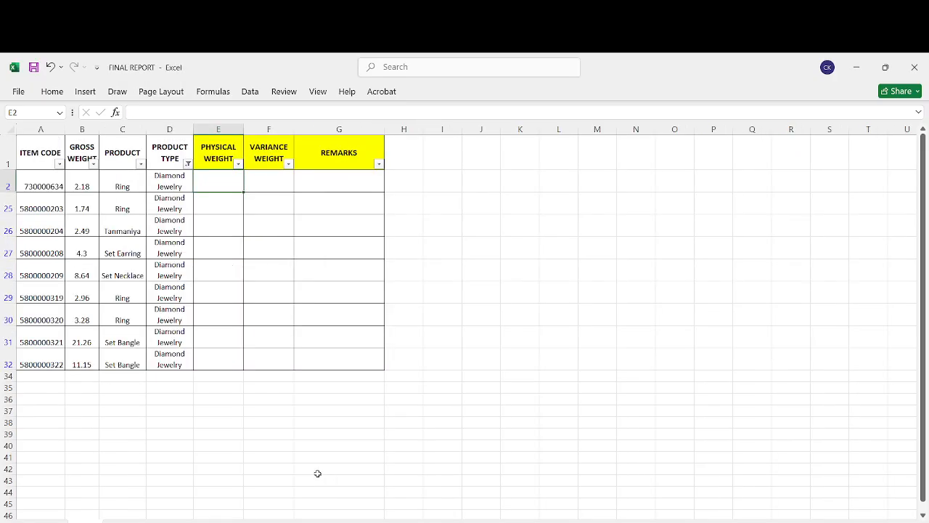
click(188, 163)
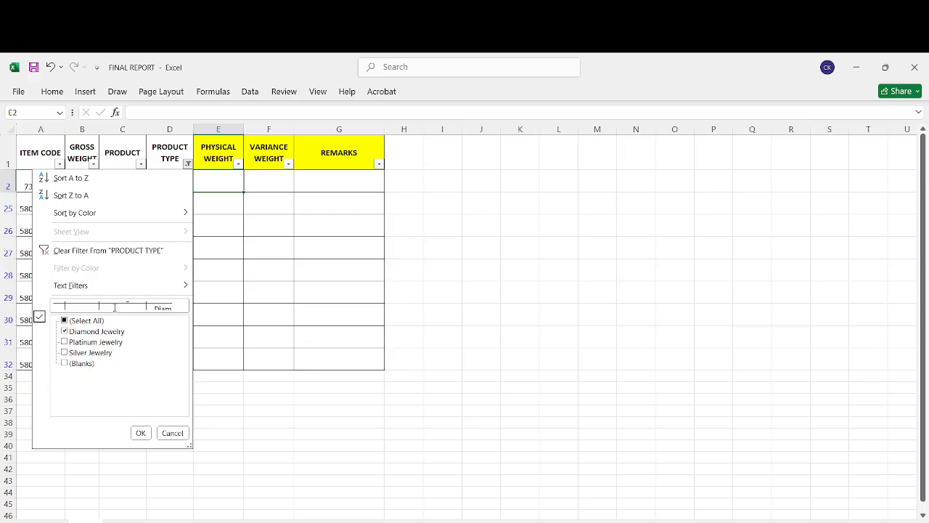
click(87, 343)
click(73, 321)
click(77, 331)
click(66, 321)
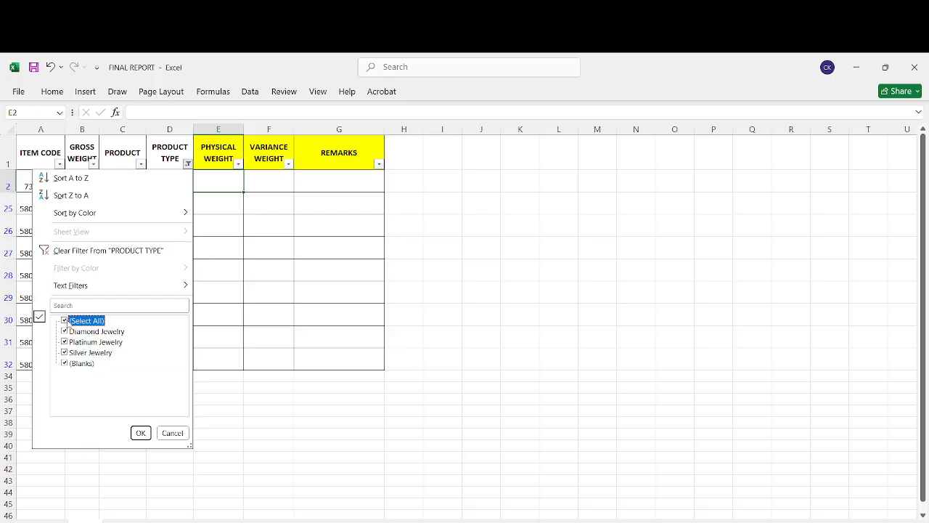
click(65, 321)
click(75, 342)
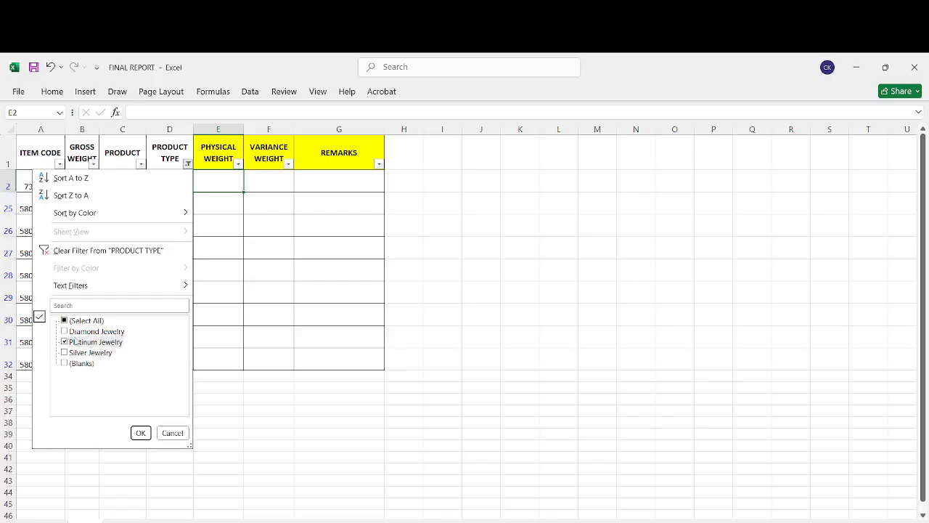
click(141, 432)
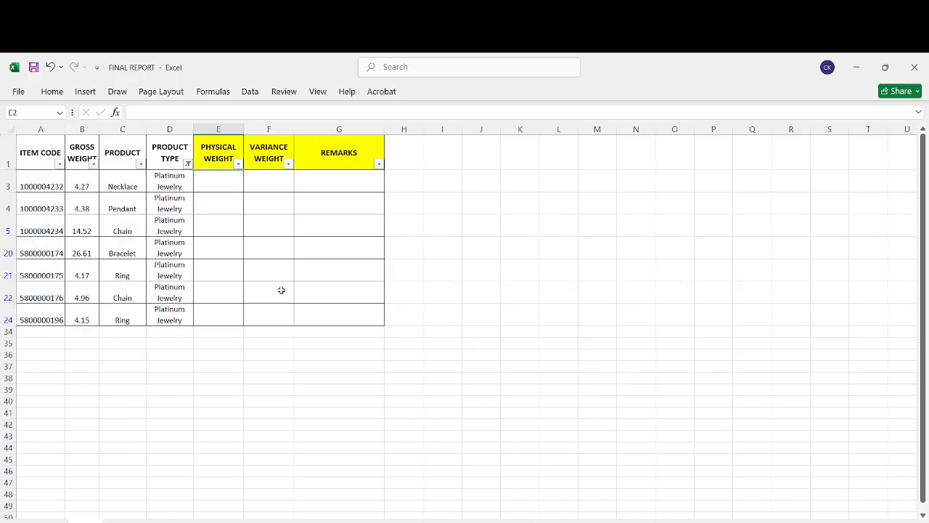
- Open the Platinum Jewelry workbook from the MULTIPLE SHEET folder and check its column headers
key(alt+Tab)
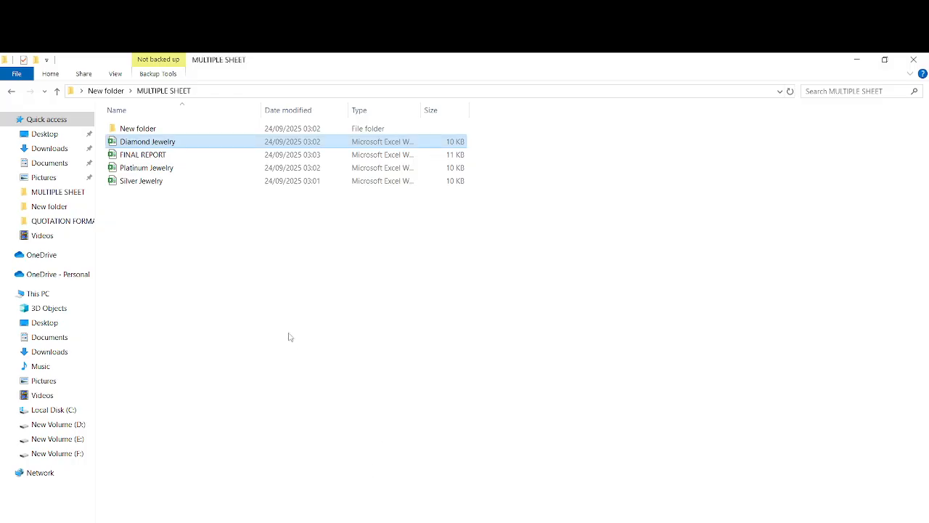
double_click(146, 167)
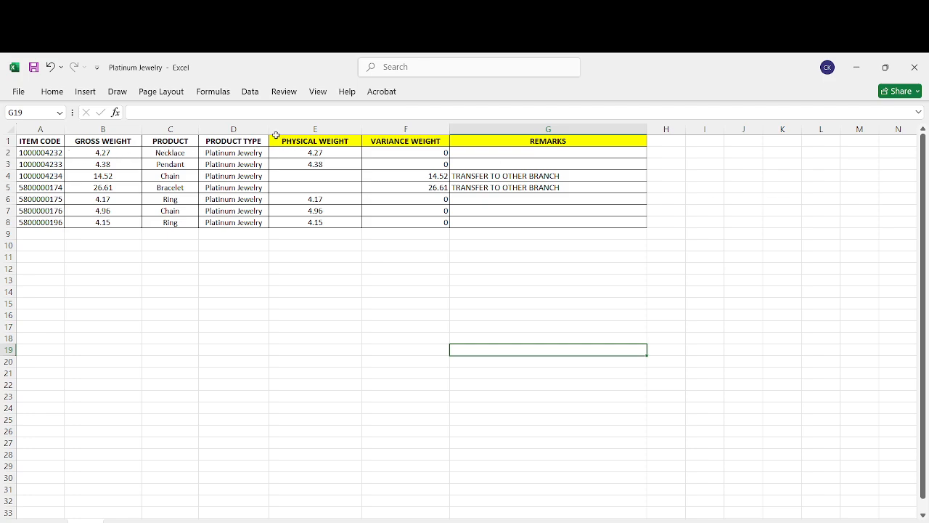
drag(44, 144, 255, 142)
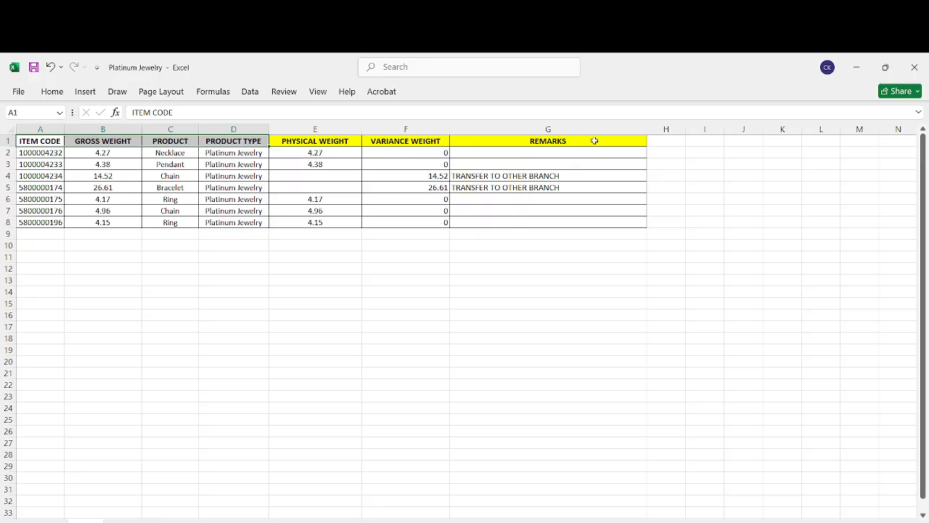
click(509, 329)
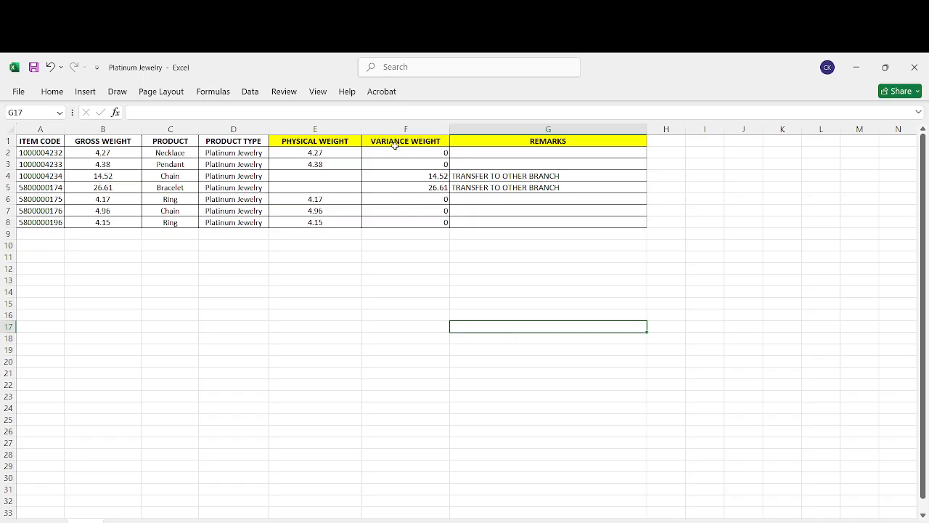
- Examine the Platinum Jewelry rows' products, physical weights, variance weights and remarks, especially for the Chain and Bracelet in rows 4 and 5
click(329, 154)
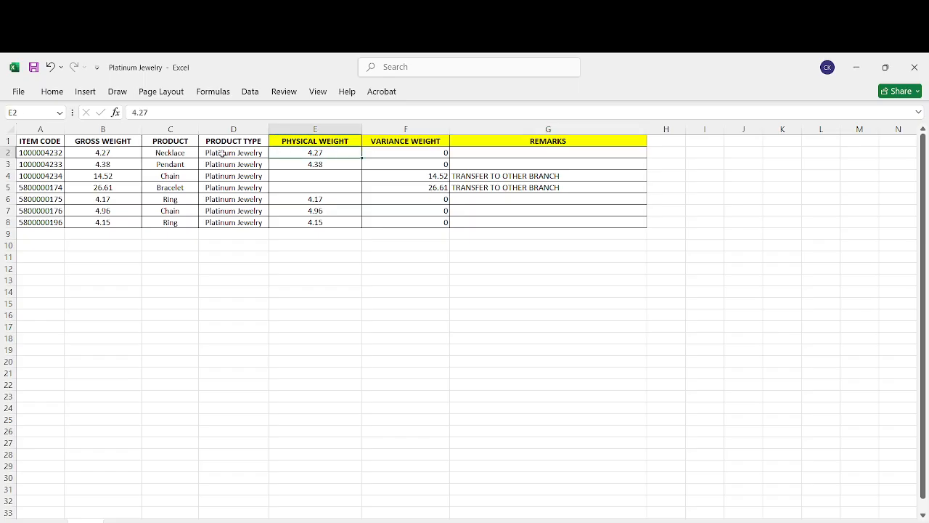
click(182, 154)
click(183, 165)
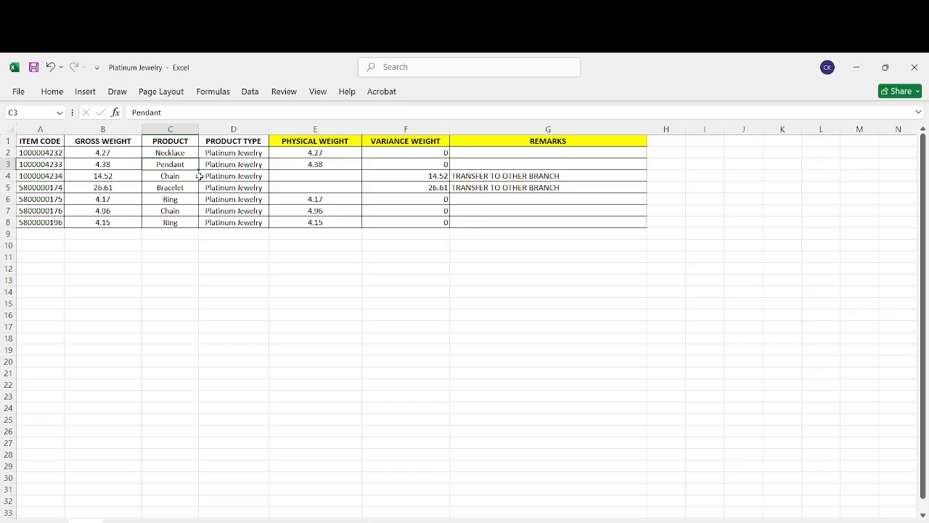
click(332, 176)
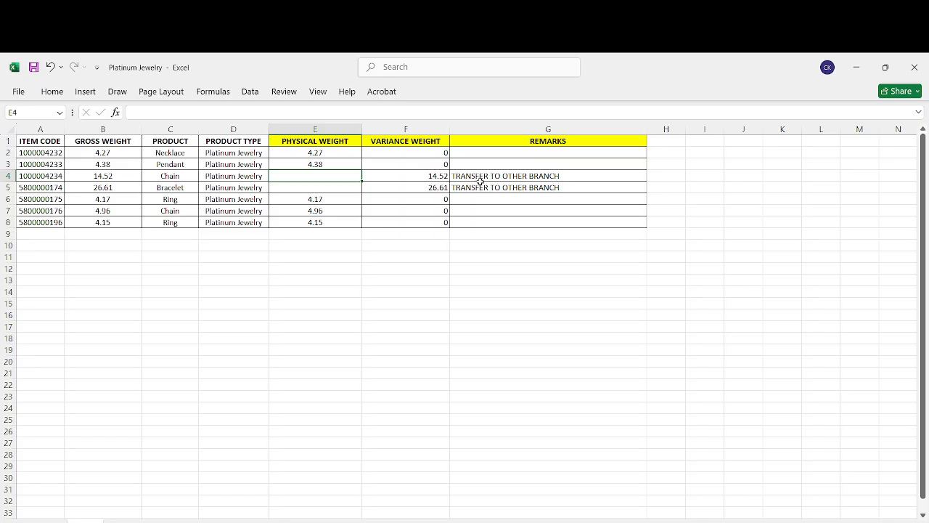
click(575, 176)
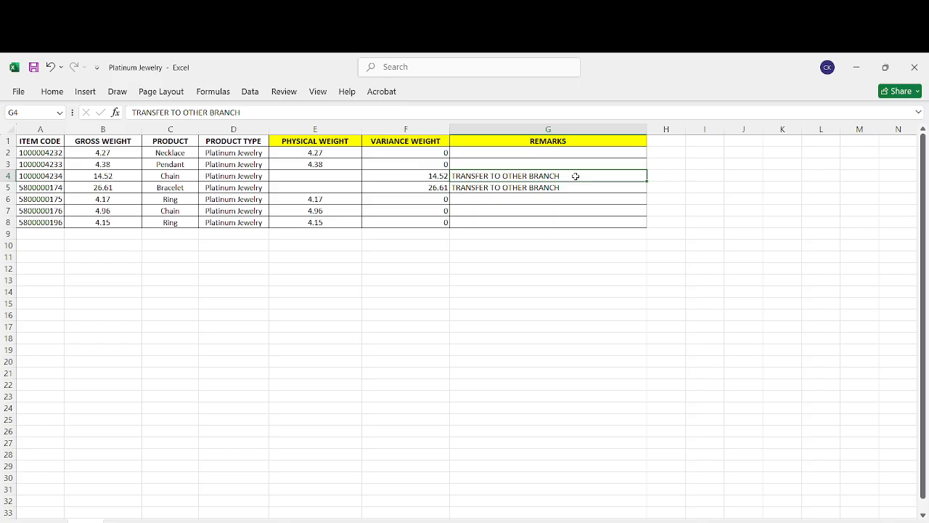
click(407, 178)
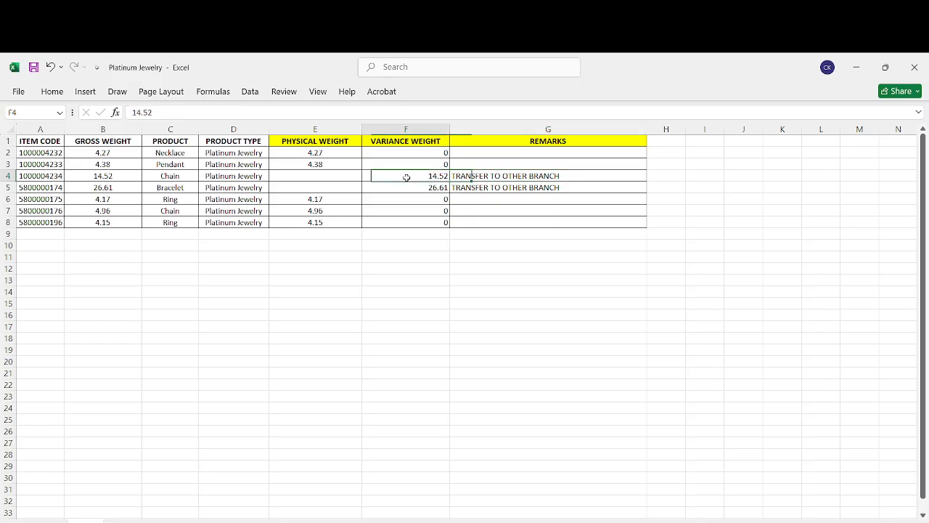
click(584, 177)
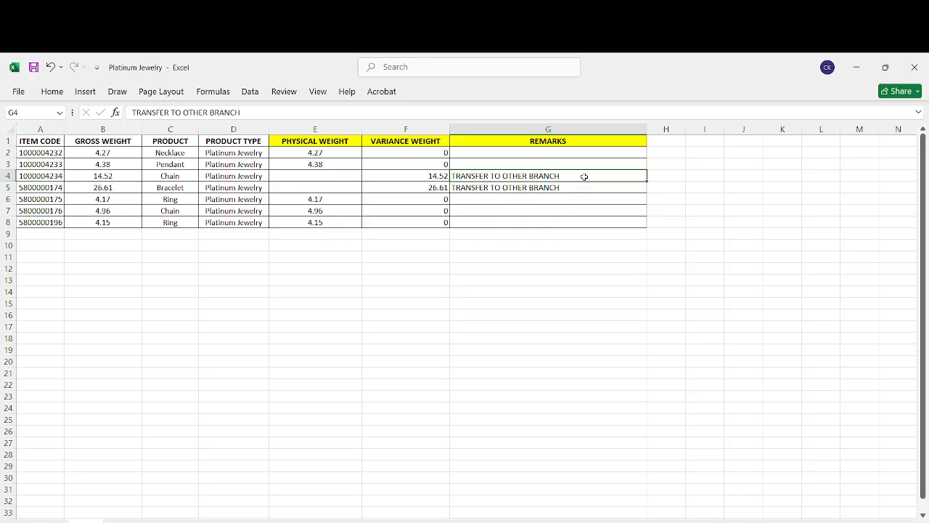
double_click(584, 176)
click(584, 191)
click(402, 191)
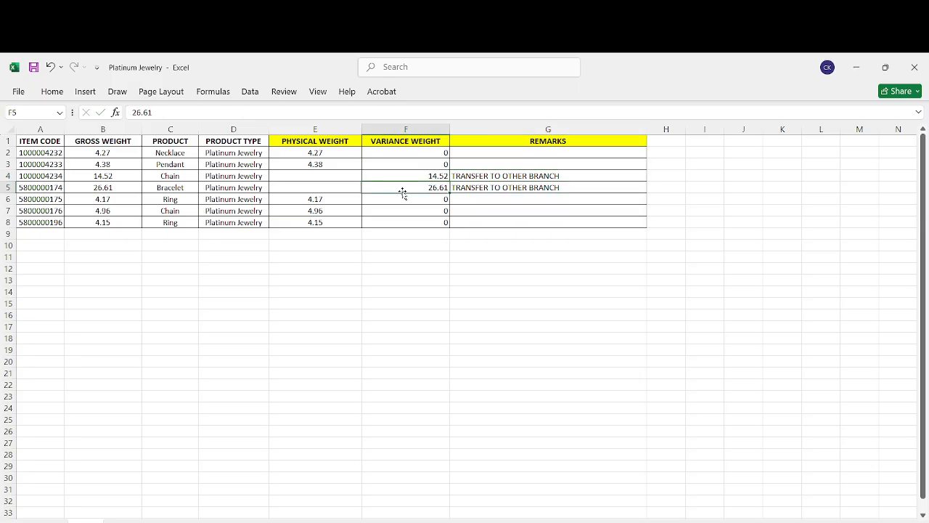
- Switch back to the FINAL REPORT workbook and filter the Product Type column to show only Silver Jewelry
key(alt+Tab)
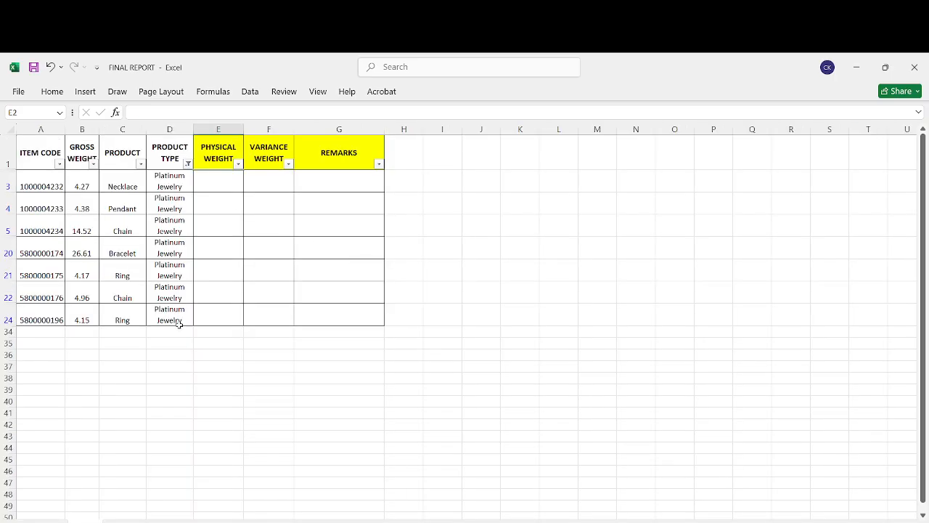
click(188, 164)
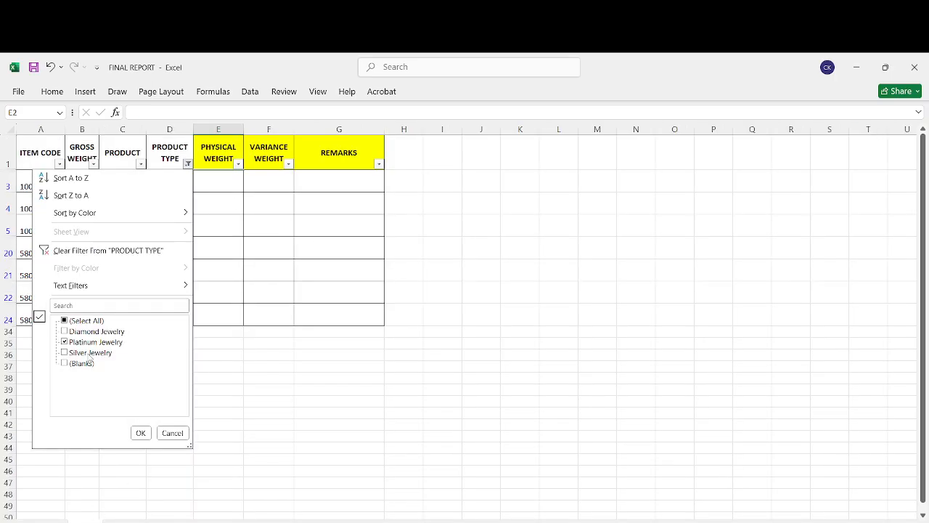
click(90, 353)
click(79, 342)
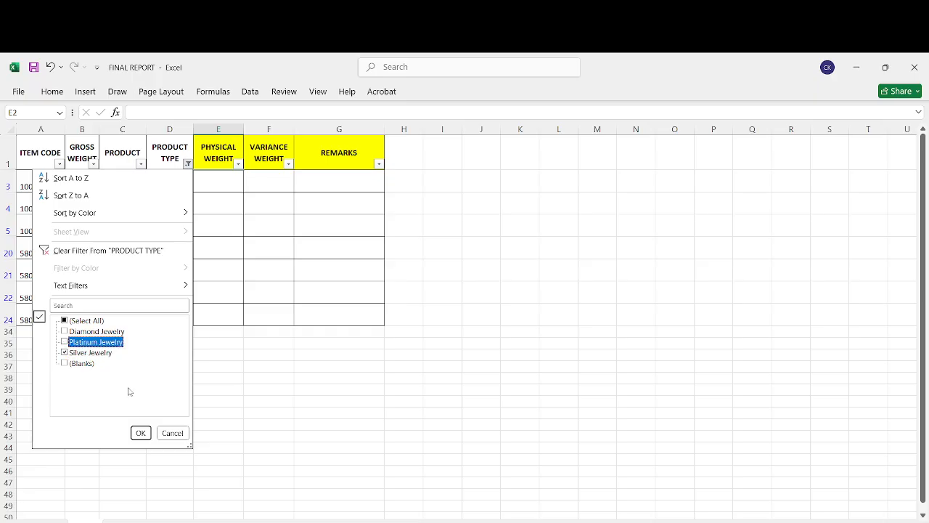
click(140, 432)
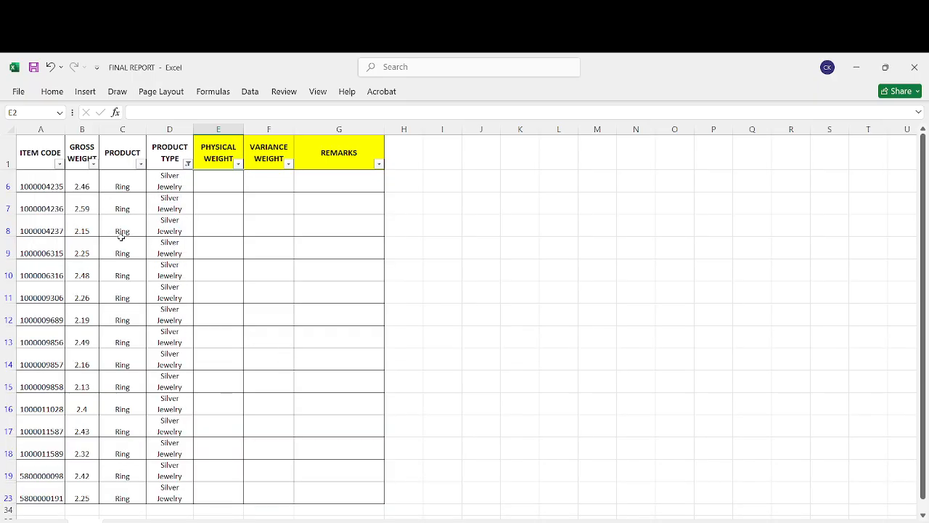
- Open the Silver Jewelry workbook from the MULTIPLE SHEET folder and look at its physical weights
key(alt+Tab)
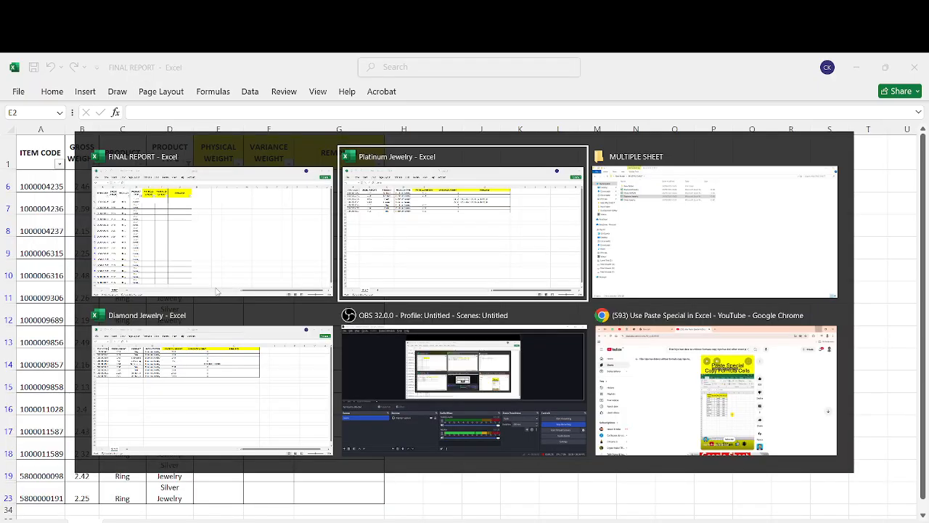
key(alt+Tab)
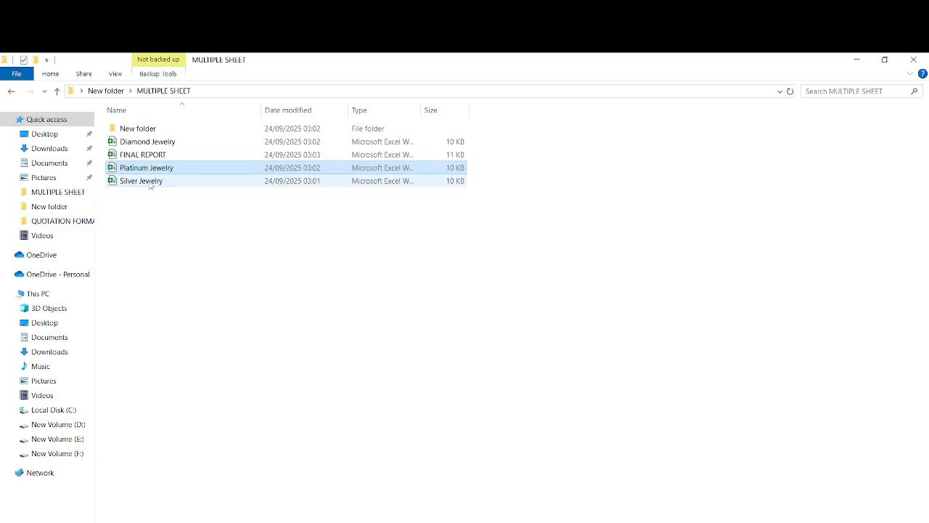
double_click(151, 183)
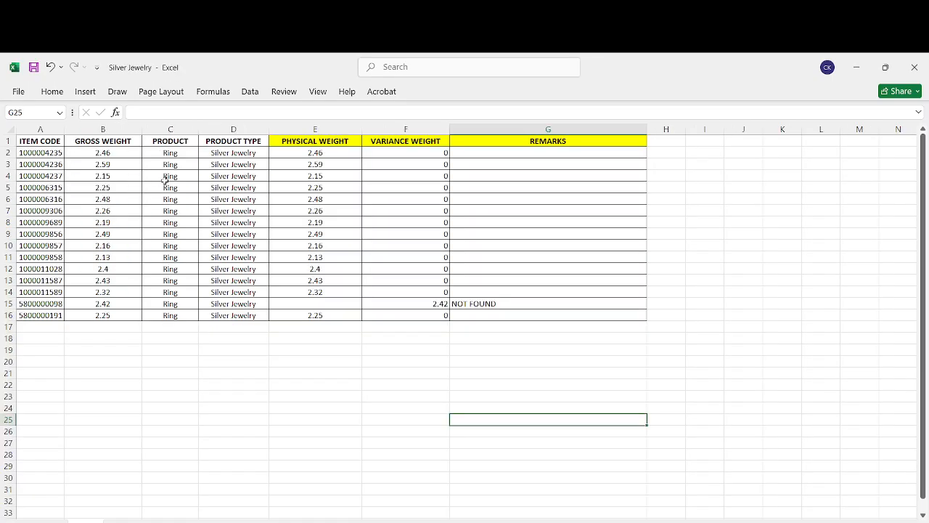
click(320, 154)
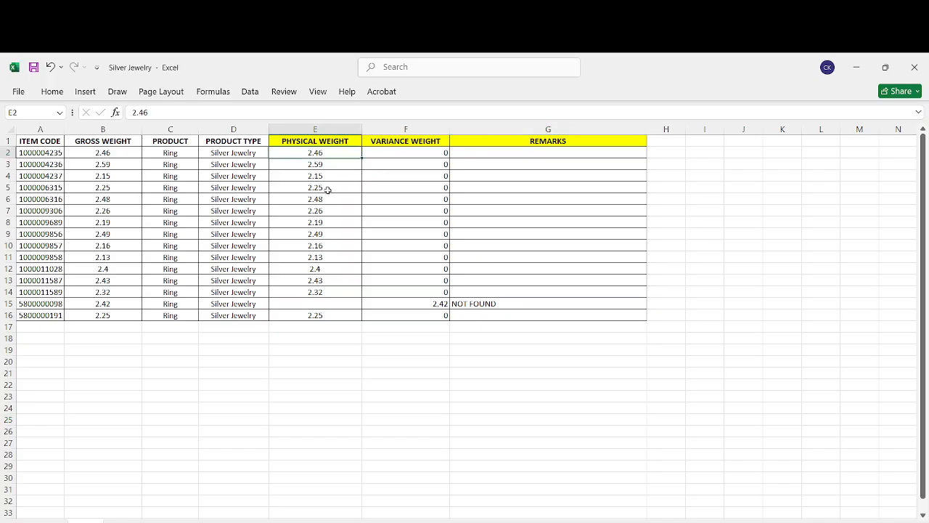
- Examine the Silver Jewelry rows' variance weights, especially the physical weight, variance weight and remark in row 15
click(419, 156)
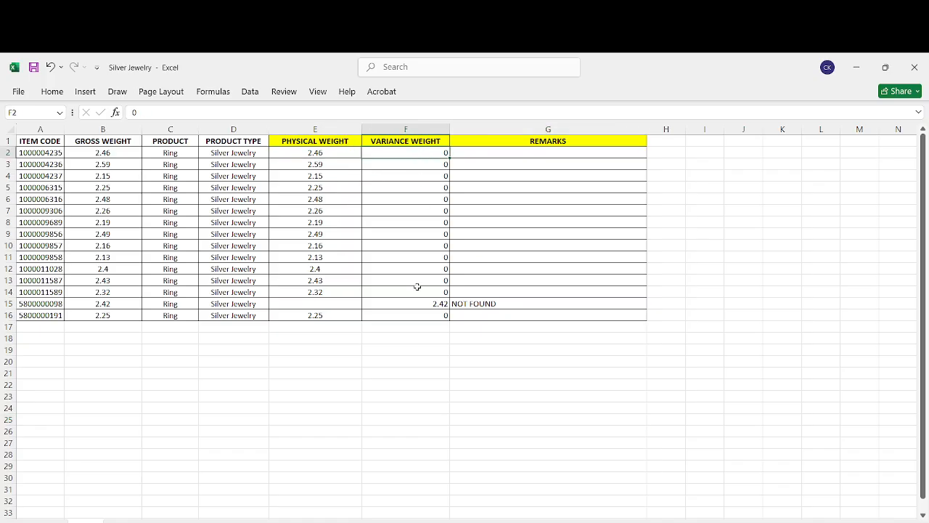
click(469, 306)
click(418, 305)
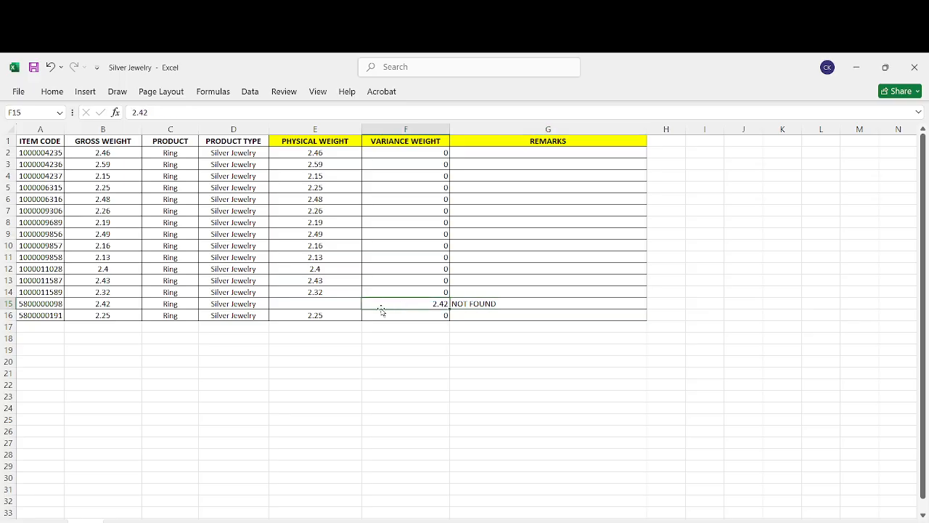
click(346, 306)
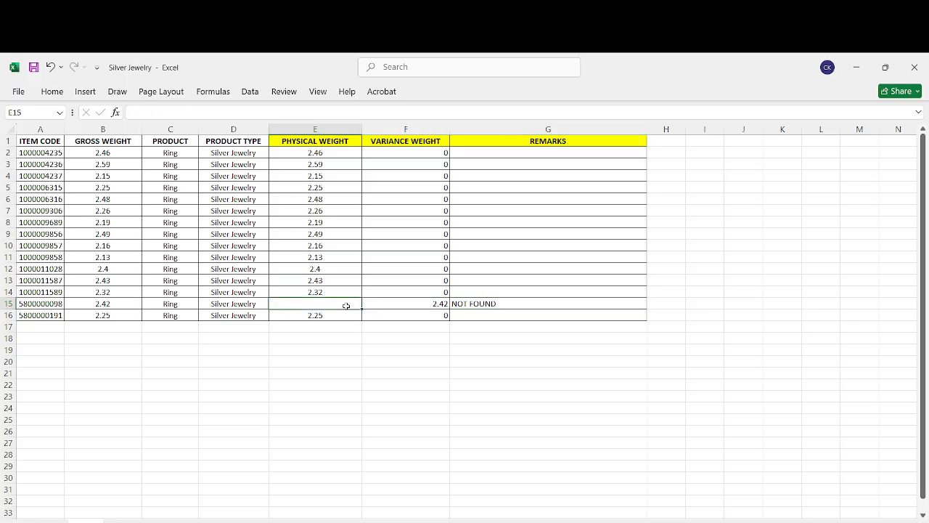
click(545, 305)
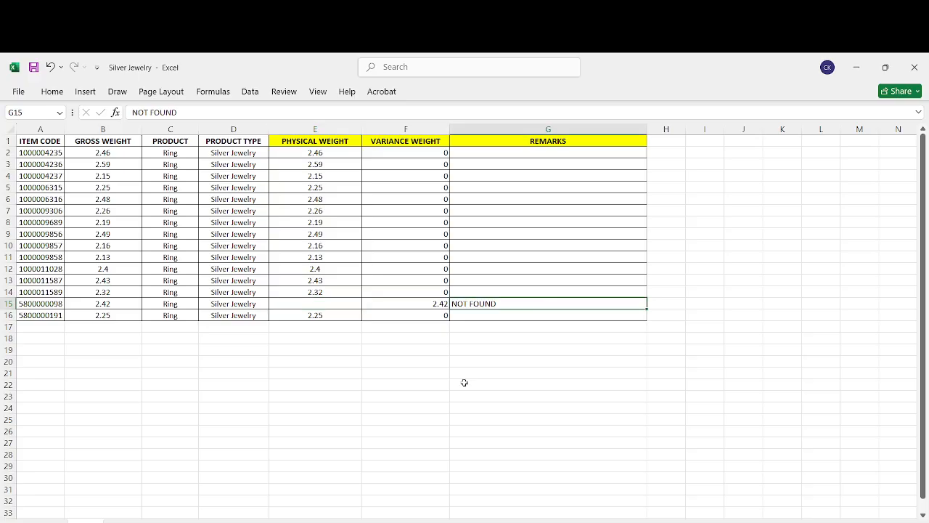
- Return to the MULTIPLE SHEET folder and look over the Diamond Jewelry, Platinum Jewelry and Silver Jewelry source workbooks
click(356, 522)
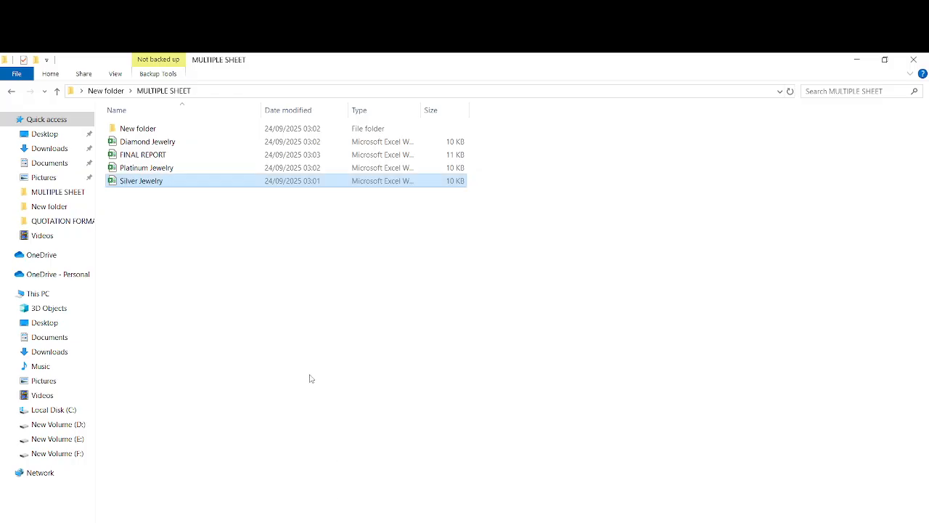
click(244, 191)
click(173, 144)
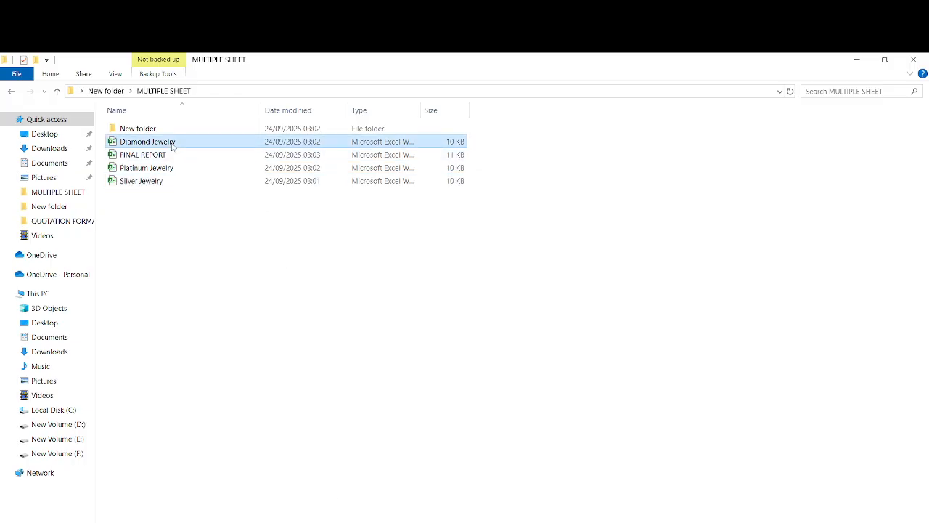
click(174, 179)
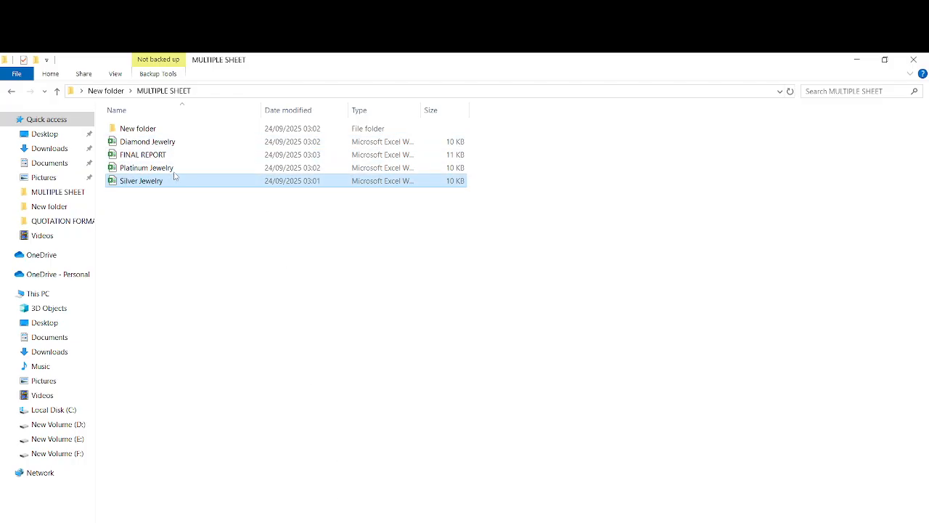
click(173, 168)
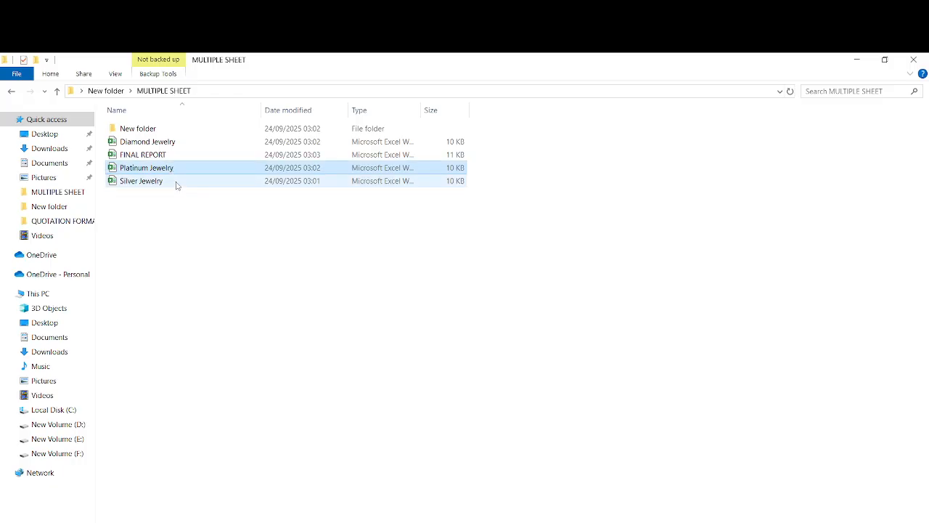
click(176, 183)
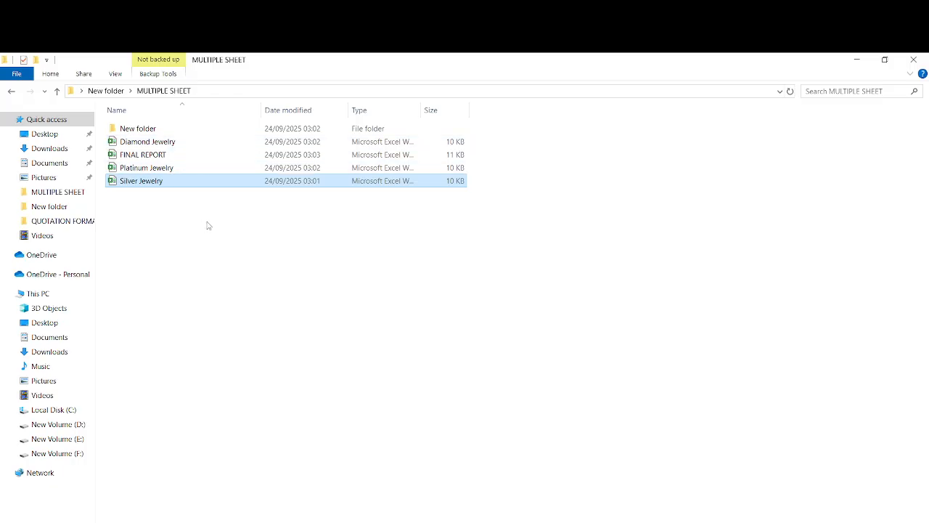
- Bring up the FINAL REPORT workbook and rename its empty second sheet
double_click(161, 160)
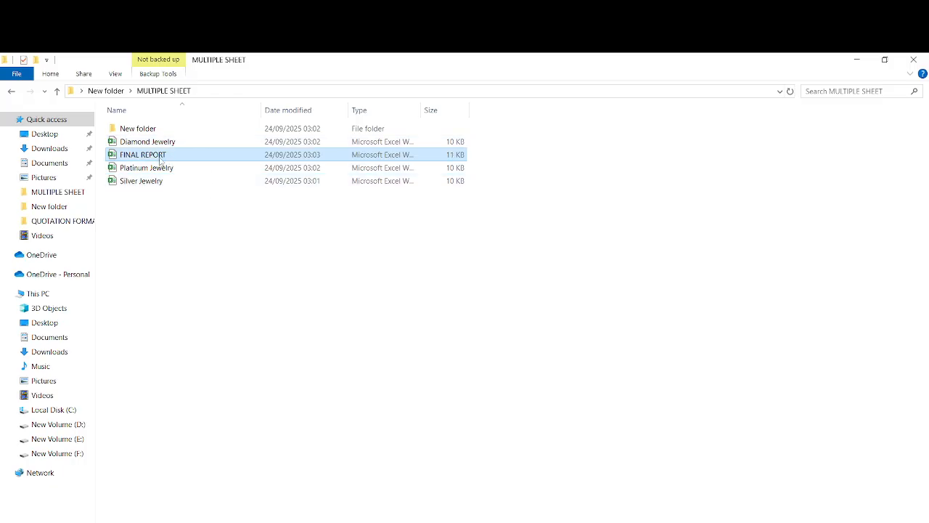
click(260, 325)
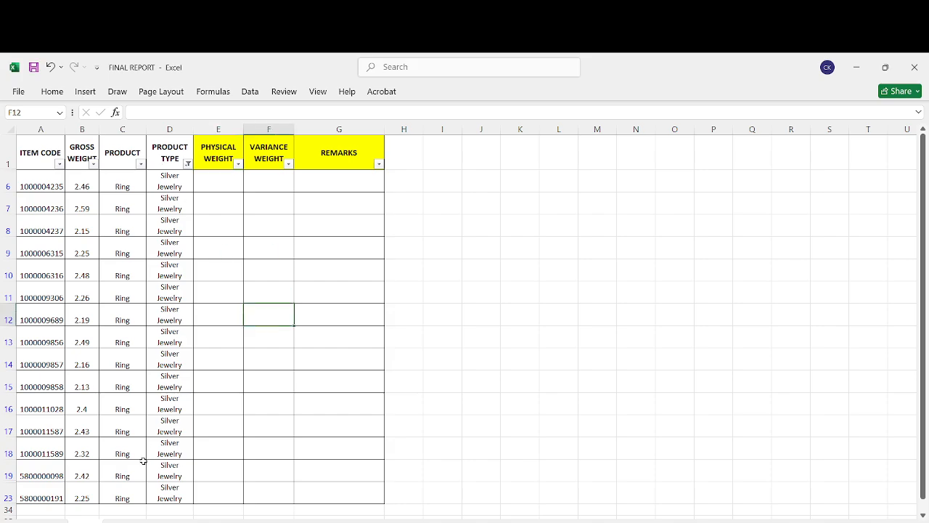
click(133, 521)
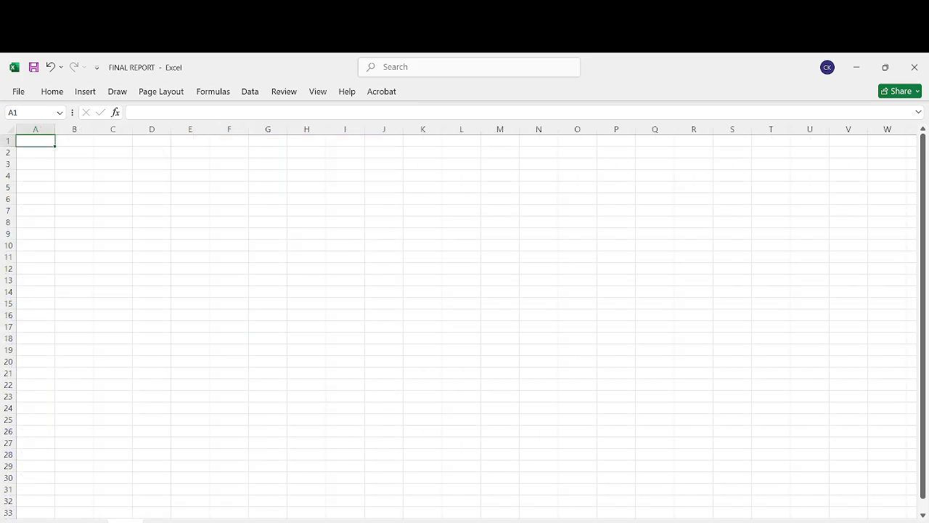
right_click(134, 520)
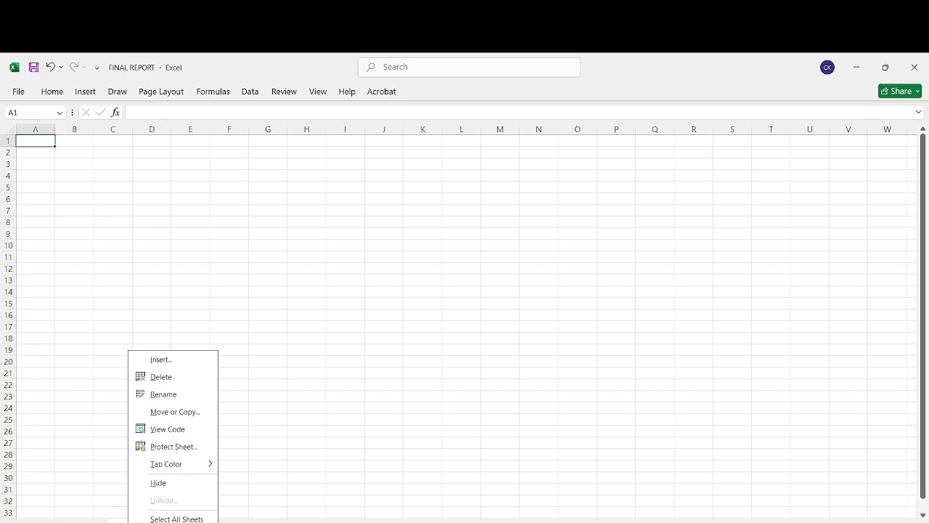
click(175, 397)
key(BackSpace)
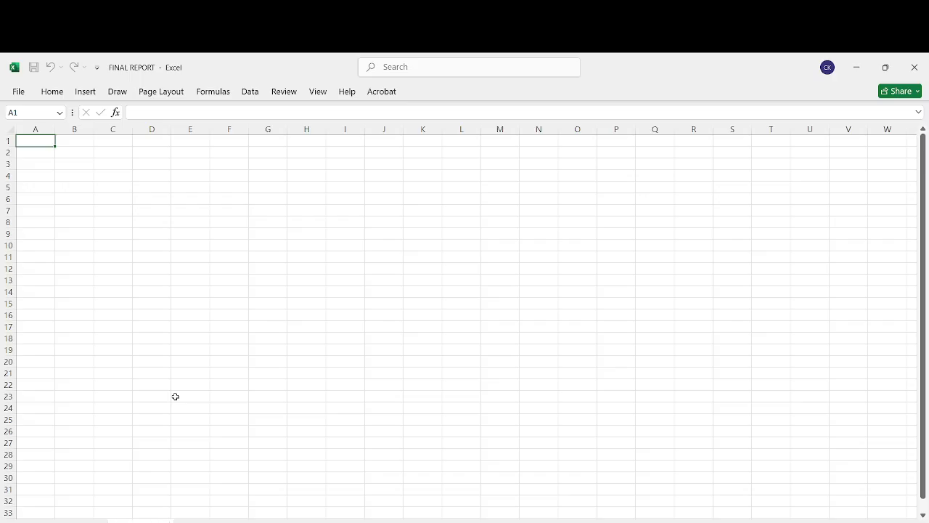
key(Return)
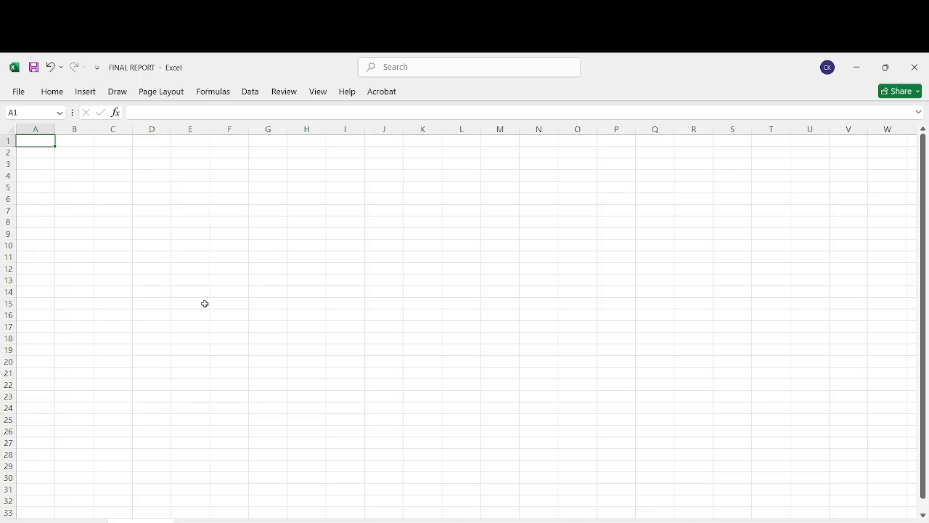
- Remove the Silver Jewelry filter from the original report sheet so all product types are listed
click(87, 520)
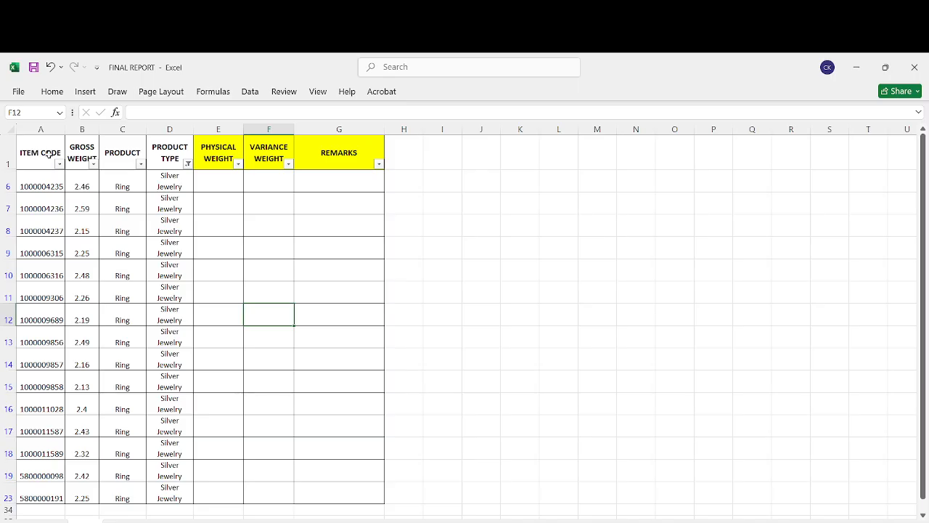
click(120, 245)
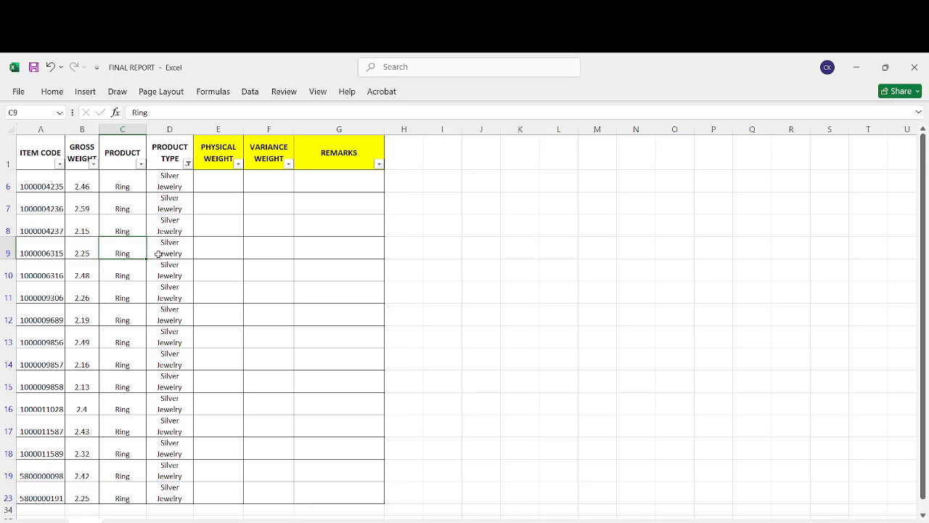
key(ctrl+shift+l)
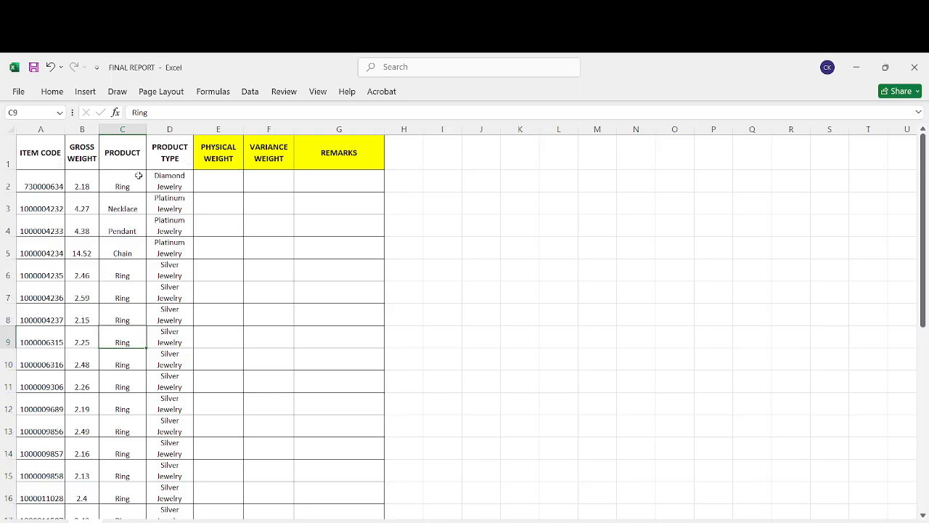
- Copy the entire original report sheet into the empty second sheet, starting at cell A1
click(10, 129)
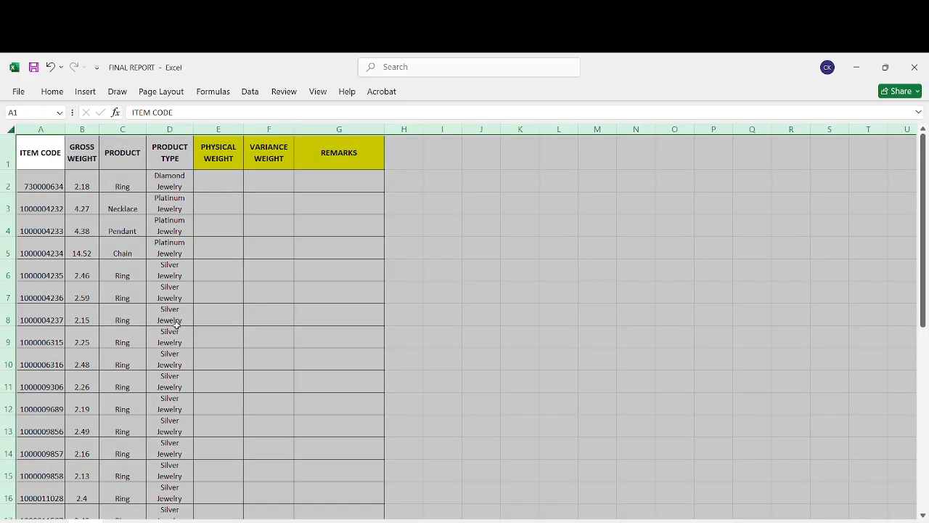
key(ctrl+c)
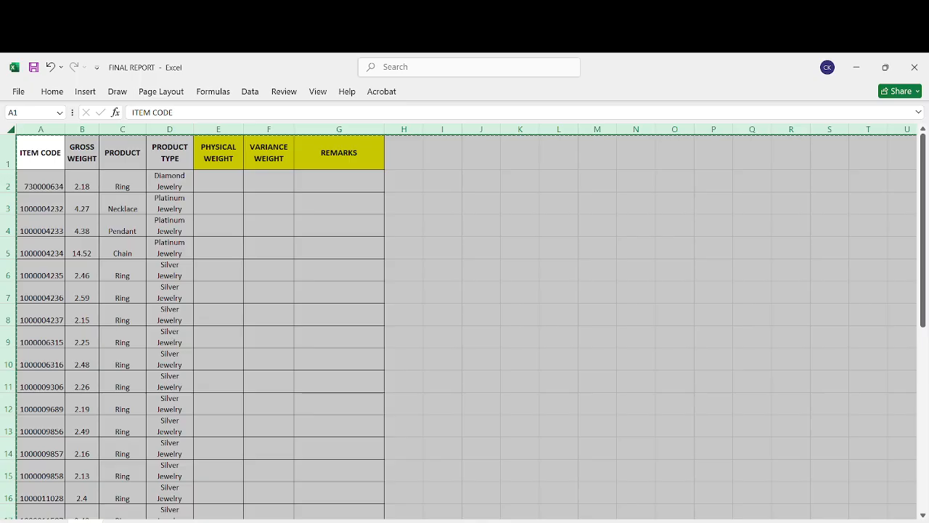
click(141, 521)
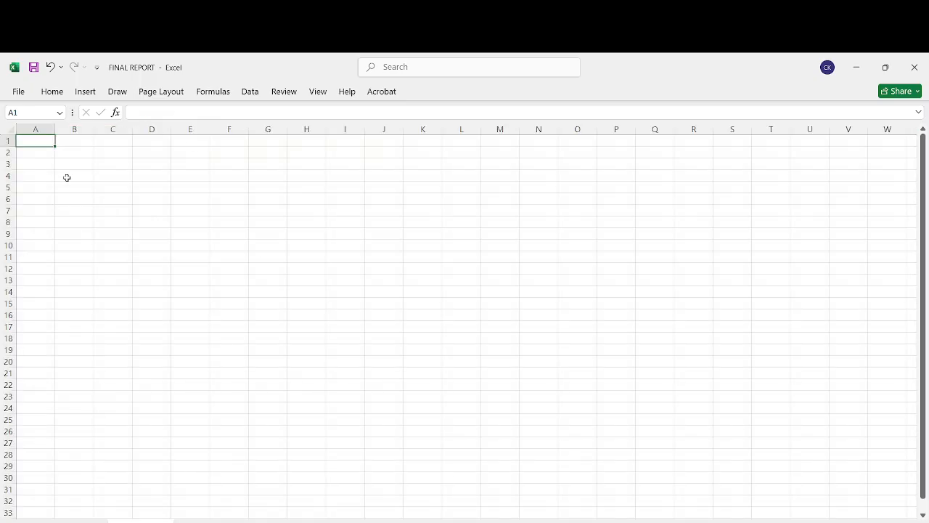
key(ctrl+v)
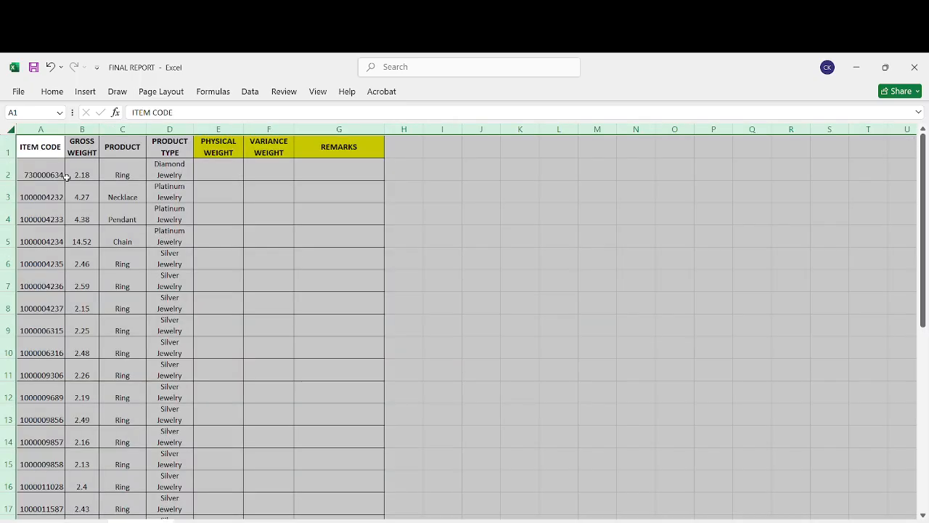
click(264, 182)
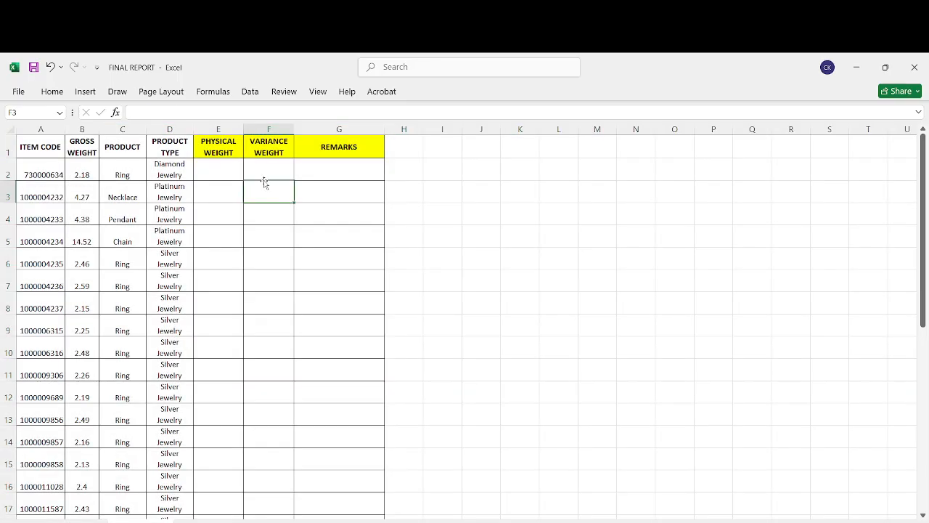
- Compare the Diamond Jewelry row and empty weight columns in the copied FINAL REPORT sheet with the Diamond Jewelry workbook
click(217, 174)
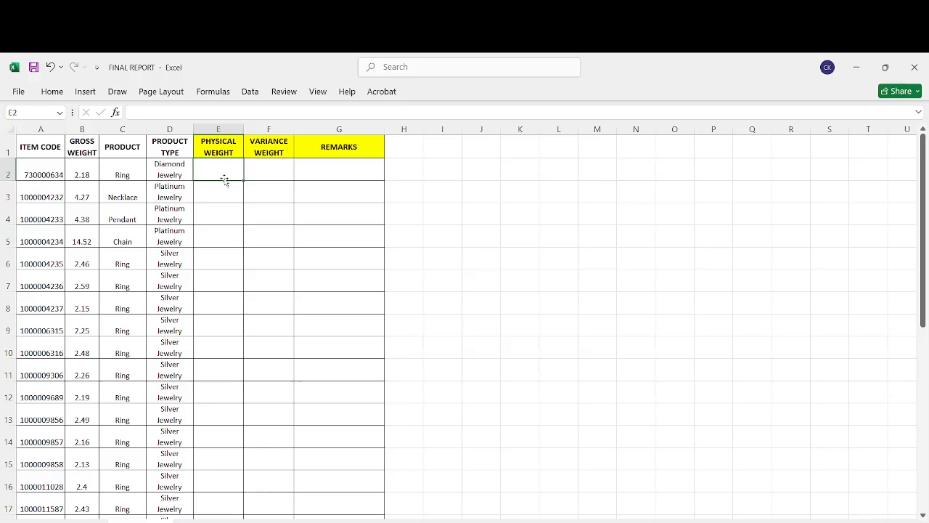
click(175, 171)
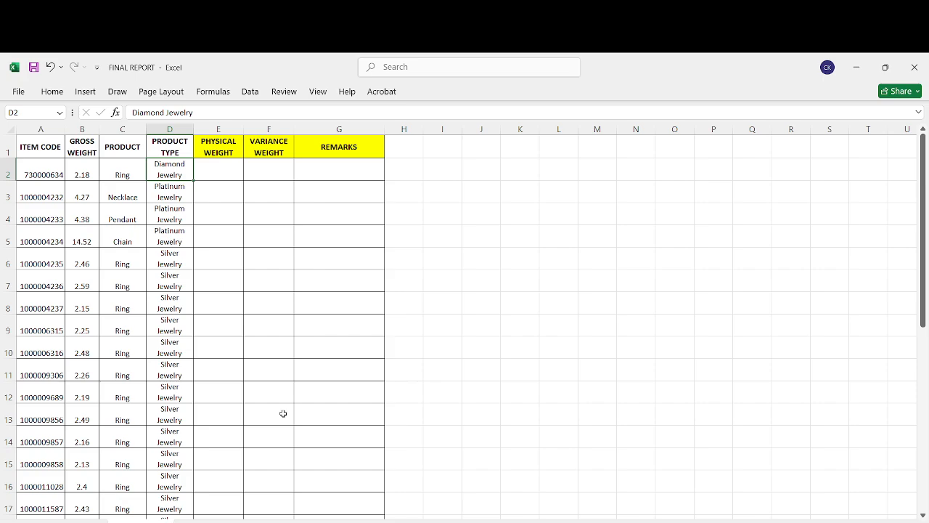
key(alt+Tab)
key(Tab)
key(Tab)
key(Tab)
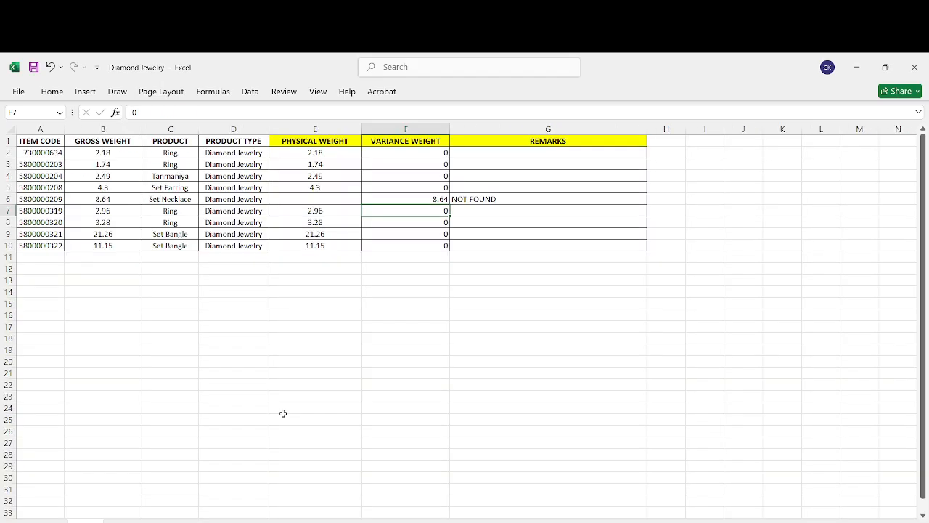
click(190, 336)
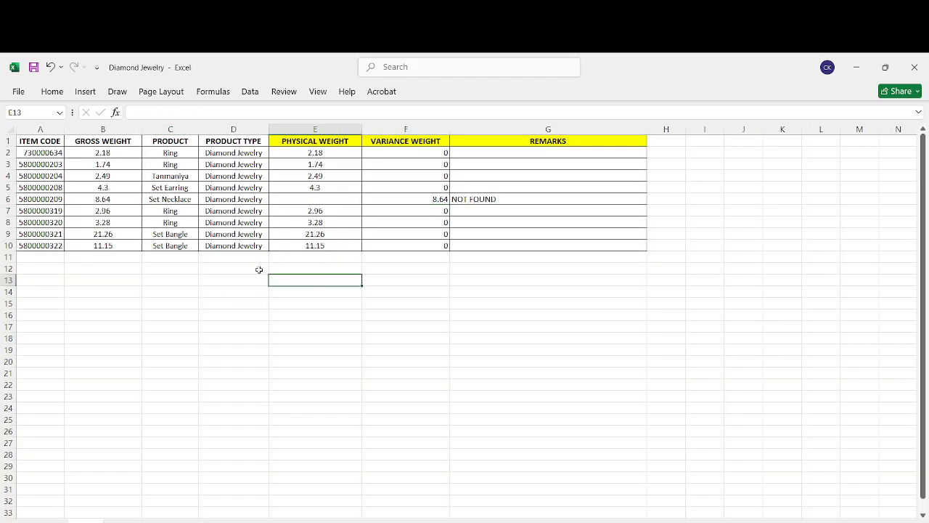
click(246, 151)
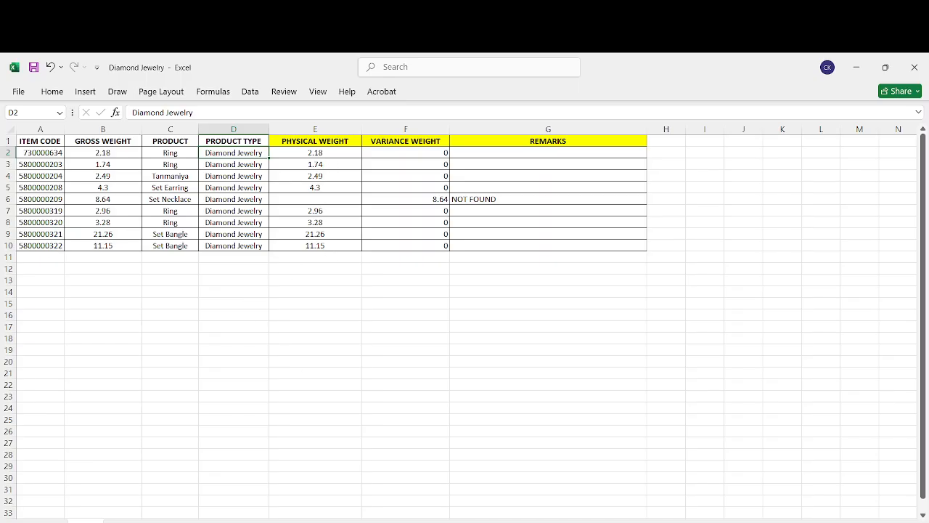
click(460, 522)
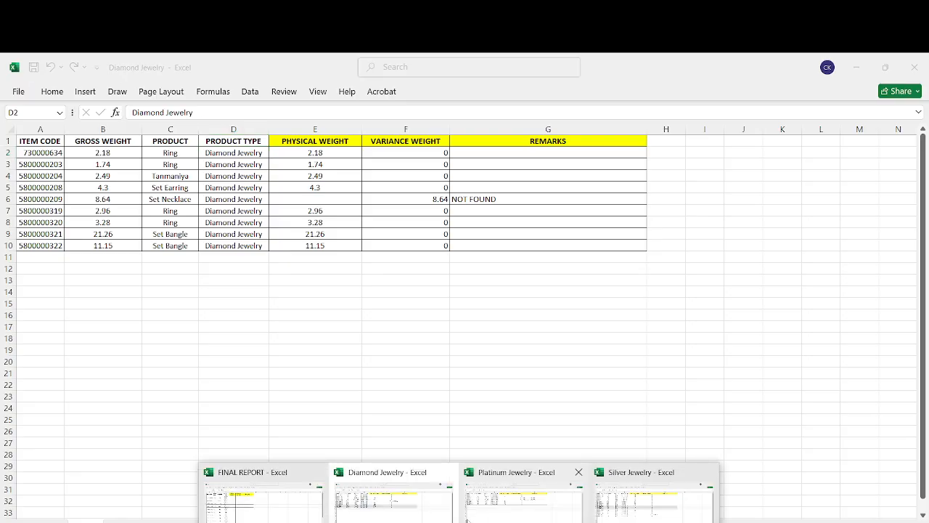
click(290, 520)
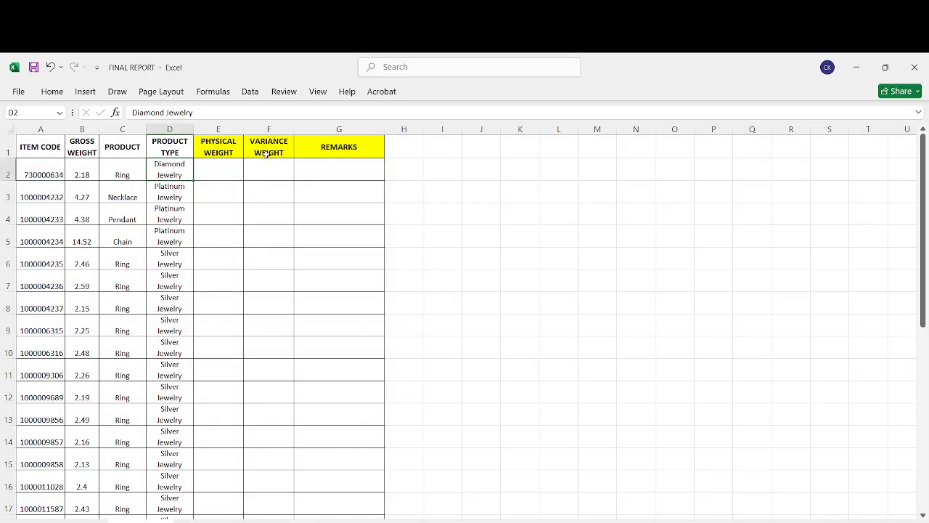
click(210, 173)
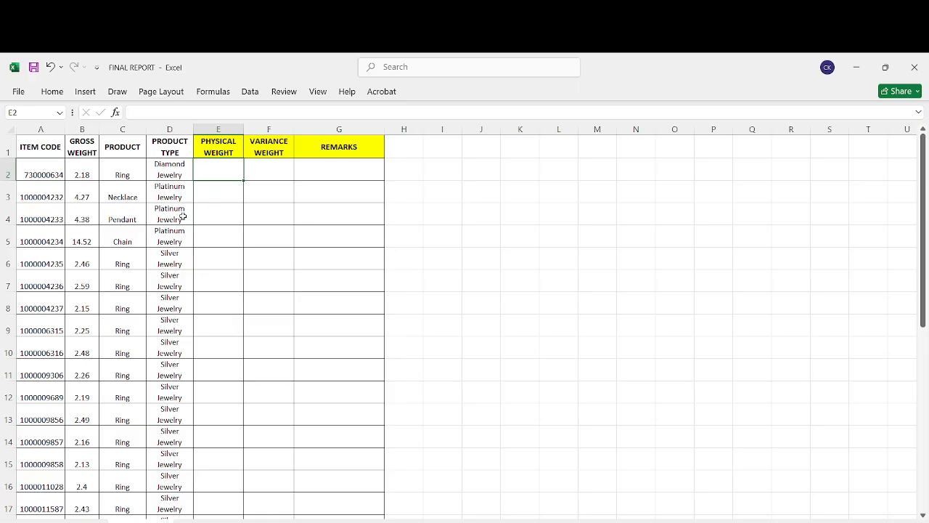
- Turn on filters for the header row and filter the product type column to show only Diamond Jewelry
click(39, 148)
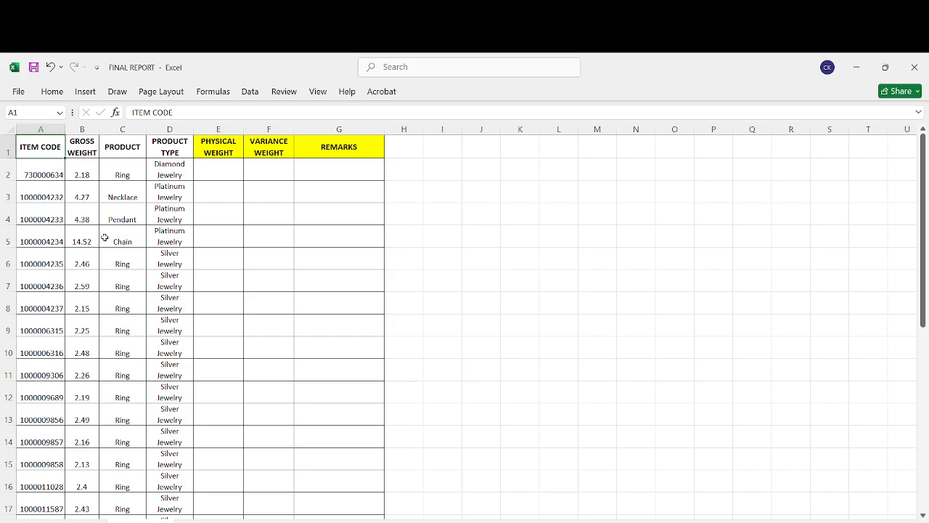
key(ctrl+shift+l)
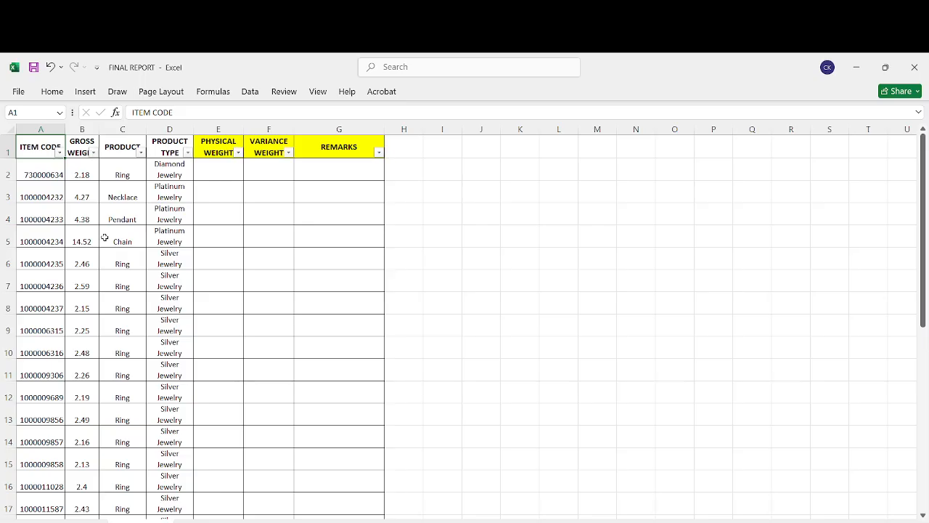
click(266, 221)
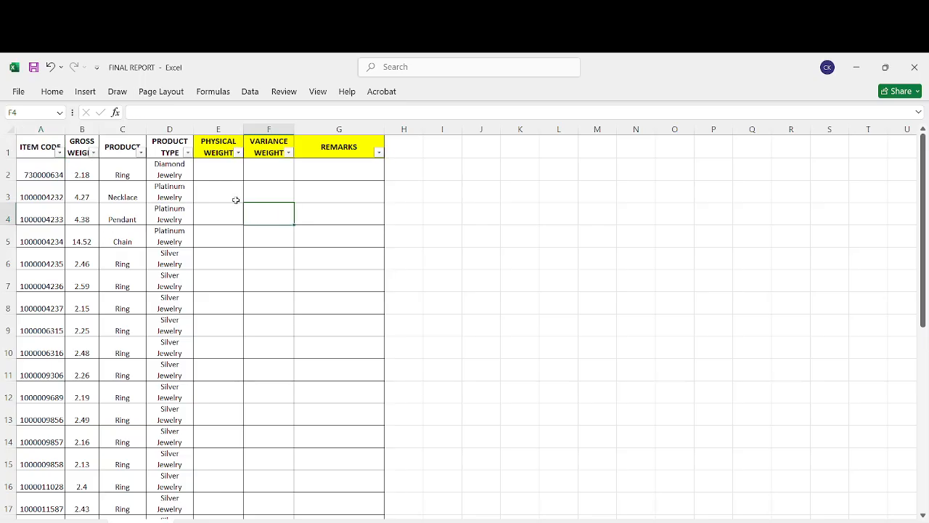
click(188, 153)
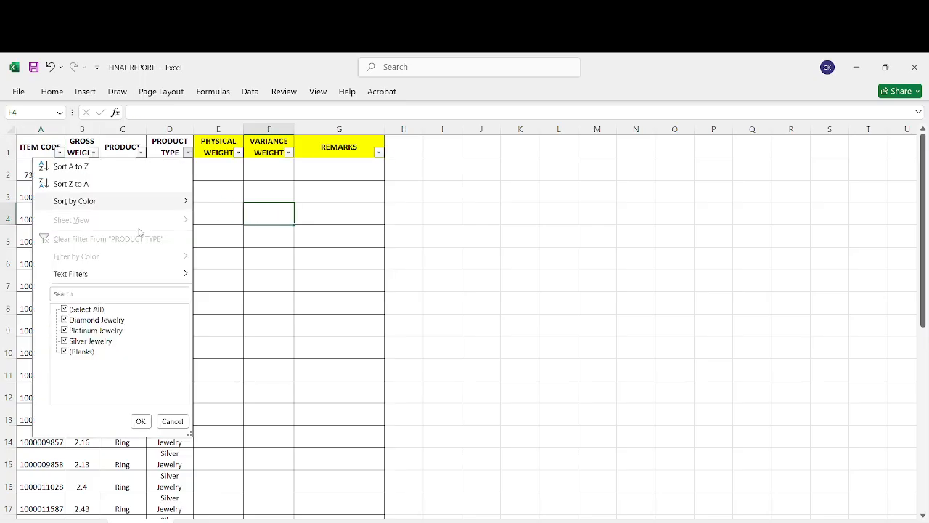
click(64, 309)
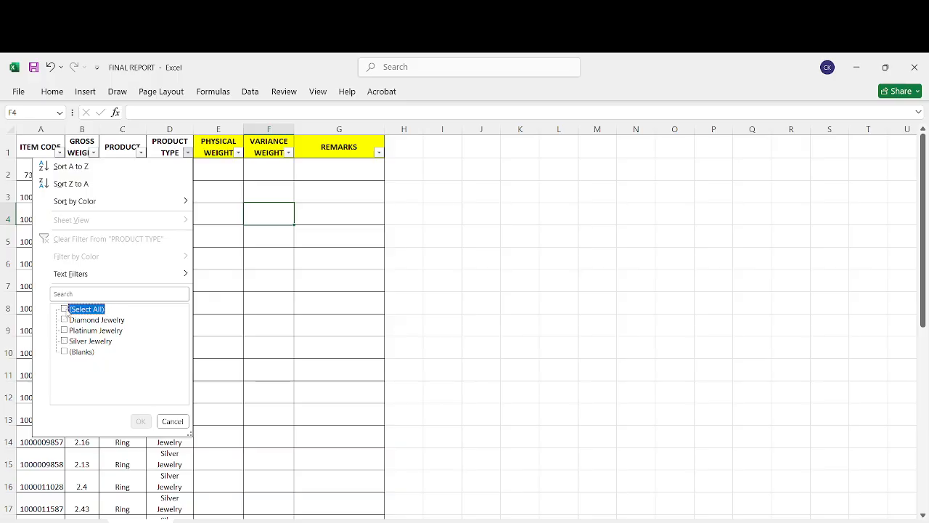
click(64, 319)
click(141, 421)
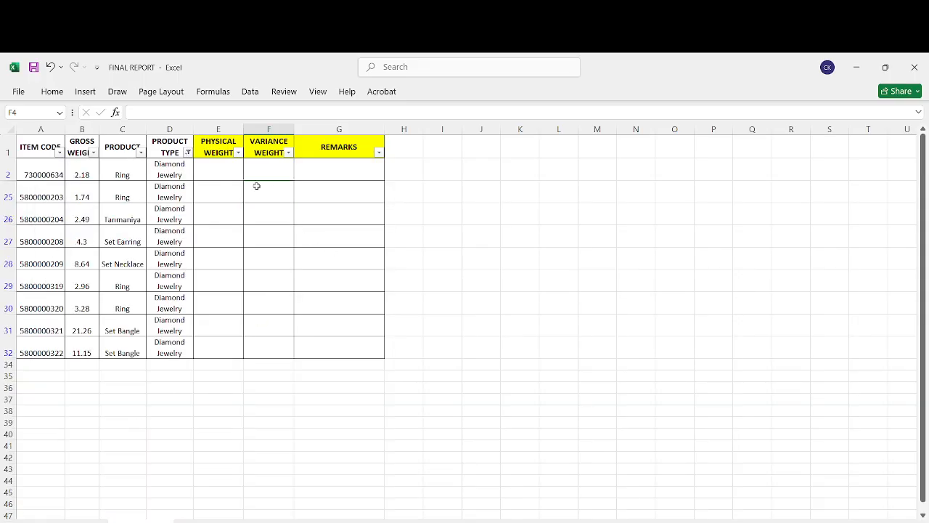
- Begin a formula in the physical weight cell E2 of the first Diamond Jewelry row
click(216, 172)
double_click(215, 173)
text(=)
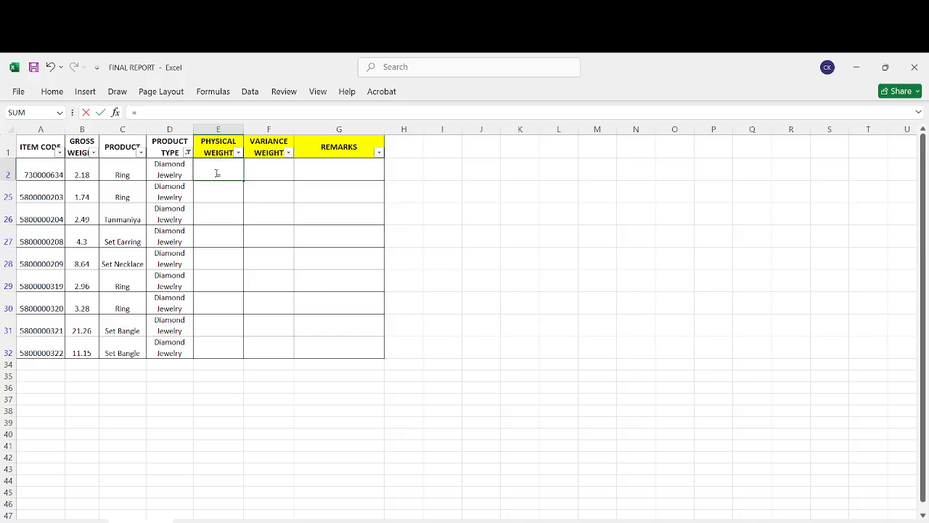
text(XLOO)
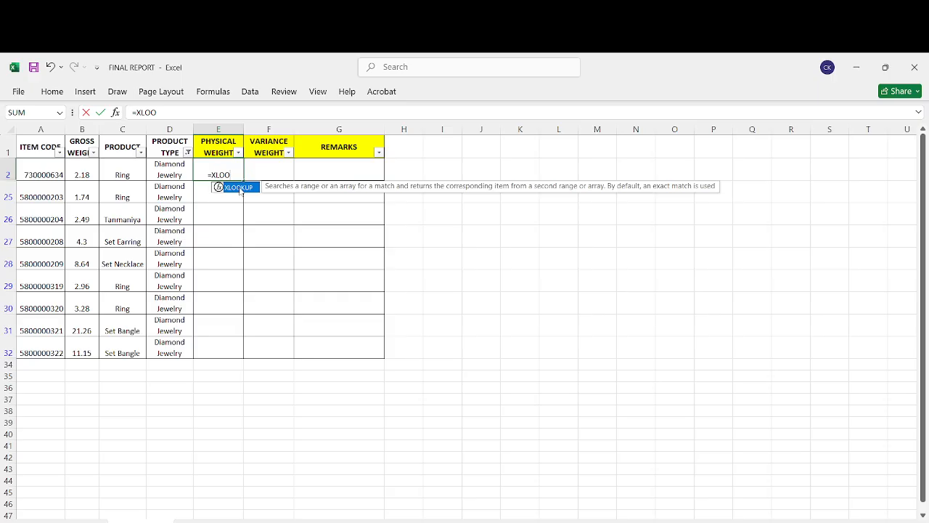
double_click(239, 187)
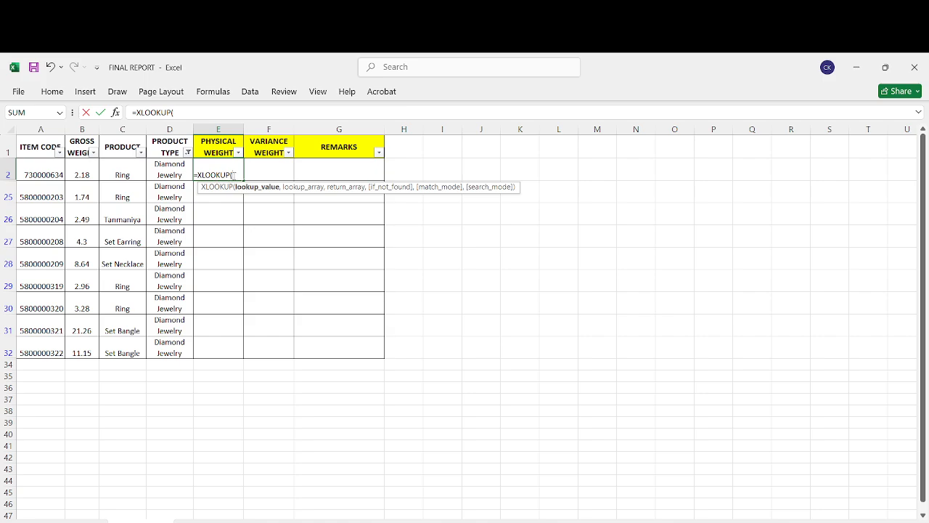
key(BackSpace)
key(BackSpace)
key(BackSpace)
key(BackSpace)
key(BackSpace)
key(BackSpace)
key(BackSpace)
key(BackSpace)
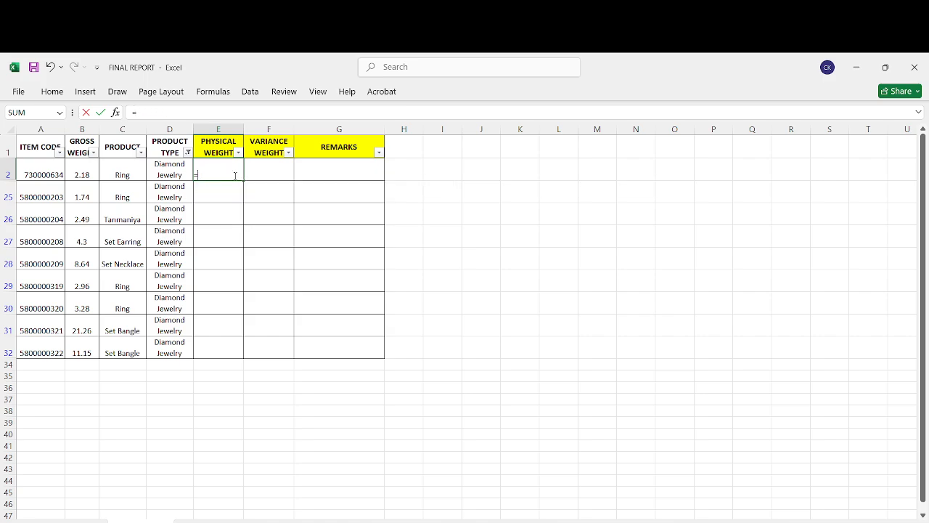
- Complete E2 as an XLOOKUP of A2 in Diamond Jewelry.xlsx Sheet1 range $A$1:$A$10, returning the physical weight from $E$1:$E$10
text(XLOO)
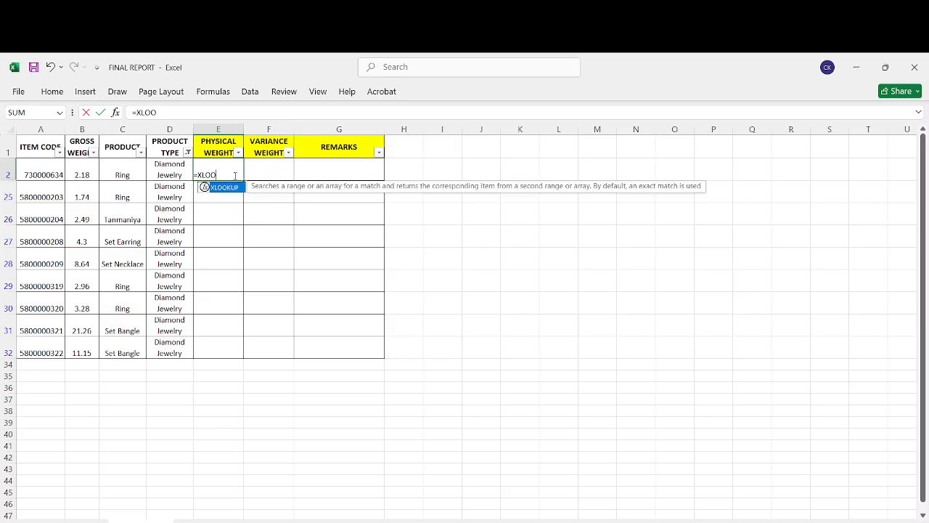
key(Tab)
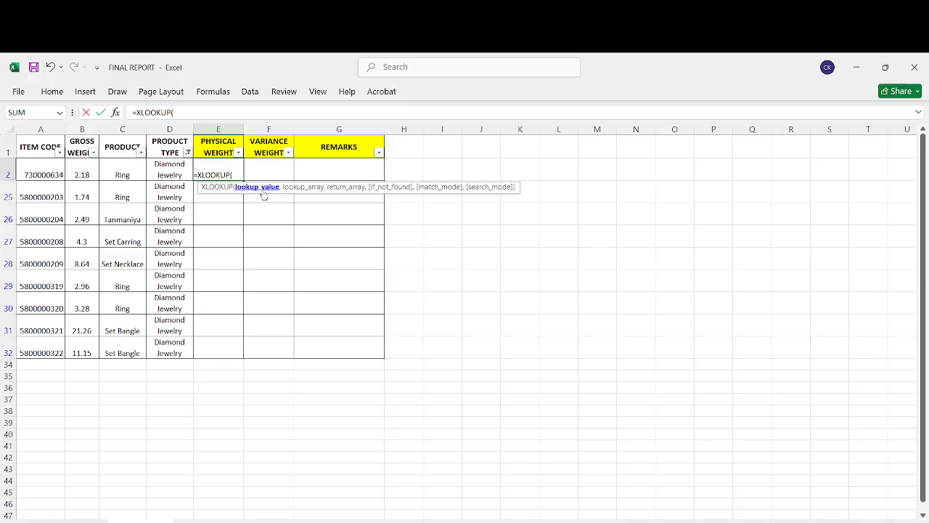
click(39, 176)
text(,)
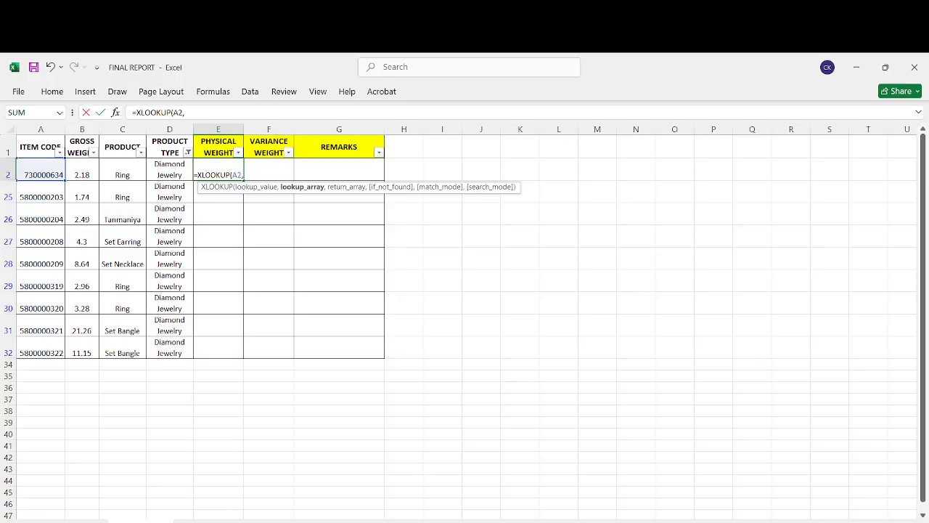
click(459, 522)
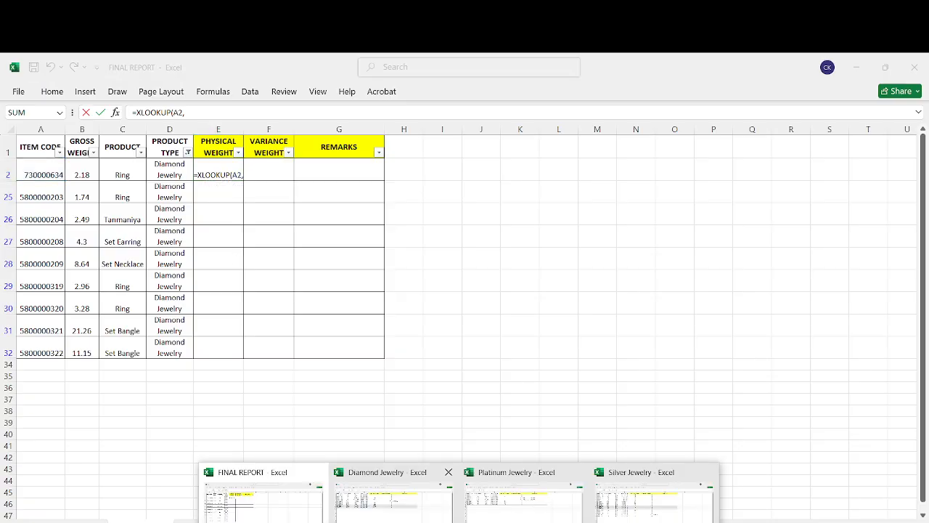
click(389, 518)
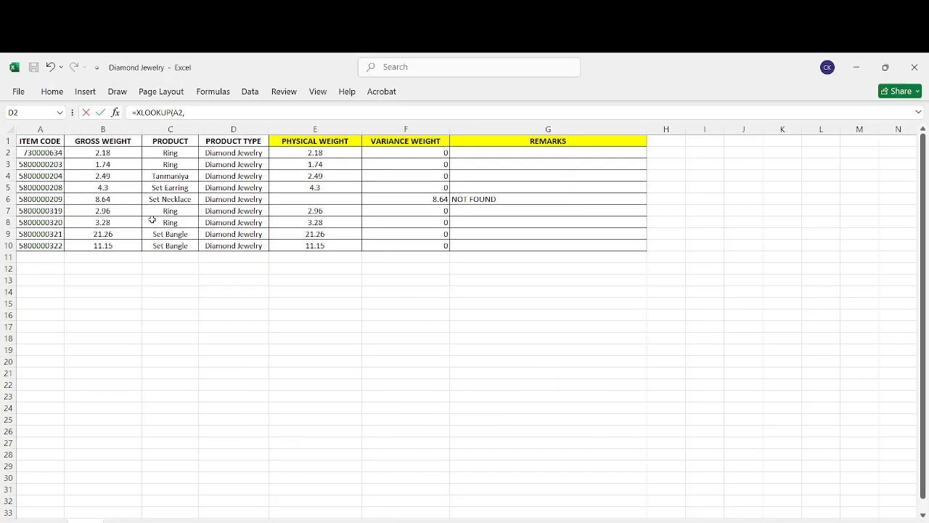
click(40, 140)
drag(40, 142, 47, 242)
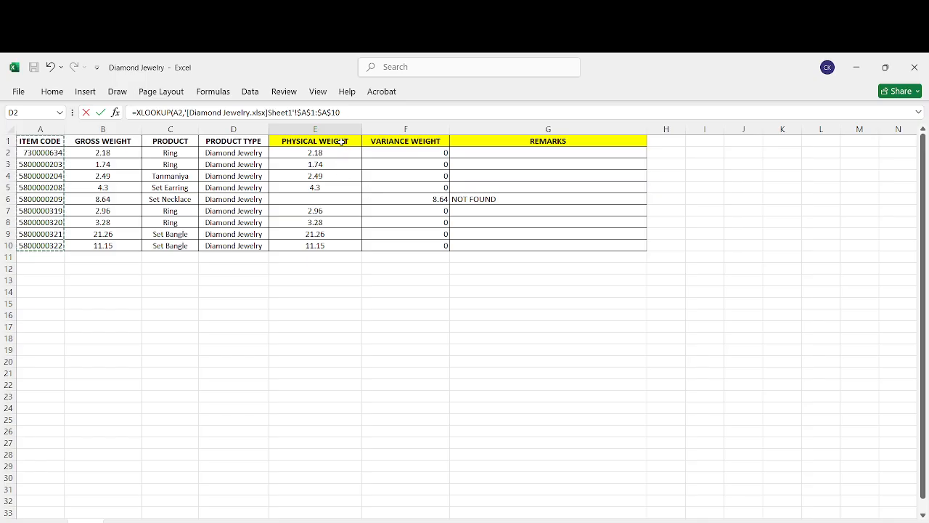
text(,)
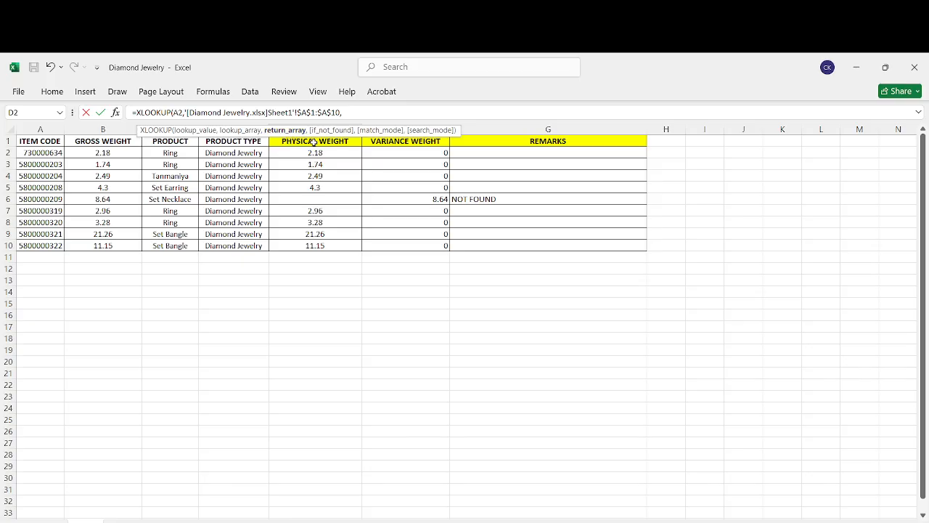
drag(313, 143, 320, 247)
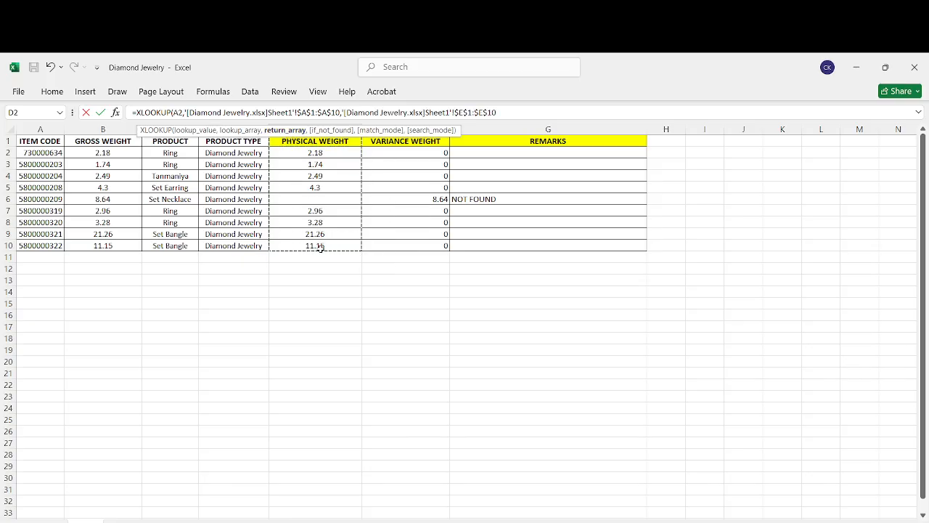
key(Return)
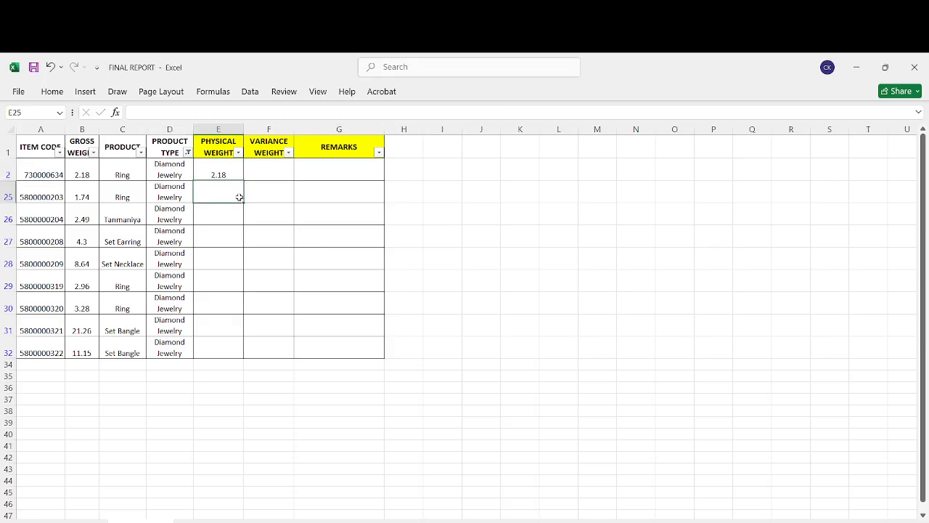
- Compare the first row's item code and physical weight in FINAL REPORT with the same item in the Diamond Jewelry workbook
click(212, 166)
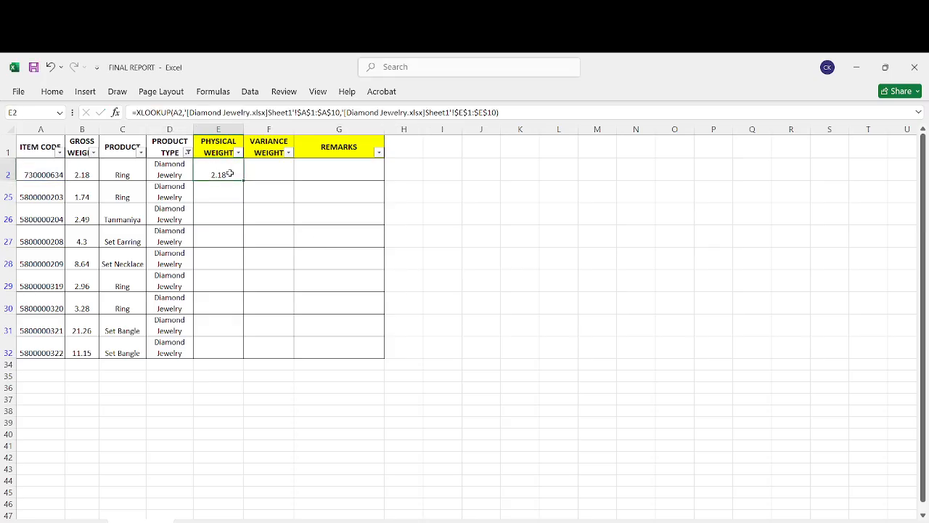
click(35, 174)
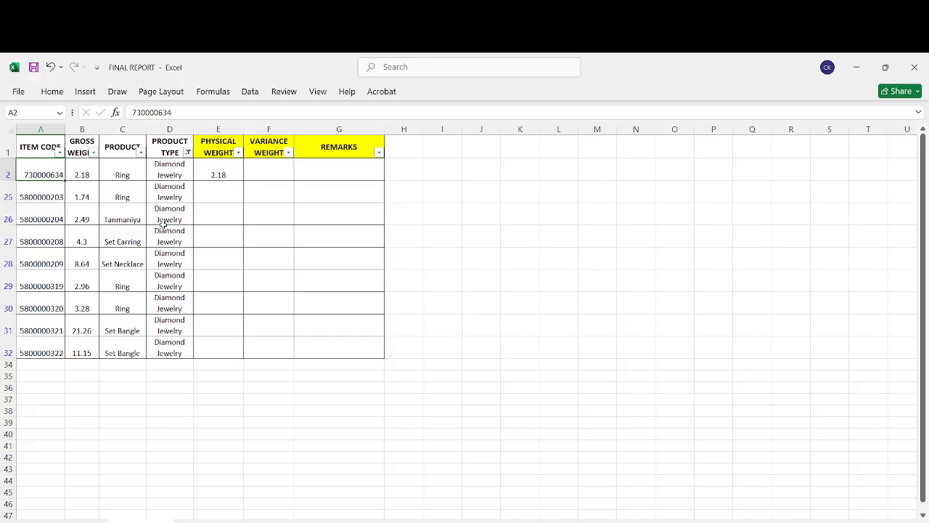
click(415, 522)
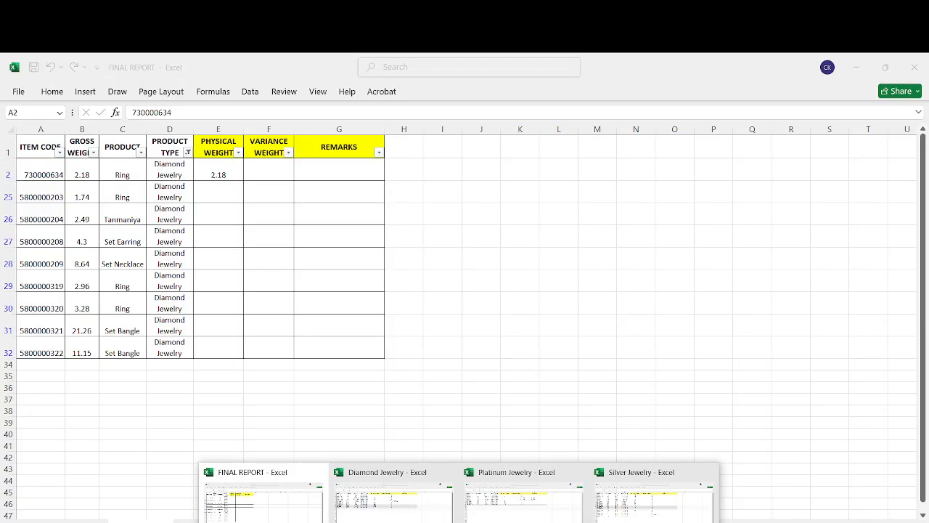
click(390, 517)
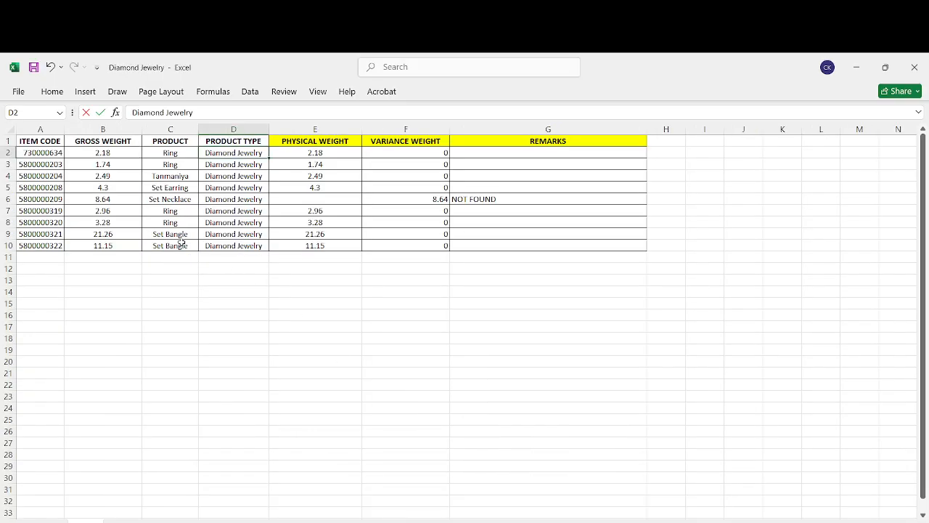
click(25, 153)
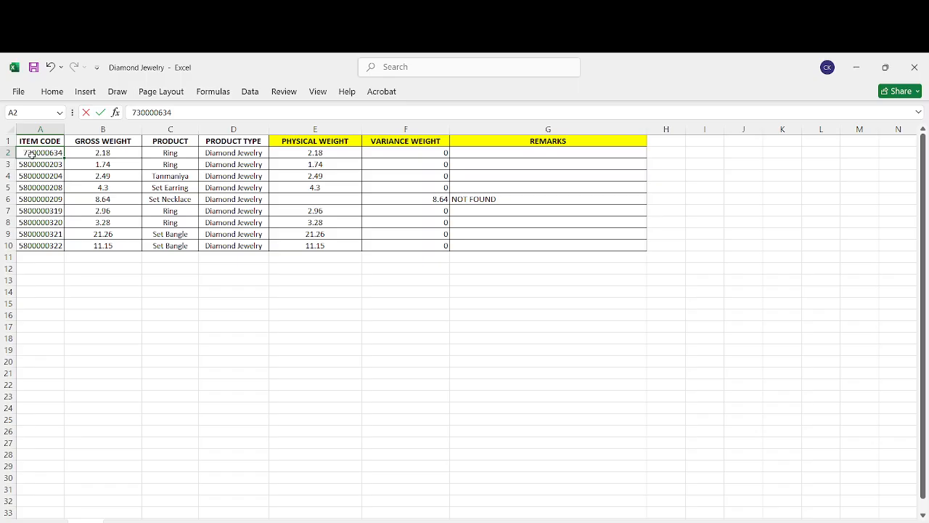
click(333, 151)
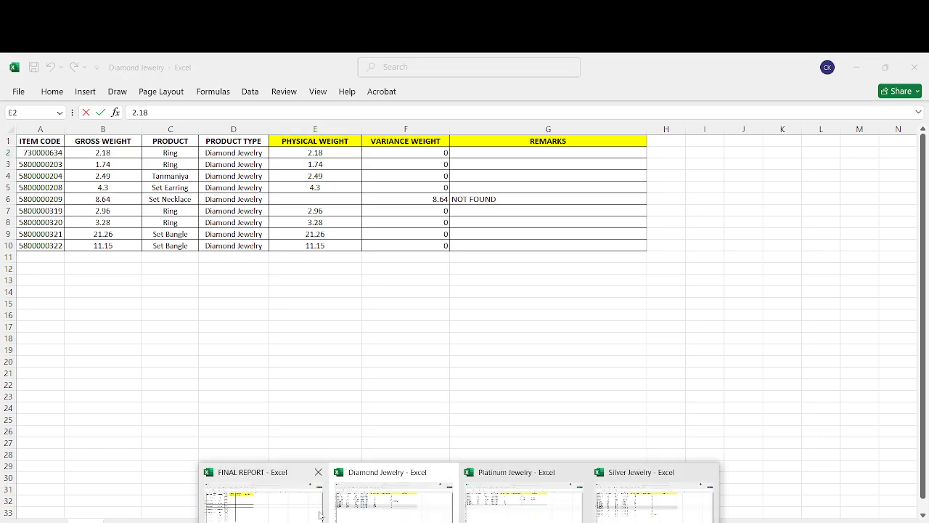
click(285, 517)
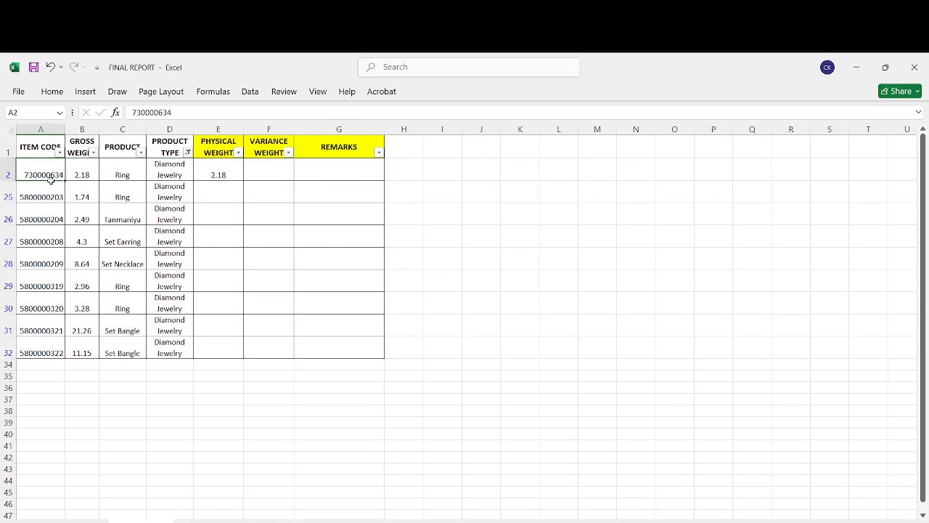
- Try to fill the E2 lookup formula across variance weight and remarks cells F2:G2, and clear both cells again
click(232, 168)
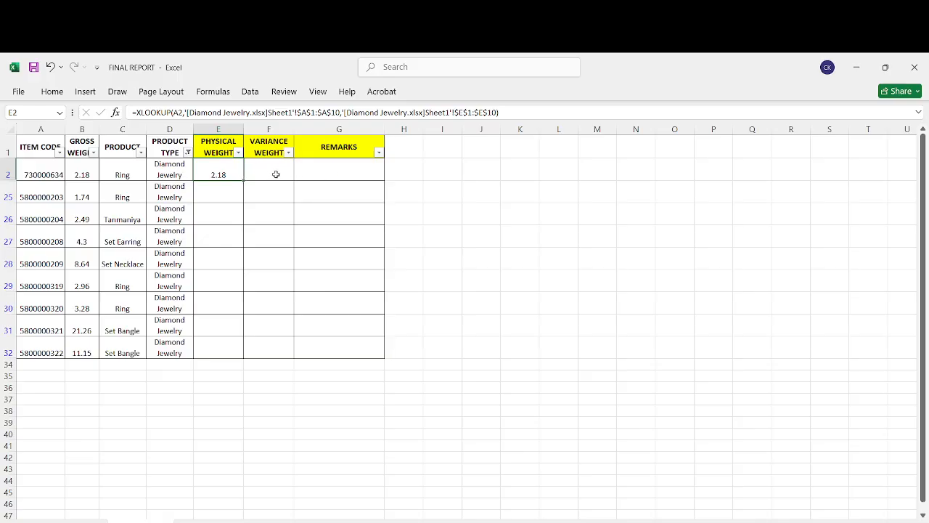
drag(244, 180, 362, 177)
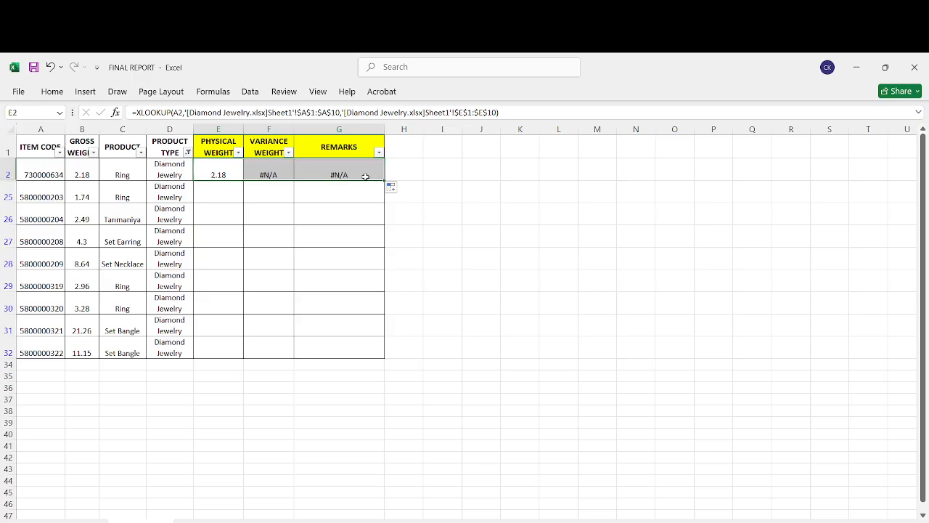
click(338, 196)
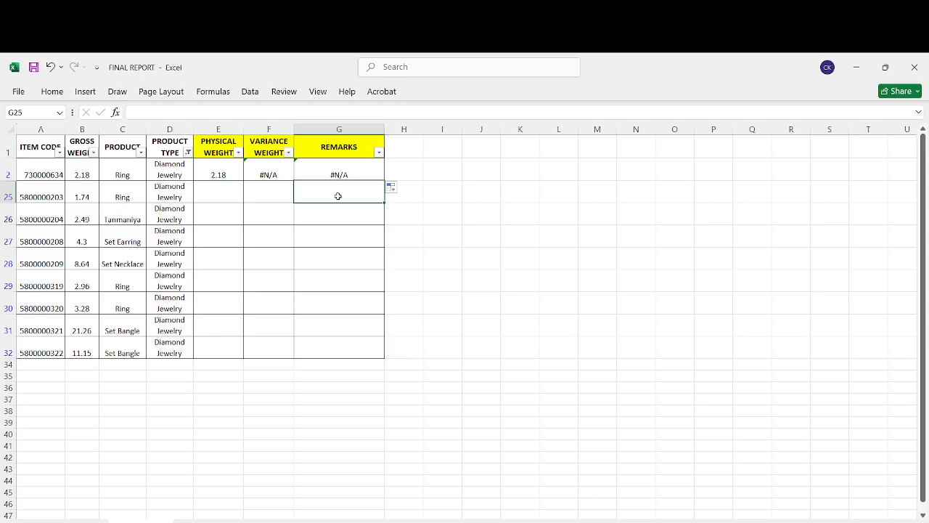
click(268, 175)
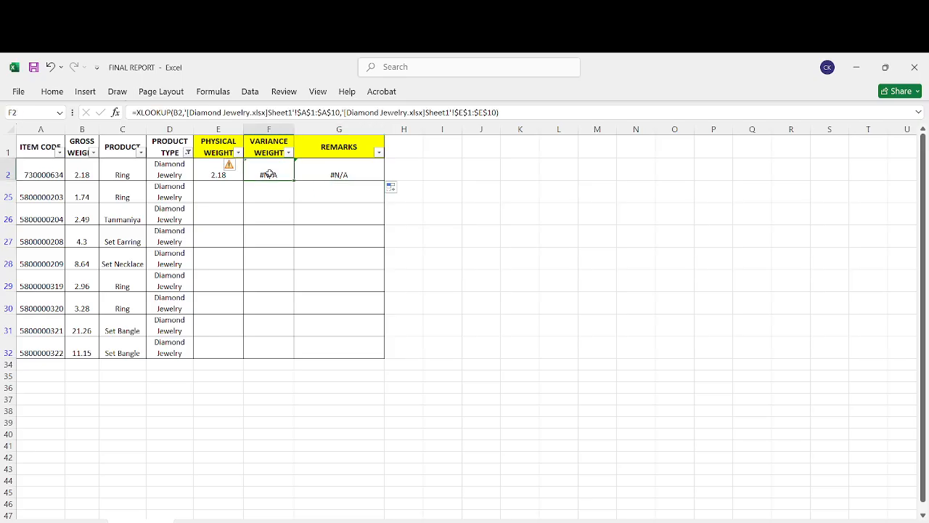
key(shift+Right)
key(Delete)
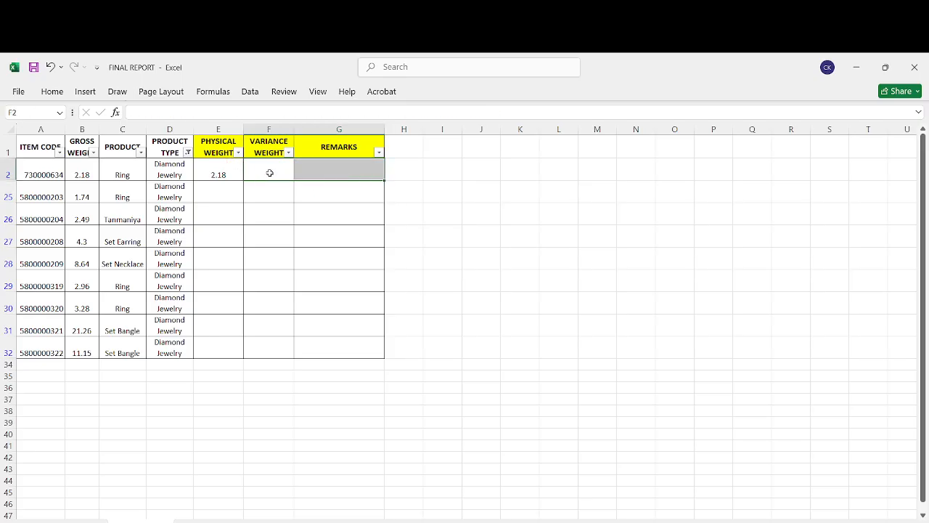
click(306, 228)
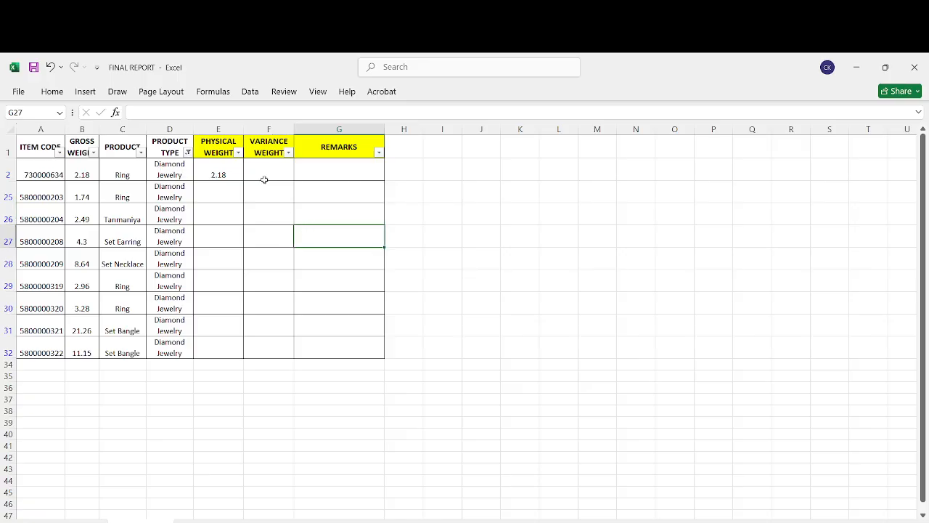
- Examine the XLOOKUP formula in E2 and the item code cell A2 that it references
click(233, 173)
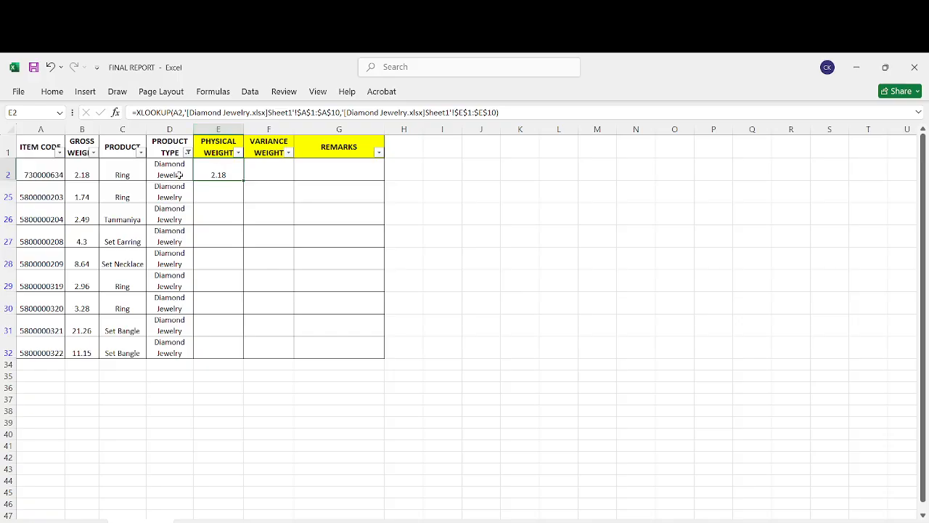
click(42, 172)
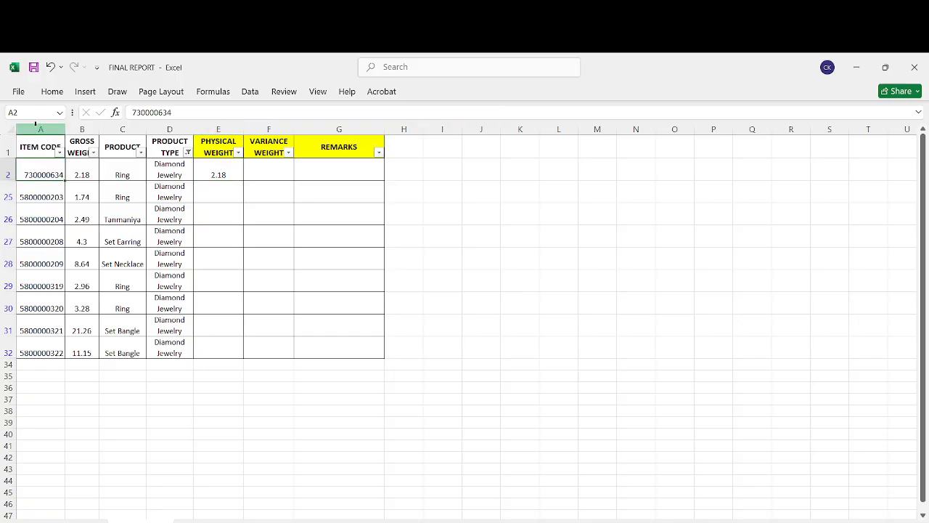
click(35, 128)
click(231, 169)
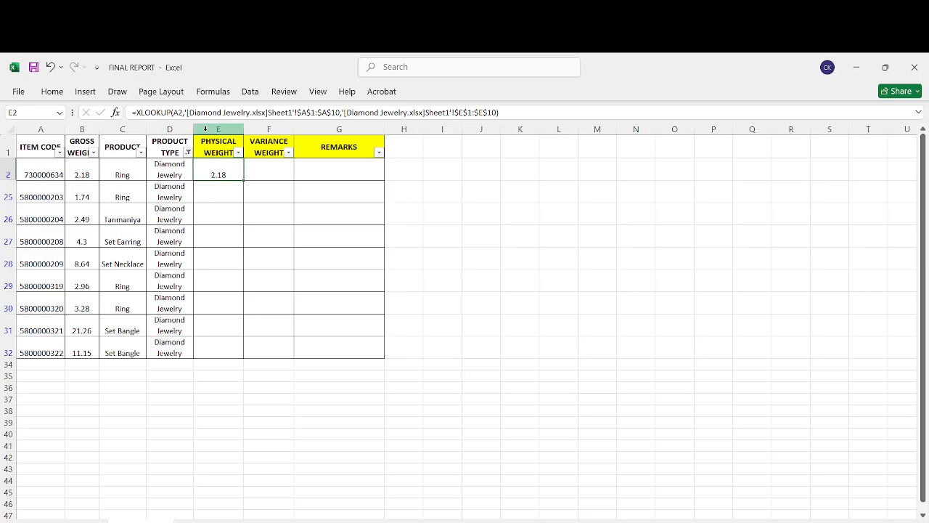
- Change E2's XLOOKUP references to $A2 for the item code and E$1:E$10 for the return range, keeping the lookup range absolute
click(172, 113)
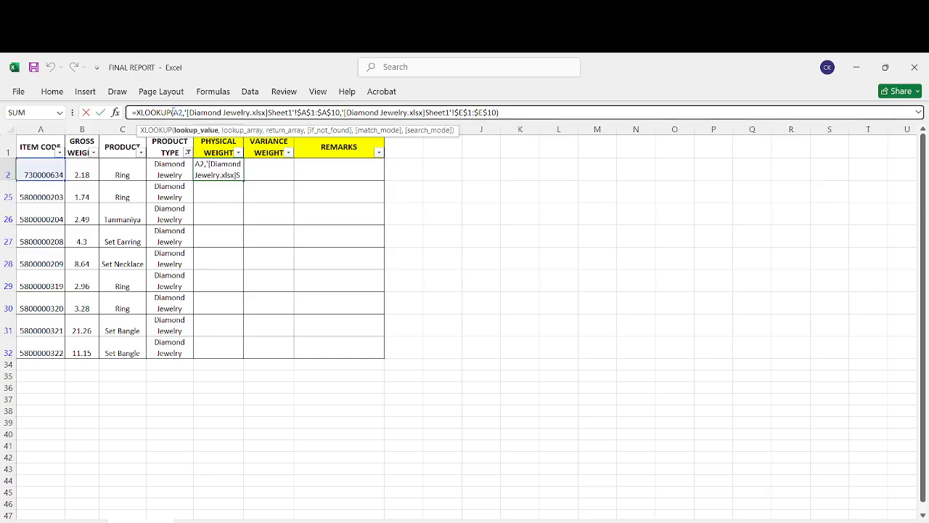
text($)
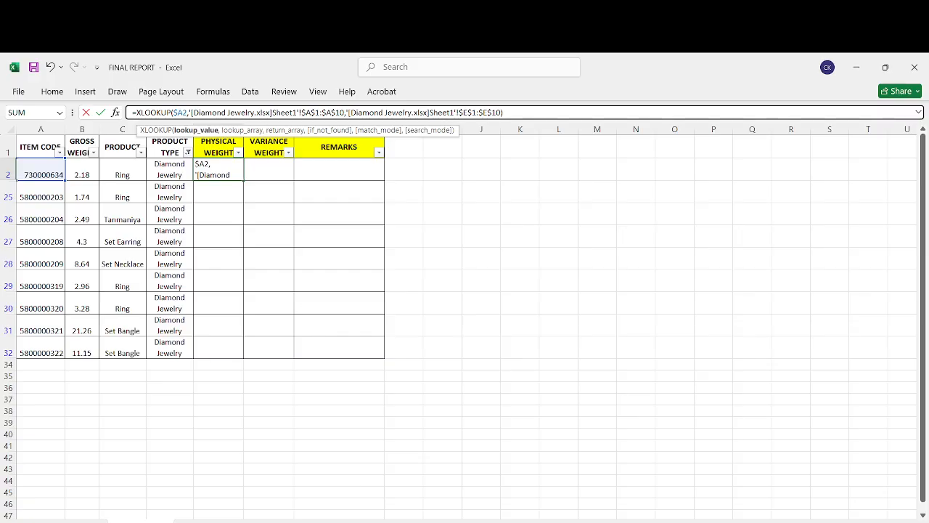
click(459, 522)
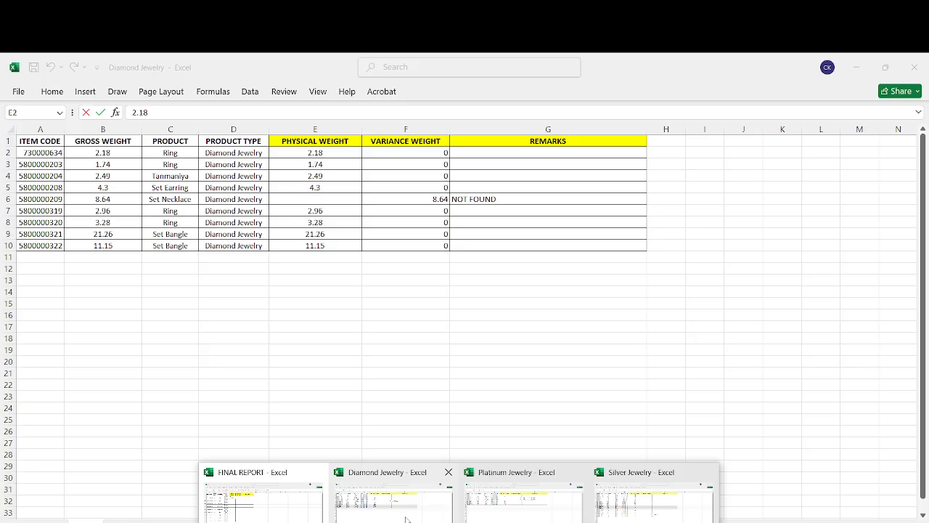
click(294, 514)
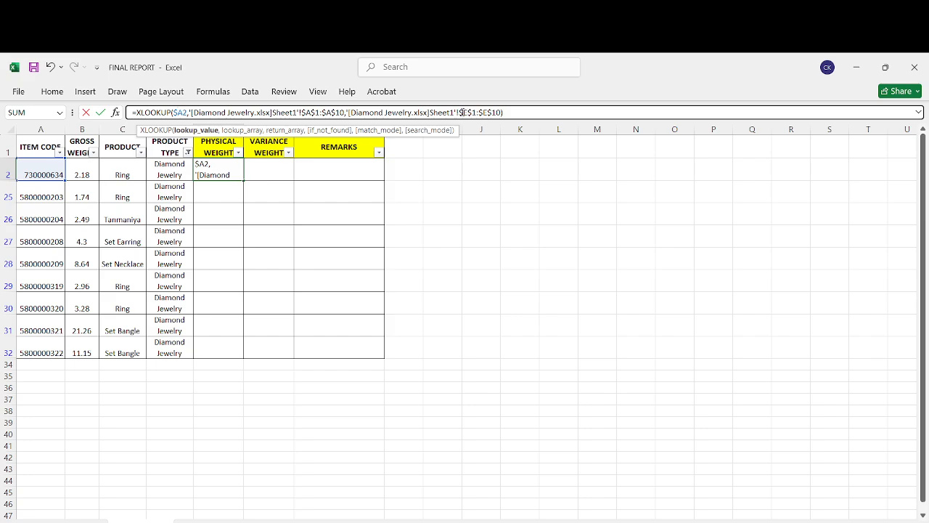
click(460, 113)
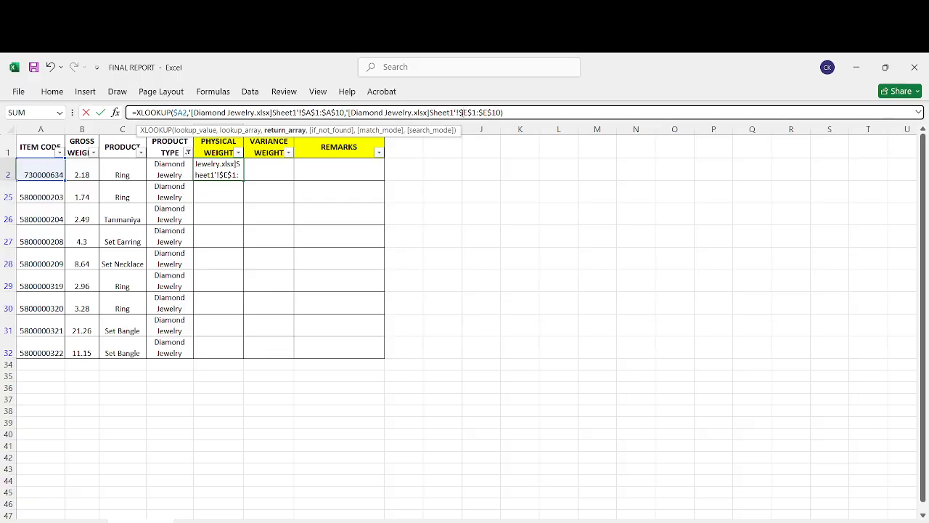
key(Delete)
click(479, 113)
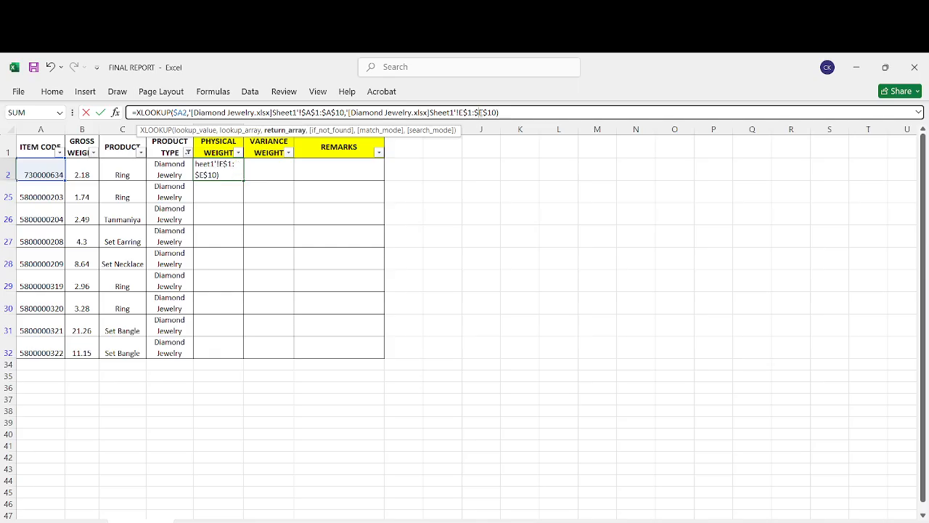
key(BackSpace)
key(Return)
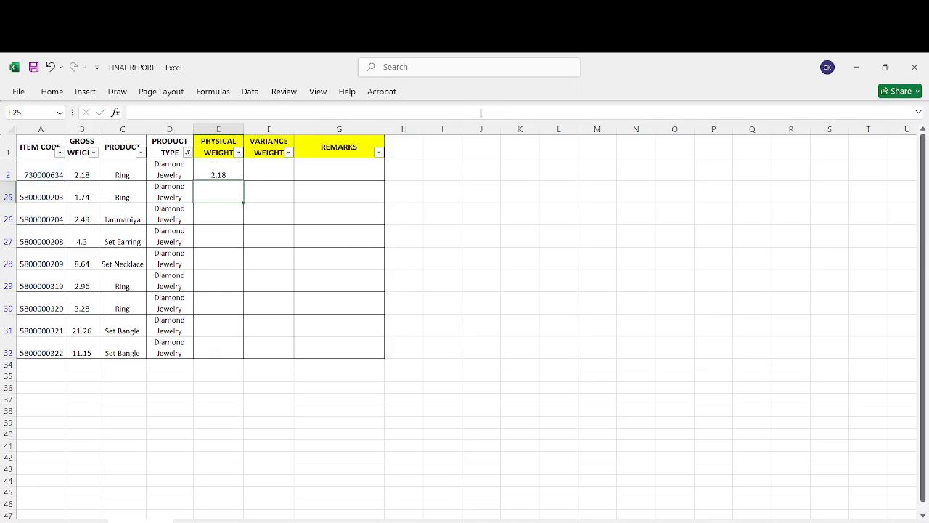
- Fill the E2 lookup formula across variance weight and remarks, and down all Diamond Jewelry rows to G32
click(217, 176)
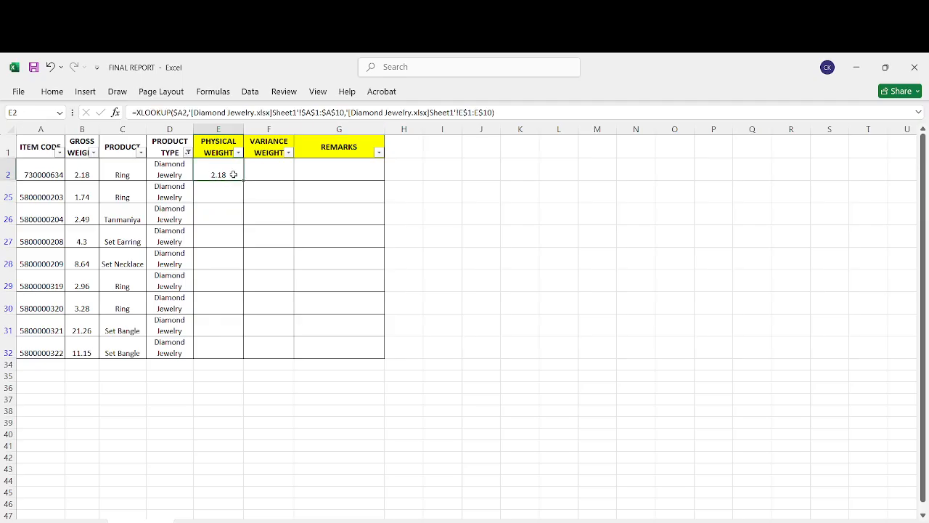
drag(244, 178, 356, 182)
click(421, 170)
drag(227, 175, 385, 354)
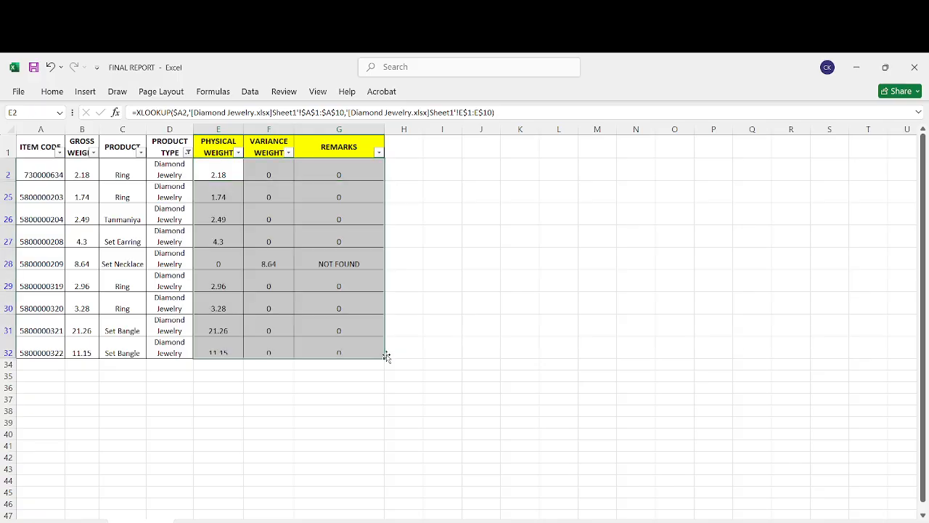
click(426, 293)
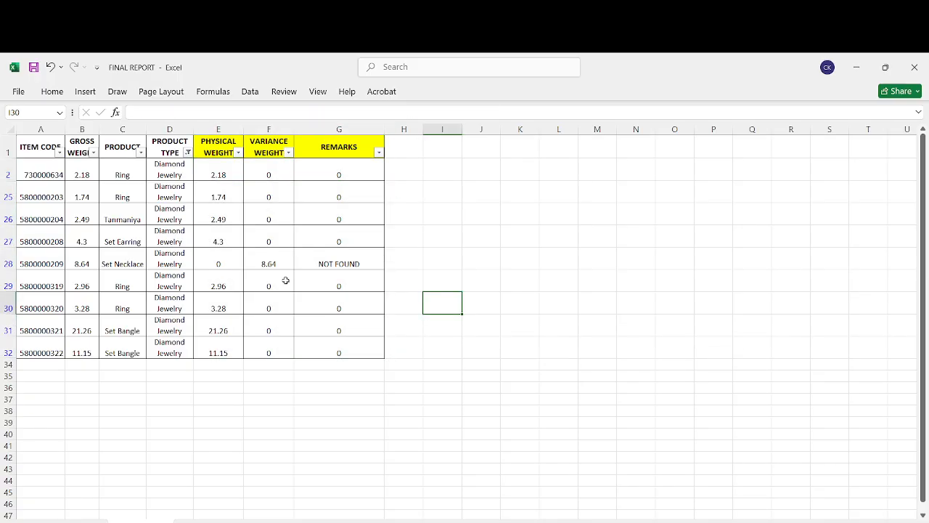
- Compare the Set Necklace's item code and remark in the Diamond Jewelry workbook with its row in FINAL REPORT
click(305, 285)
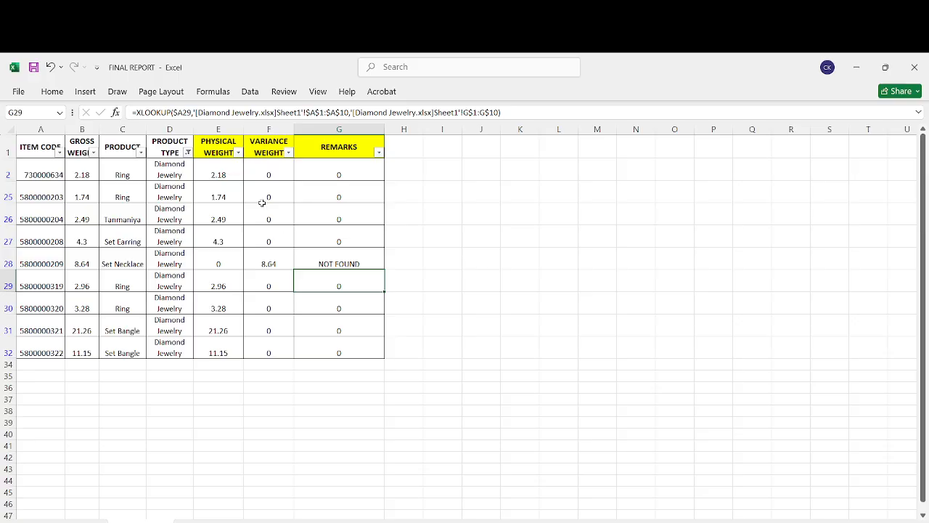
click(220, 175)
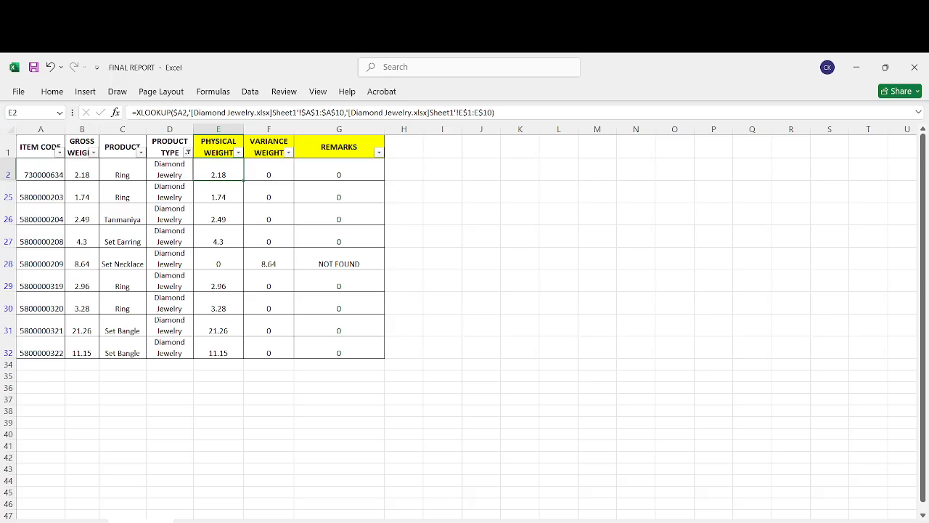
click(458, 522)
click(413, 491)
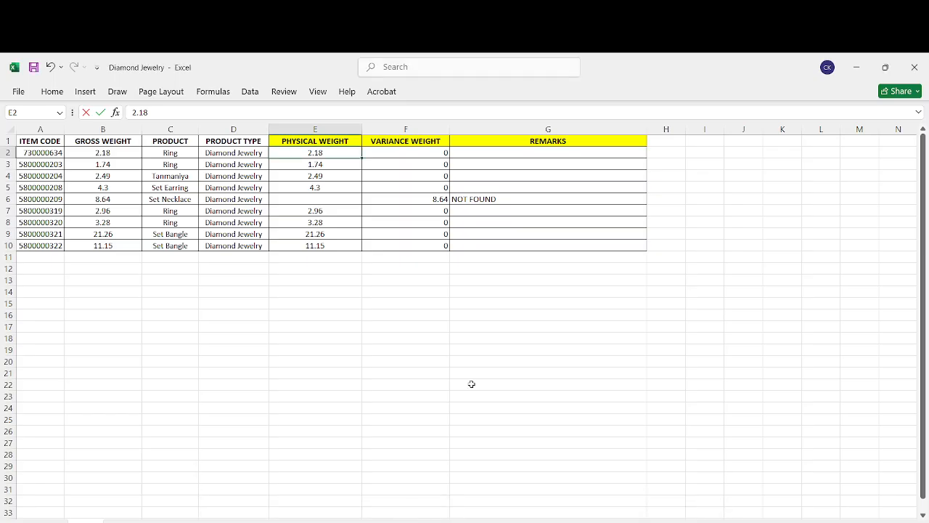
click(478, 199)
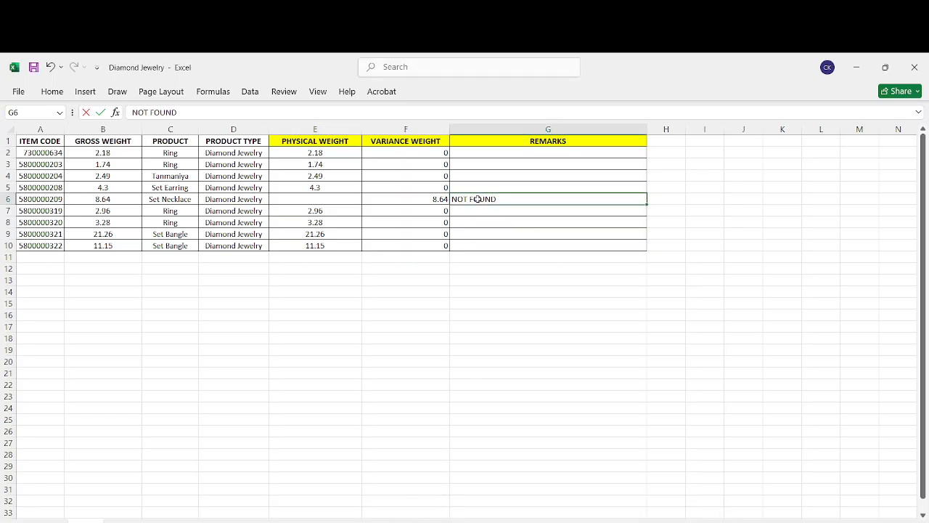
click(61, 199)
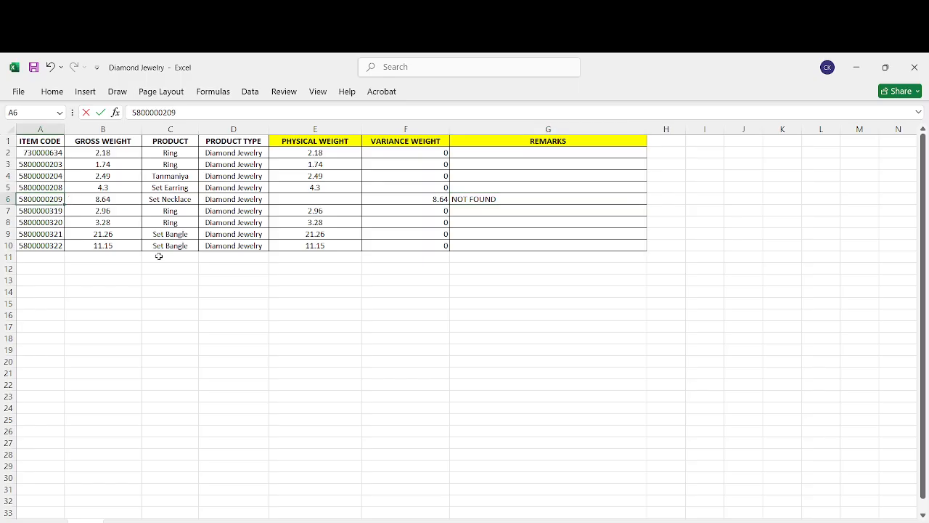
mouse_move(362, 518)
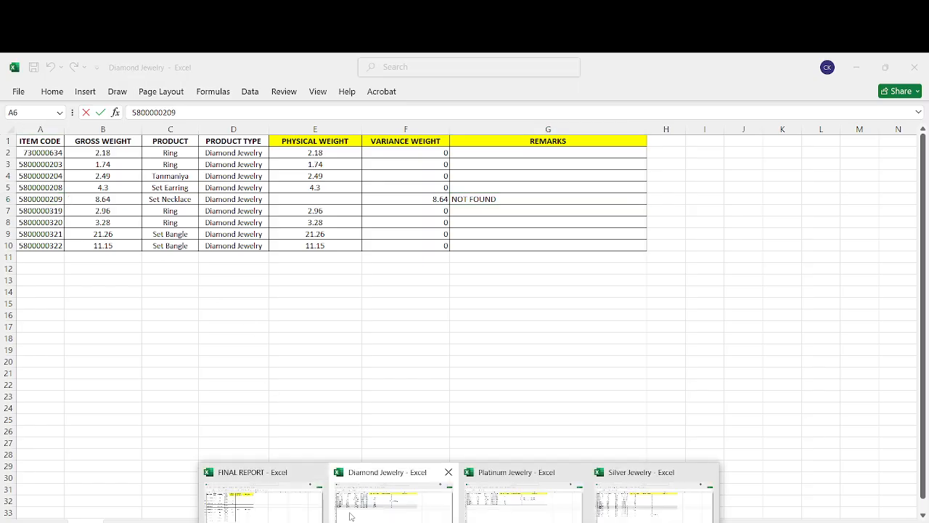
click(284, 518)
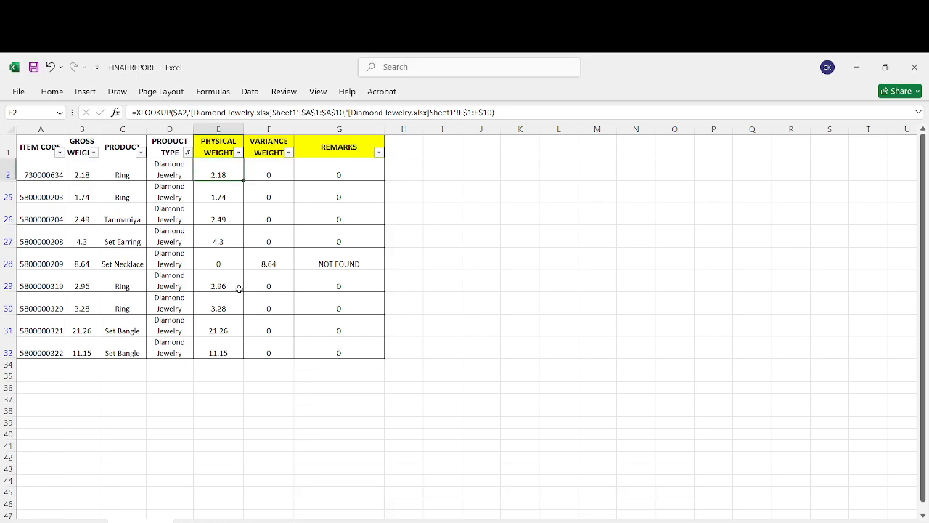
click(310, 263)
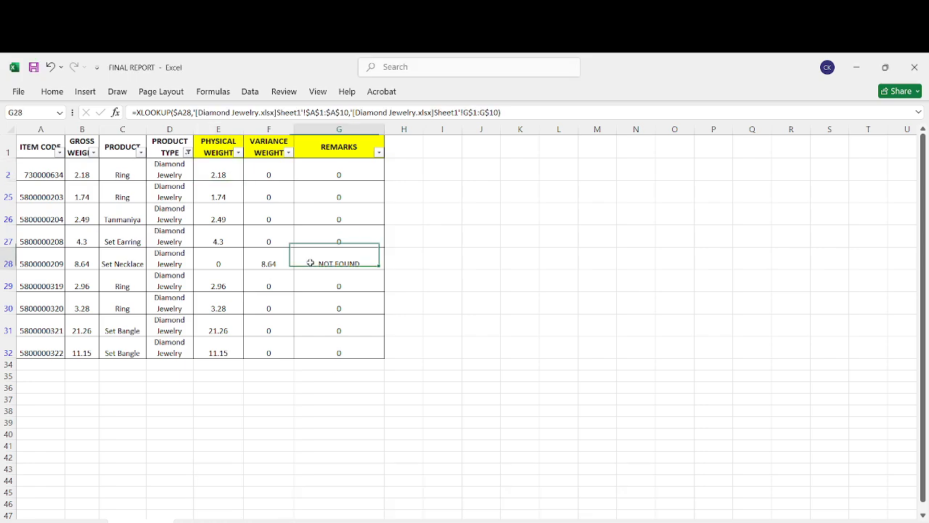
click(27, 264)
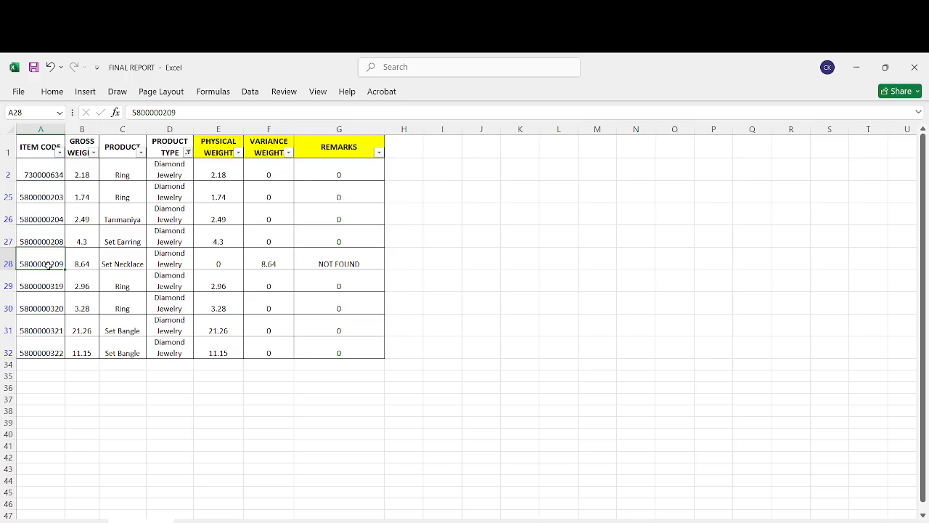
click(569, 228)
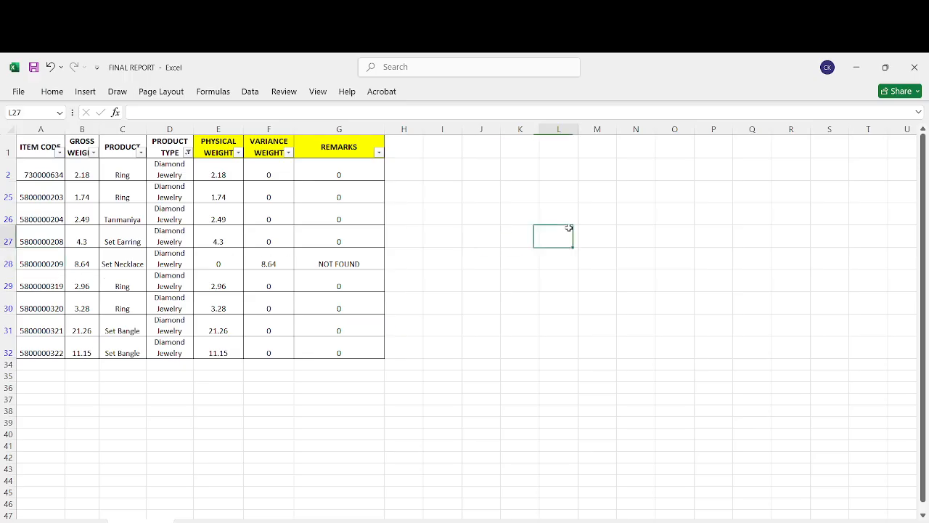
- Filter the product type column to show only Platinum Jewelry instead of Diamond Jewelry
click(188, 152)
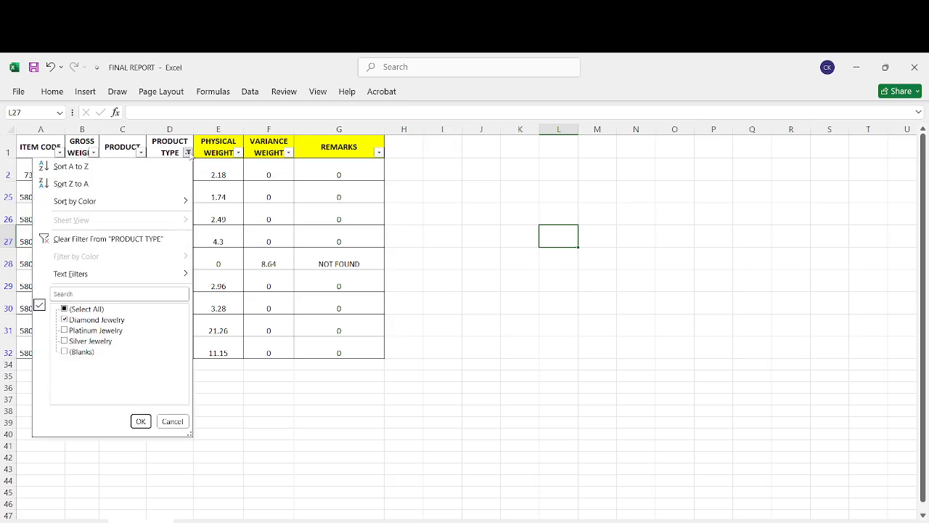
click(78, 333)
click(77, 333)
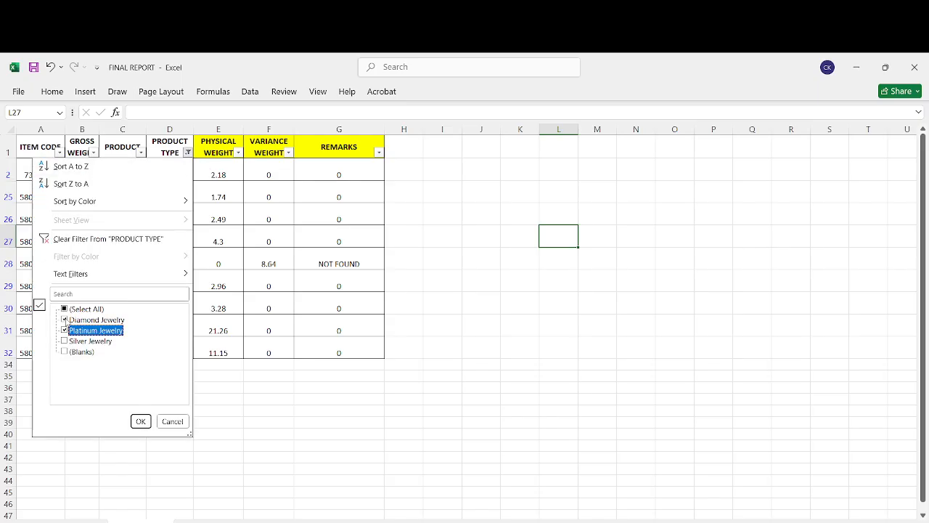
click(66, 320)
click(140, 421)
click(520, 321)
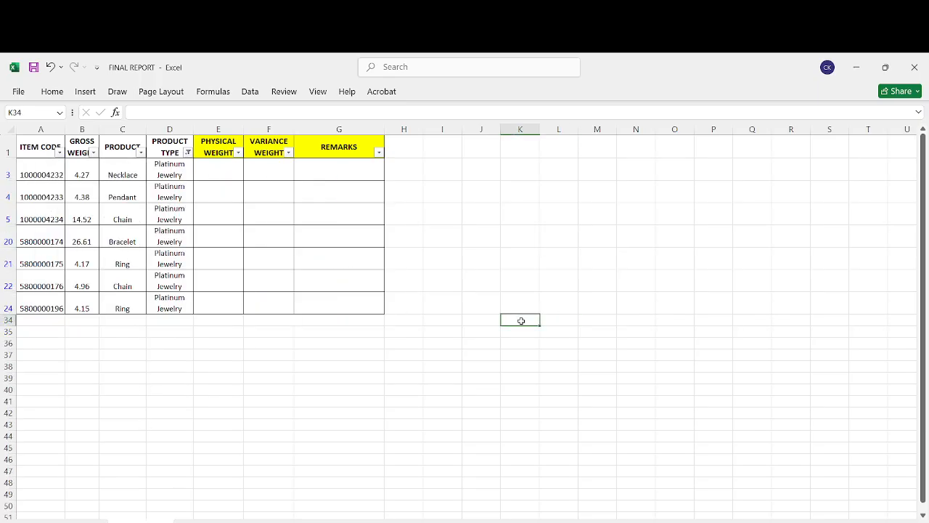
- Start an XLOOKUP in E3 with A3 as lookup value and $A$1:$A$8 on Sheet1 of Platinum Jewelry.xlsx as lookup array
click(223, 168)
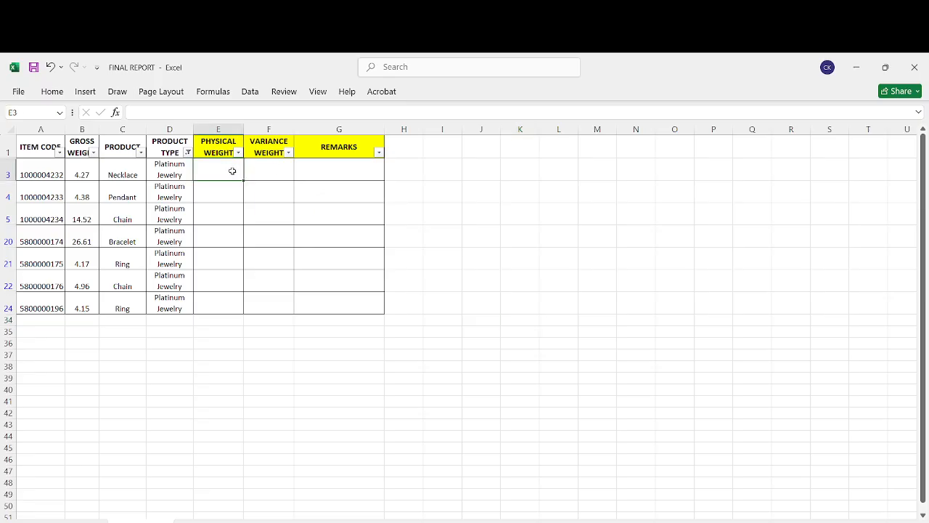
text(=XLOO)
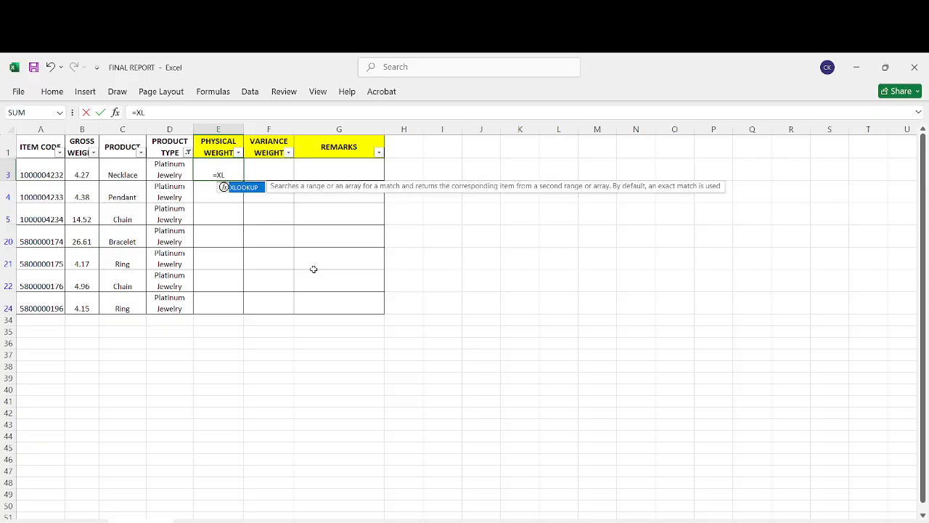
key(Tab)
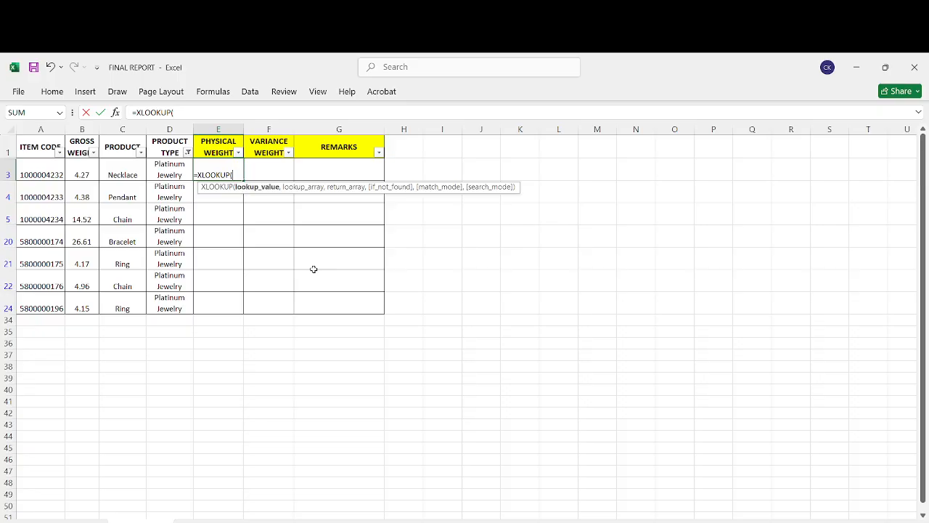
click(38, 168)
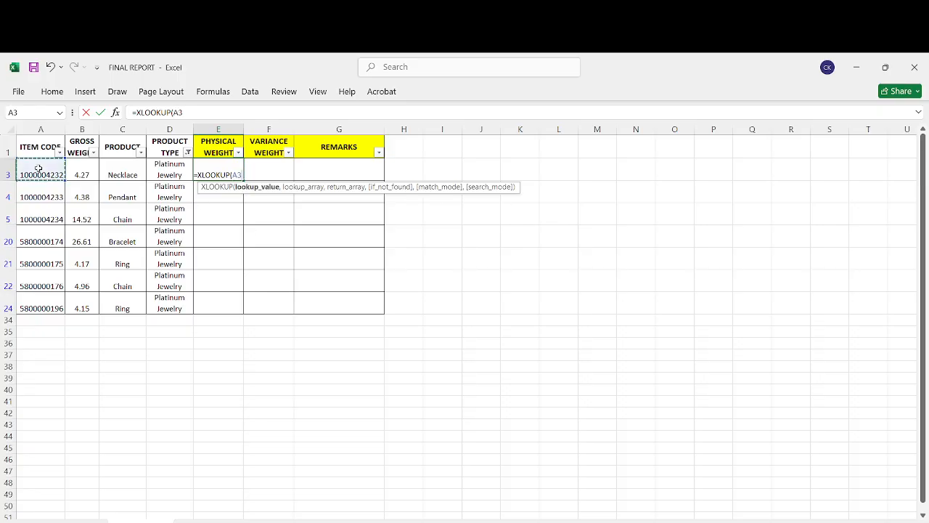
text(,)
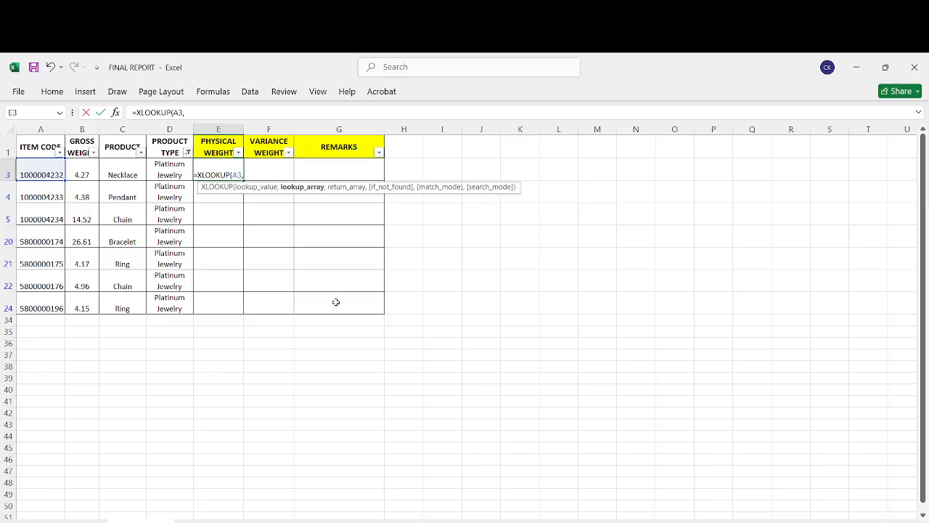
mouse_move(459, 521)
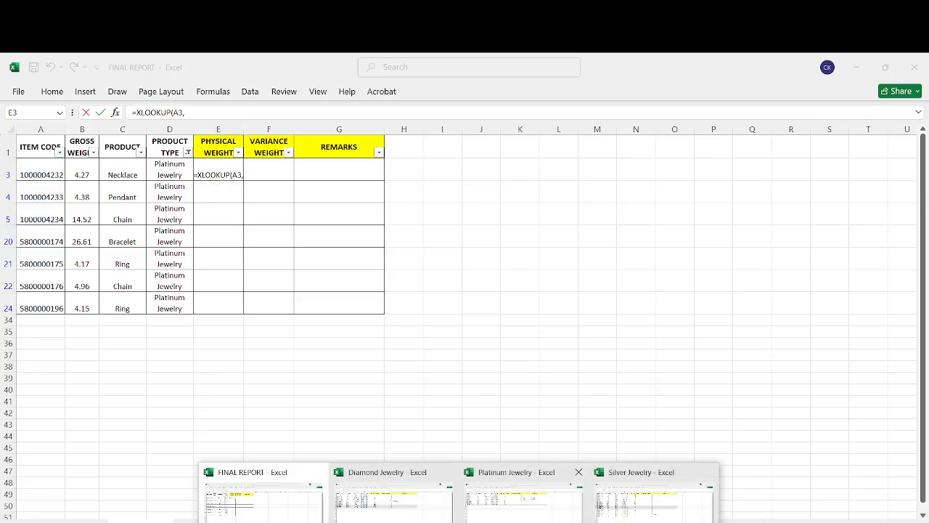
click(526, 510)
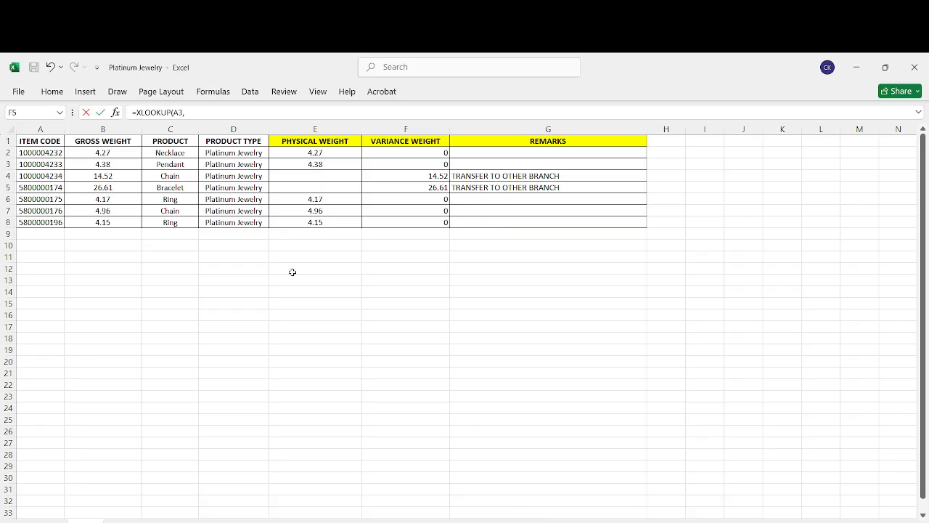
click(40, 142)
drag(40, 145, 47, 222)
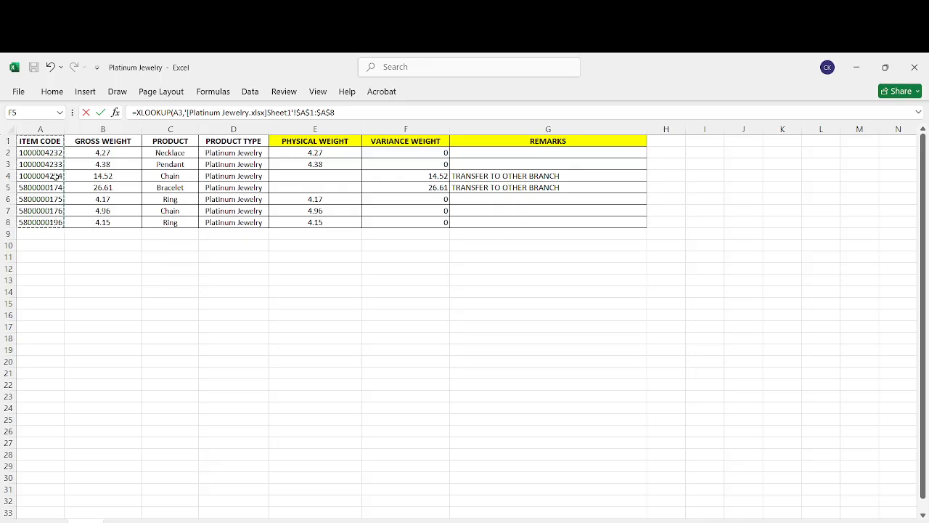
- Complete the E3 lookup with the physical weight range $E$1:$E$8 in Platinum Jewelry.xlsx as return array, and reselect E3 in FINAL REPORT
text(,)
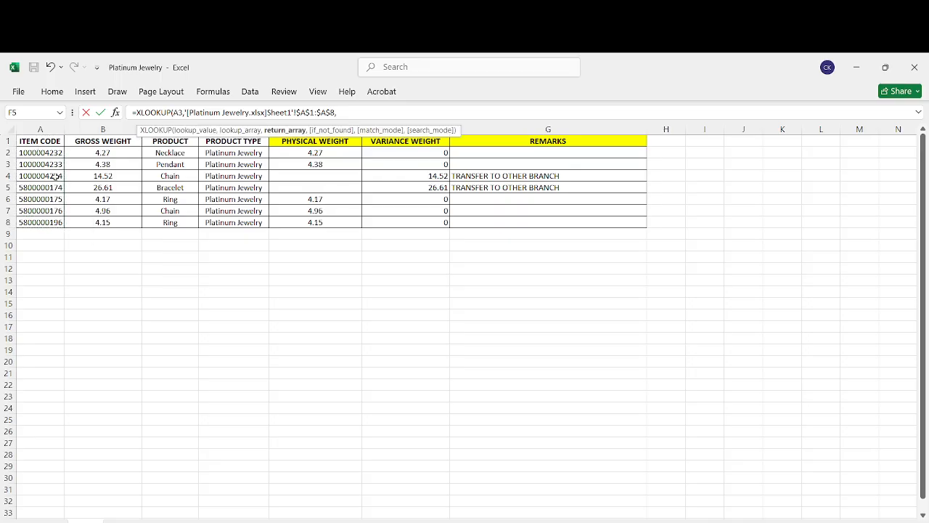
click(315, 141)
drag(315, 141, 322, 221)
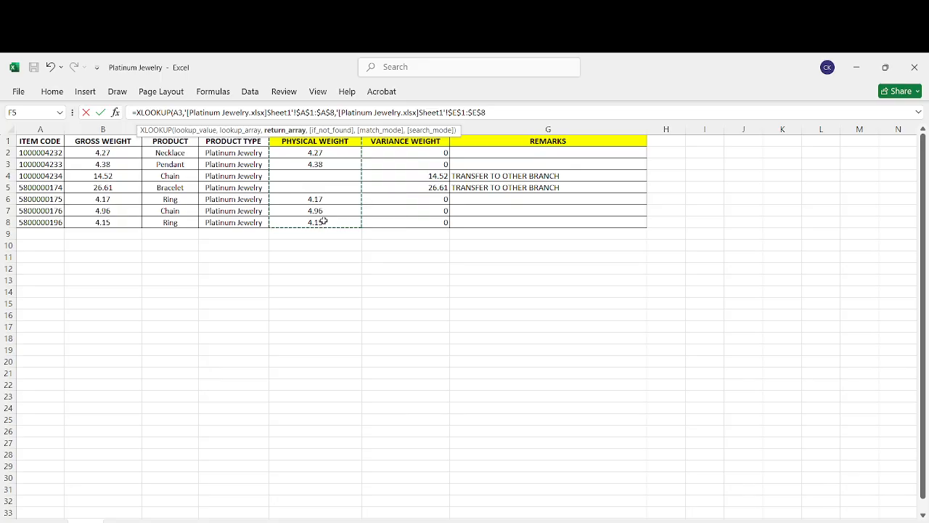
key(alt+Tab)
key(Return)
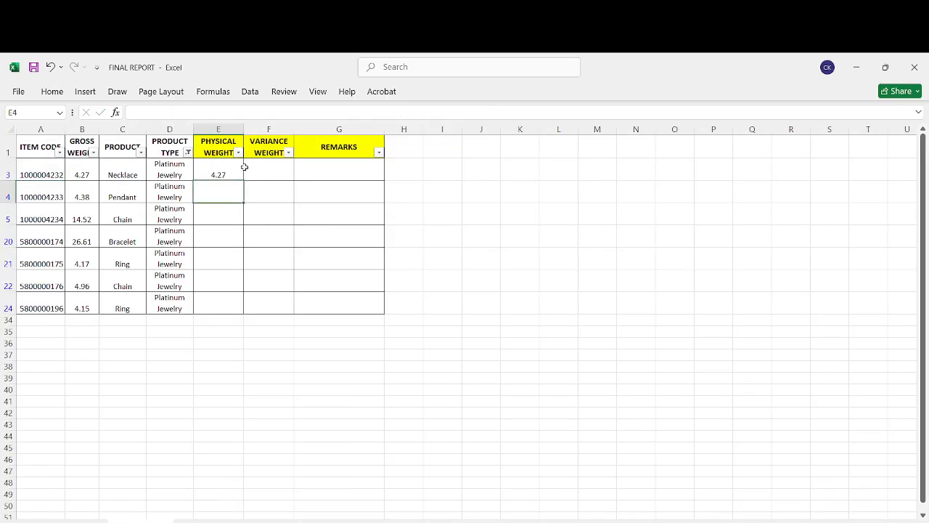
click(226, 167)
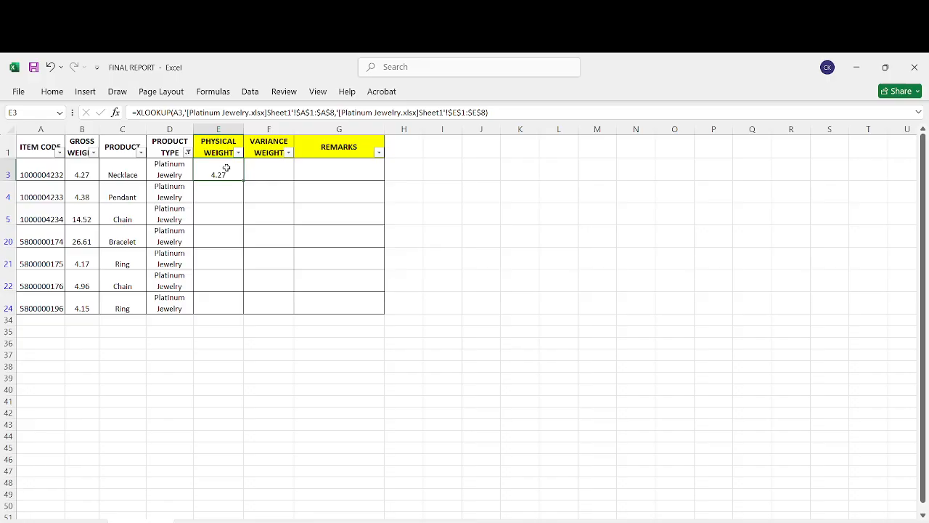
- Change the E3 formula's lookup value to $A3 and its return array to E$1:E$8 so the column references suit copying across
click(175, 113)
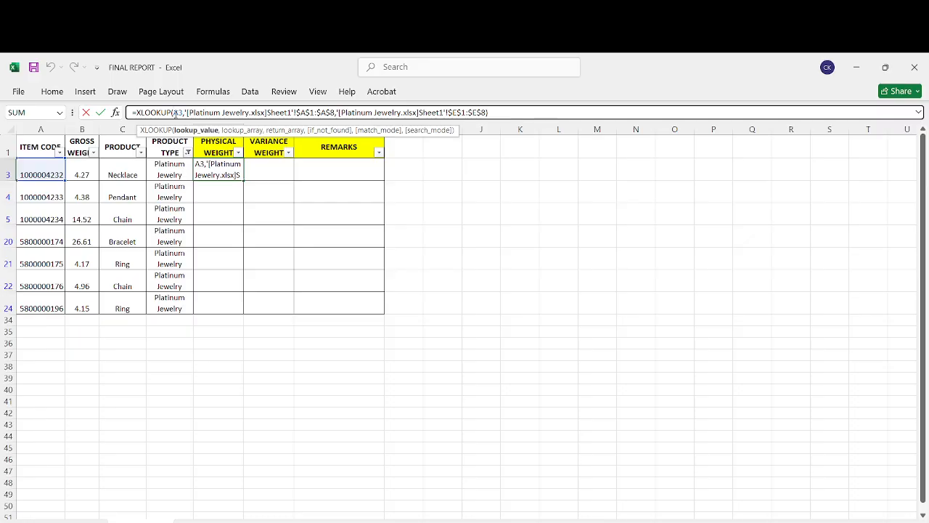
text($)
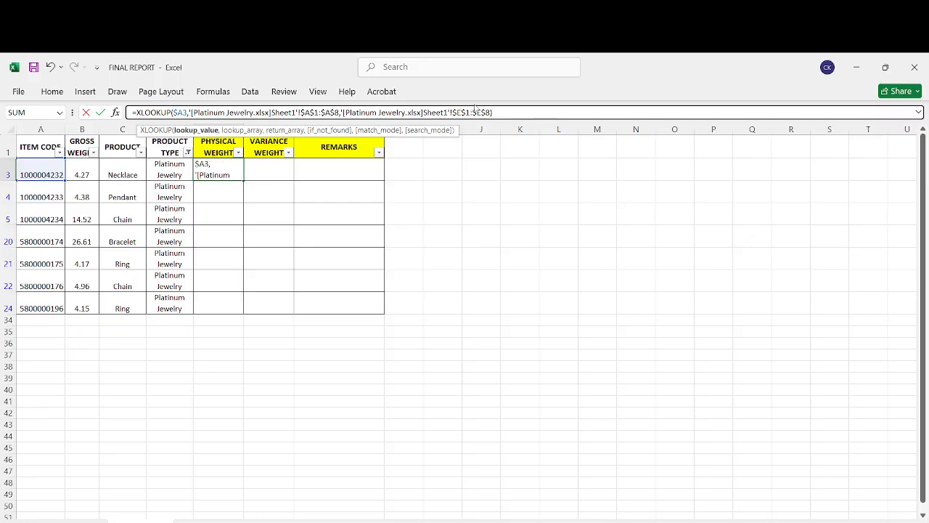
click(458, 113)
key(BackSpace)
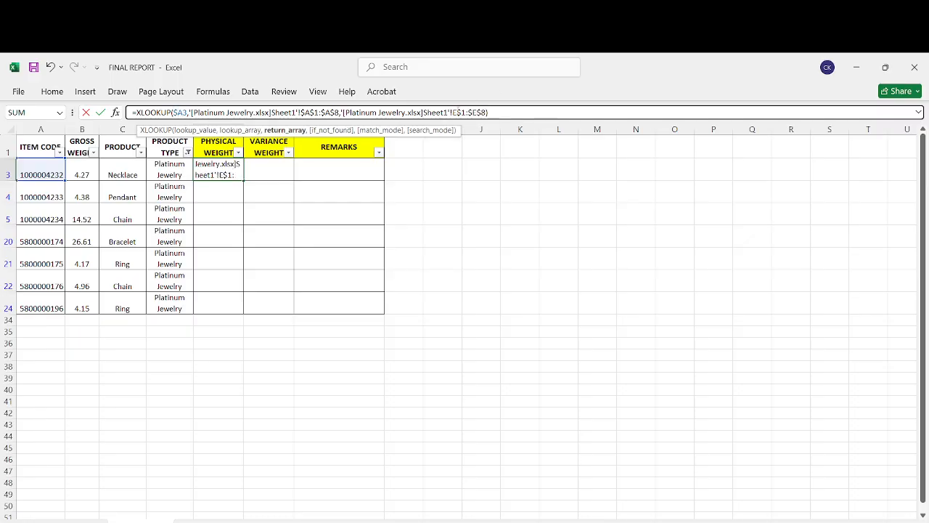
click(473, 112)
key(BackSpace)
key(Return)
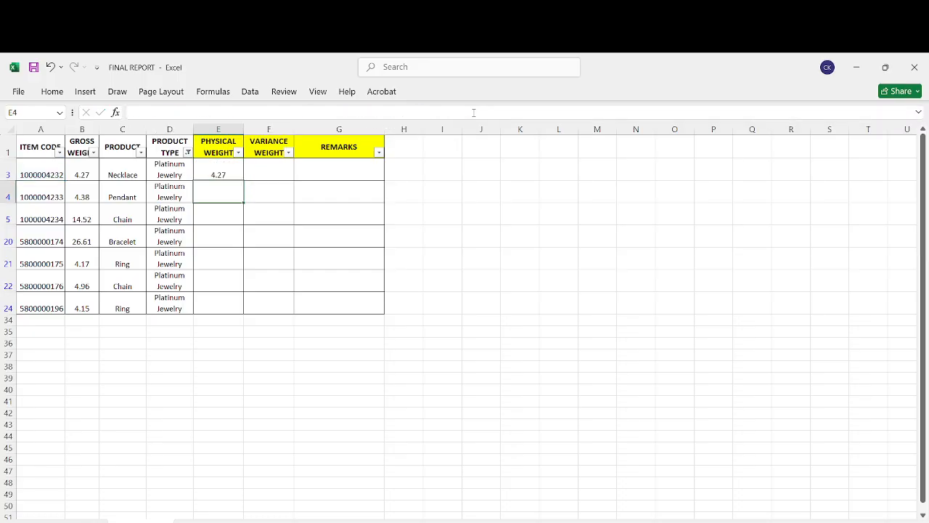
- Fill the E3 lookup formula across to G3 and down through row 24 for the filtered Platinum Jewelry items
click(228, 167)
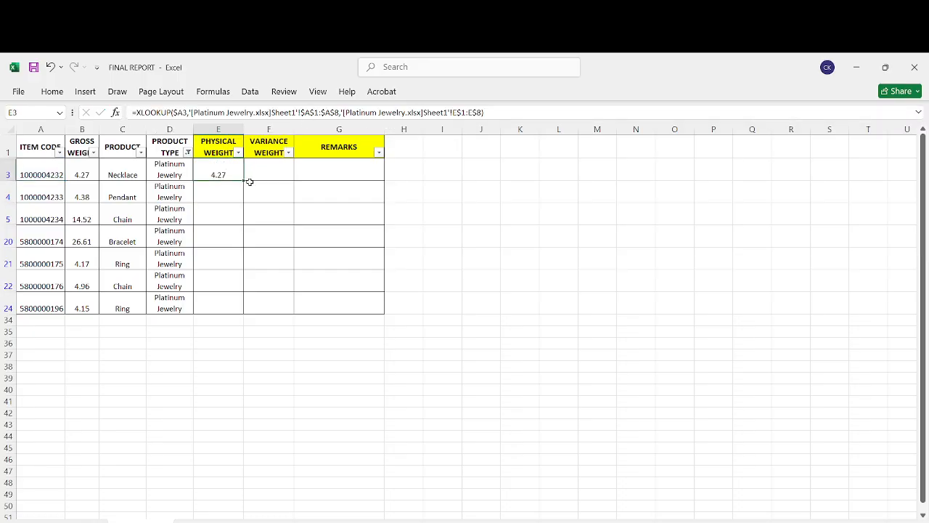
drag(244, 180, 383, 172)
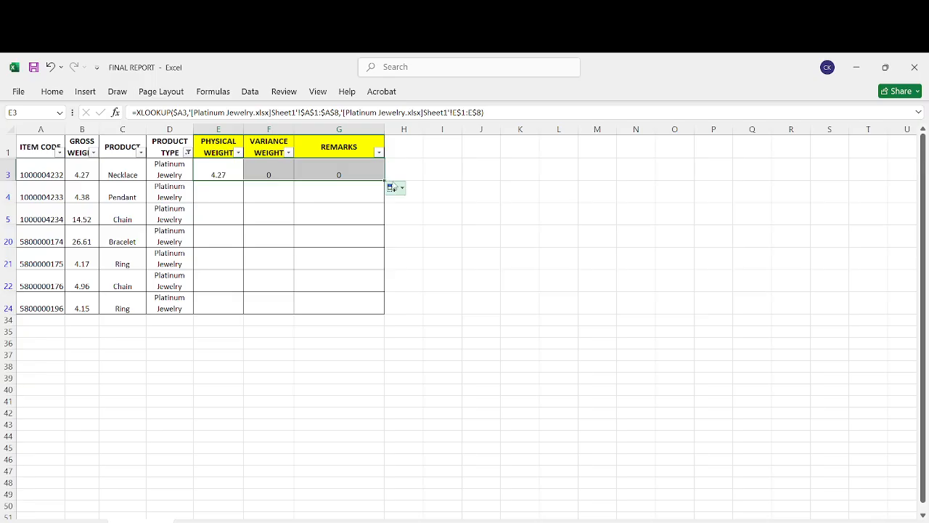
double_click(385, 180)
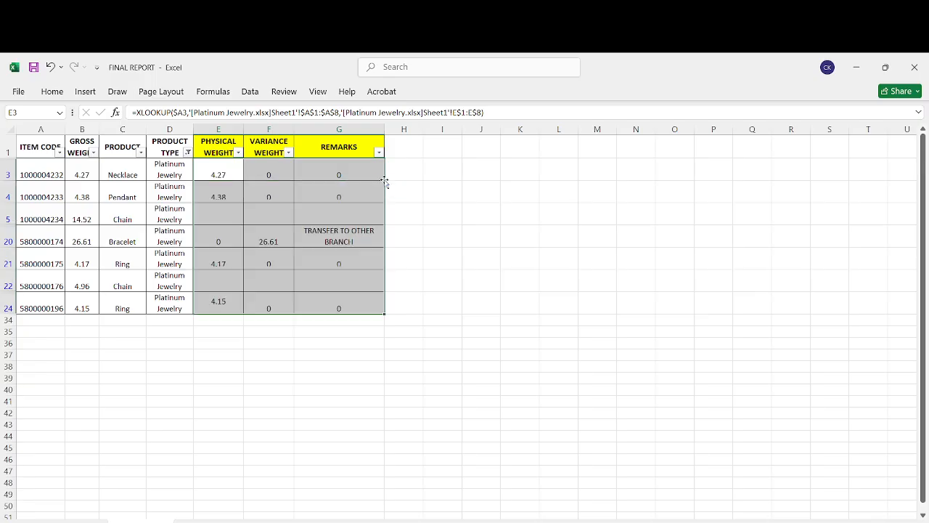
click(421, 267)
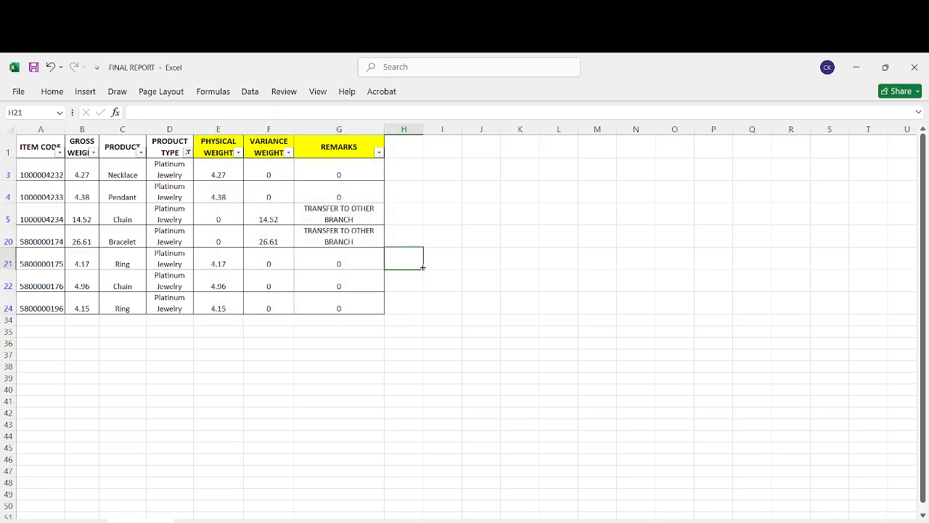
click(359, 184)
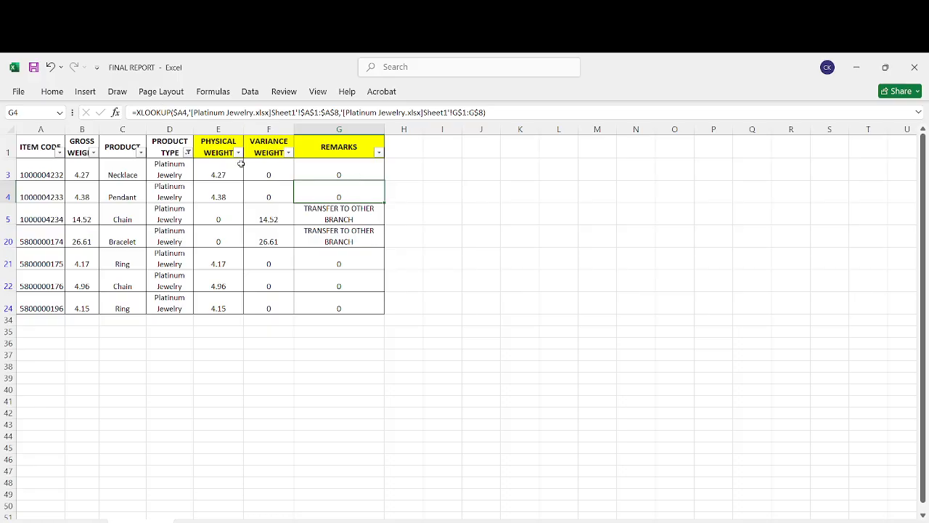
- Check in Excel's advanced editing options that the fill handle and cell drag-and-drop setting is enabled
click(19, 93)
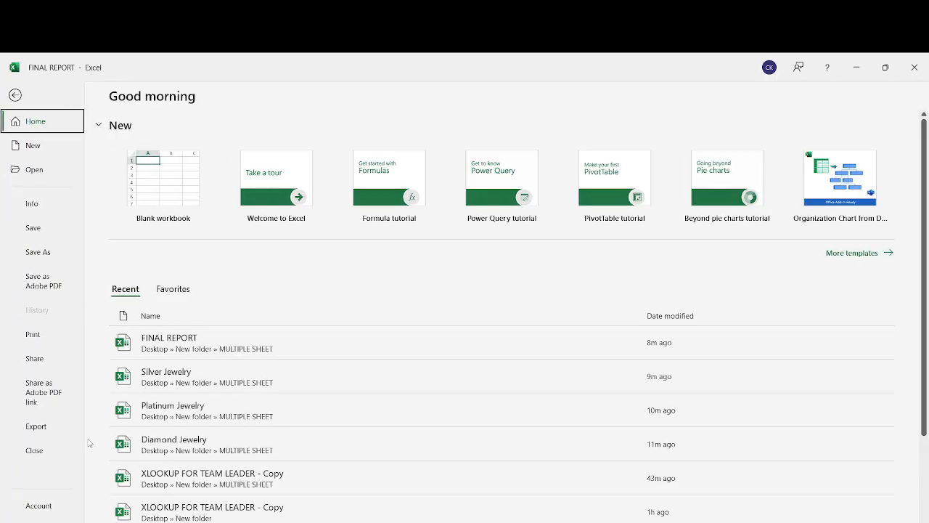
click(38, 522)
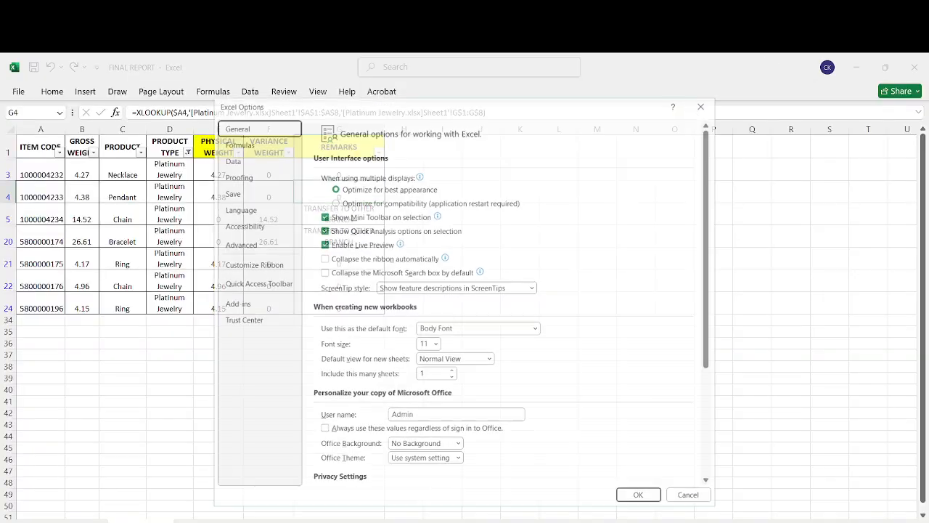
click(242, 247)
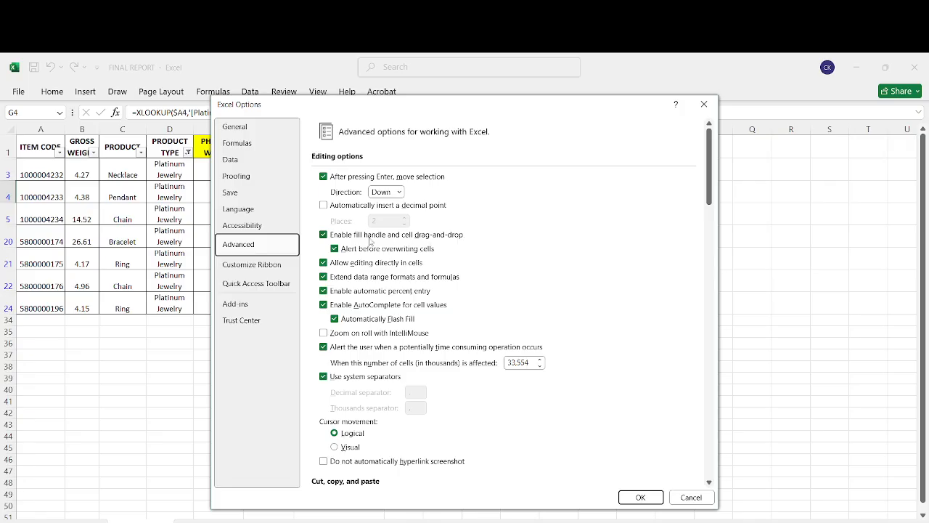
click(324, 235)
click(324, 235)
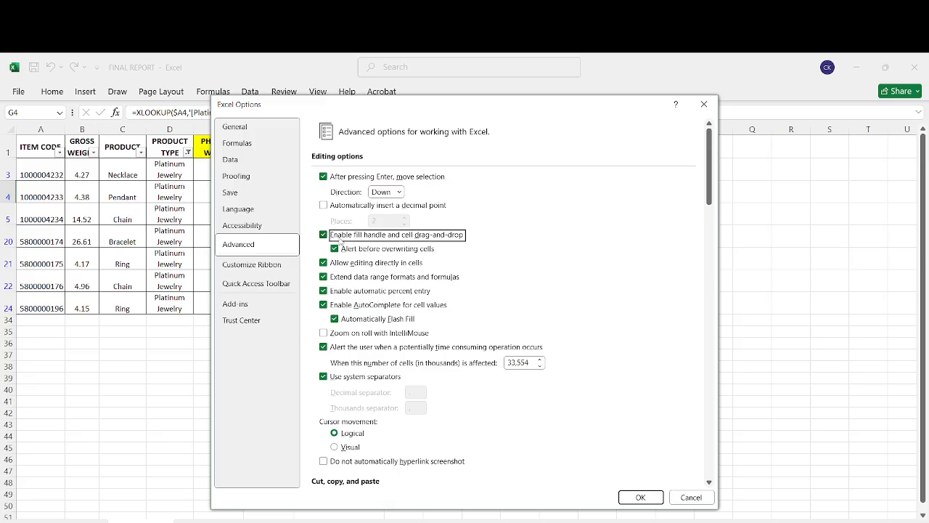
click(642, 497)
click(395, 378)
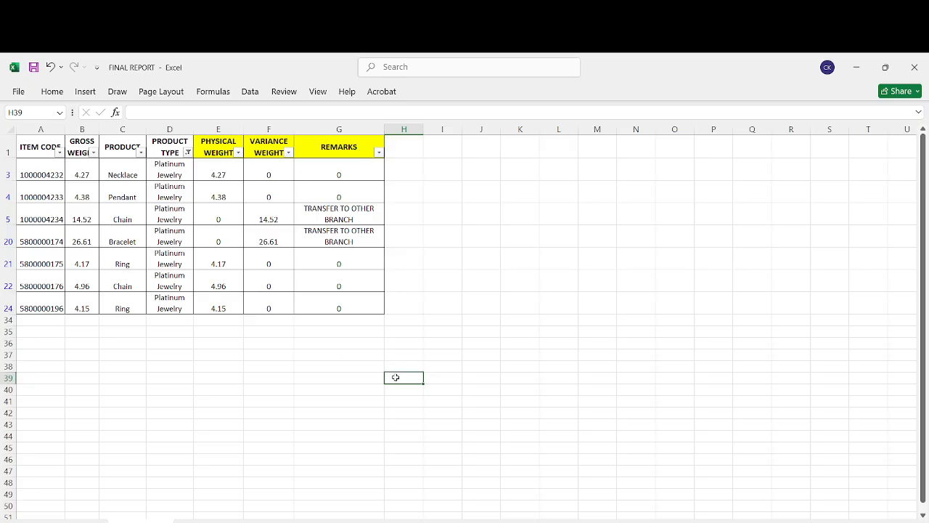
- Filter the product type column to show only Silver Jewelry instead of Platinum Jewelry
click(333, 297)
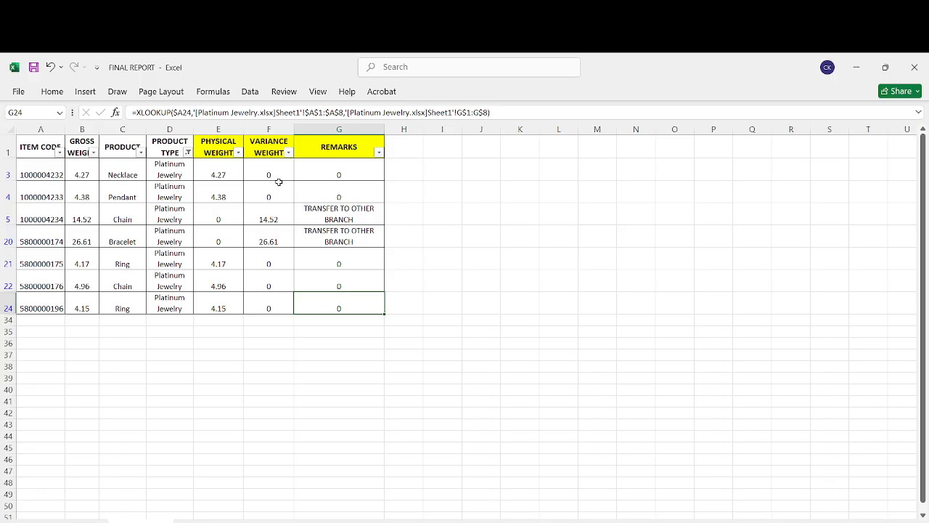
click(225, 171)
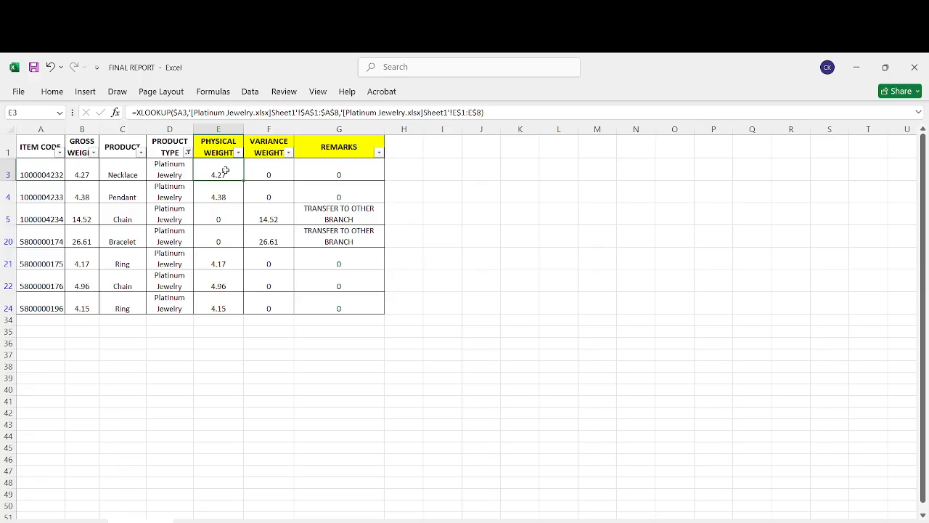
click(188, 152)
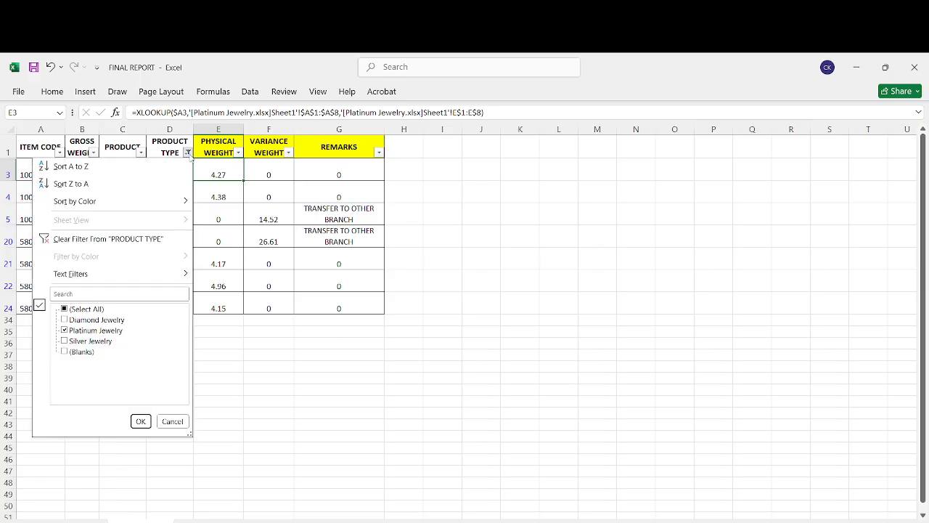
click(86, 341)
click(69, 331)
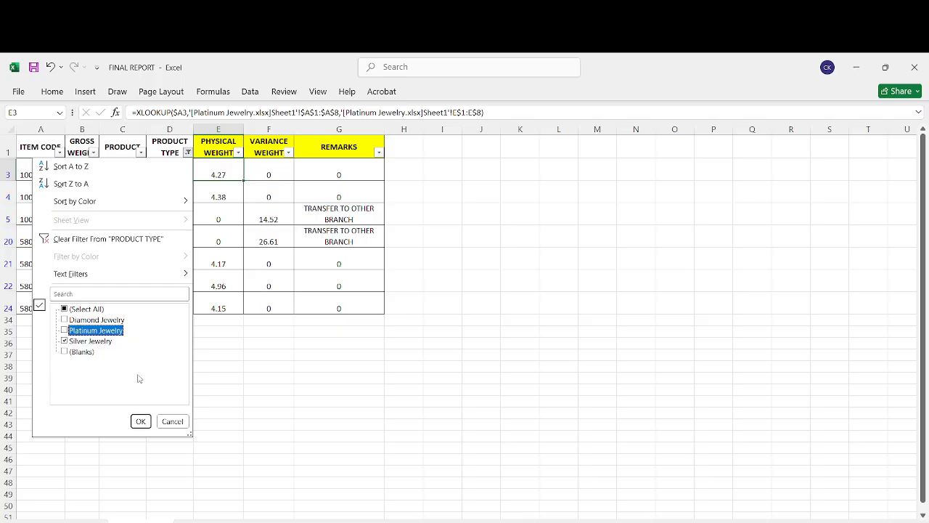
click(140, 421)
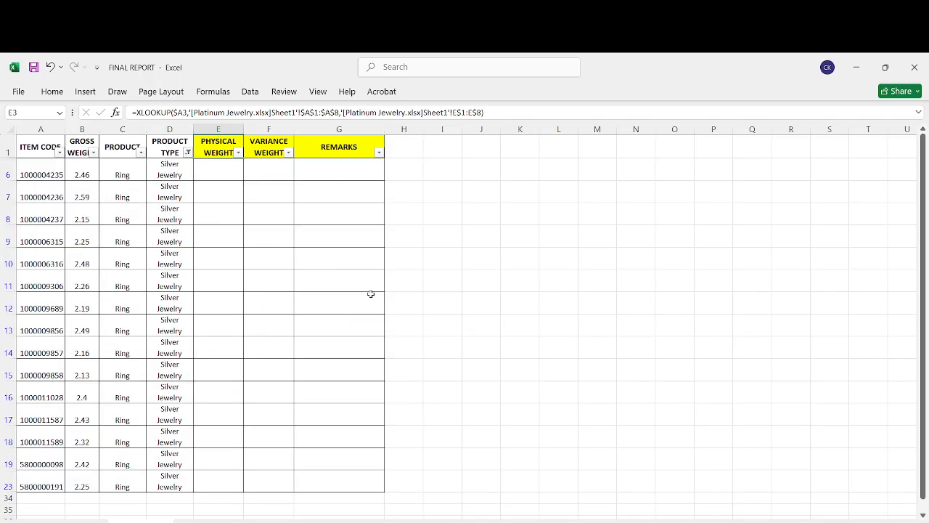
click(585, 254)
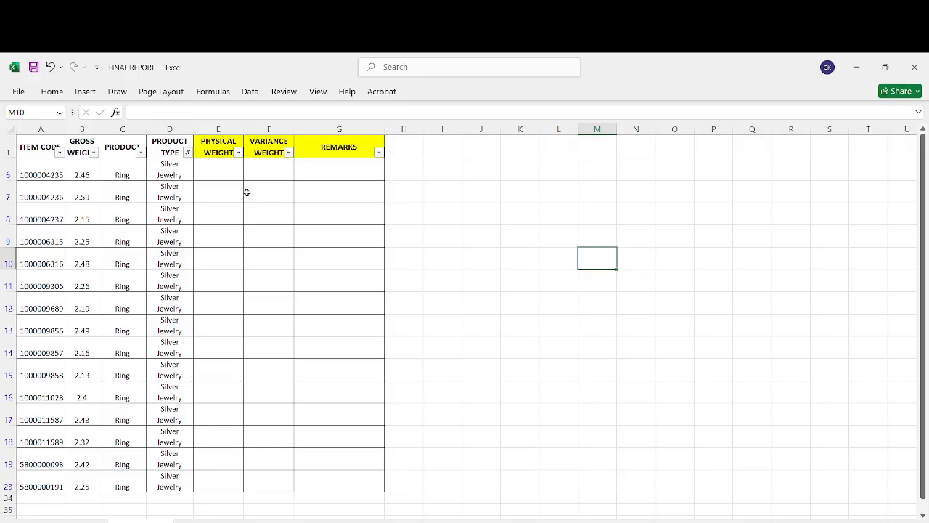
- Start an XLOOKUP in E6 with A6 as lookup value and $A$1:$A$16 on Sheet1 of Silver Jewelry.xlsx as lookup array
click(224, 170)
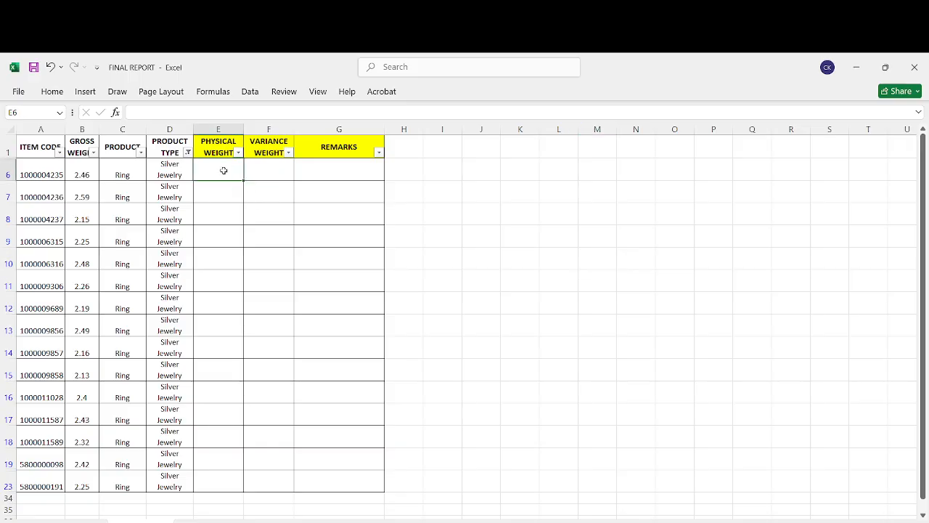
text(=XLOO)
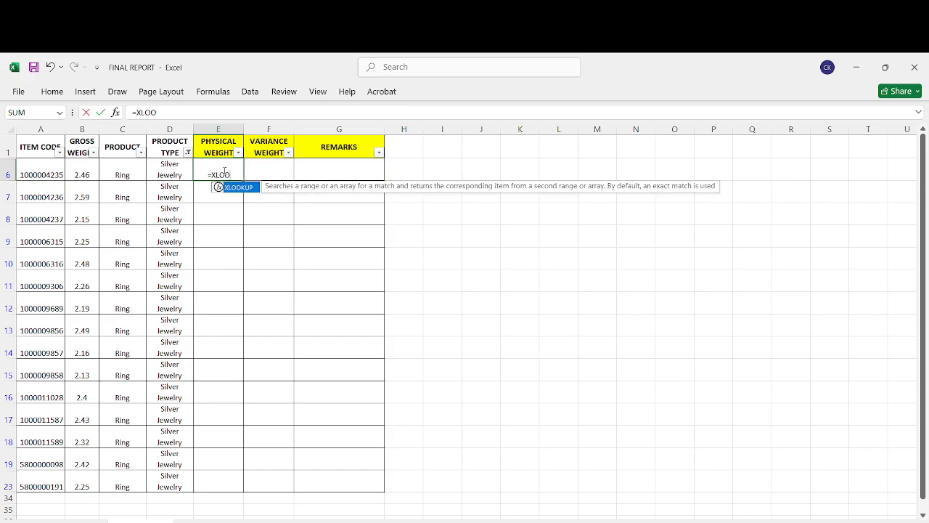
key(Tab)
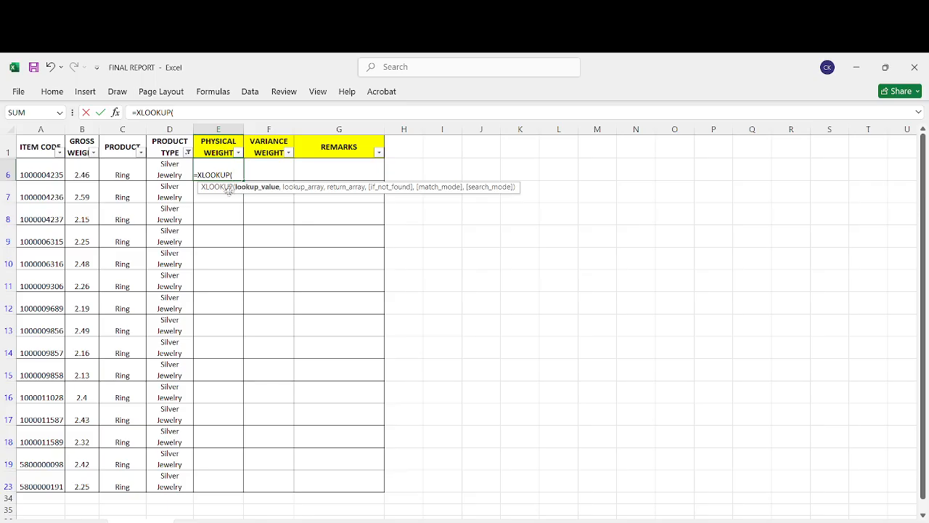
click(40, 172)
text(,)
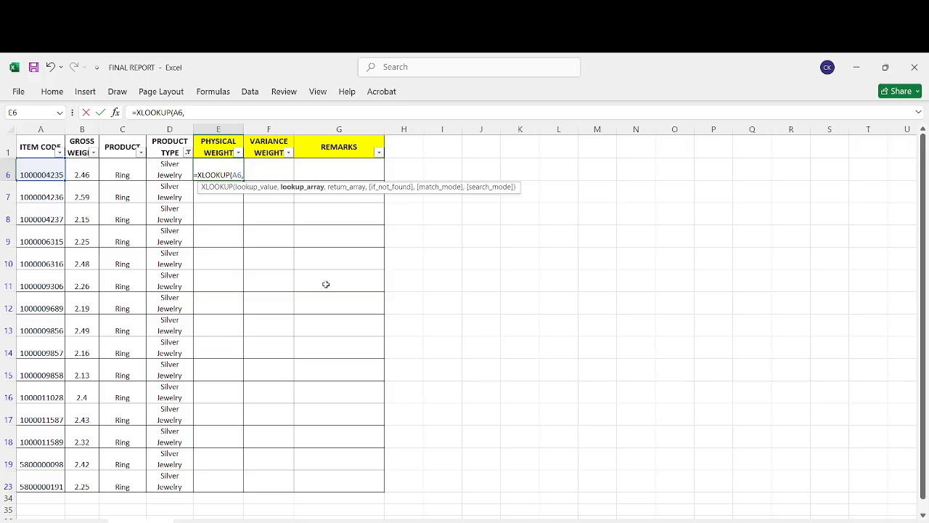
click(460, 522)
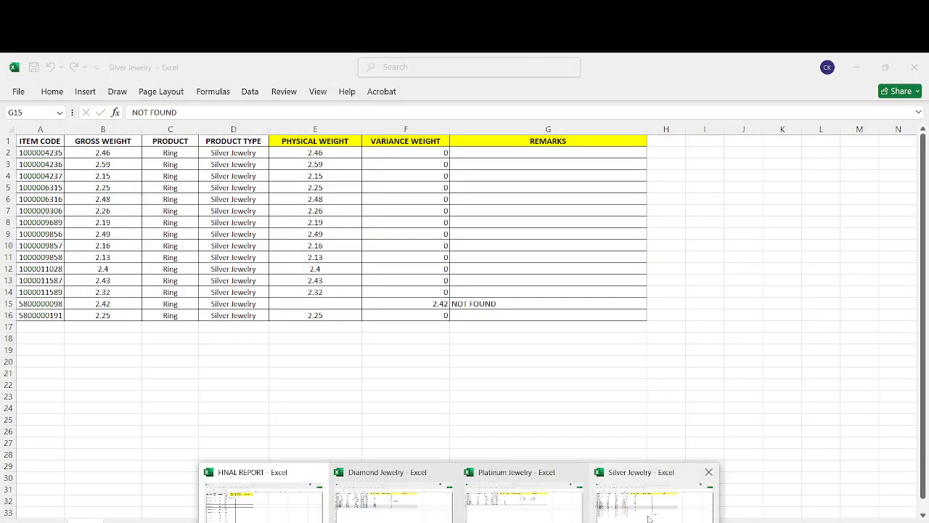
click(654, 498)
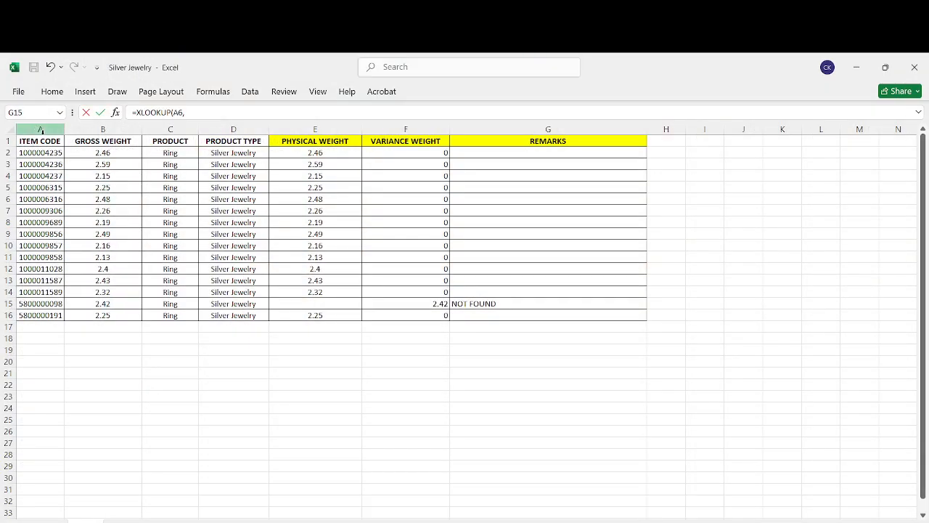
drag(32, 138, 38, 317)
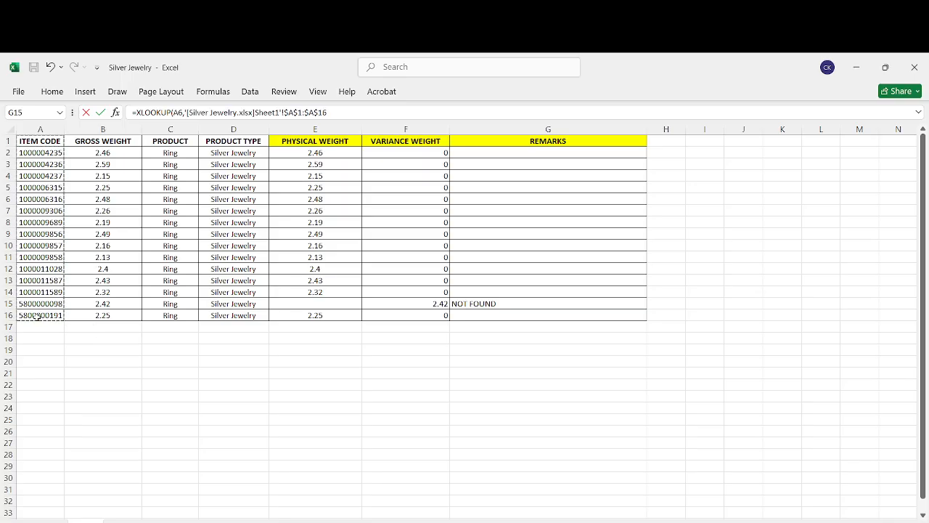
text(,)
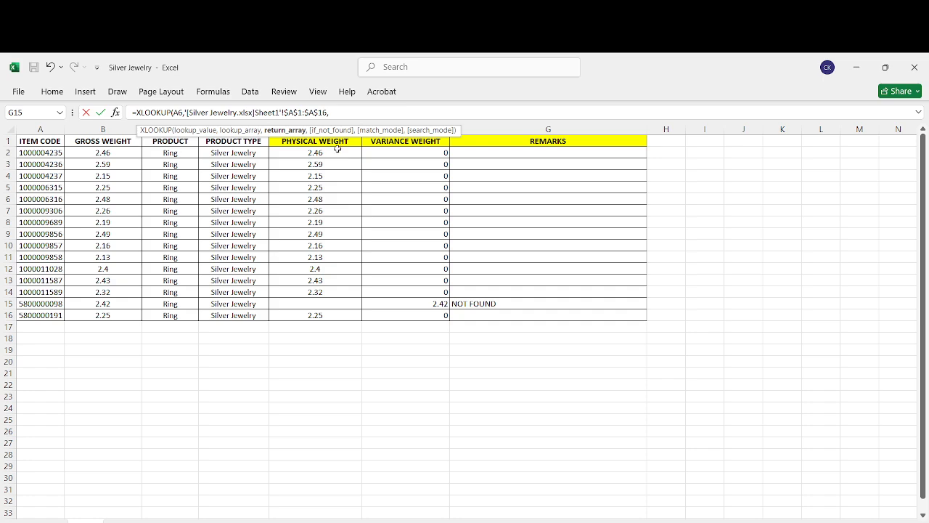
- Complete the E6 lookup with the physical weight range $E$1:$E$16 in Silver Jewelry.xlsx as return array, and reselect E6 in FINAL REPORT
drag(335, 143, 349, 313)
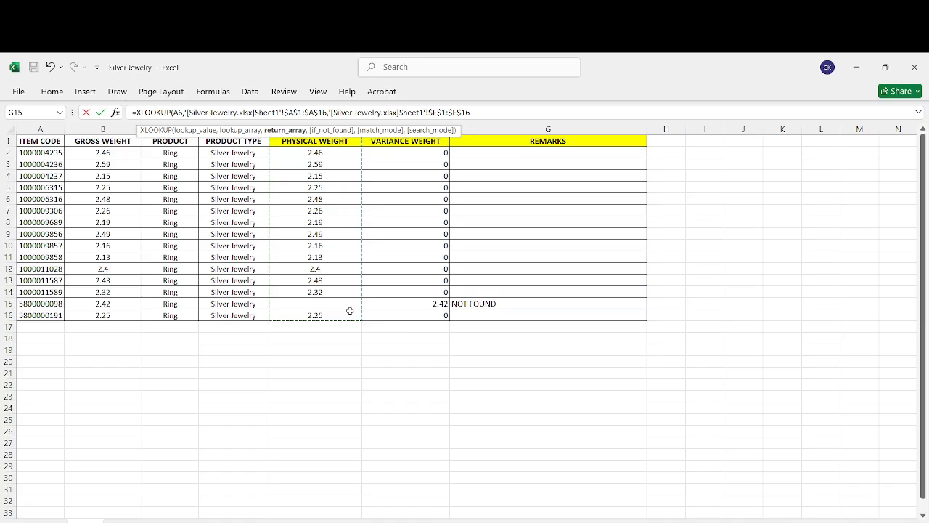
click(323, 142)
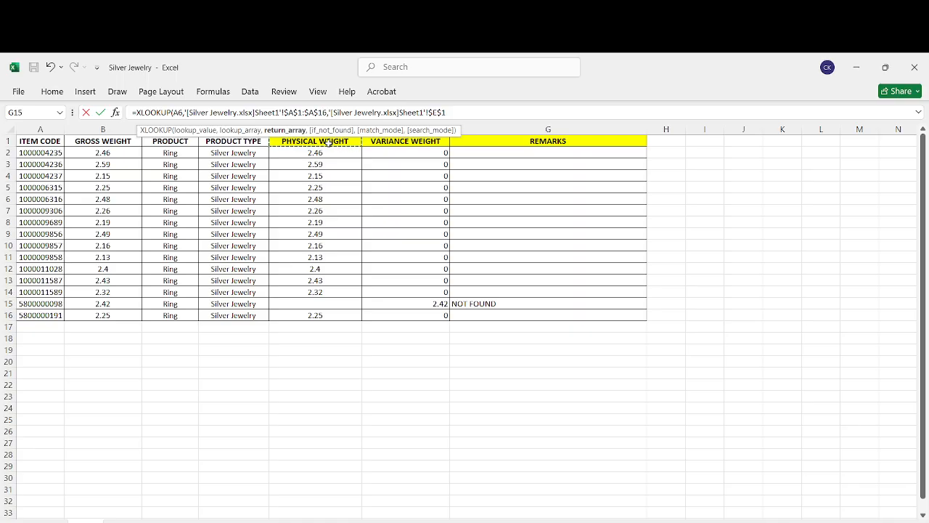
key(ctrl+shift+Down)
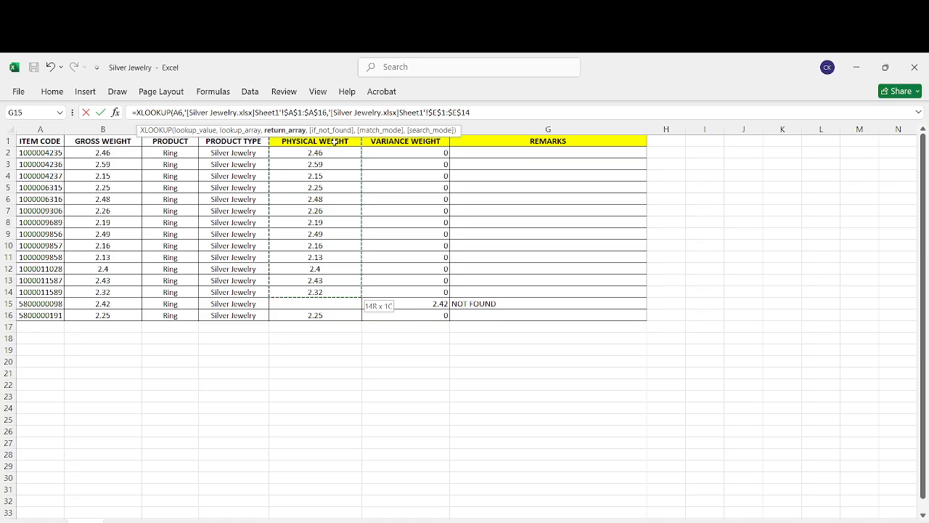
drag(333, 141, 335, 315)
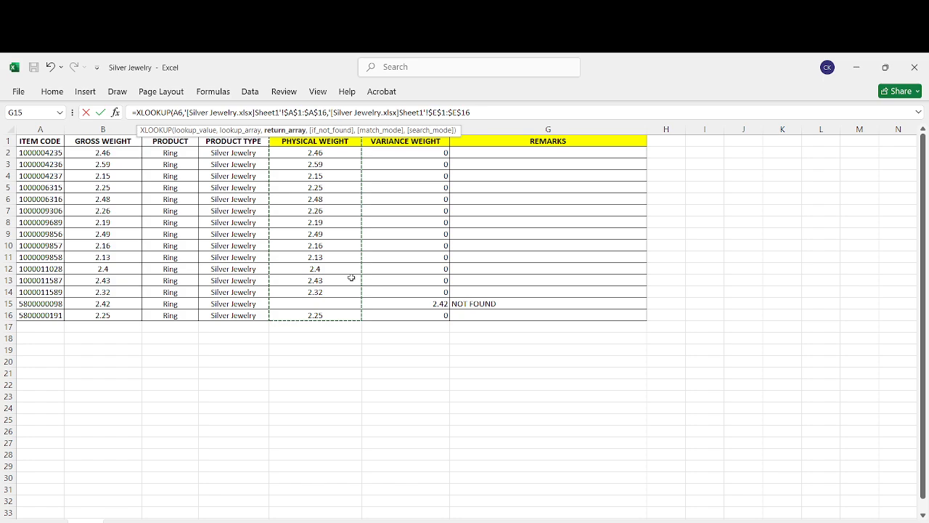
key(Return)
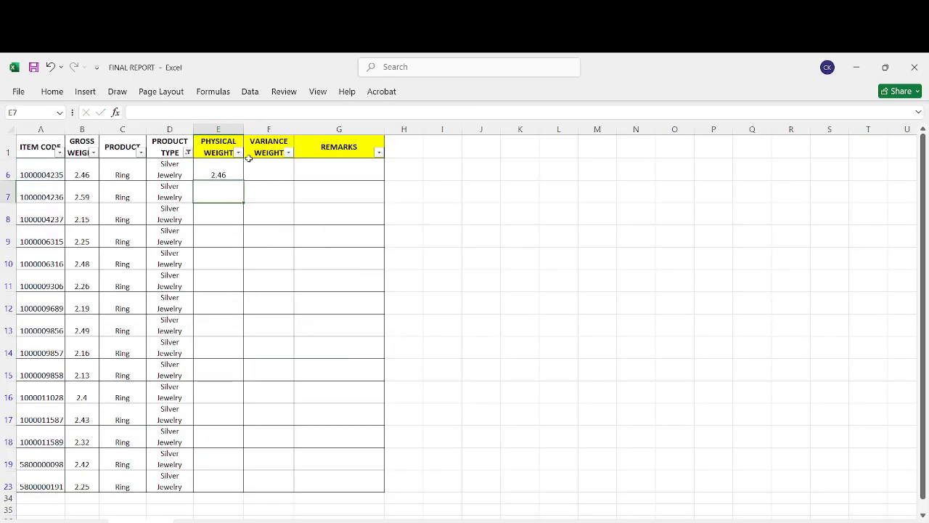
click(223, 169)
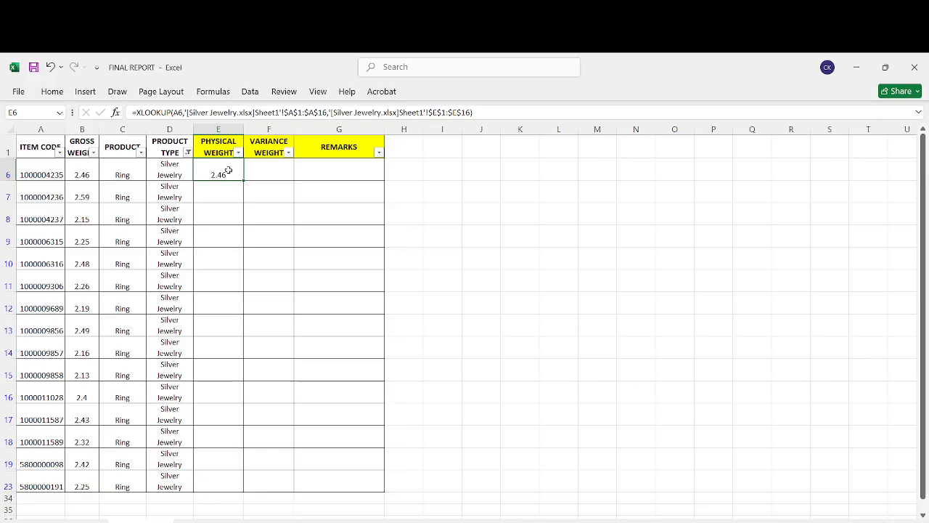
- Compare E6 in FINAL REPORT with physical weight cell E2 in the Silver Jewelry workbook, and return to FINAL REPORT
double_click(228, 170)
key(Escape)
click(459, 522)
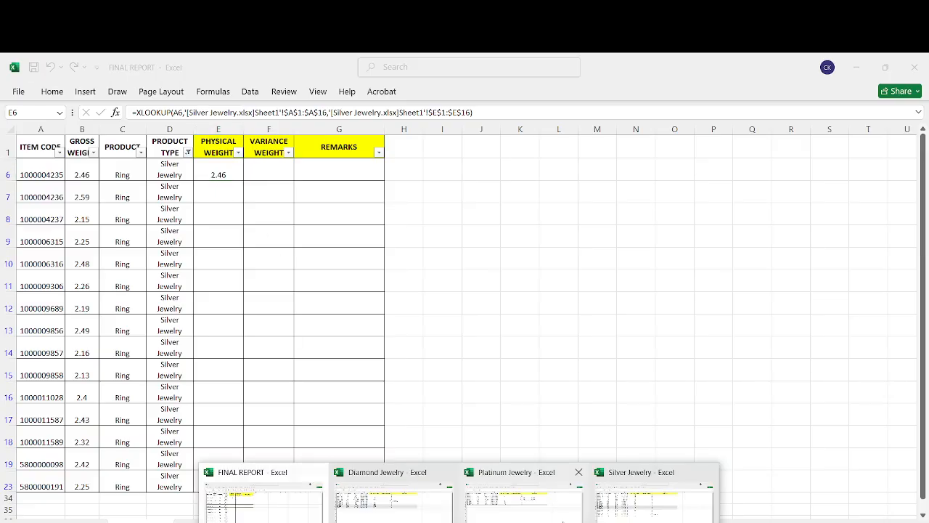
click(633, 508)
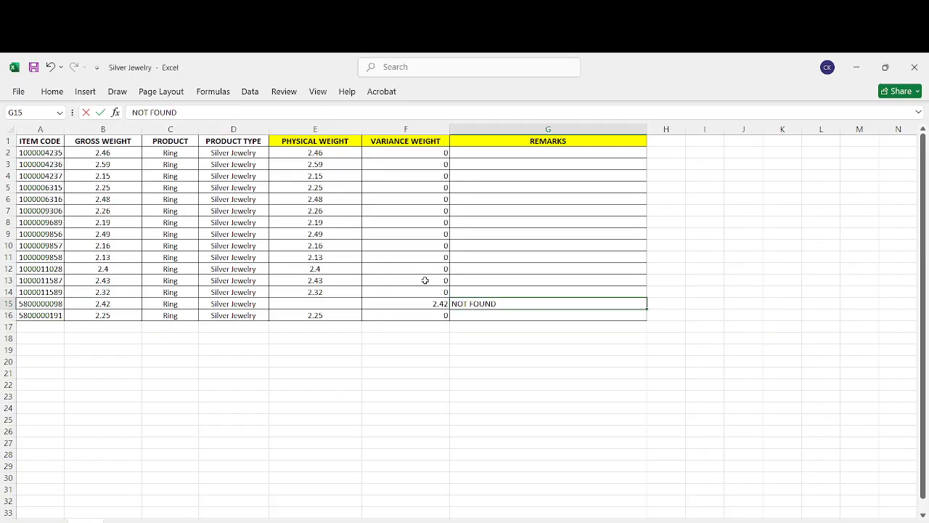
click(338, 154)
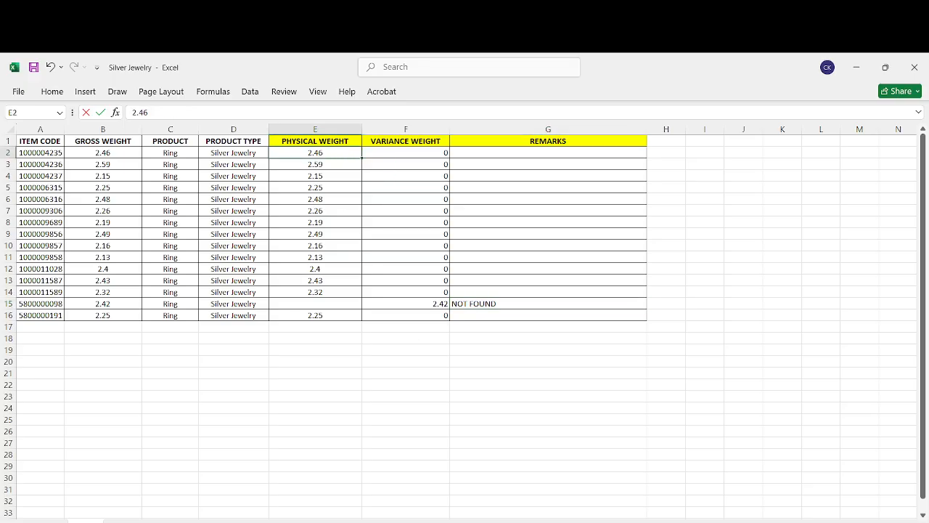
click(459, 521)
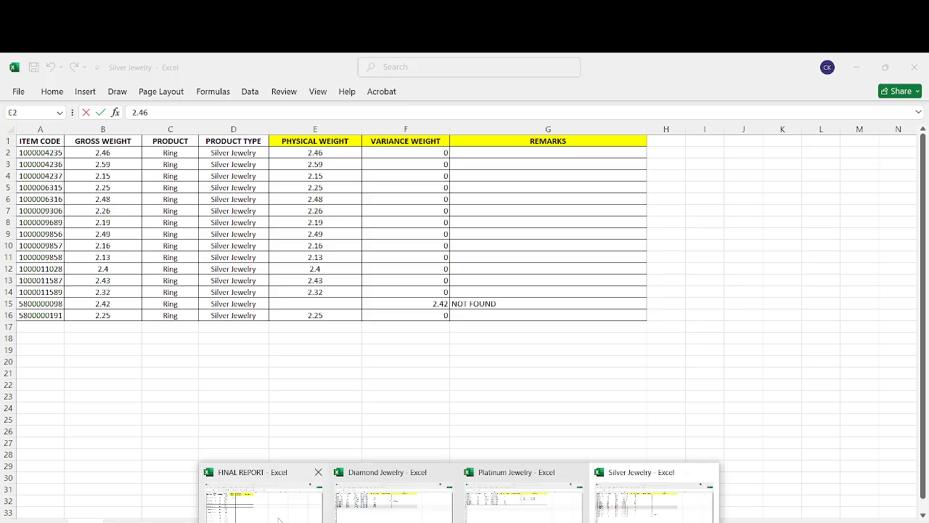
click(279, 518)
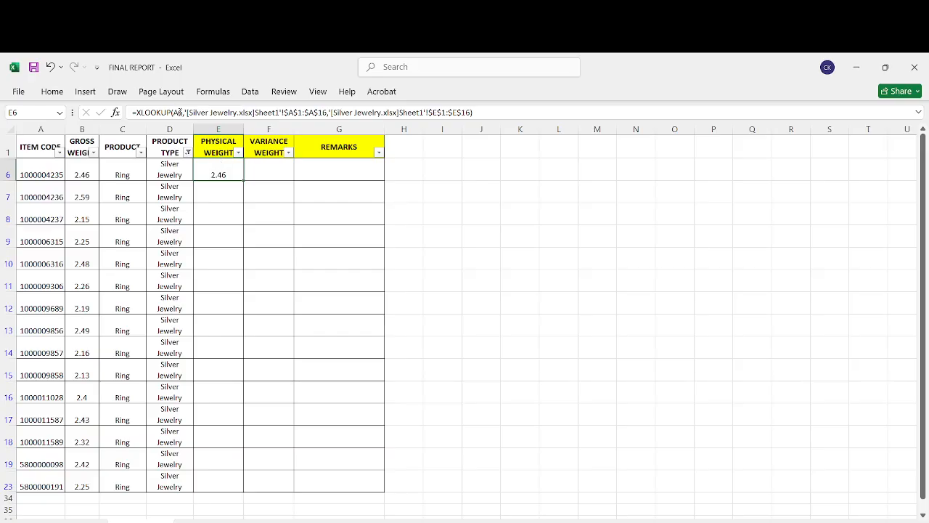
- Lock only the column of the lookup value in E6's XLOOKUP formula, making it $A6
click(175, 113)
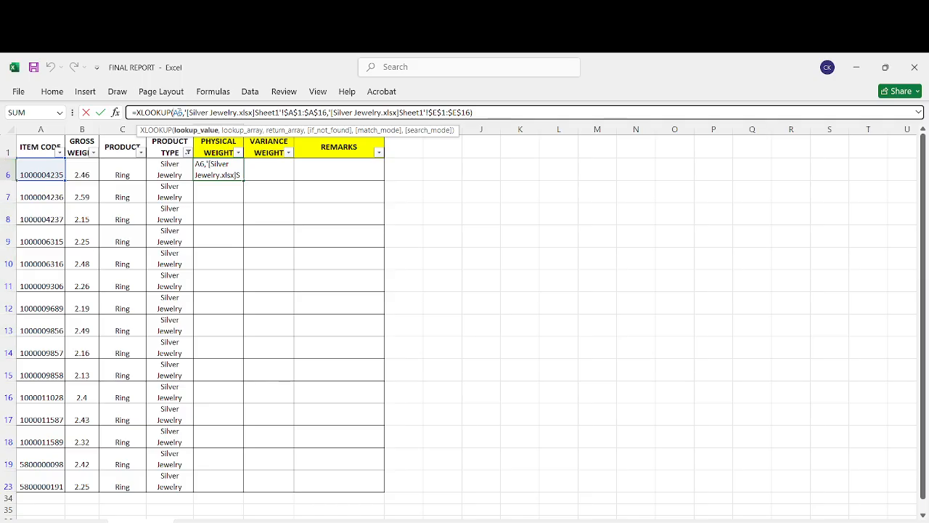
key(F4)
key(F4)
key(F4)
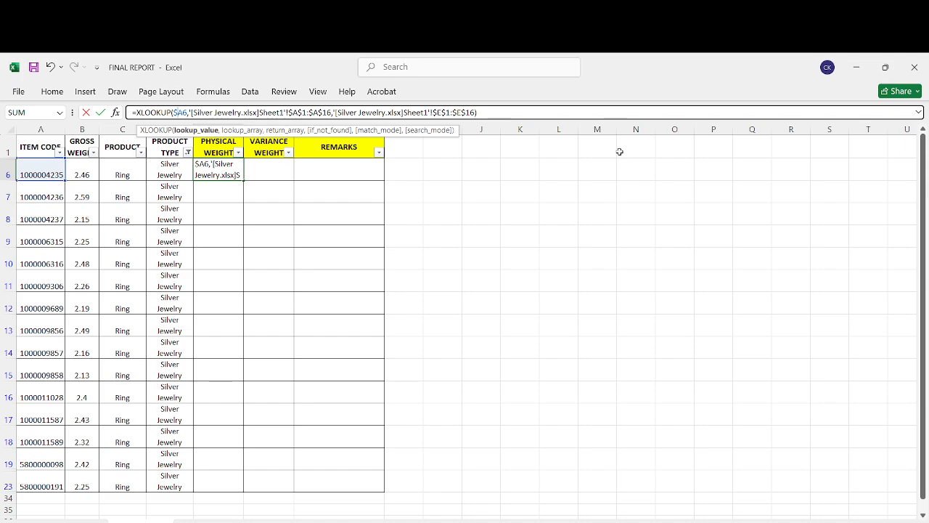
- Make the columns of the return array in E6's XLOOKUP relative, E$1:E$16, and commit the formula
click(443, 112)
key(BackSpace)
text(E)
click(436, 112)
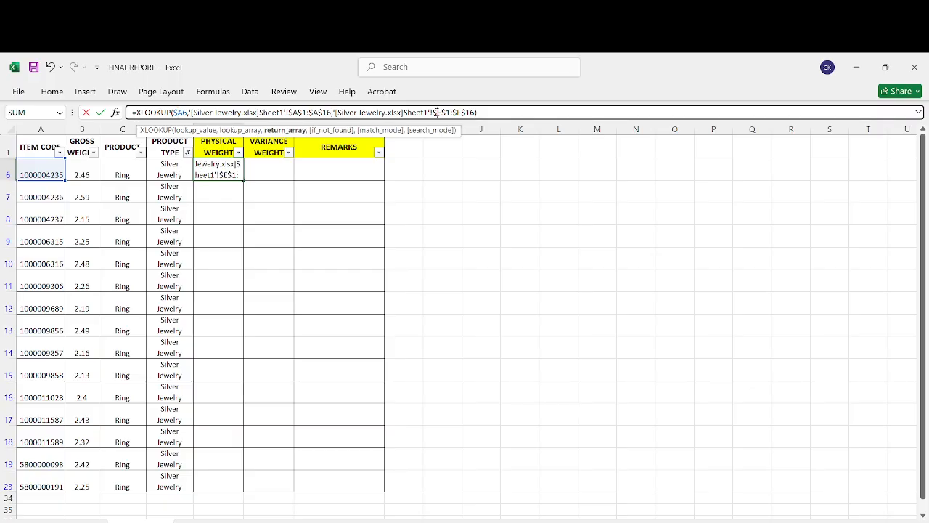
key(BackSpace)
click(455, 113)
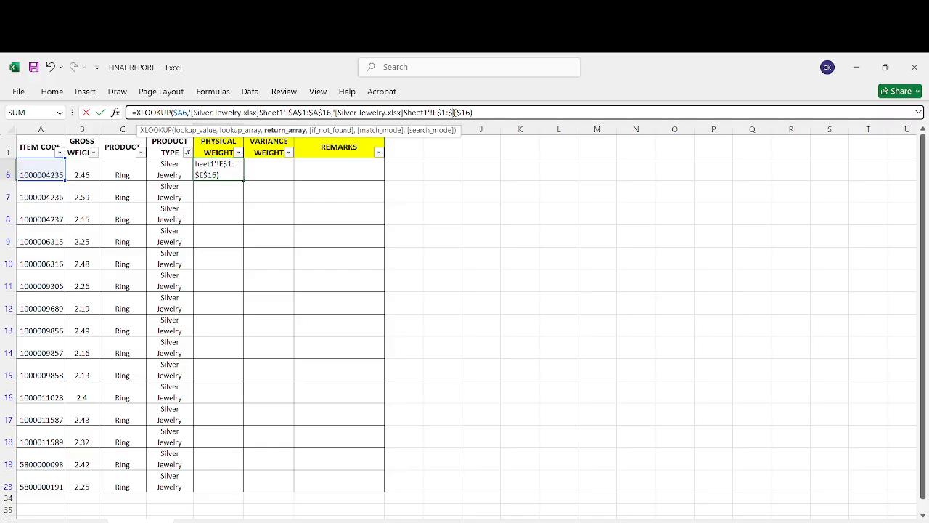
key(BackSpace)
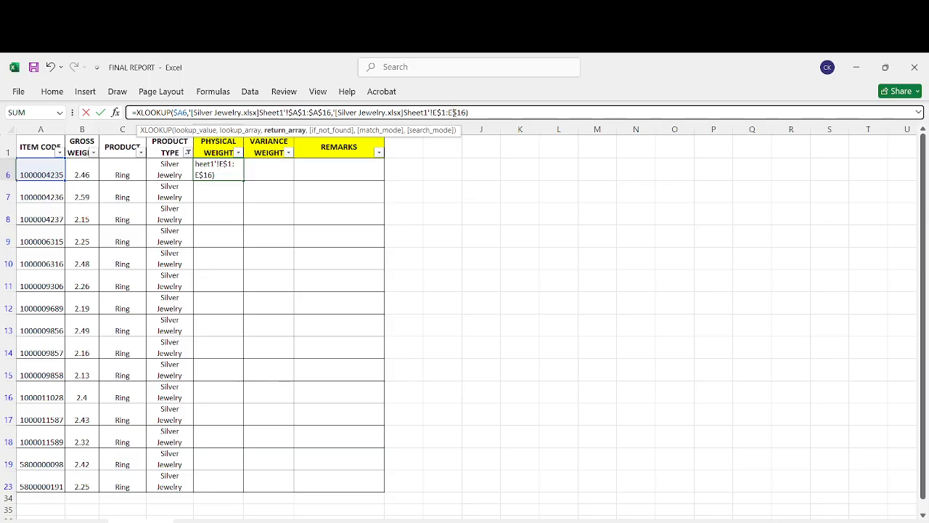
key(Return)
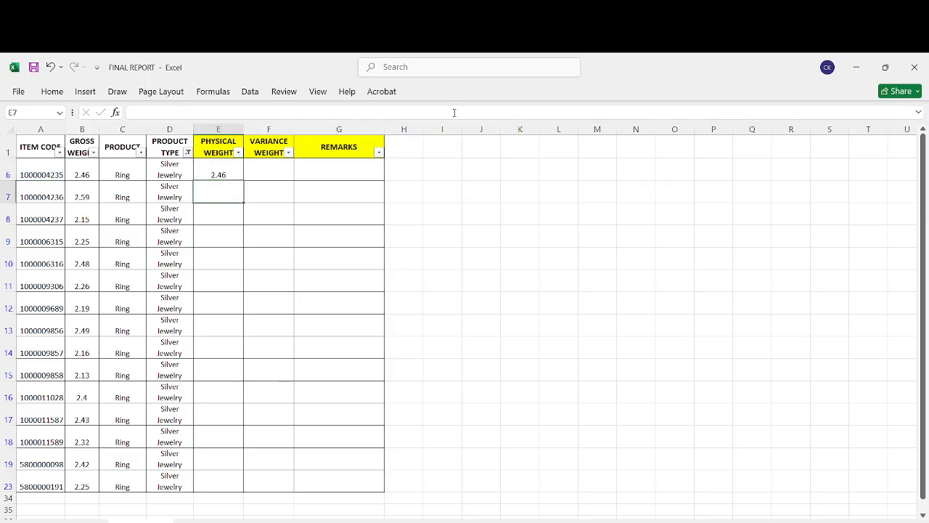
- Fill the E6 formula across the variance weight and remarks columns down to row 23, and remove the filter
click(217, 168)
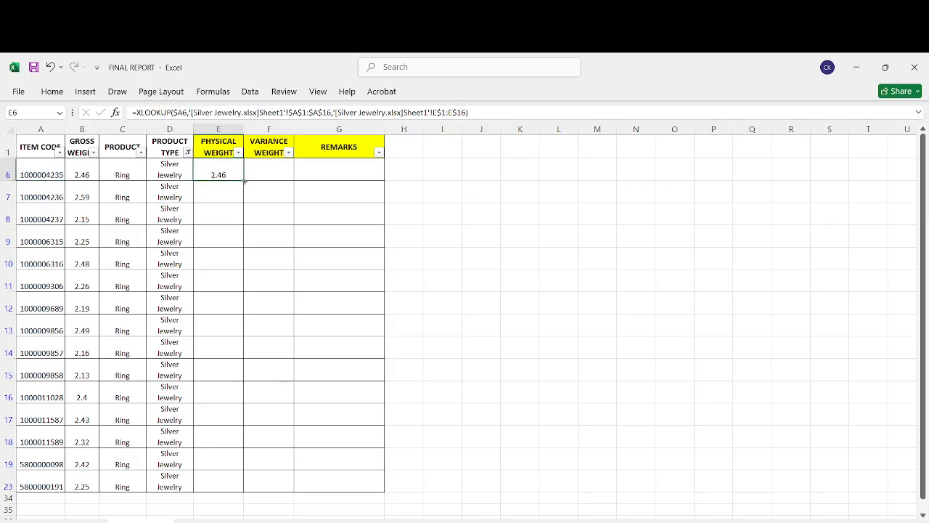
drag(245, 181, 355, 493)
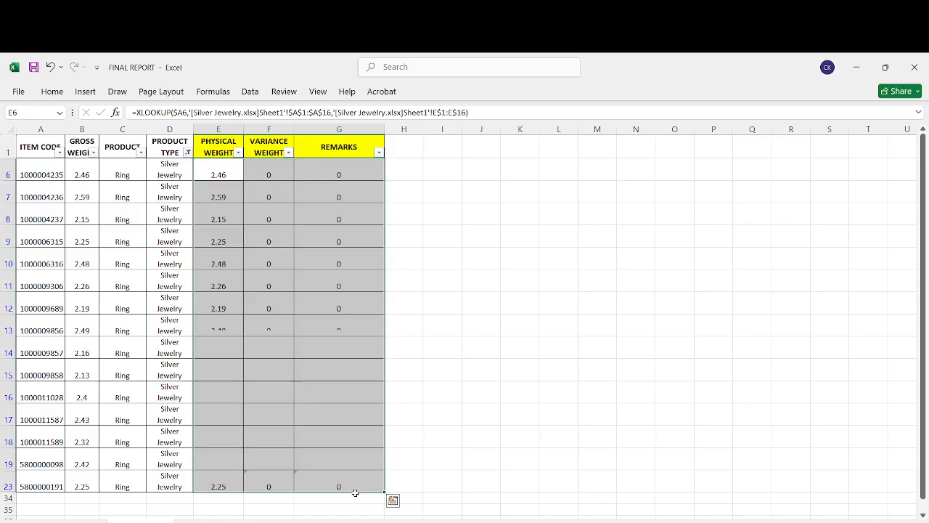
click(440, 408)
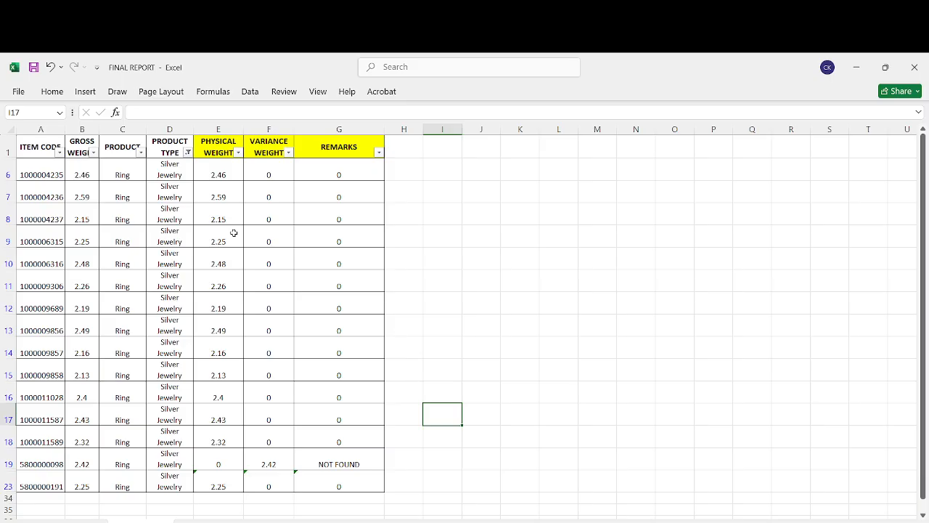
key(ctrl+shift+l)
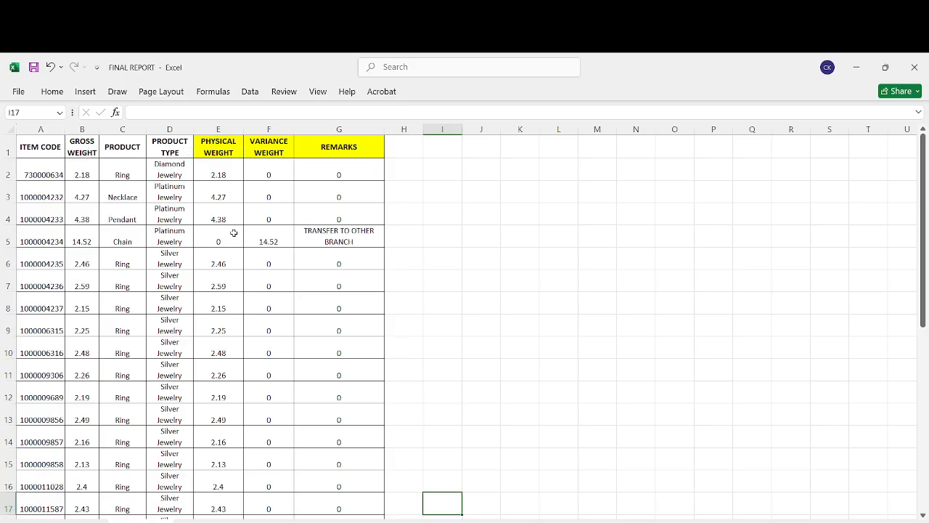
- Examine the physical weight, variance weight and remarks columns through all rows, checking the lookup formulas in several Platinum and Silver cells
drag(282, 215, 322, 163)
click(214, 150)
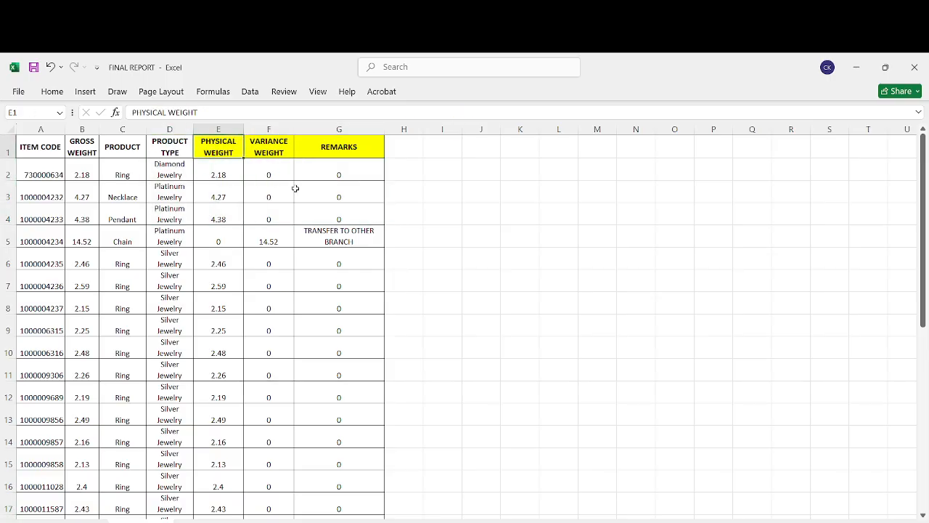
click(323, 200)
mouse_move(922, 225)
mouse_down()
mouse_move(922, 376)
mouse_move(922, 228)
mouse_up()
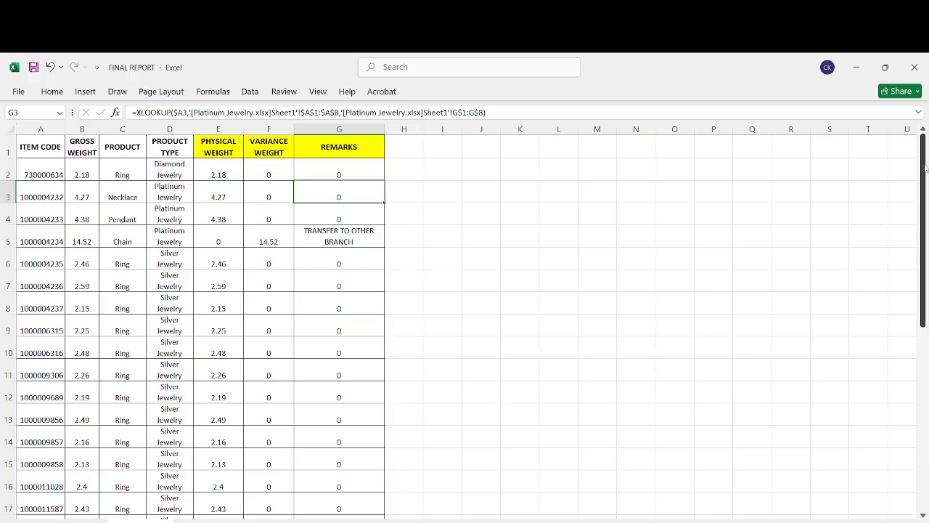
drag(926, 265, 928, 447)
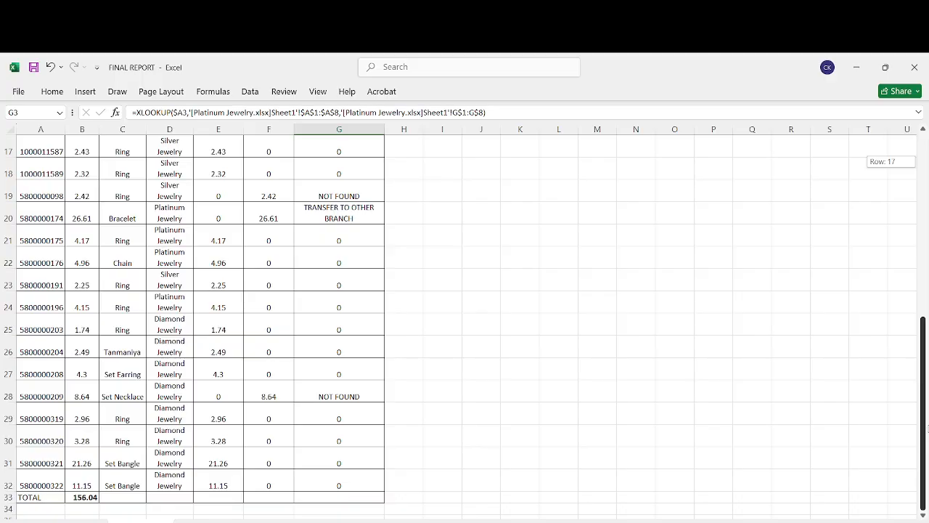
drag(927, 374, 925, 190)
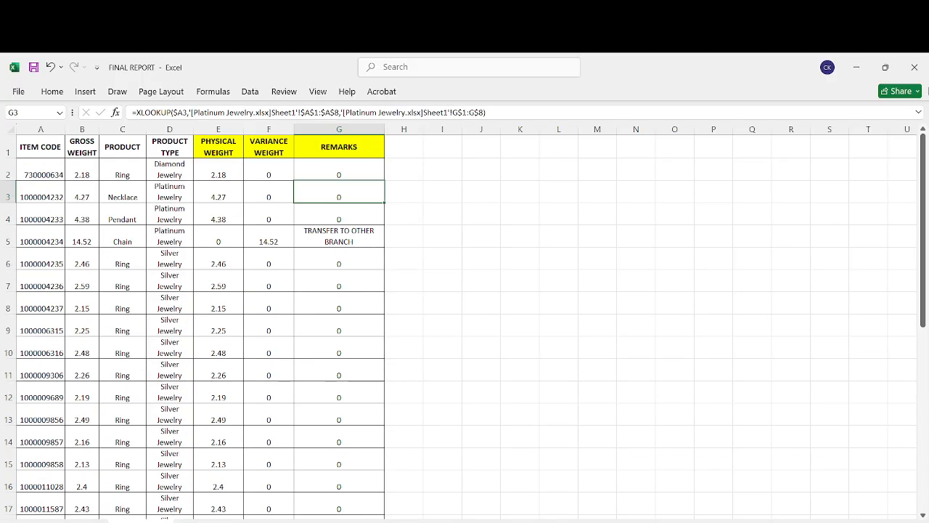
click(310, 305)
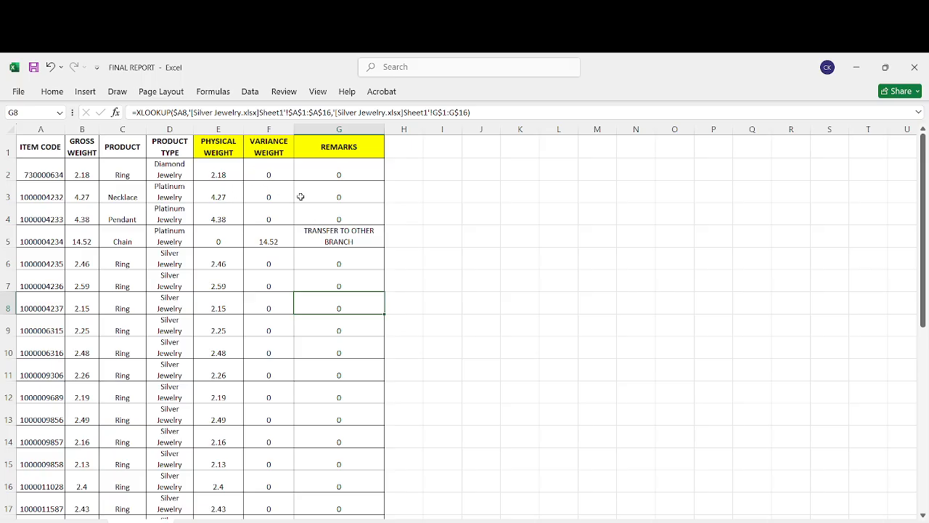
click(344, 228)
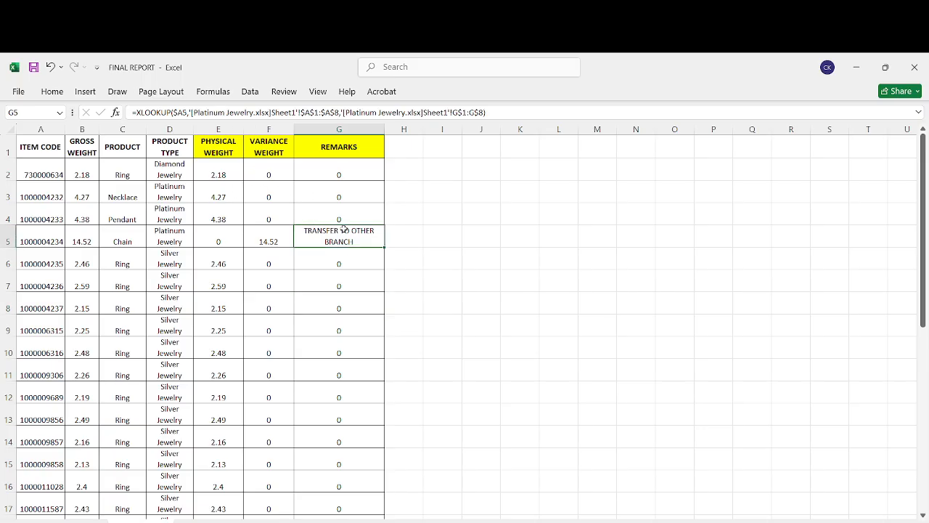
drag(925, 202, 923, 378)
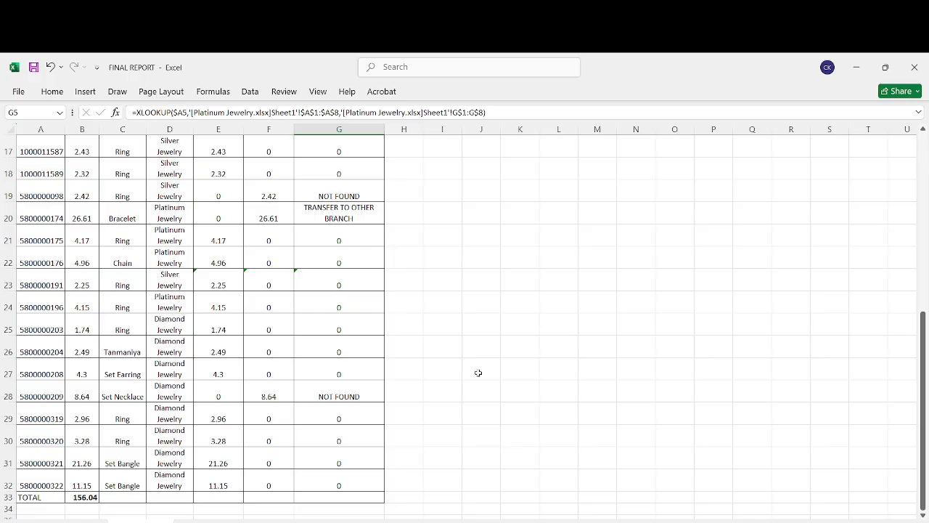
drag(925, 350, 925, 174)
click(445, 193)
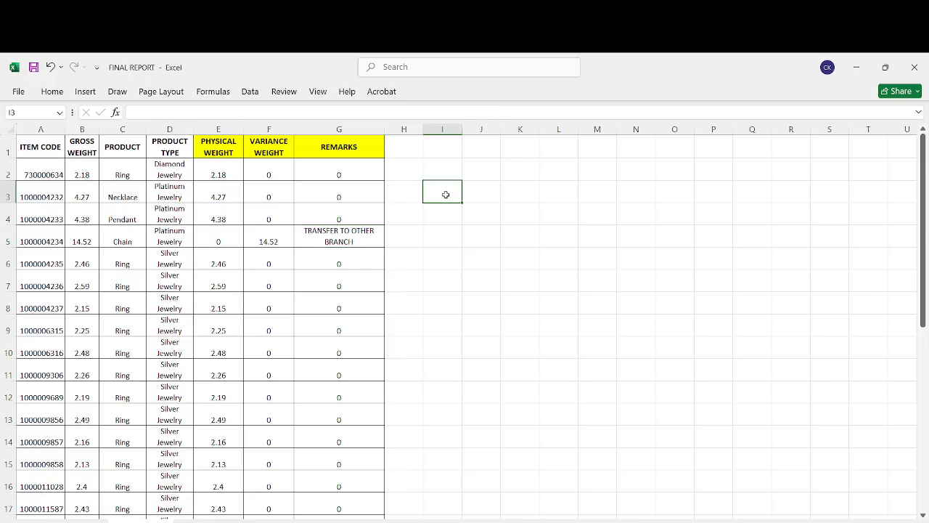
click(417, 253)
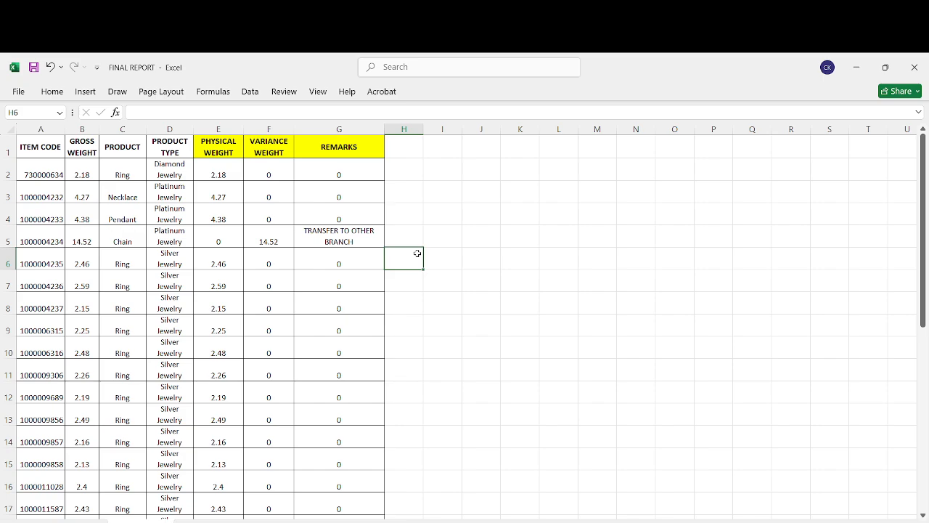
click(243, 241)
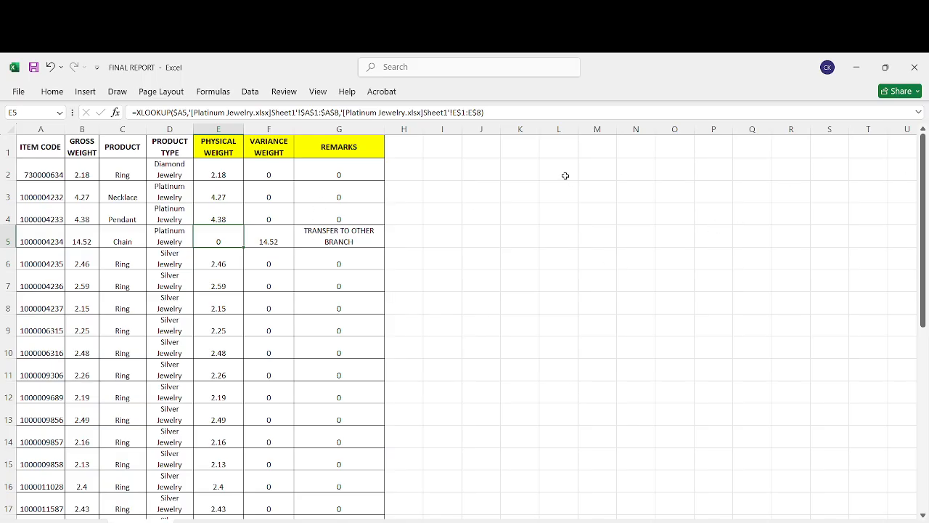
- Create a PivotTable from 'FINAL REPORT'!$A$1:$G$32 on a new worksheet
click(433, 174)
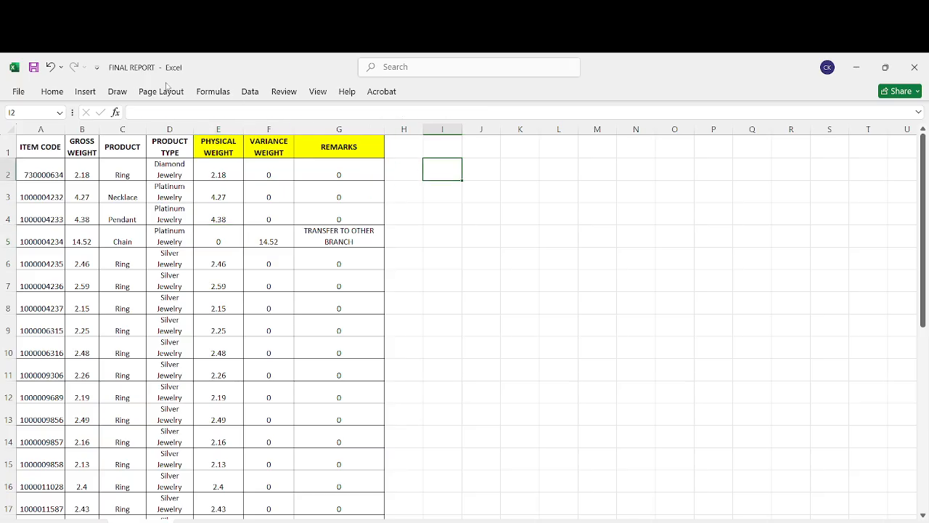
click(86, 92)
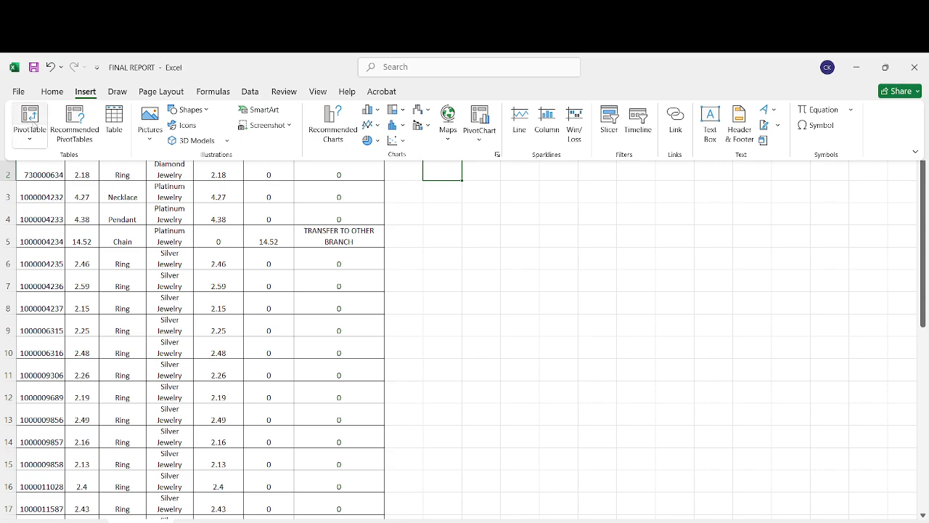
click(30, 120)
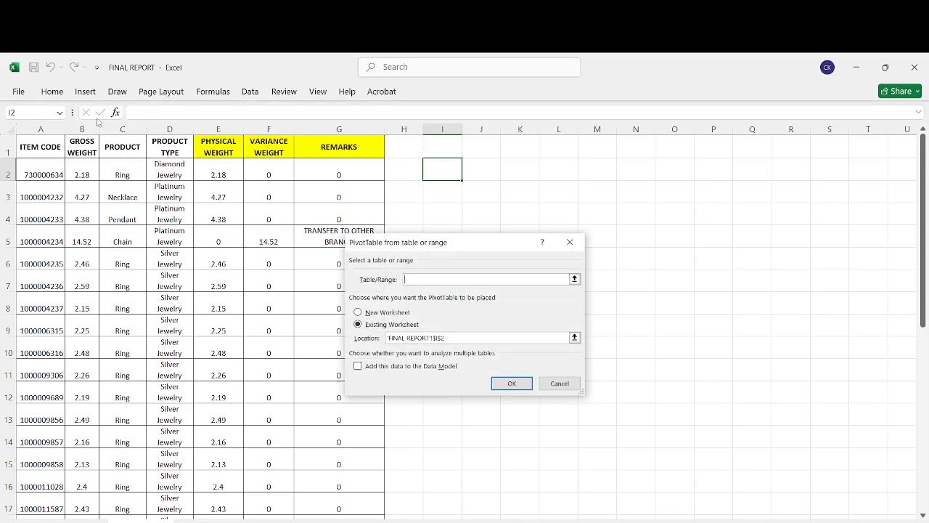
click(574, 279)
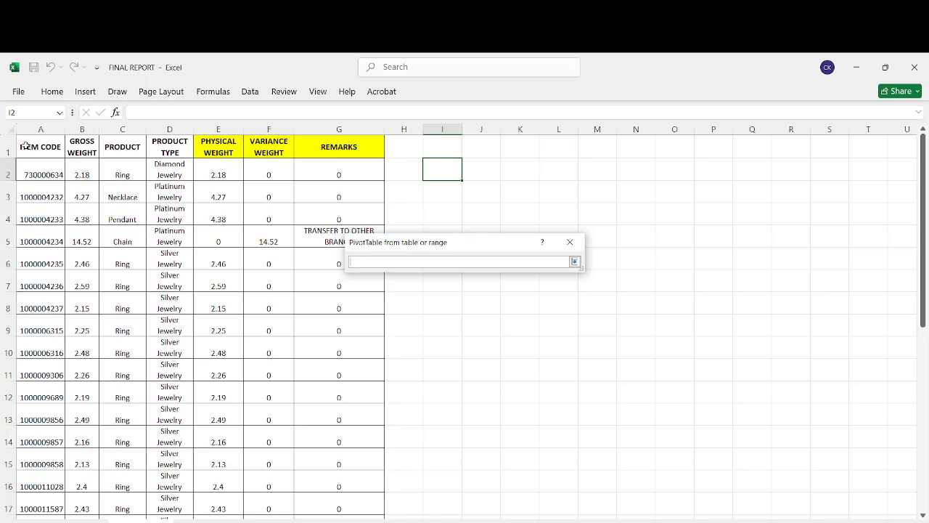
drag(24, 146, 340, 465)
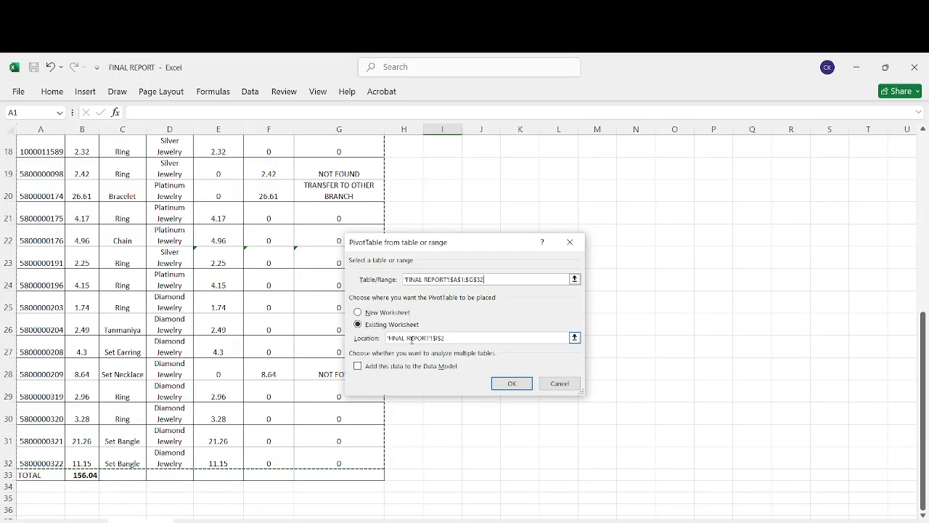
click(361, 314)
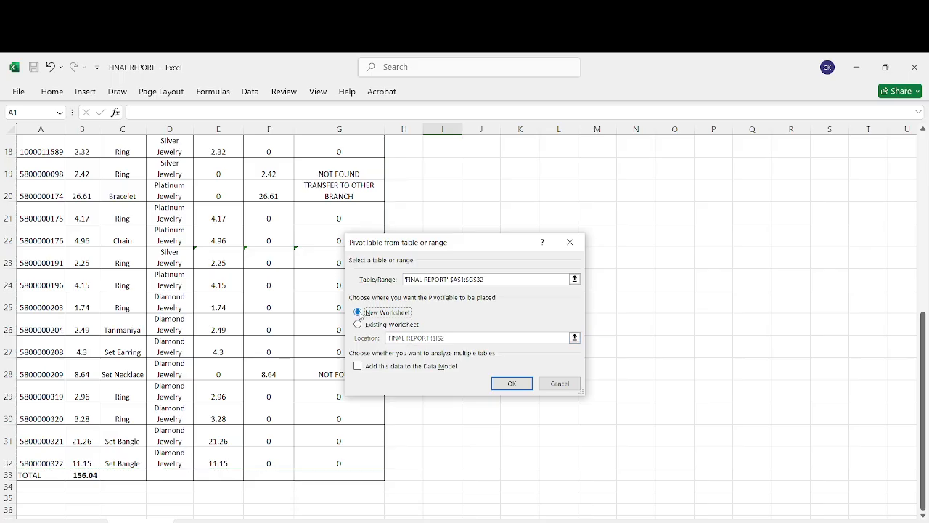
click(511, 385)
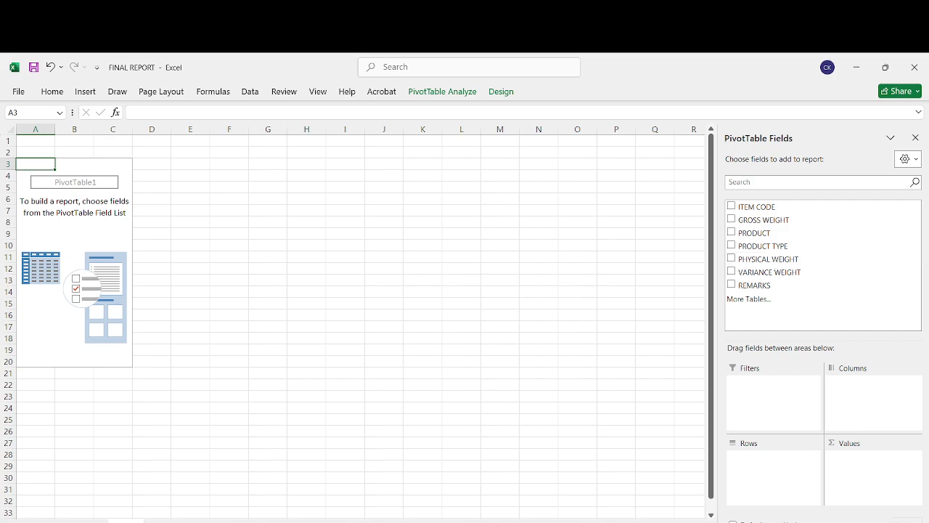
- Return to the FINAL REPORT data sheet and select the PRODUCT TYPE header in D1 for review
click(182, 521)
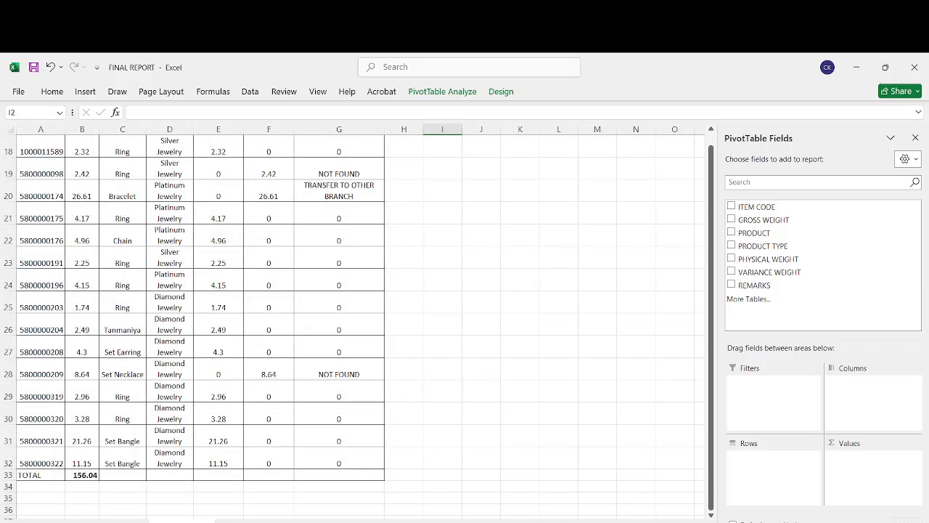
drag(923, 319, 922, 141)
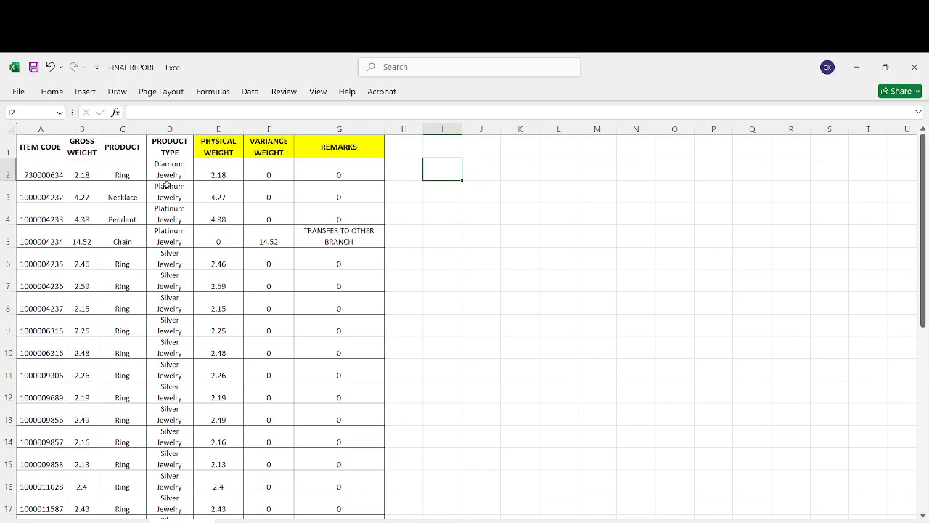
click(172, 141)
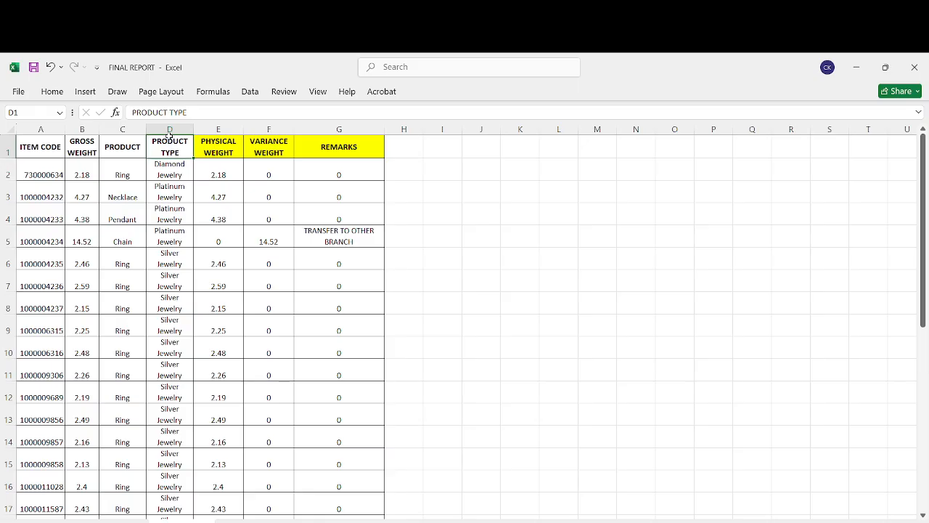
- Check the product types in the source data and add PRODUCT TYPE to the PivotTable's Rows area
click(178, 166)
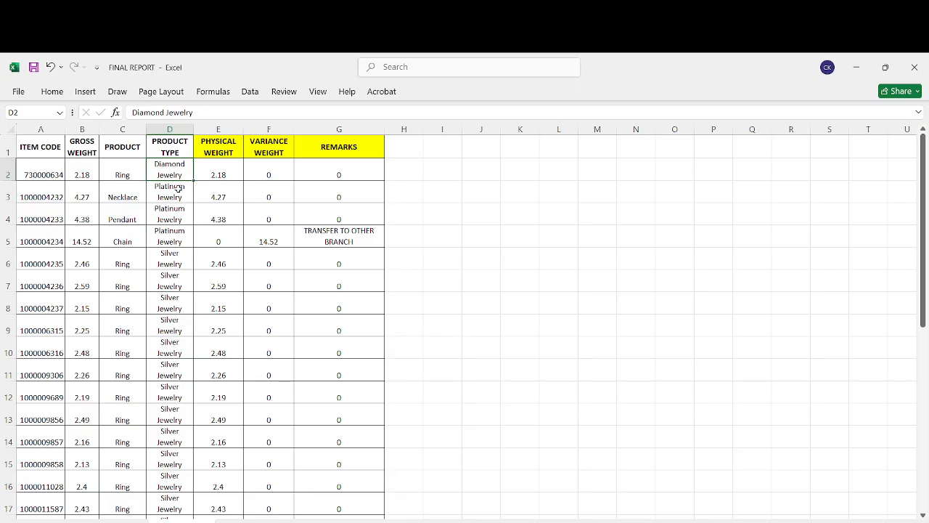
click(179, 188)
click(175, 258)
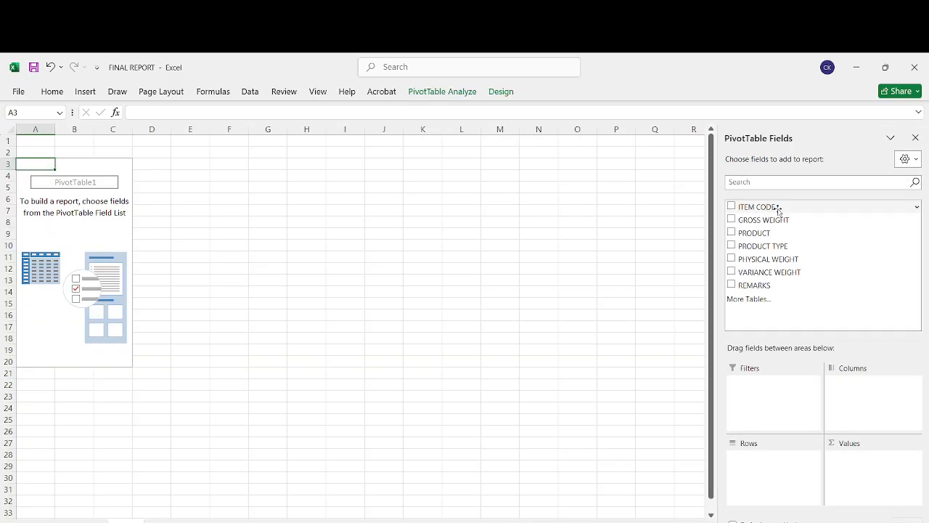
drag(772, 245, 761, 462)
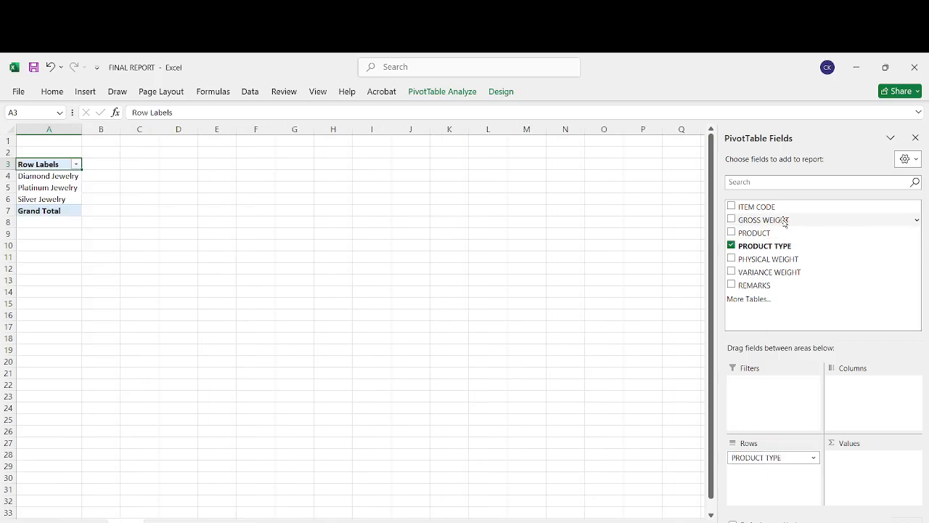
- Check the weight headers in the source data and add GROSS WEIGHT, PHYSICAL WEIGHT and VARIANCE WEIGHT as sums to the PivotTable's Values area
click(181, 520)
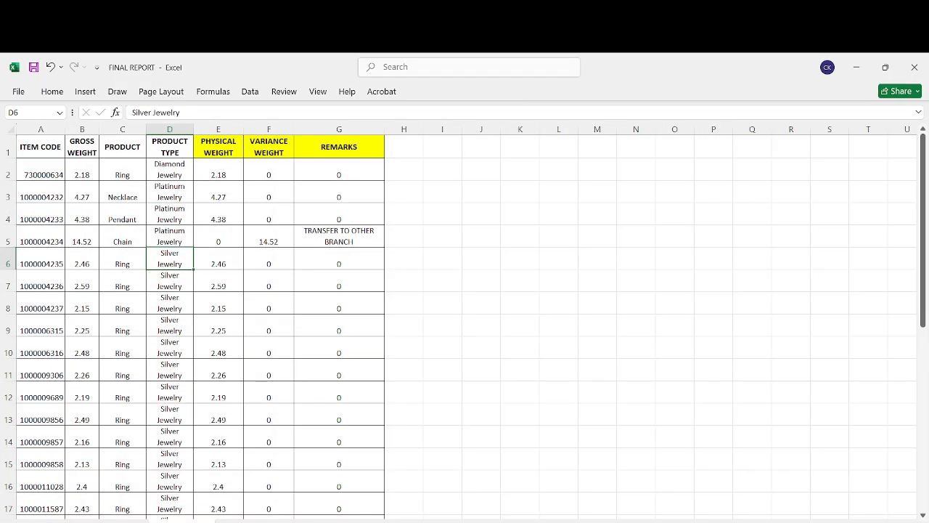
click(85, 143)
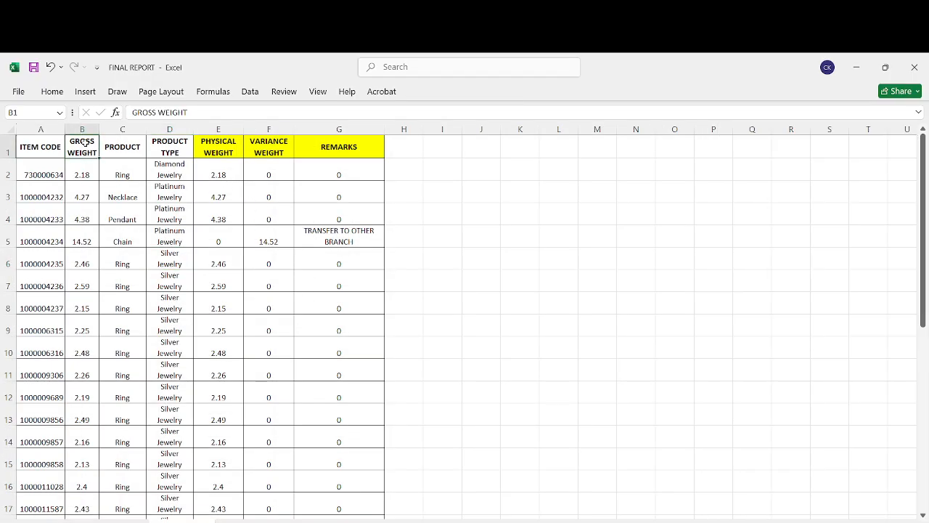
click(211, 148)
click(279, 143)
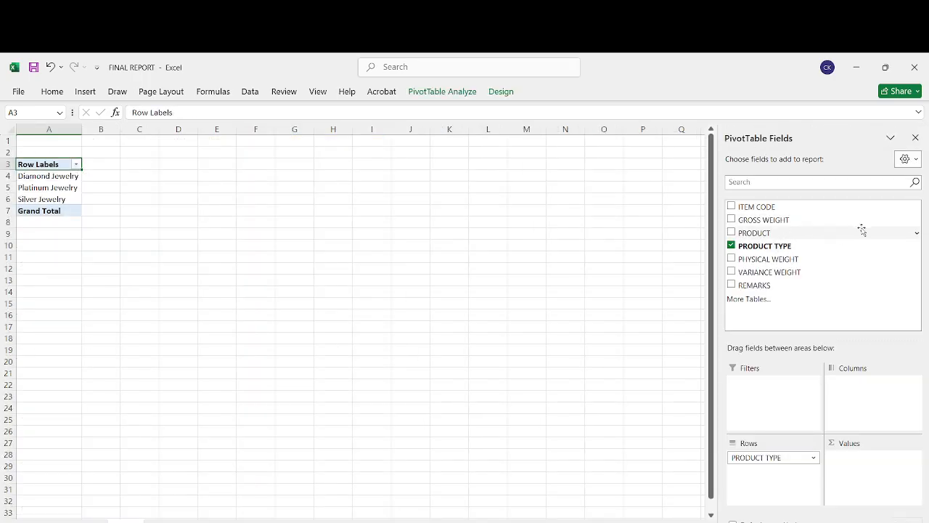
drag(767, 220, 869, 473)
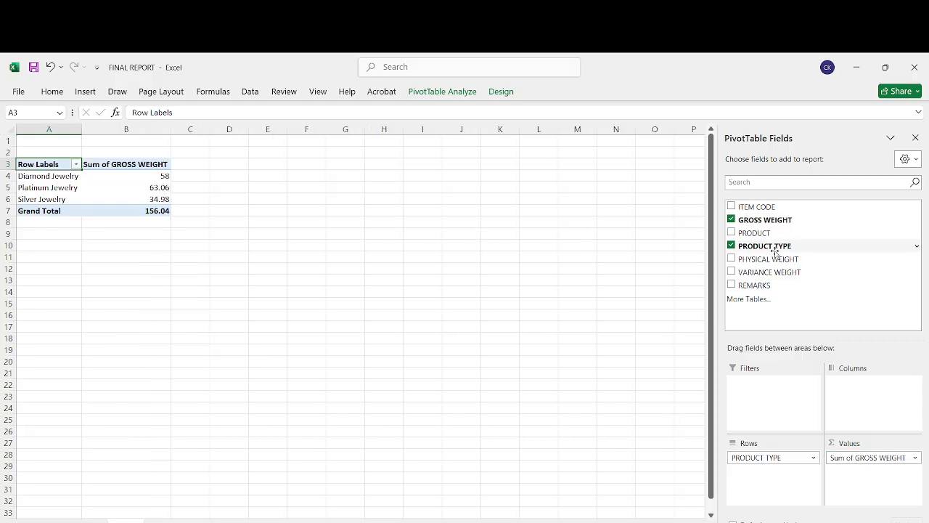
drag(763, 261, 861, 469)
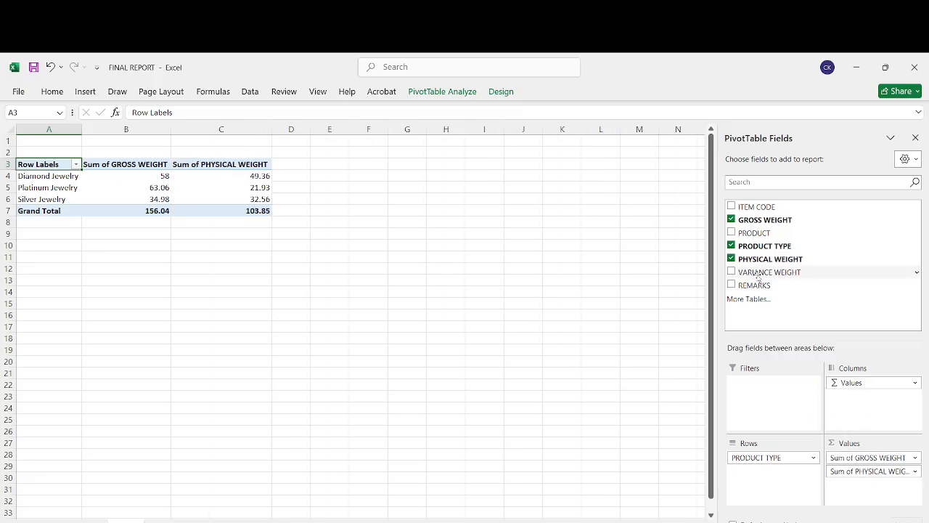
drag(757, 273, 874, 488)
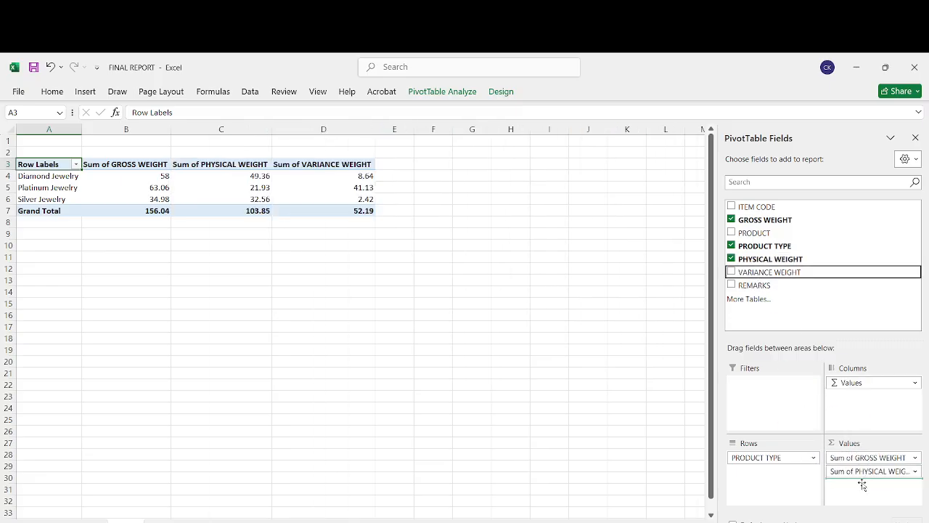
key(Down)
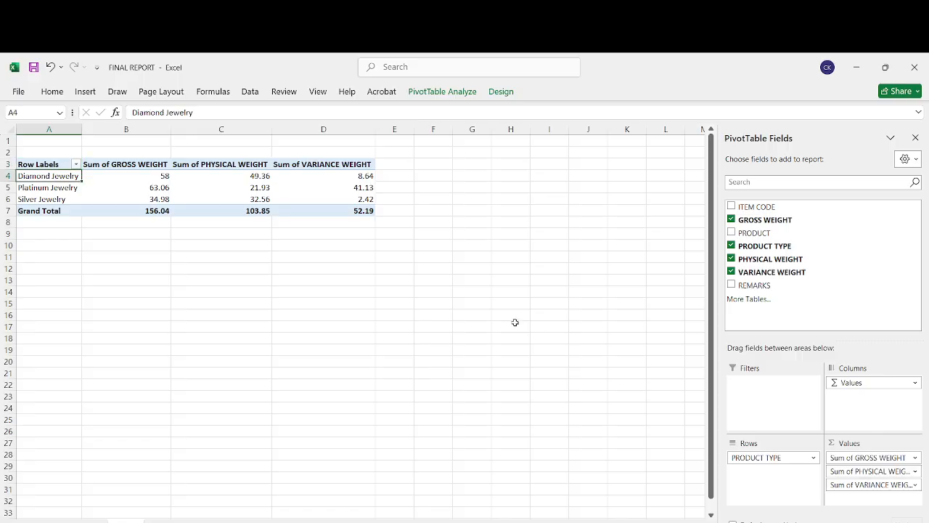
click(424, 305)
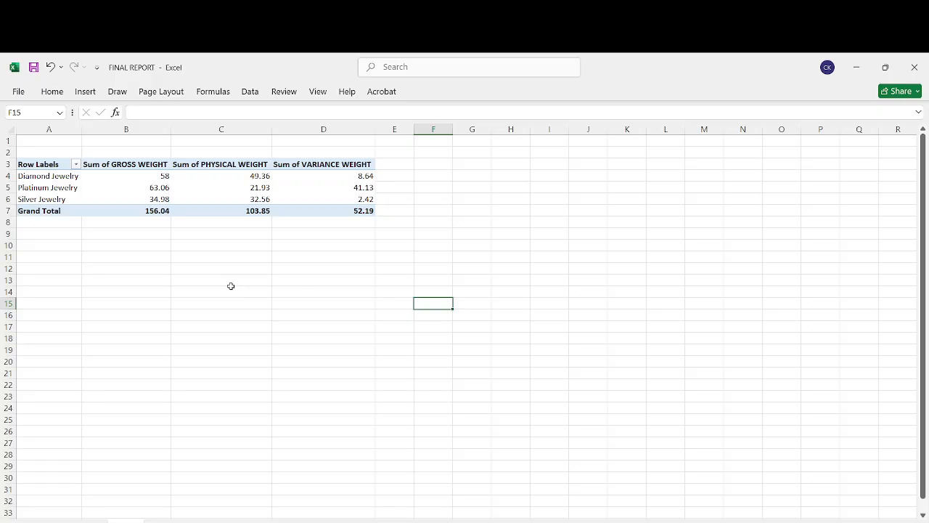
- Examine the PivotTable's gross weight per product type and the grand totals of gross, physical and variance weight
click(231, 289)
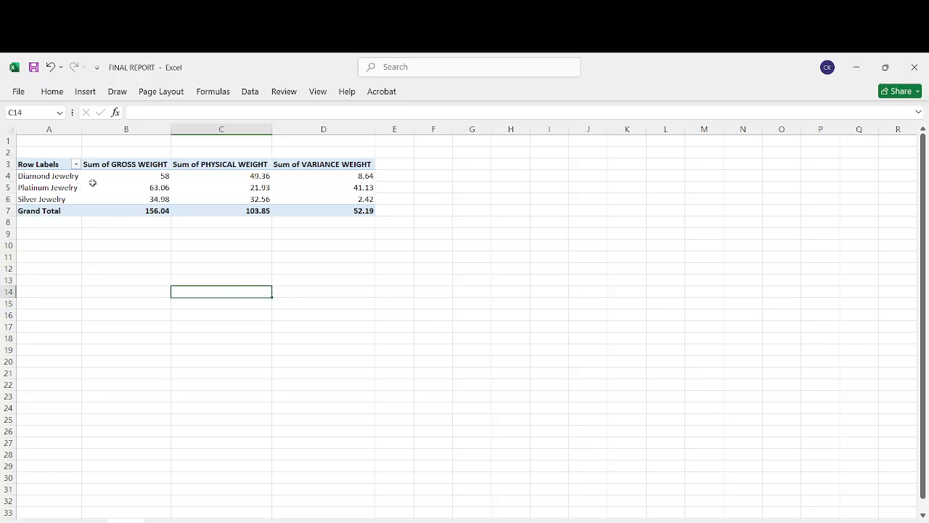
click(161, 176)
click(137, 188)
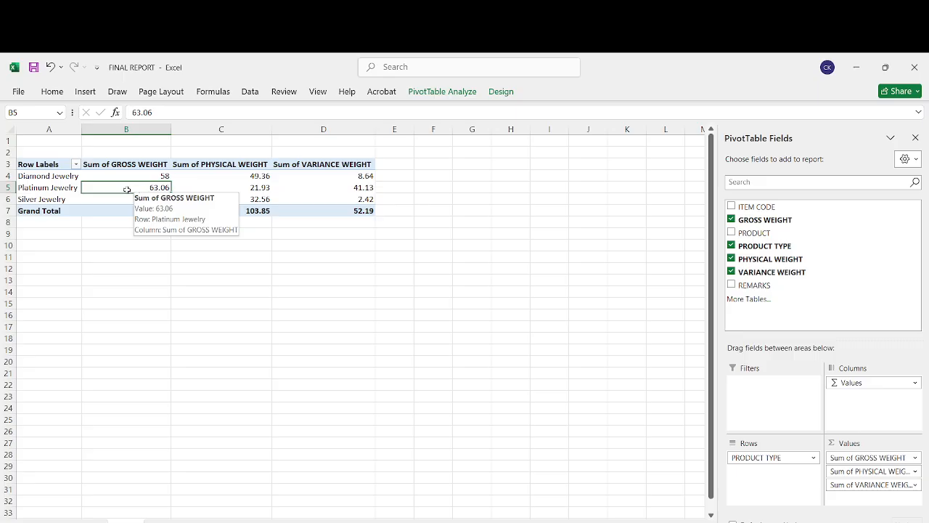
click(113, 197)
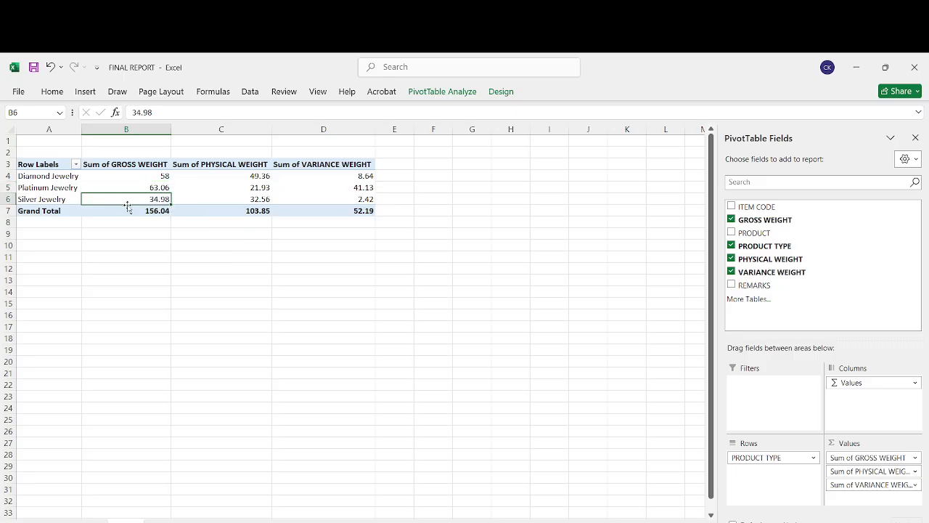
click(108, 211)
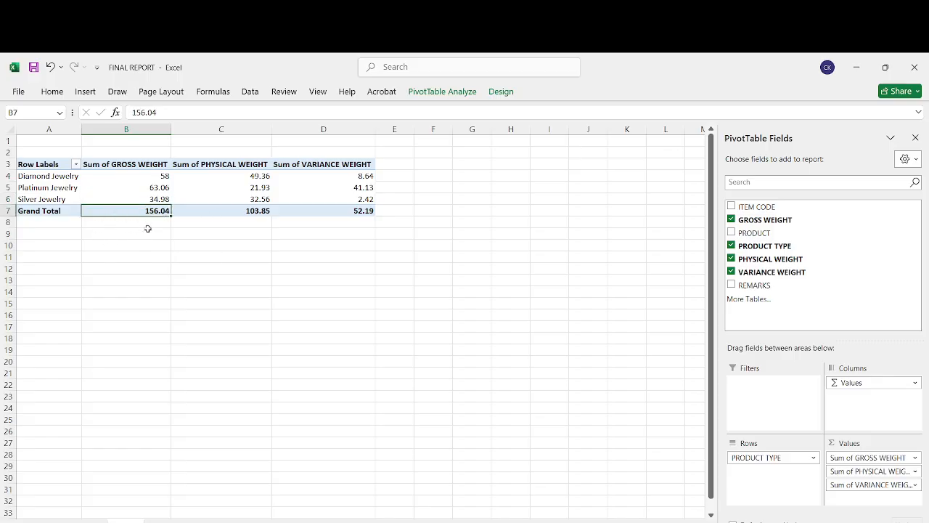
click(216, 211)
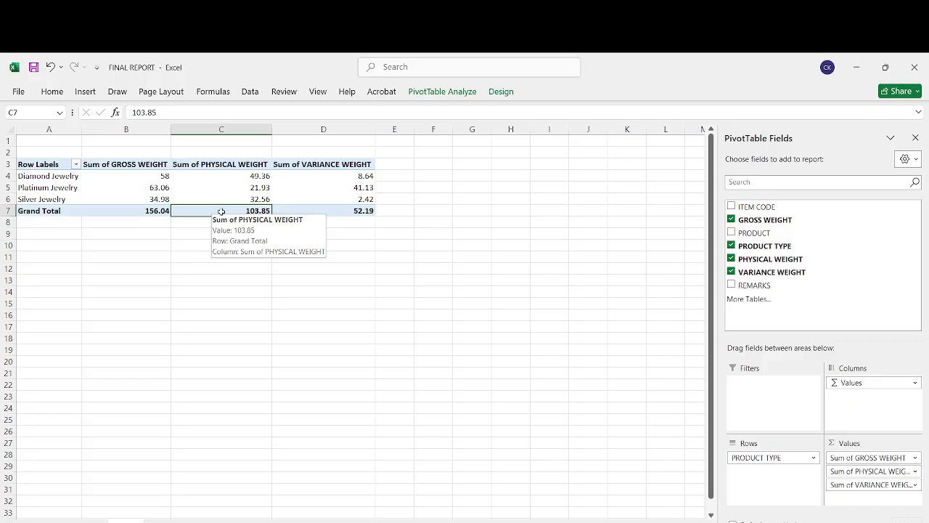
click(296, 165)
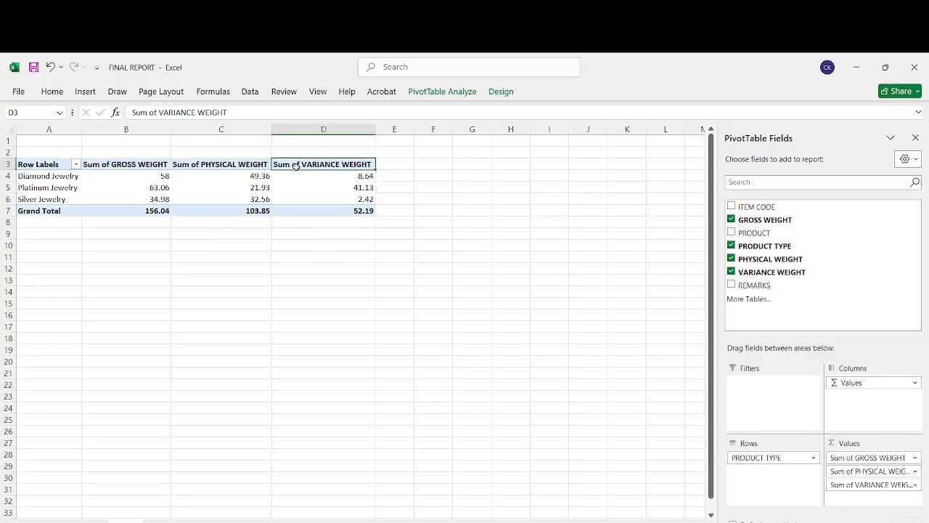
click(327, 210)
click(308, 266)
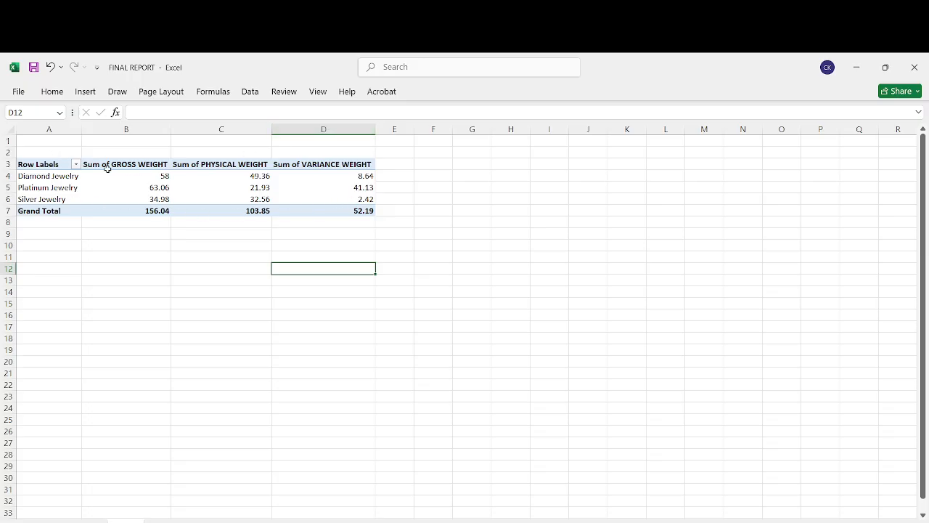
click(342, 164)
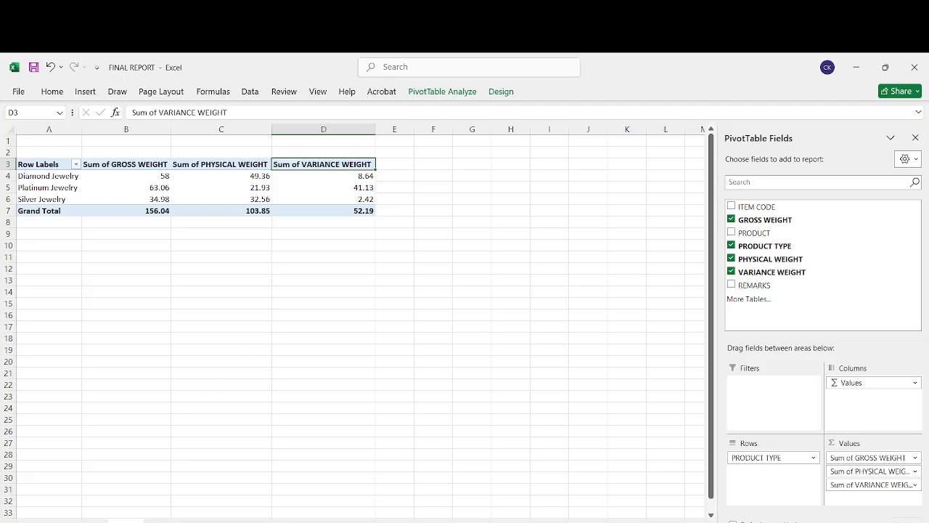
- Examine the REMARKS entries in the FINAL REPORT data for the items with a weight variance, including G5, G19, G20 and G28
click(172, 521)
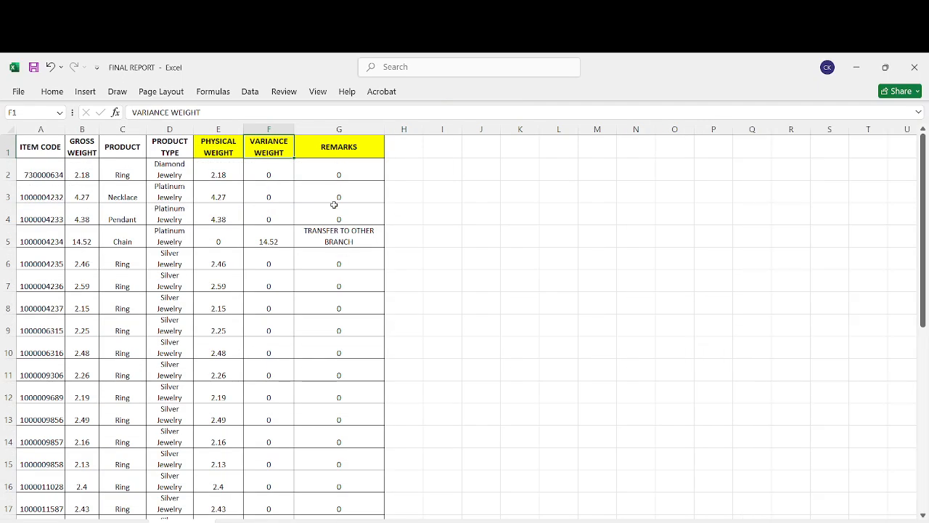
click(337, 233)
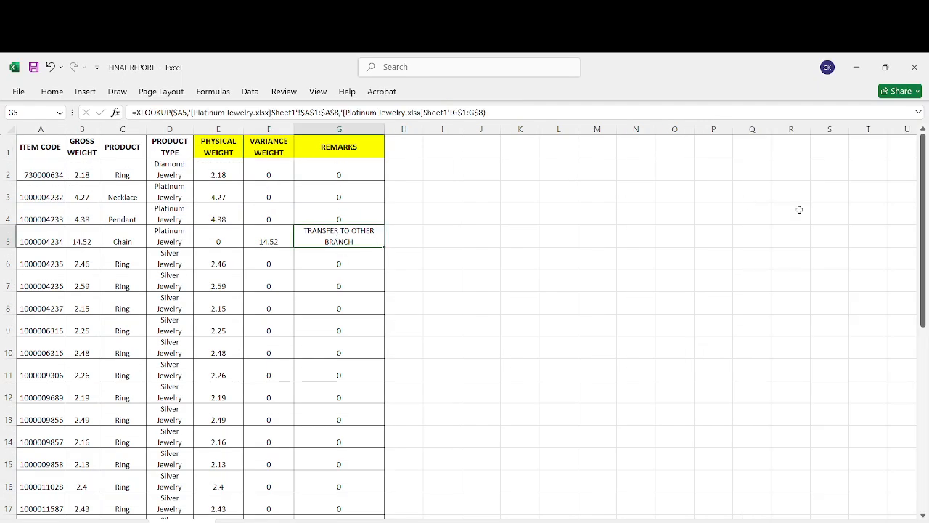
click(920, 168)
drag(921, 169, 921, 346)
click(340, 197)
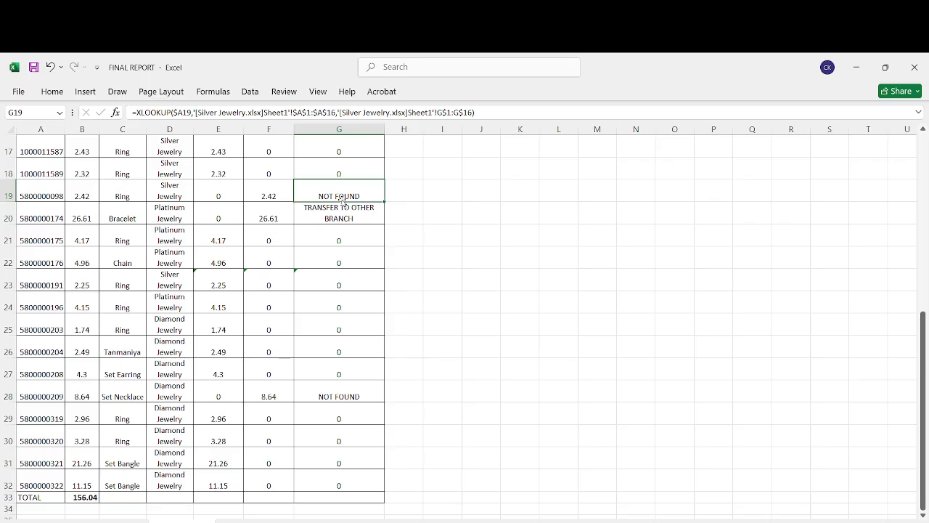
click(359, 218)
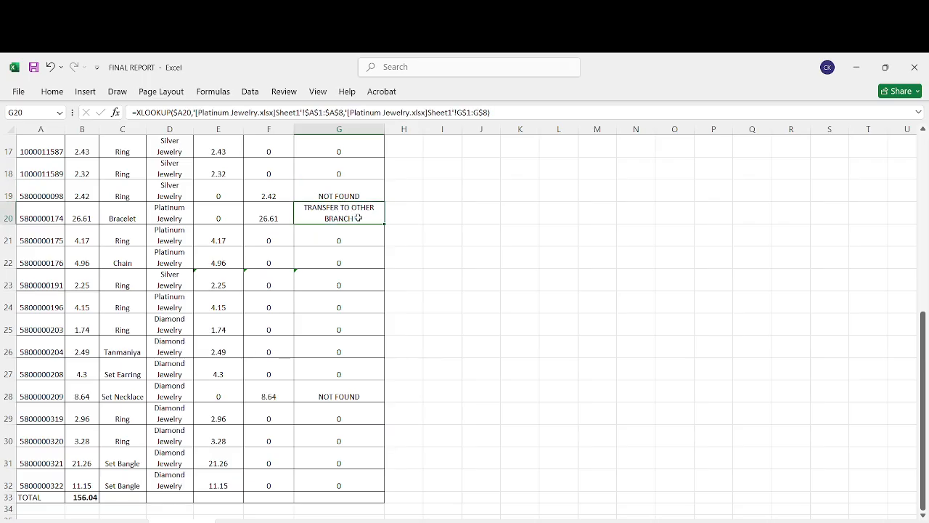
click(353, 390)
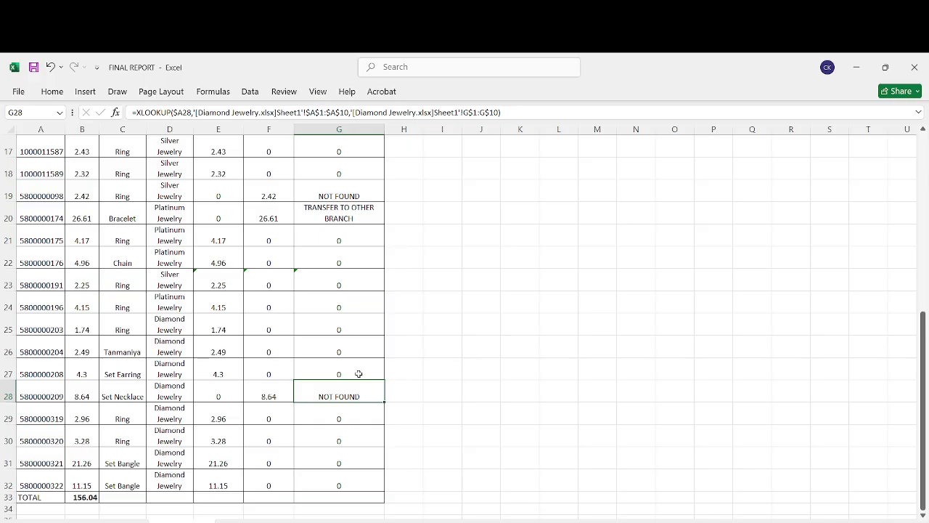
click(346, 283)
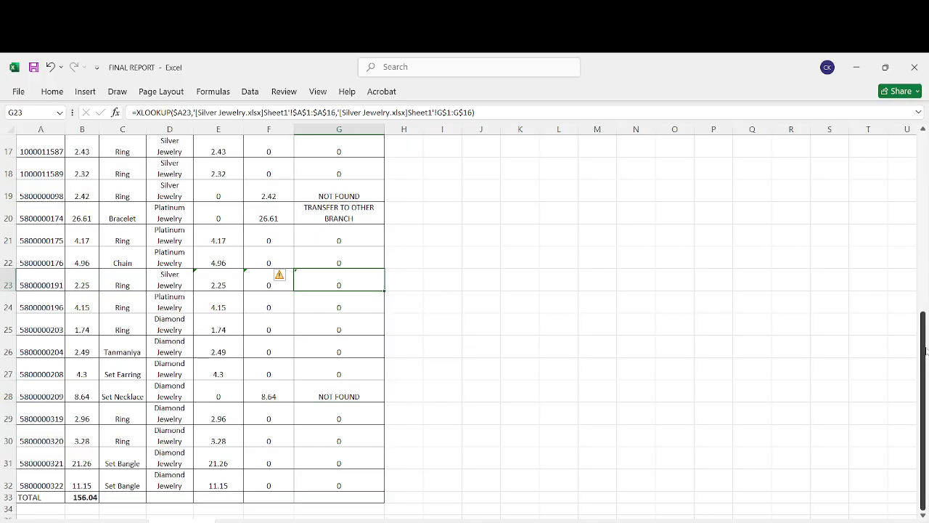
- Examine the Physical Weight lookup formulas for the Diamond and Platinum items and the Item Code and Product Type columns in the report data
drag(925, 352, 923, 347)
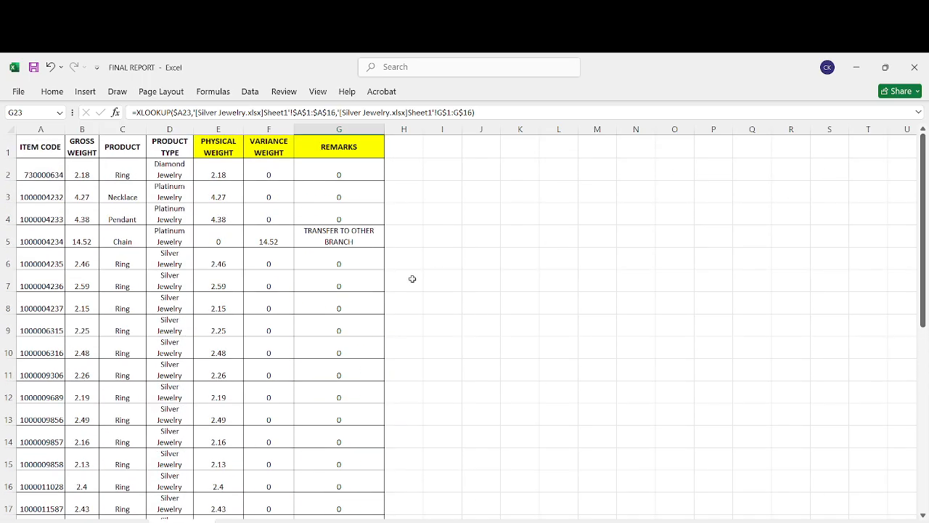
click(213, 218)
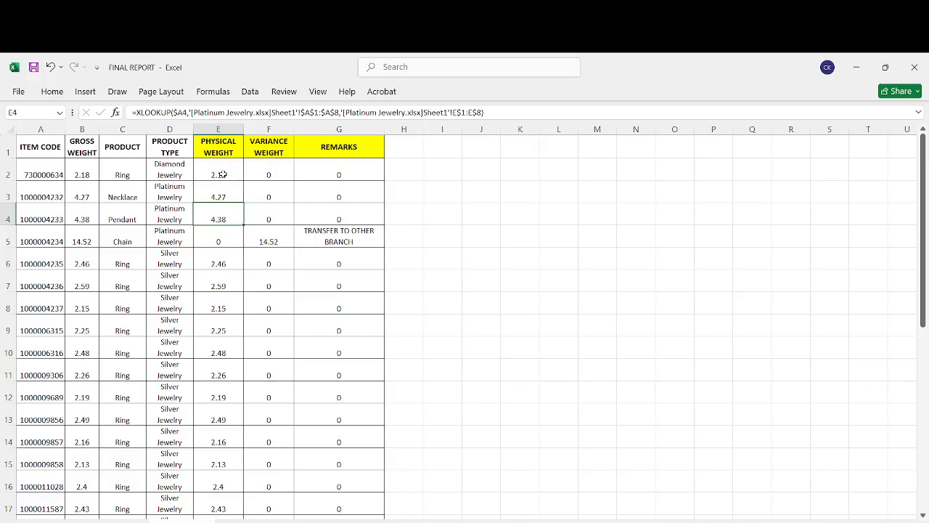
click(223, 174)
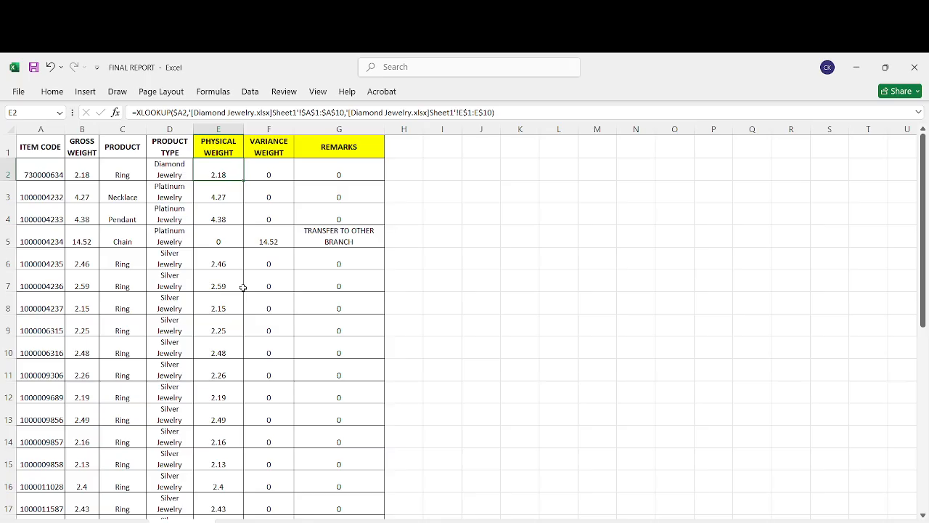
click(182, 238)
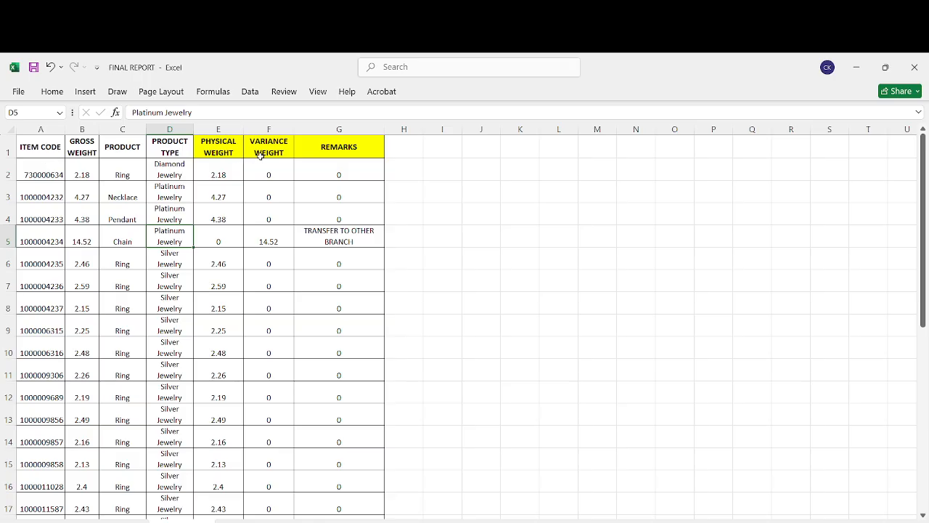
click(179, 154)
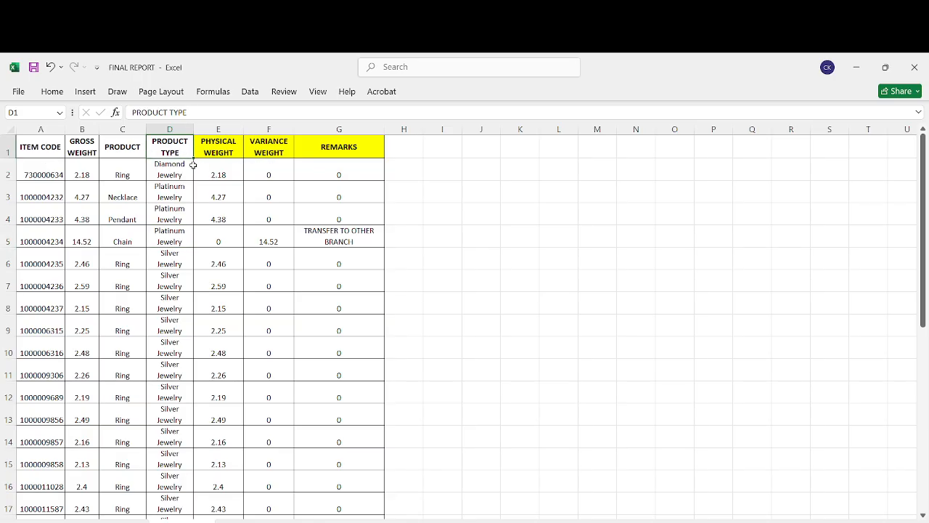
click(45, 147)
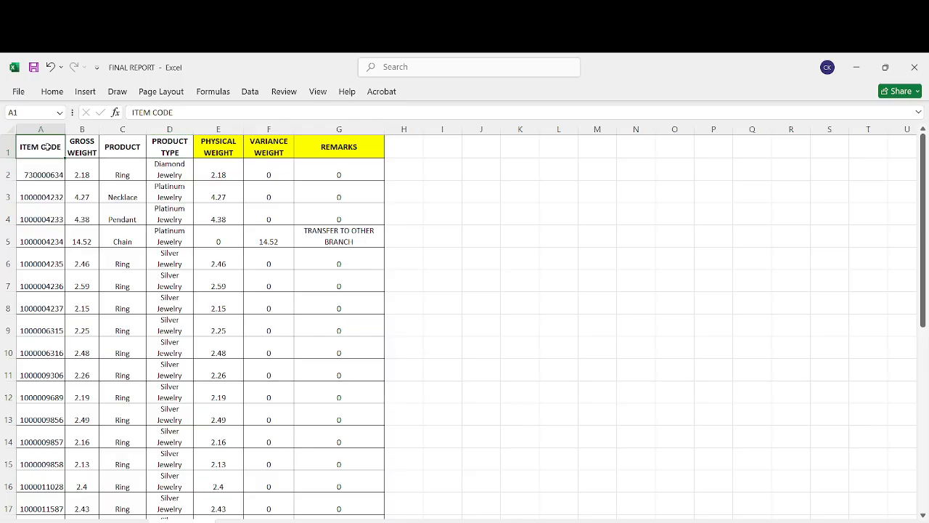
click(167, 141)
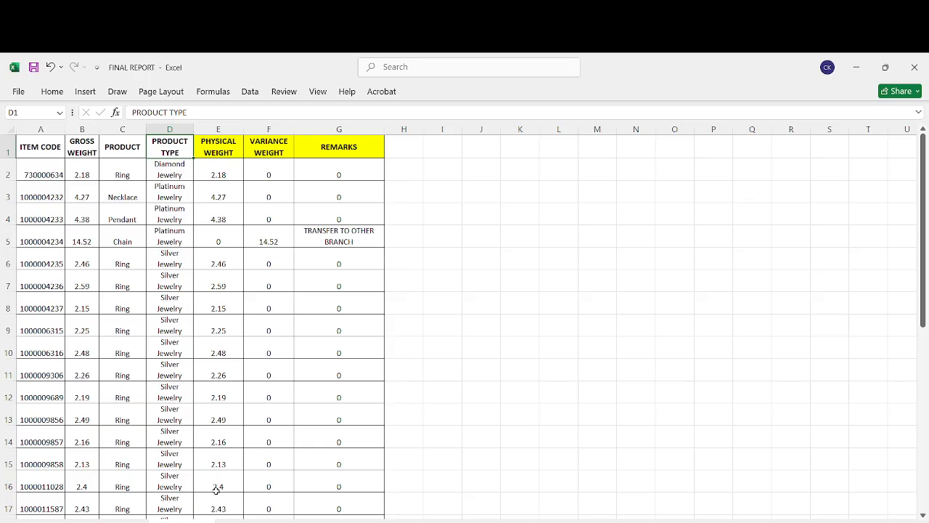
- Rename the pivot table's worksheet as REPORT
right_click(122, 521)
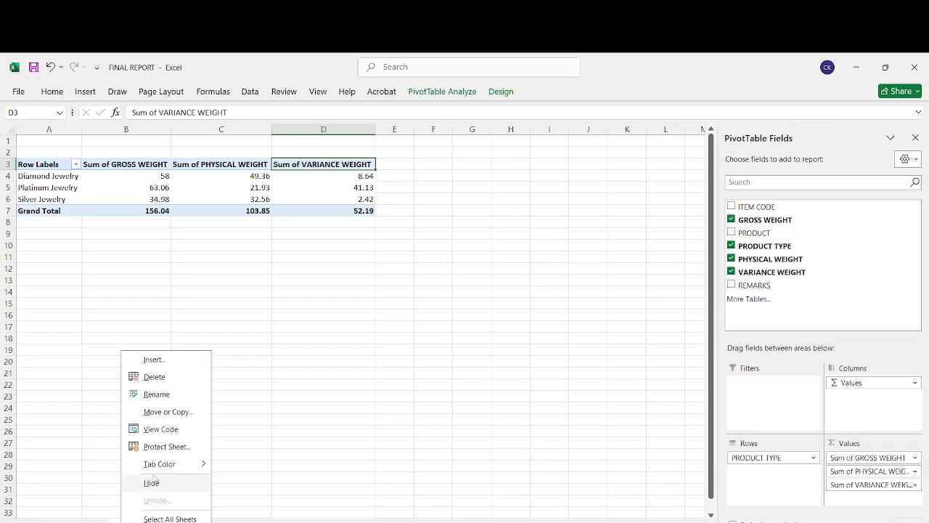
click(175, 396)
text(REP)
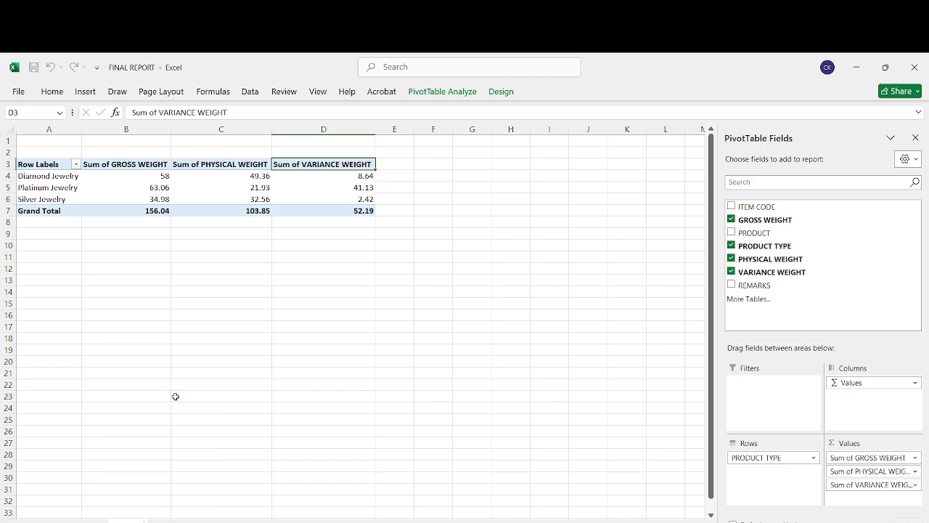
text(ORT)
click(154, 330)
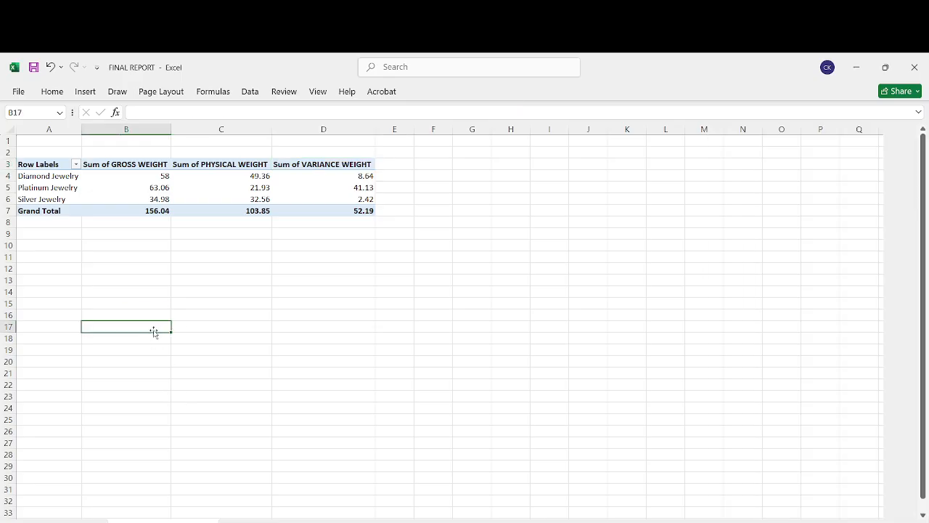
click(297, 326)
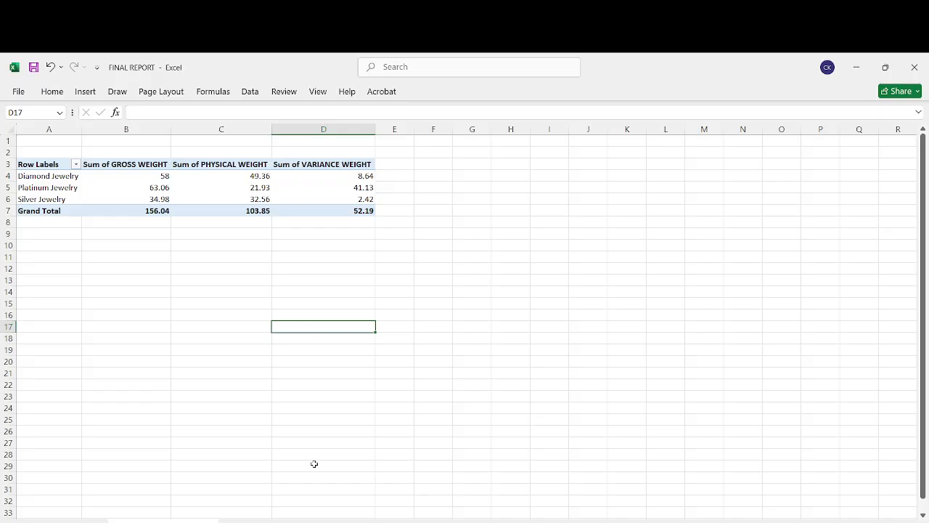
- Switch to File Explorer, look over the jewelry workbooks in the MULTIPLE SHEET folder, and reopen the FINAL REPORT workbook
key(alt+Tab)
key(alt+Tab)
key(alt+Tab)
key(alt+Tab)
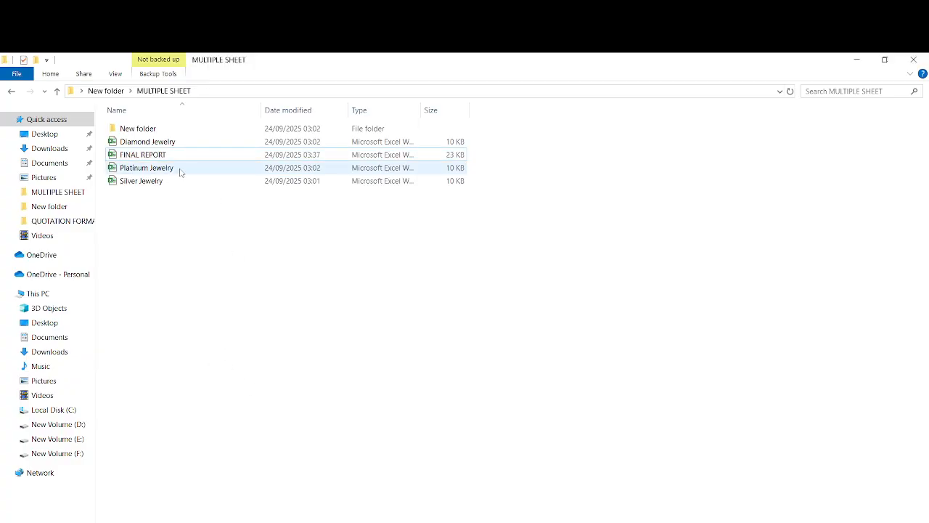
click(147, 143)
click(151, 168)
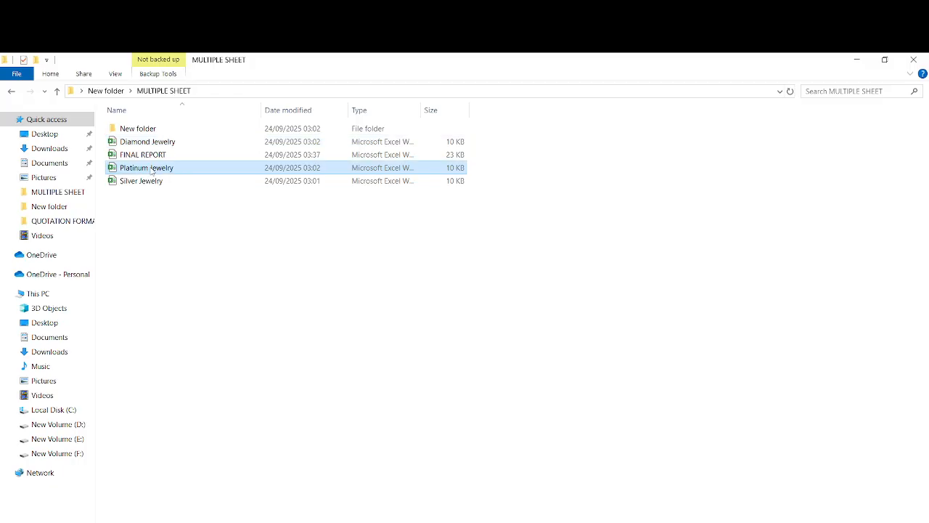
click(151, 181)
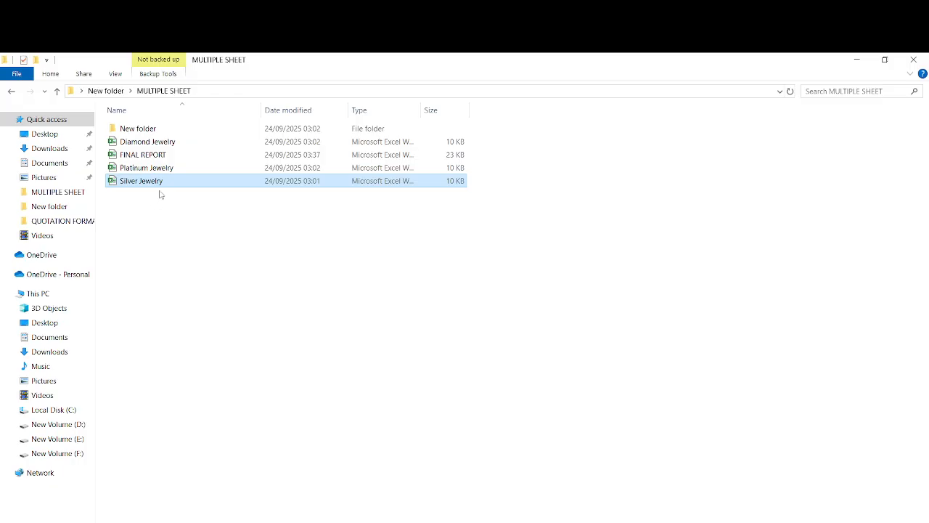
click(172, 143)
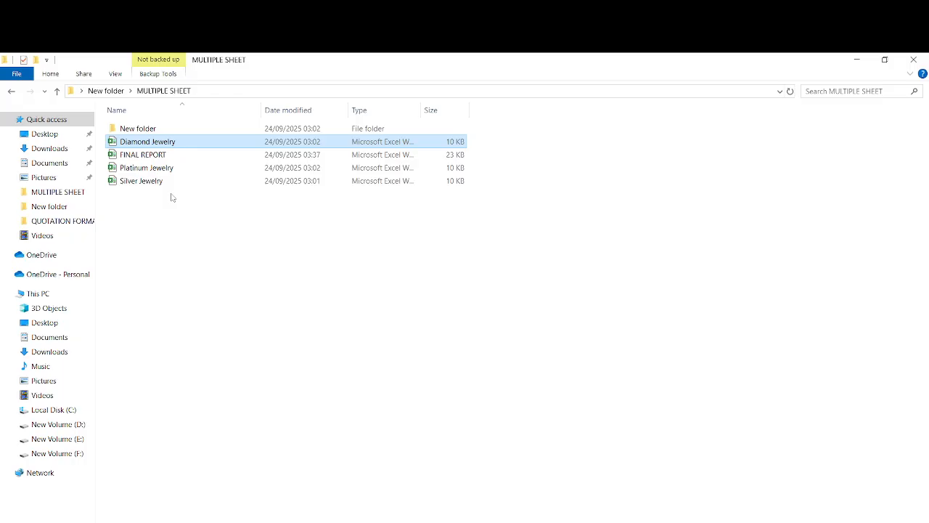
double_click(138, 154)
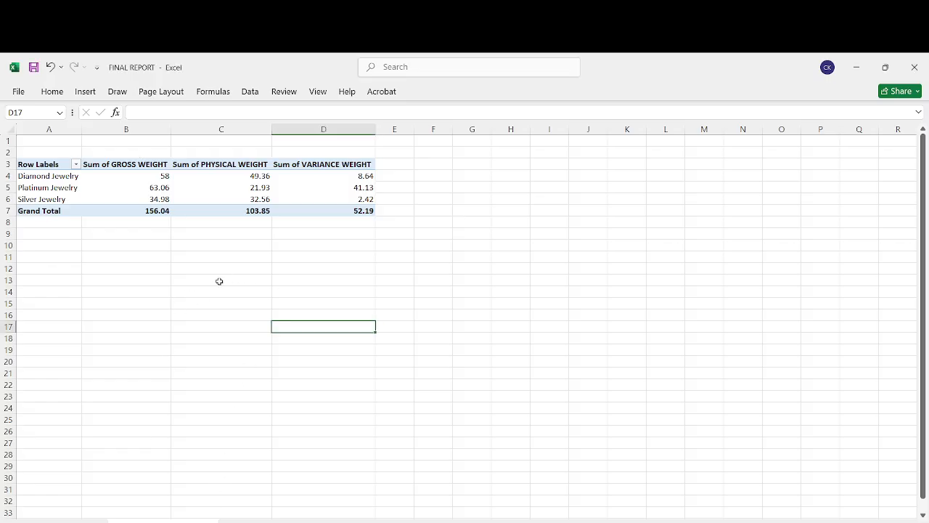
- Check the Physical Weight lookup formula in cell E2 of the data sheet and return to the pivot table summary
click(205, 518)
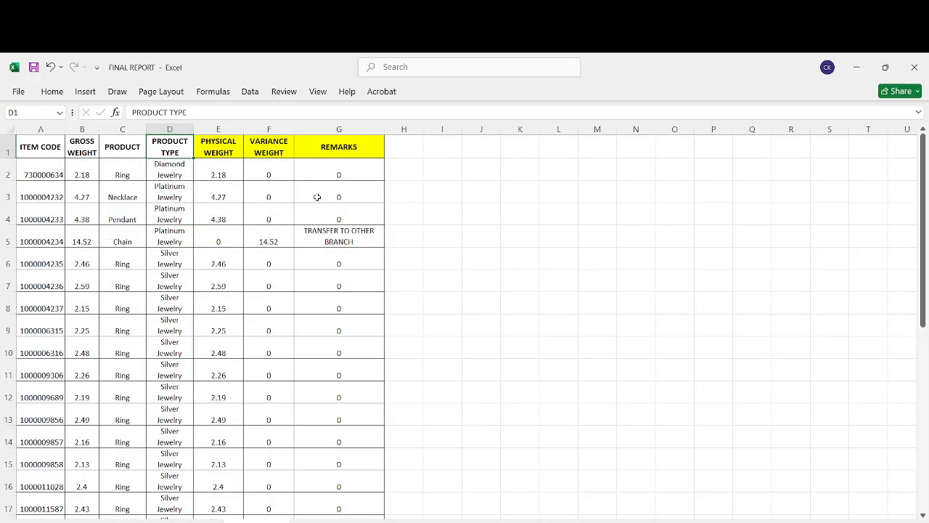
click(209, 173)
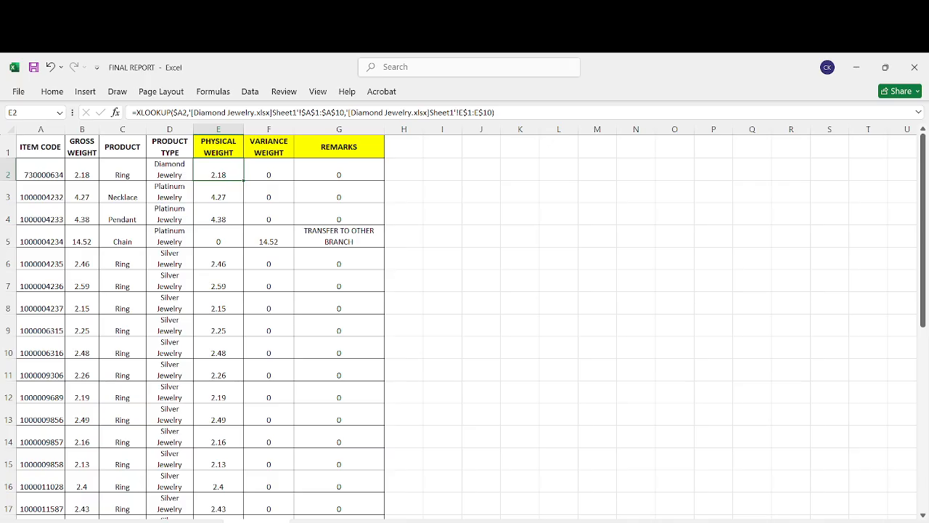
click(151, 521)
click(201, 279)
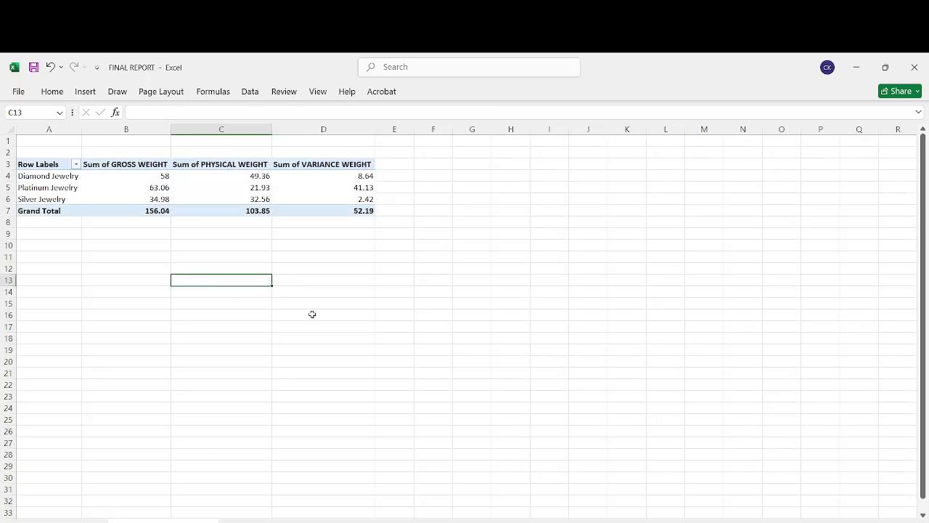
click(448, 291)
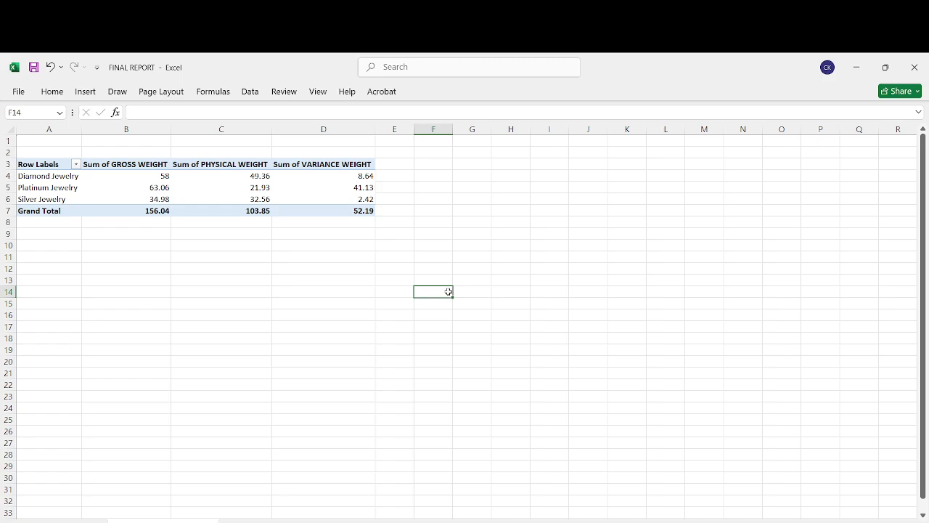
click(347, 250)
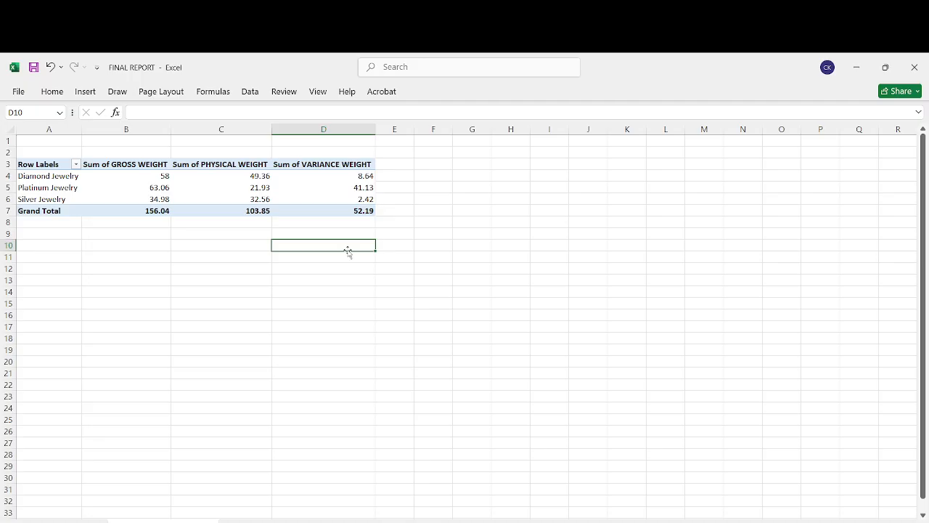
click(349, 307)
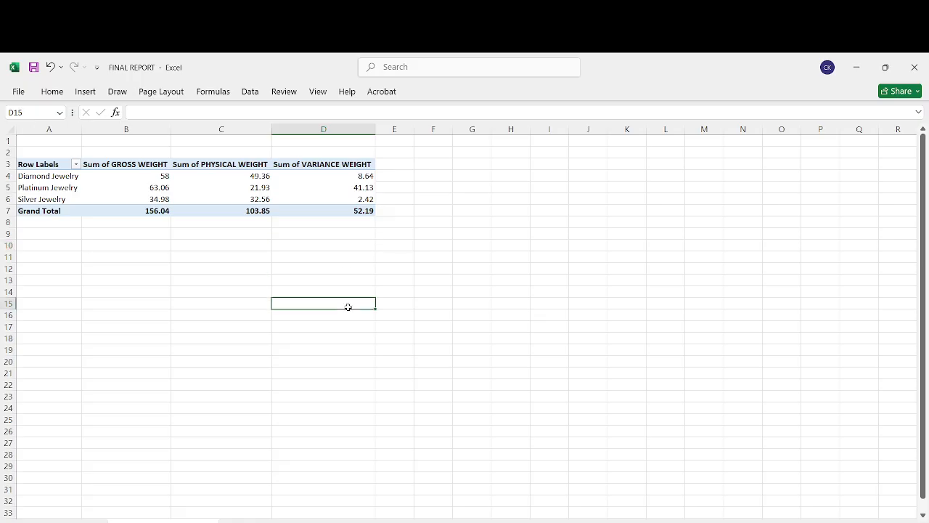
click(504, 278)
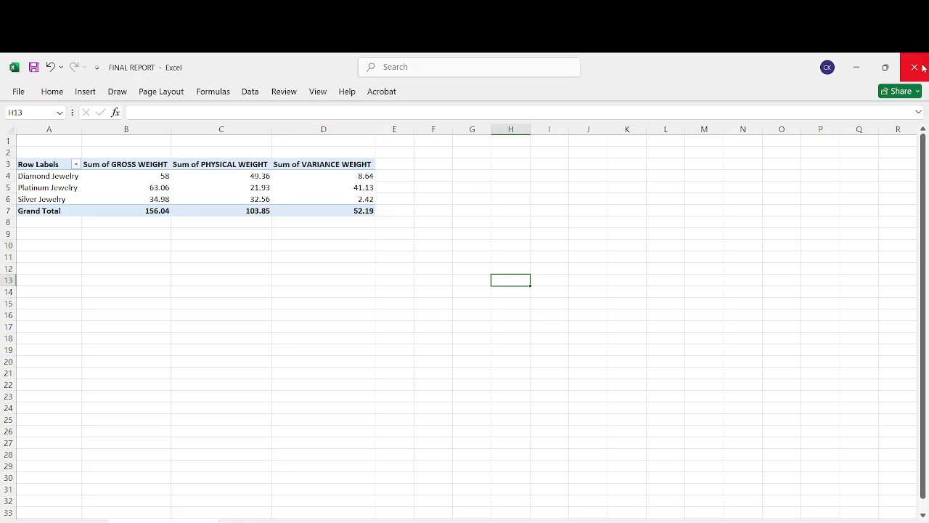
- Close the FINAL REPORT workbook, and close the Silver Jewelry, Platinum Jewelry and Diamond Jewelry workbooks with their changes saved
click(922, 67)
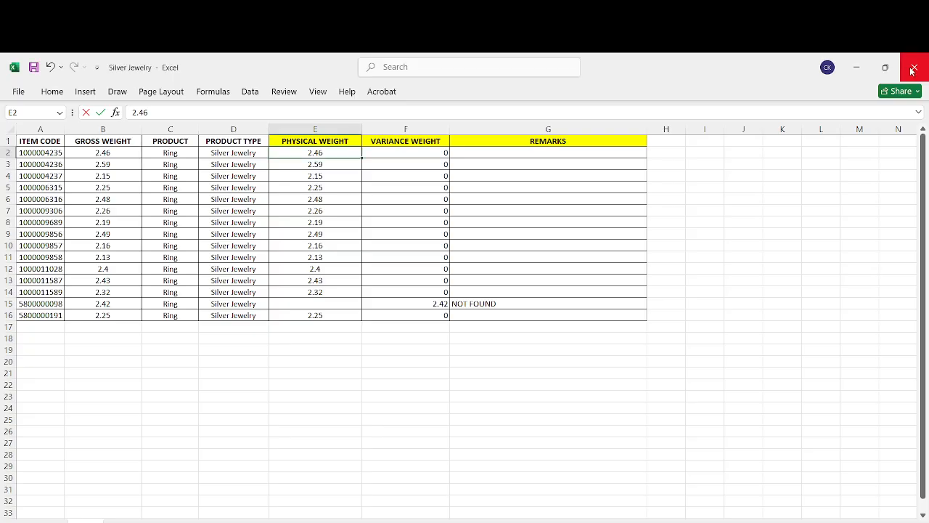
click(926, 66)
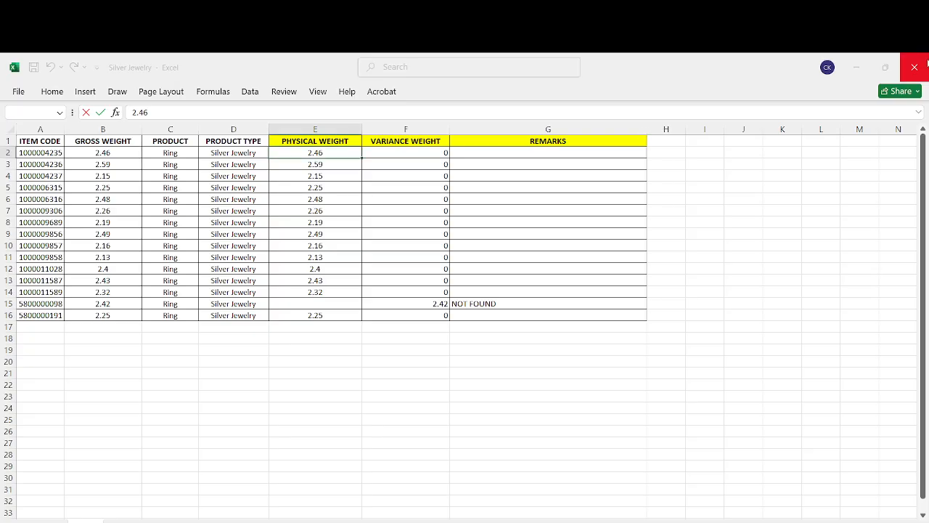
click(460, 396)
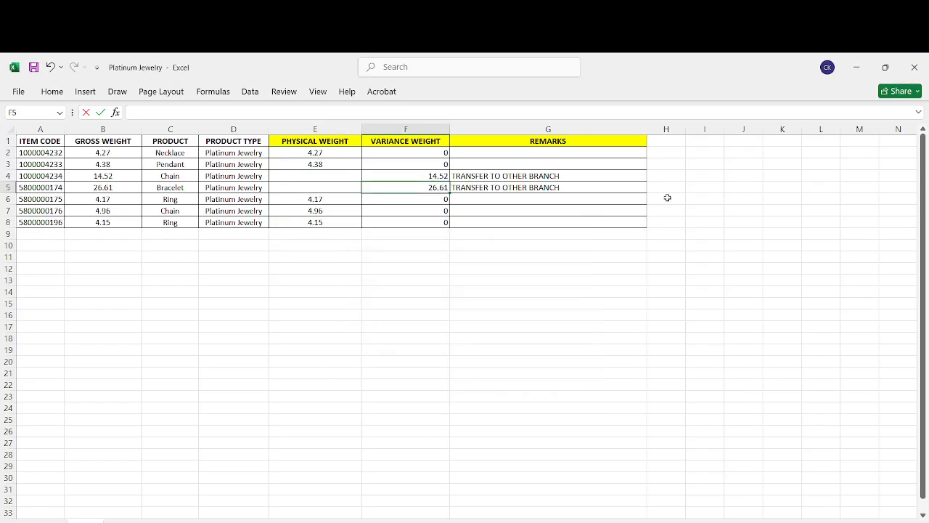
click(920, 67)
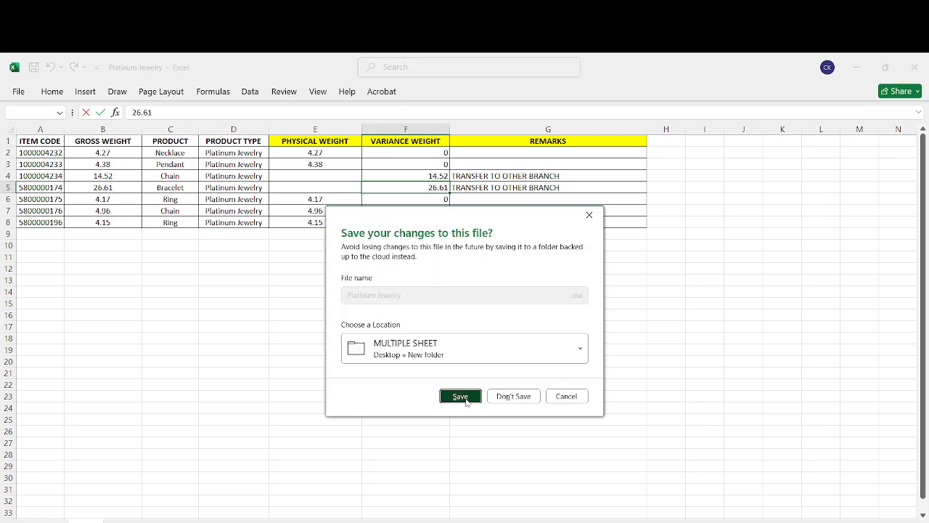
click(462, 396)
click(922, 65)
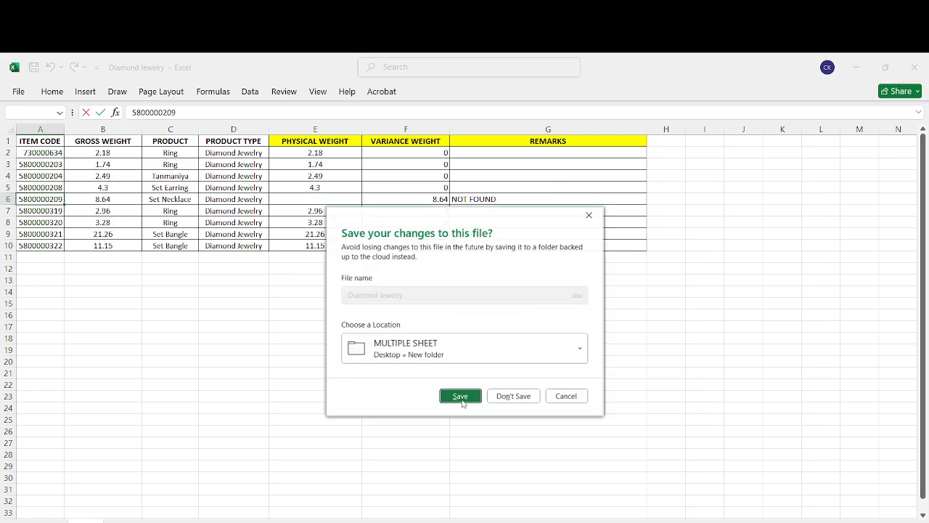
click(457, 400)
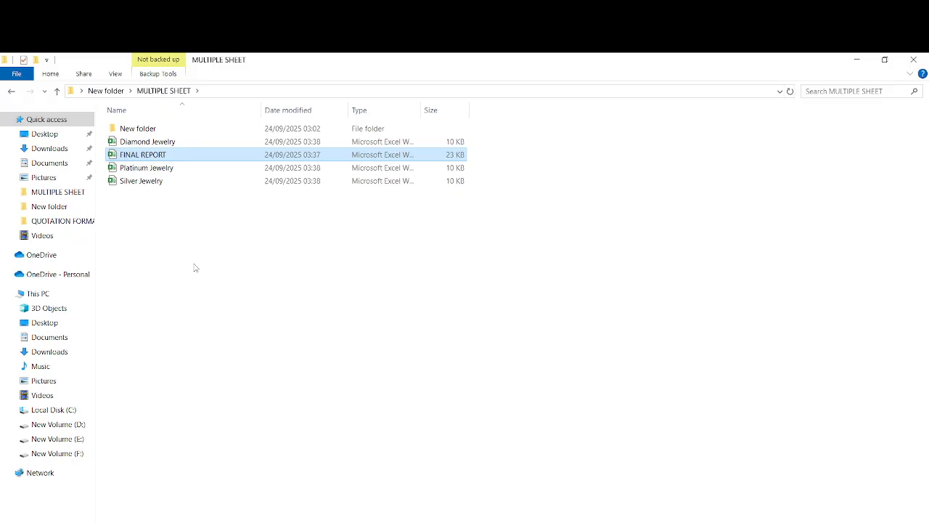
click(145, 142)
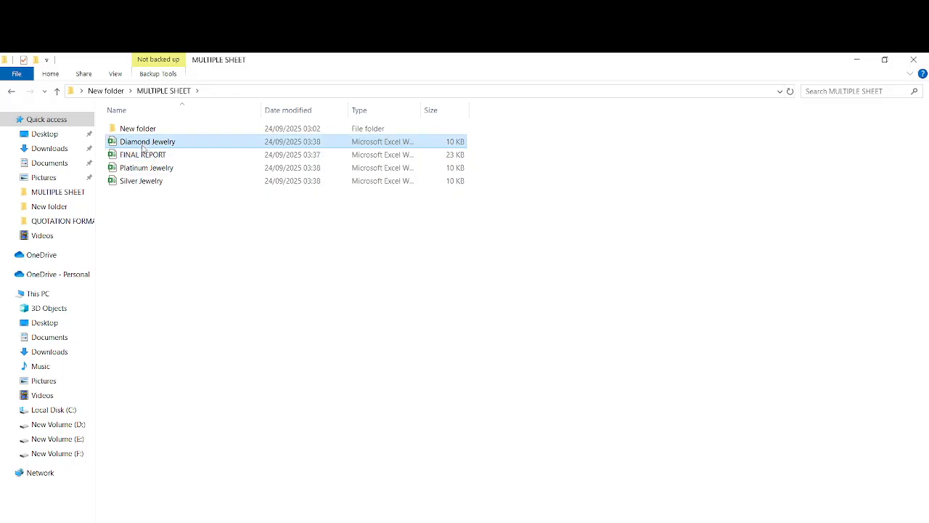
click(156, 172)
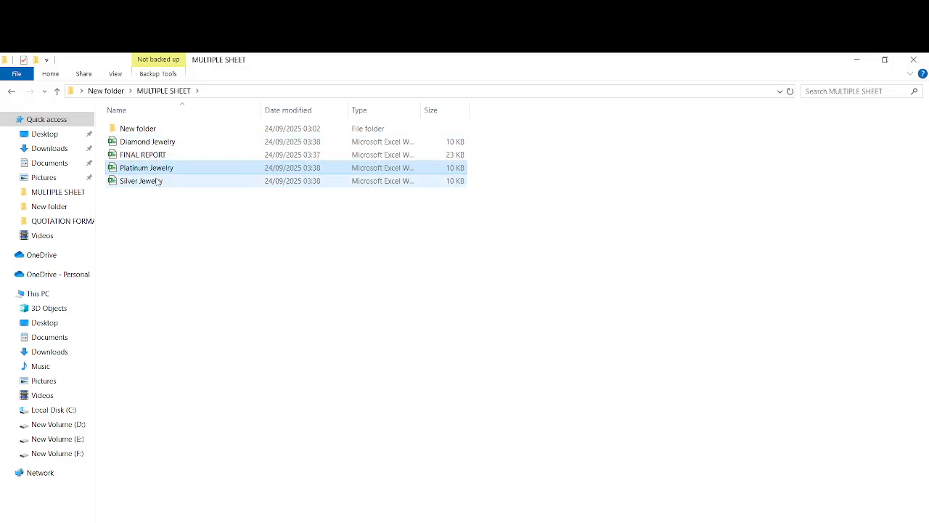
click(156, 183)
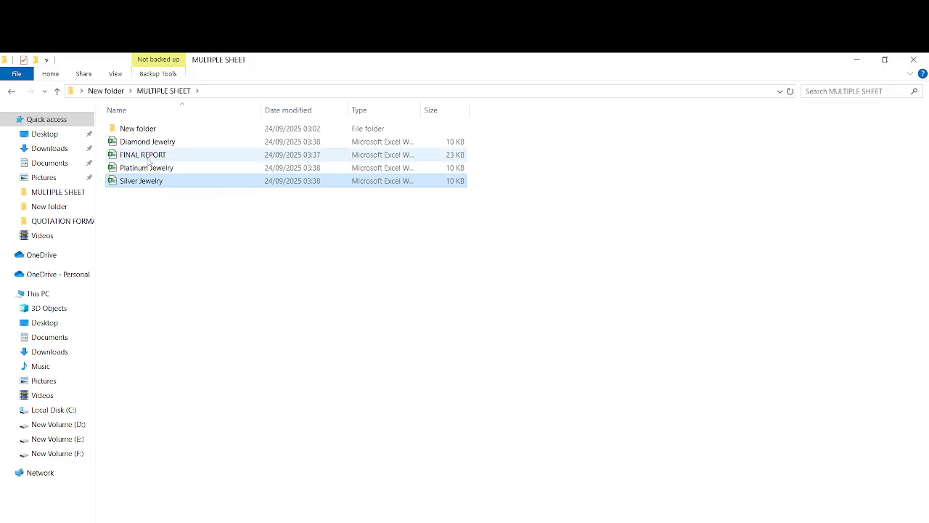
click(148, 158)
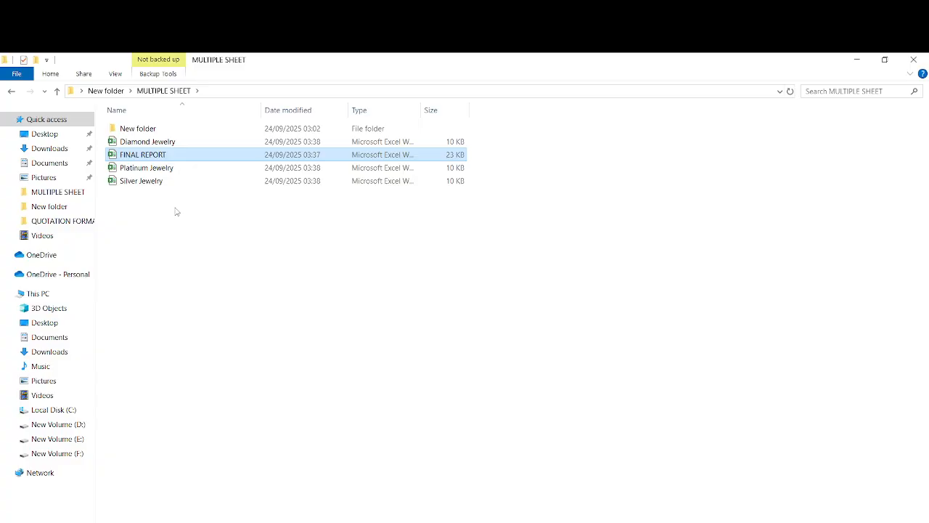
click(196, 232)
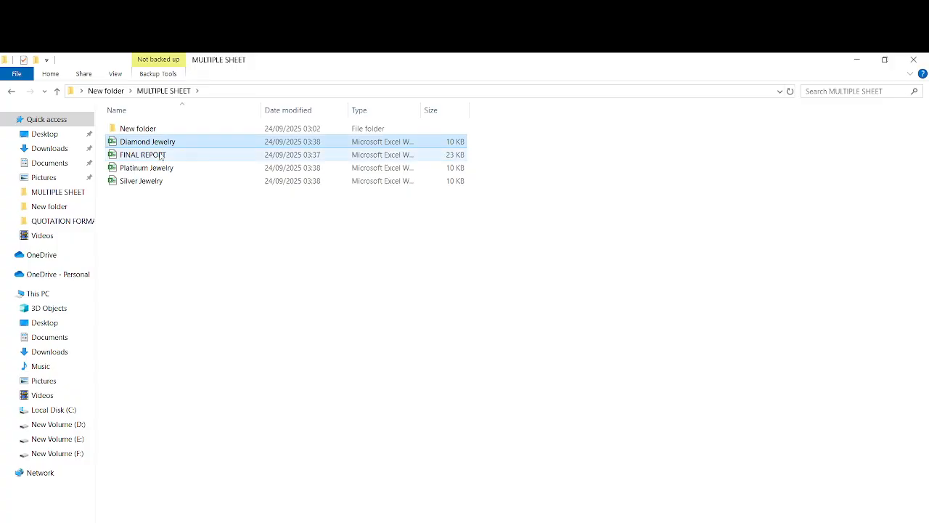
click(160, 154)
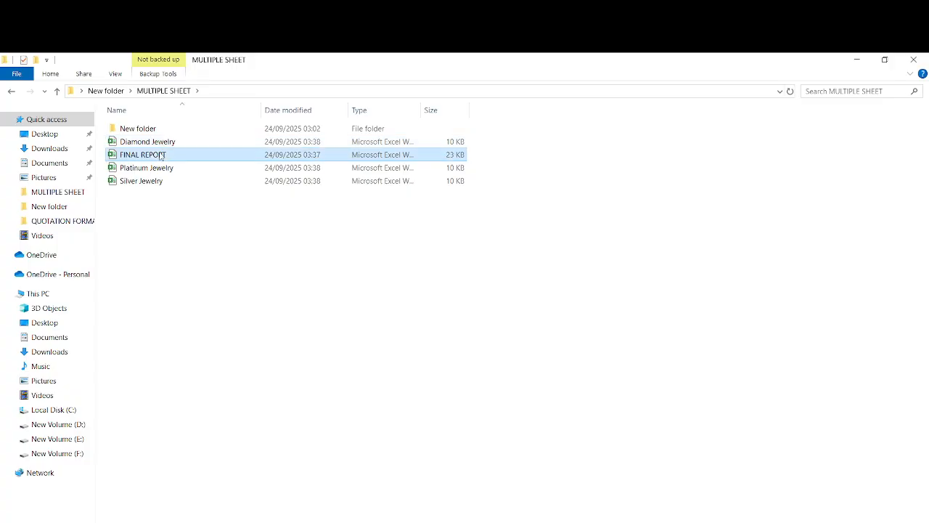
- Duplicate the FINAL REPORT workbook within the MULTIPLE SHEET folder
right_click(147, 231)
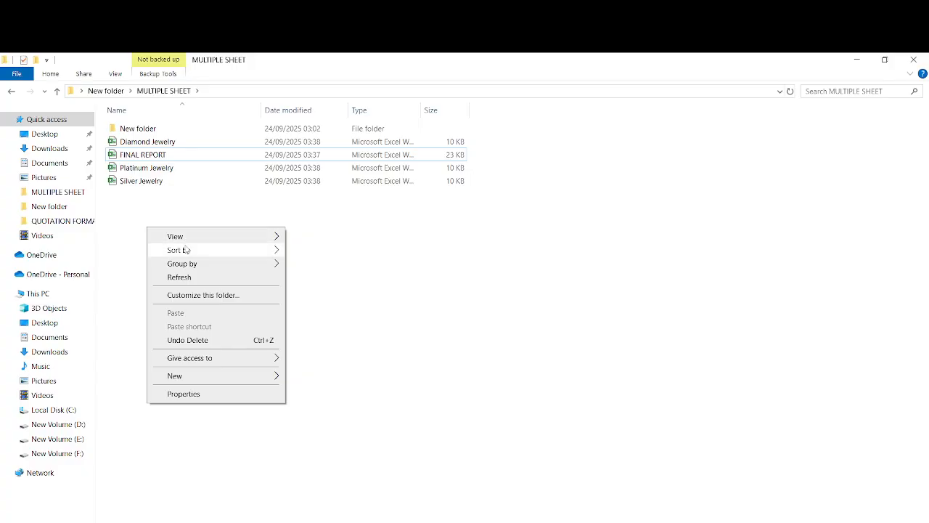
click(135, 153)
click(135, 154)
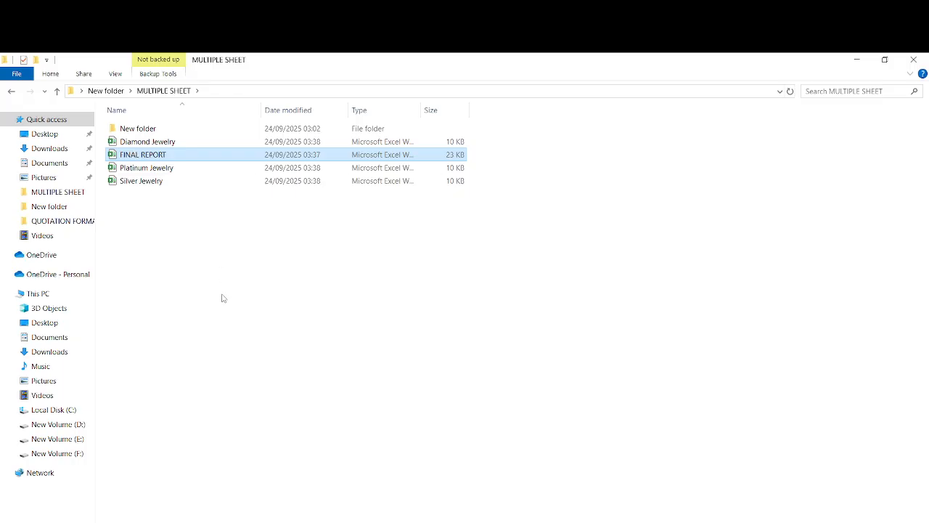
key(ctrl+v)
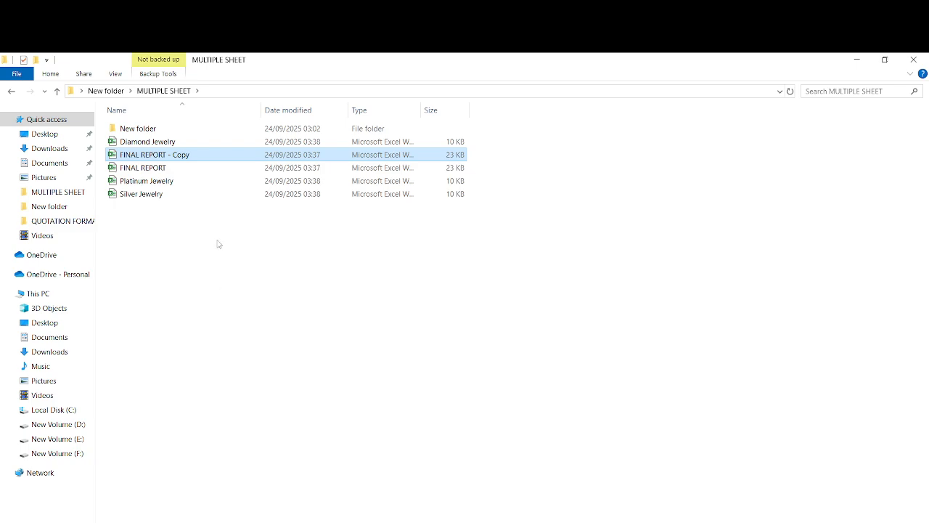
- Open the FINAL REPORT - Copy workbook, view its item data sheet with the links warning dismissed, and return to the folder
double_click(161, 155)
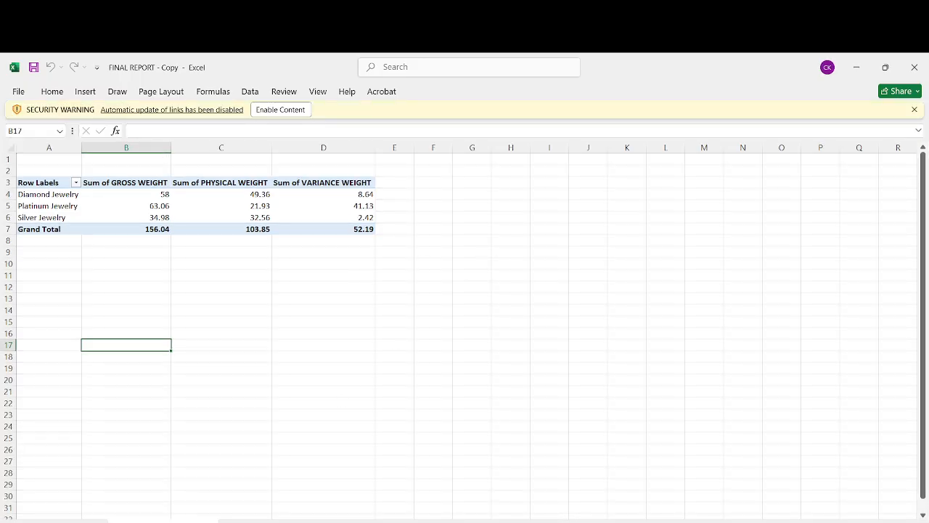
click(257, 520)
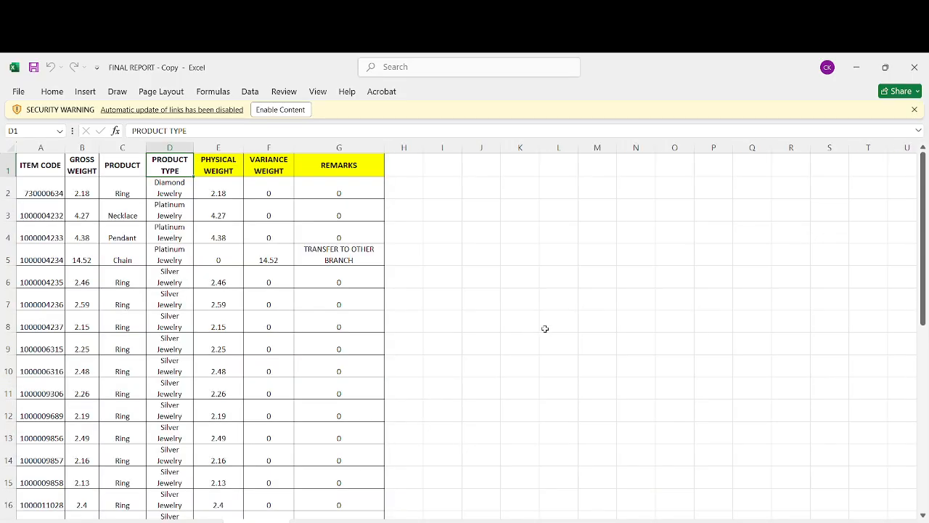
click(914, 109)
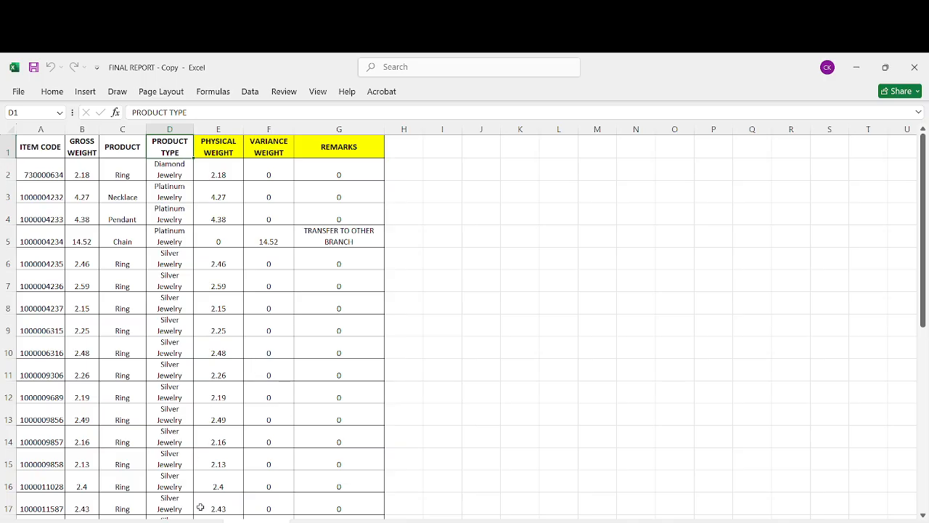
click(856, 67)
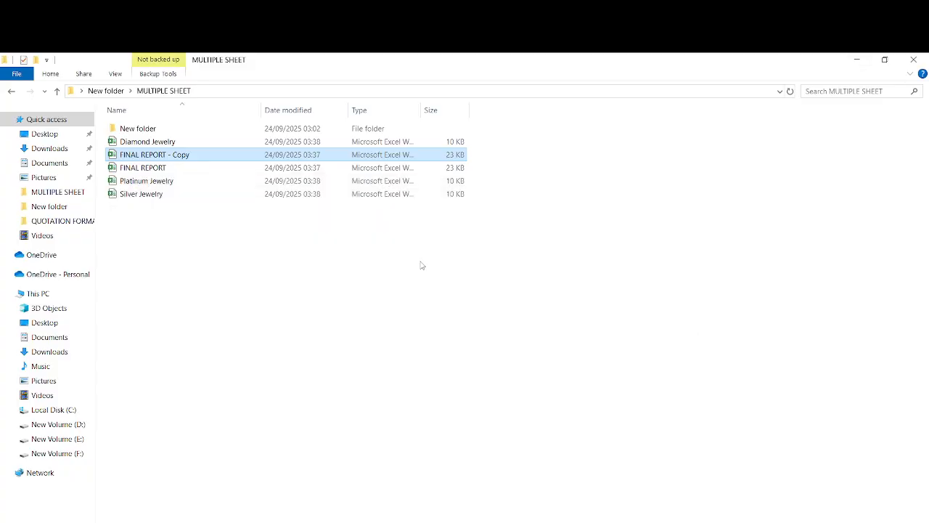
- Create and open a new Excel workbook in the MULTIPLE SHEET folder, and close the FINAL REPORT - Copy workbook
click(145, 142)
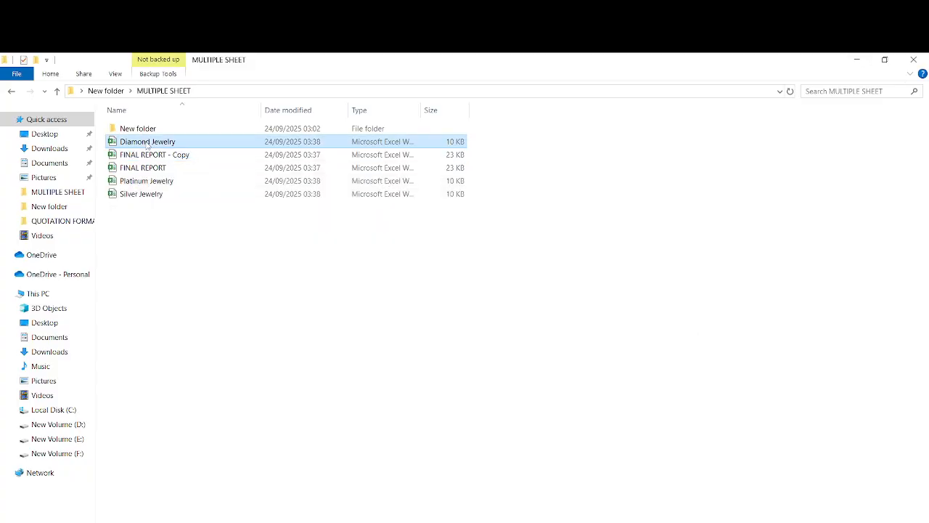
click(146, 182)
click(149, 194)
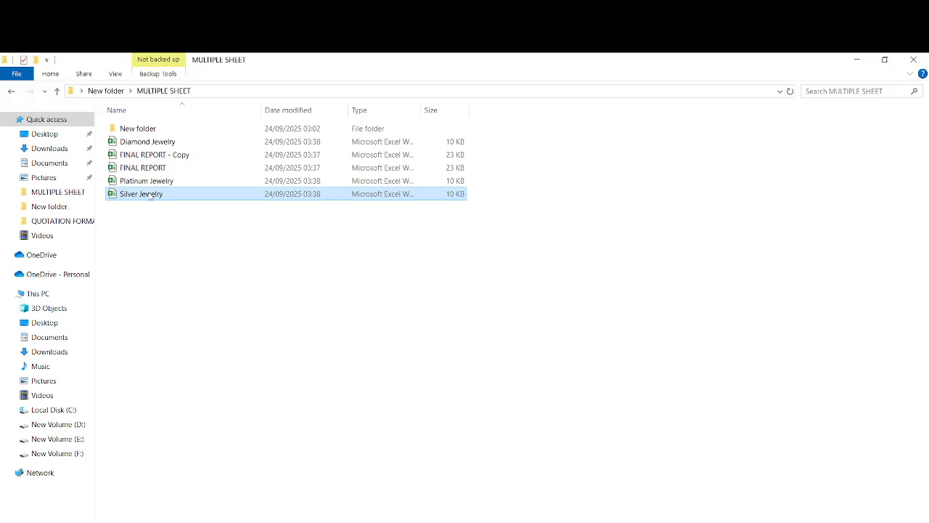
right_click(167, 234)
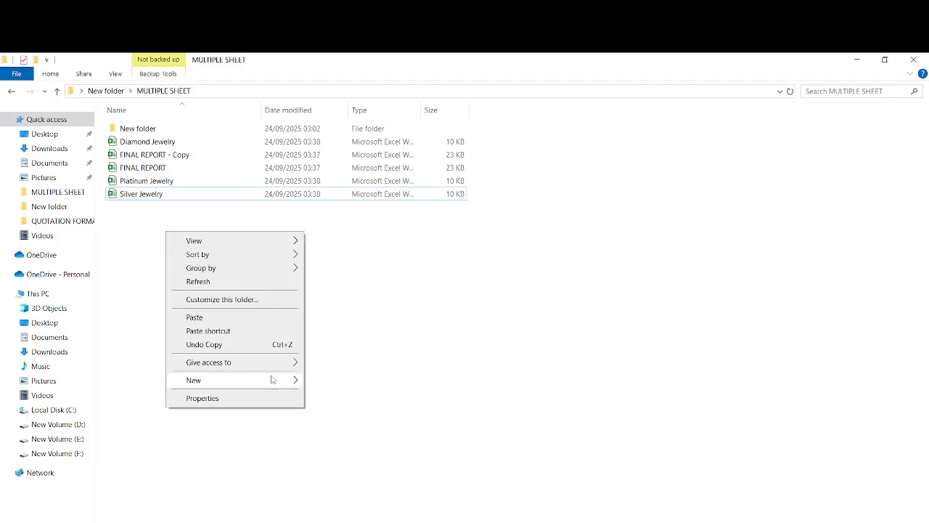
mouse_move(274, 382)
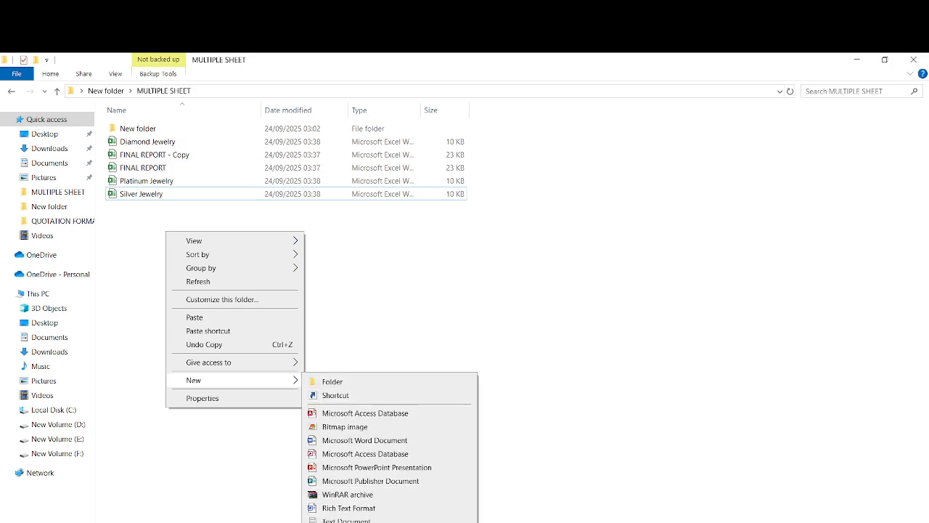
click(405, 522)
click(308, 371)
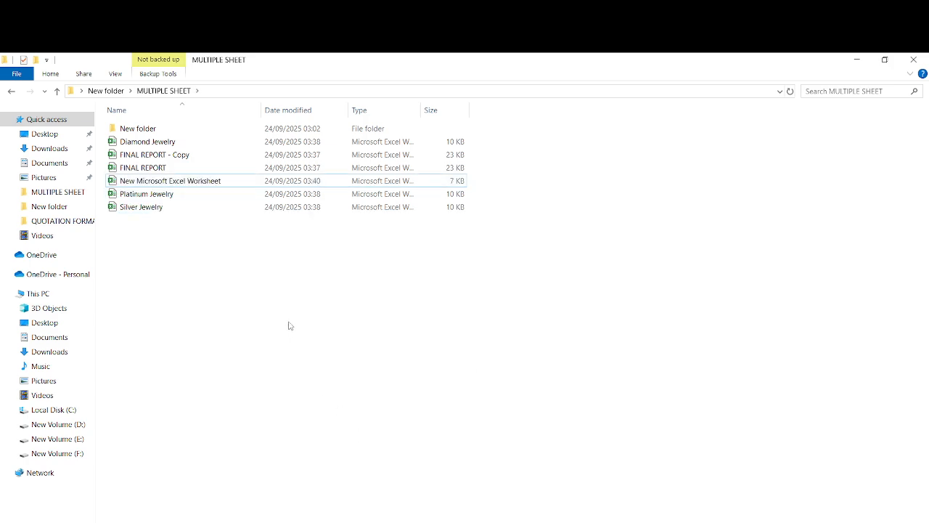
double_click(145, 181)
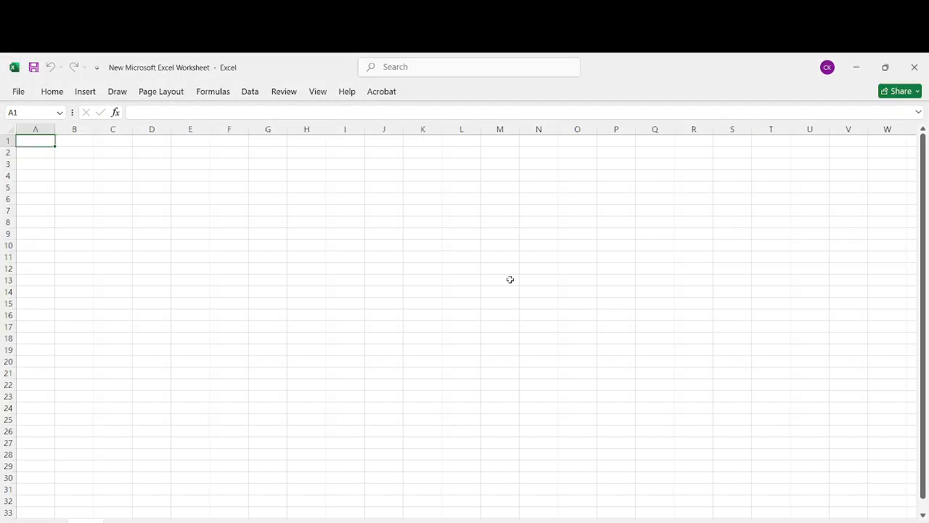
click(857, 67)
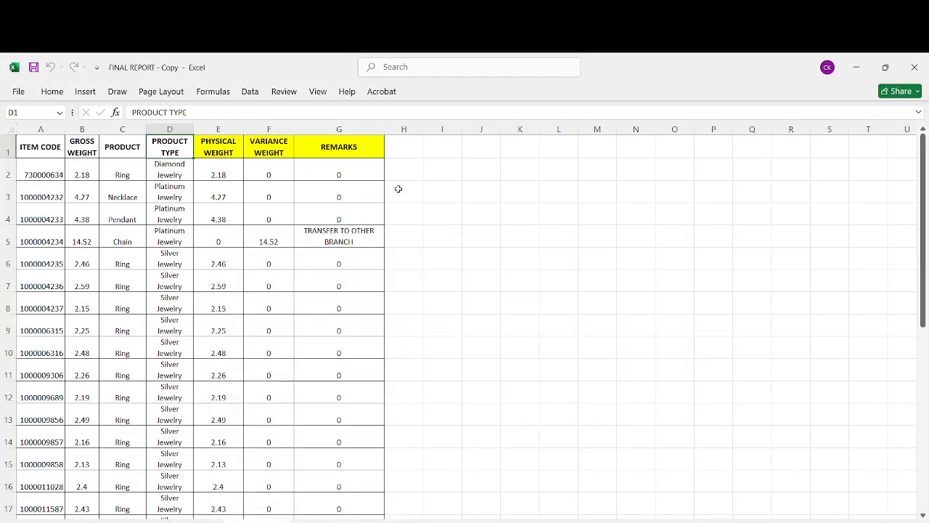
click(926, 65)
- Open the Diamond Jewelry workbook and copy its entire worksheet into the new workbook starting at cell A1
double_click(149, 143)
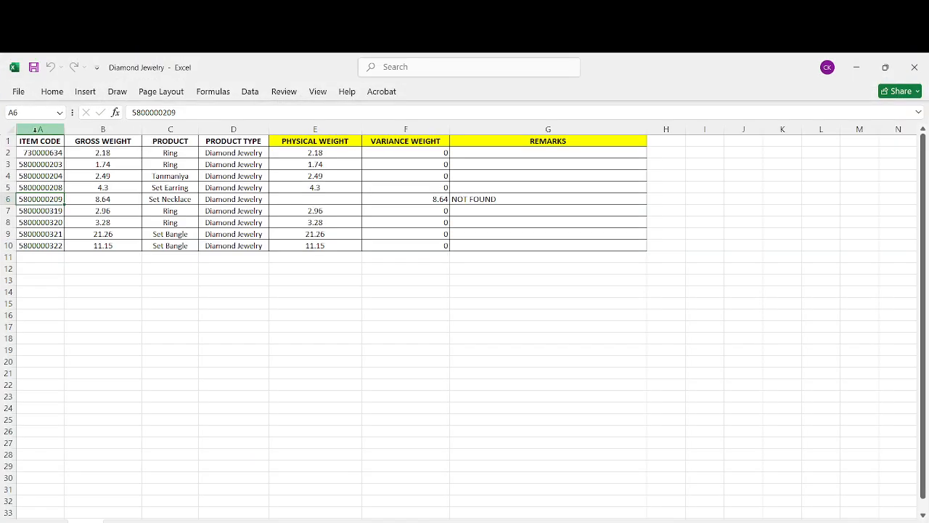
click(6, 129)
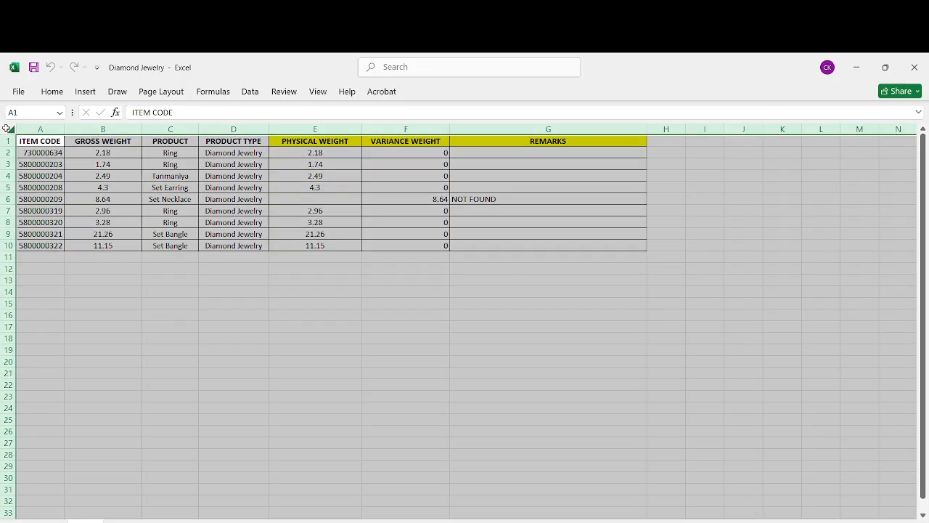
key(ctrl+c)
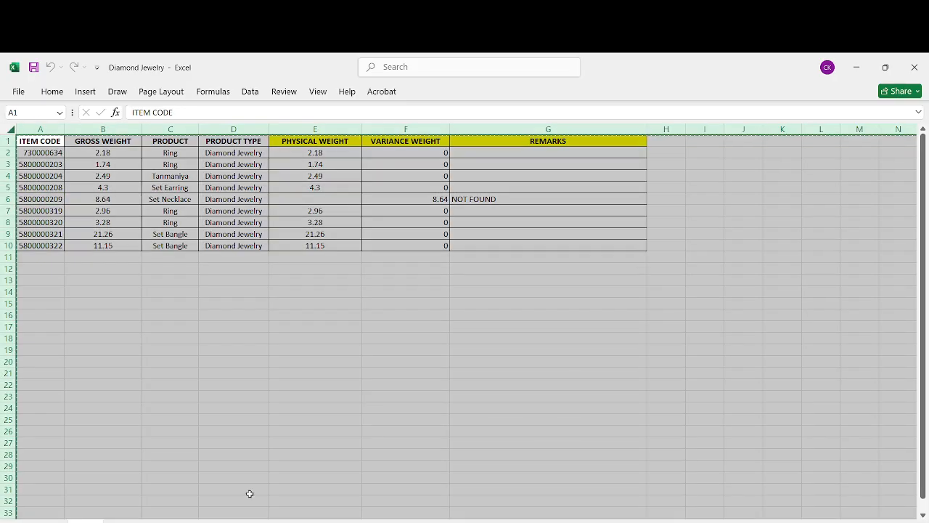
click(459, 522)
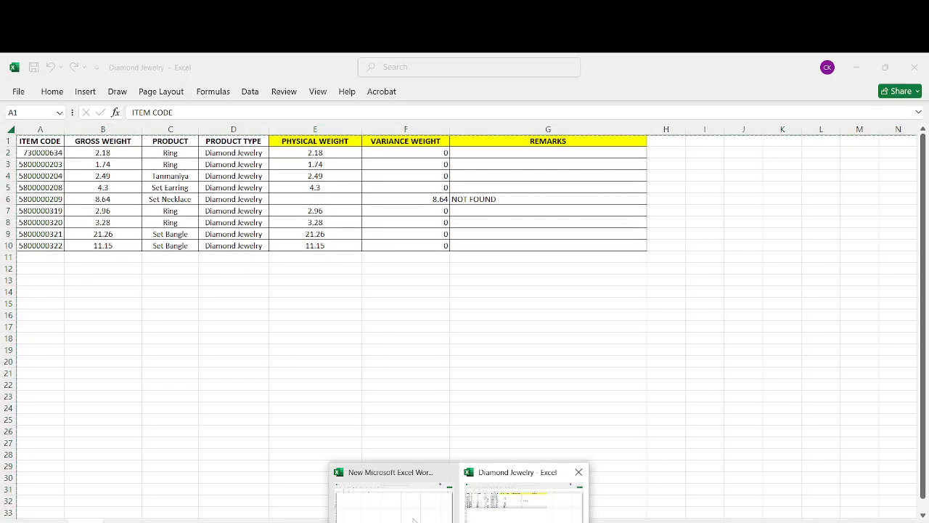
click(430, 519)
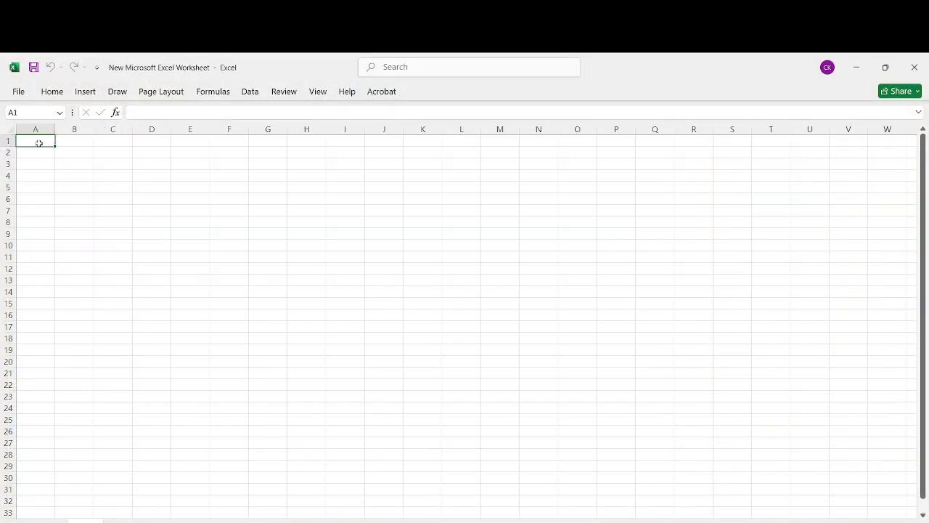
key(ctrl+v)
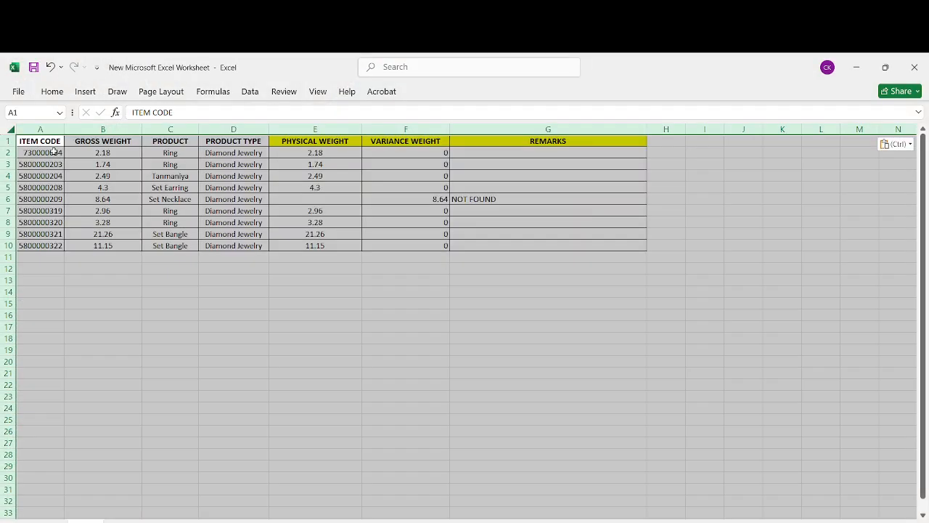
click(201, 266)
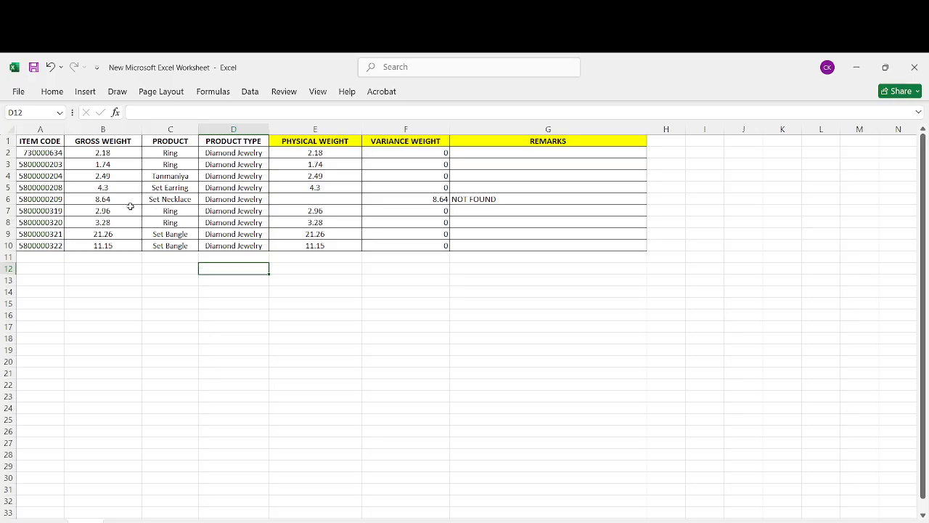
- Rename the worksheet holding the pasted diamond jewelry data and add a second blank worksheet to the new workbook
right_click(84, 521)
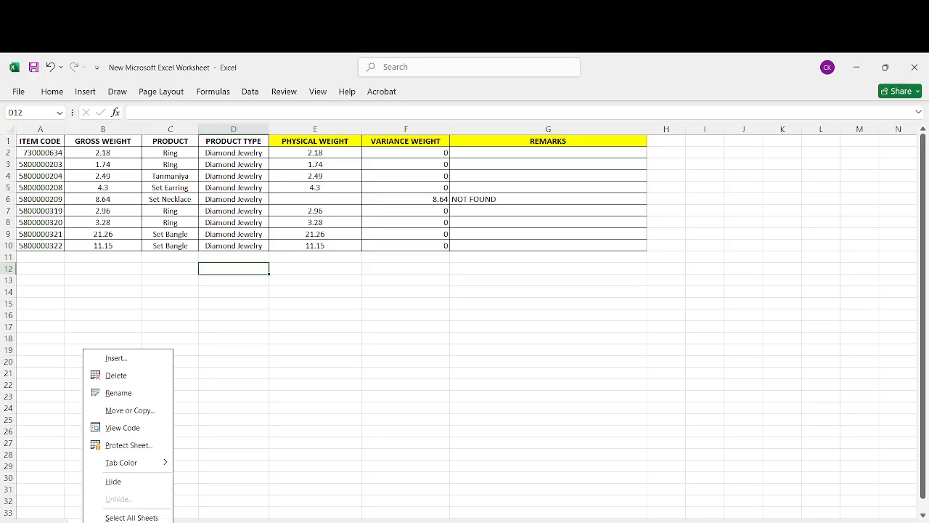
click(112, 390)
text(REPORT)
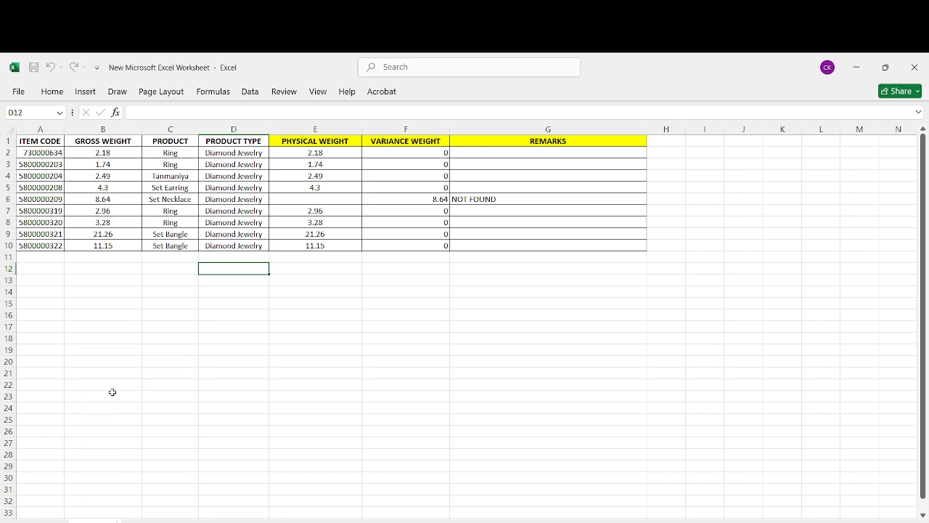
text(T)
key(Return)
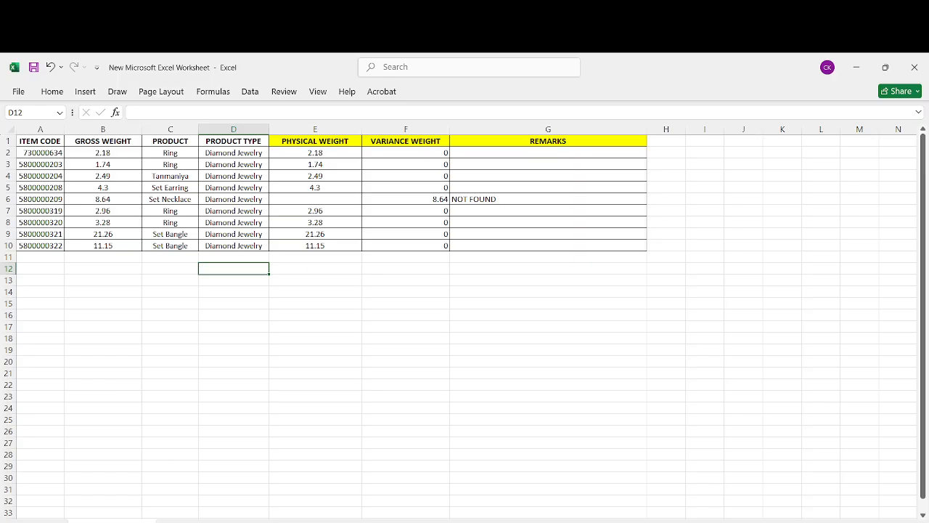
click(187, 521)
- Open the Platinum Jewelry workbook and copy its entire worksheet into the new workbook's blank second sheet at cell A1
key(alt+Tab)
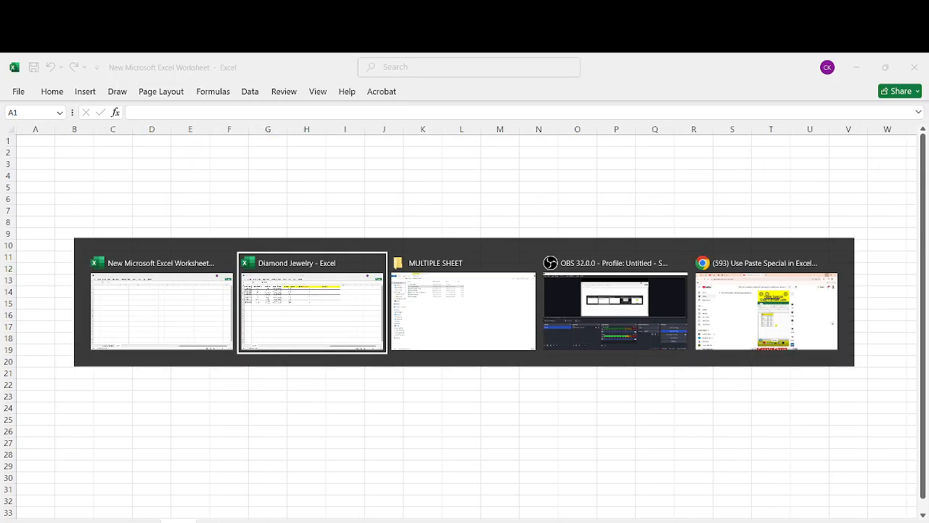
key(alt+Tab)
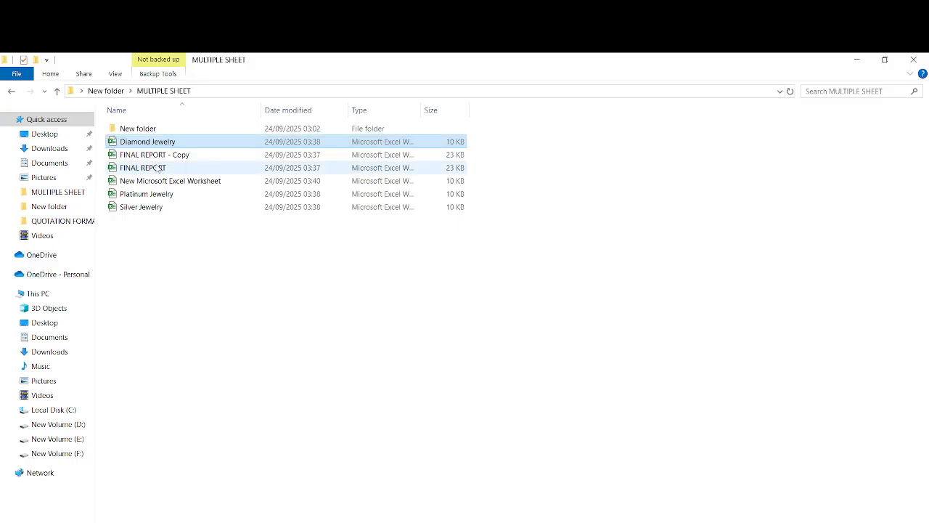
double_click(154, 193)
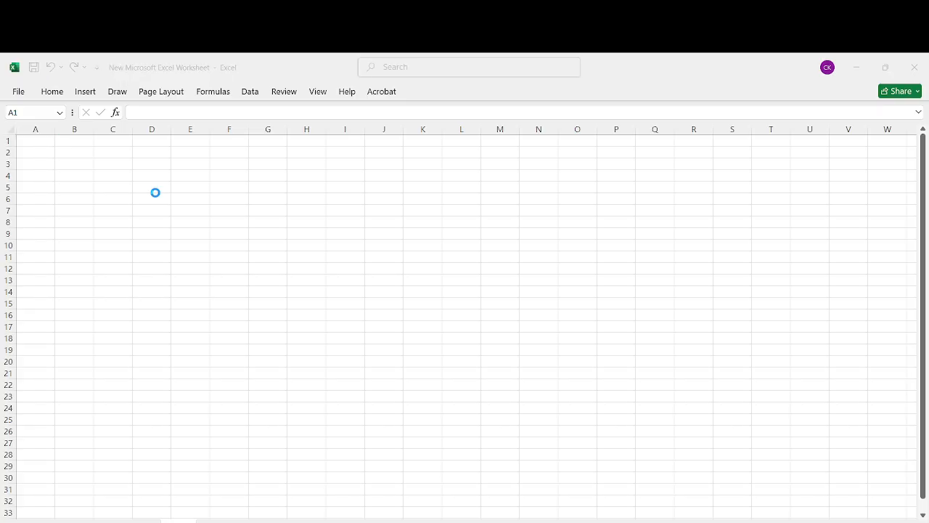
click(10, 128)
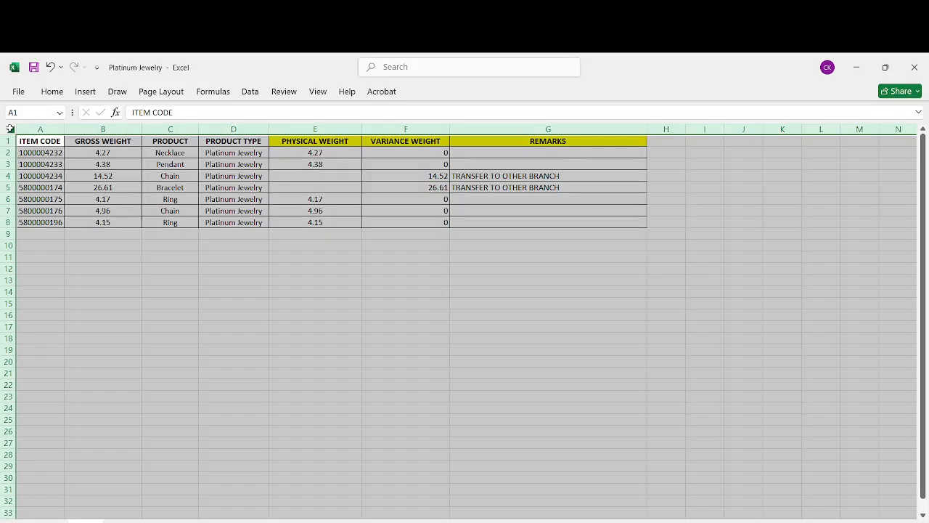
key(ctrl+c)
key(alt+Tab)
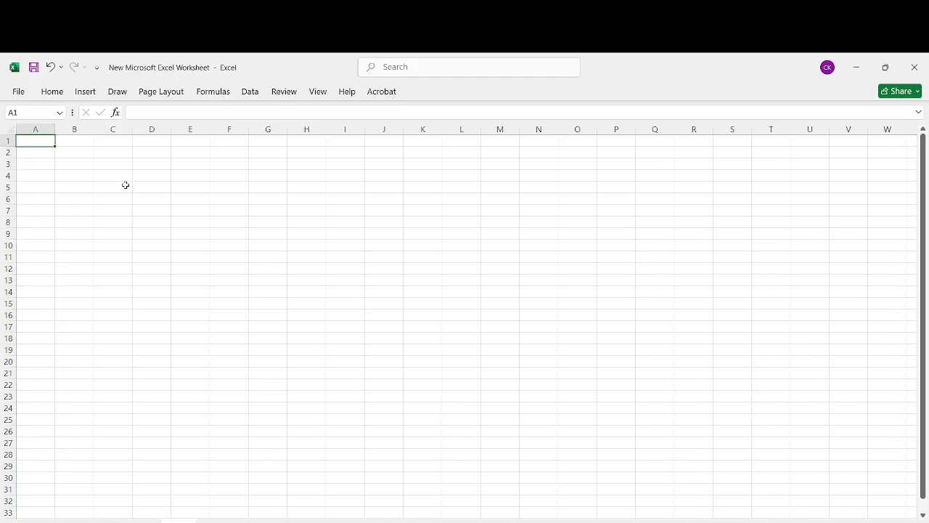
key(ctrl+v)
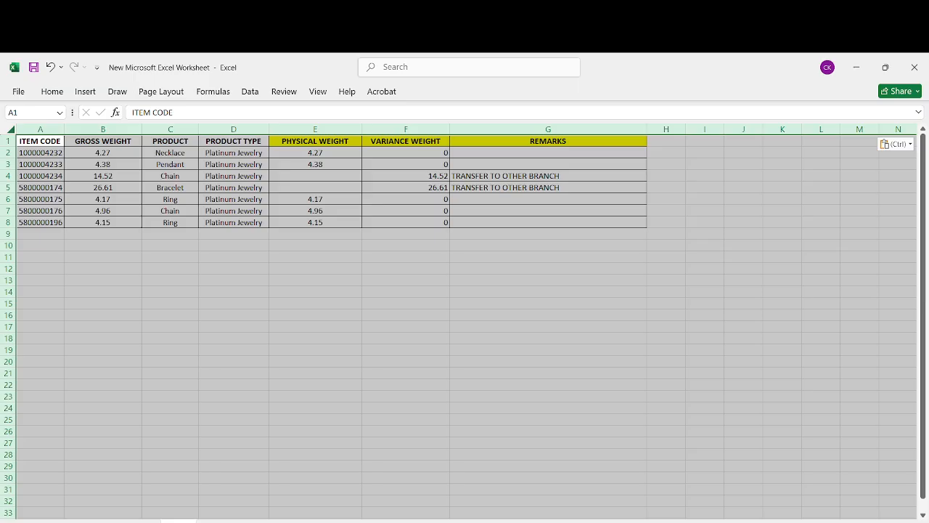
- Rename the second worksheet to identify its platinum jewelry data
right_click(183, 520)
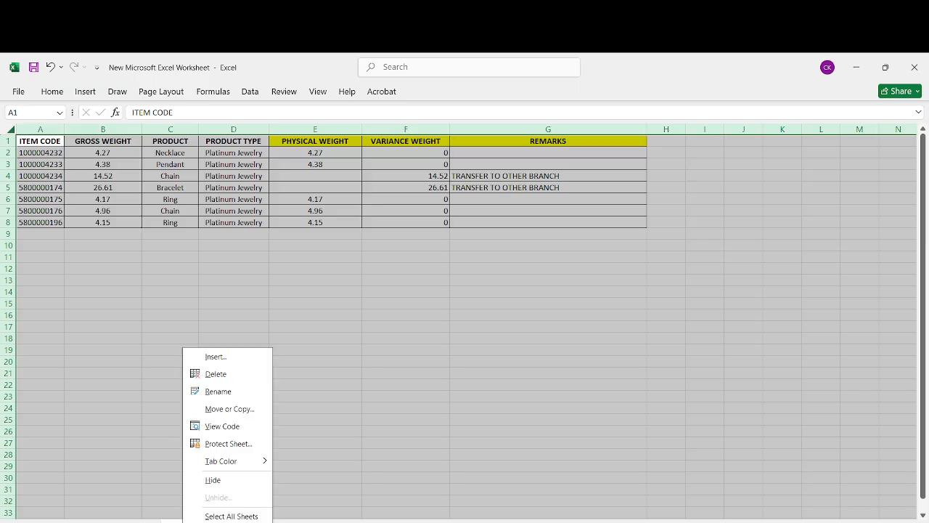
click(217, 391)
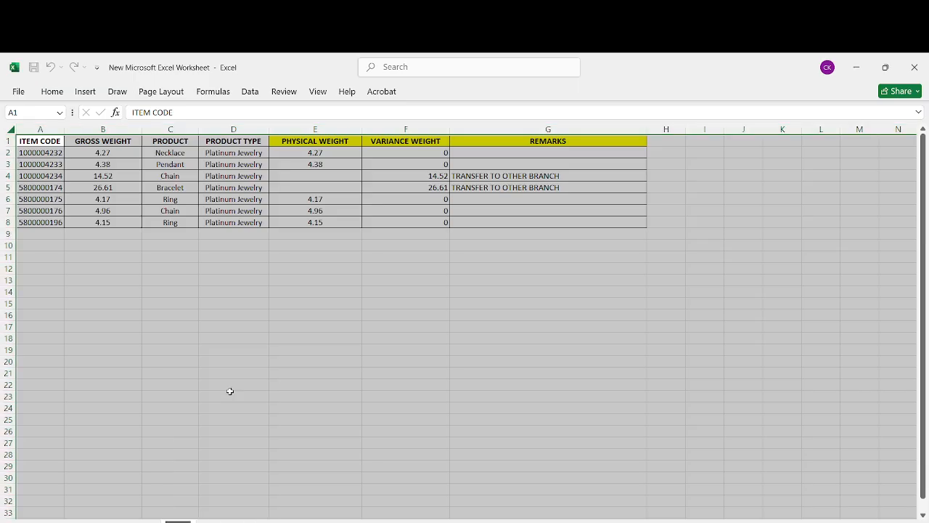
text(tinumelryry)
click(276, 383)
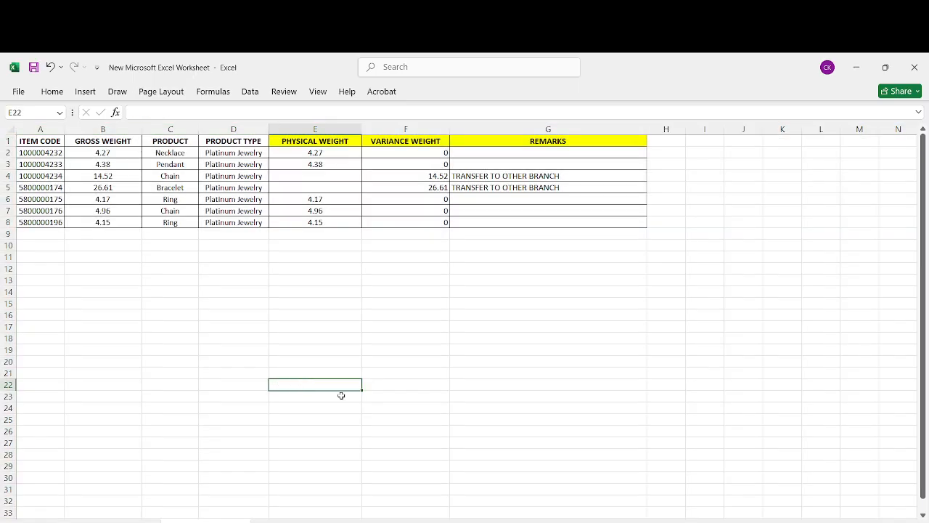
- Open the Silver Jewelry workbook and copy its entire worksheet into the new workbook's blank third sheet at cell A1
key(alt+Tab)
key(alt+Tab)
click(152, 207)
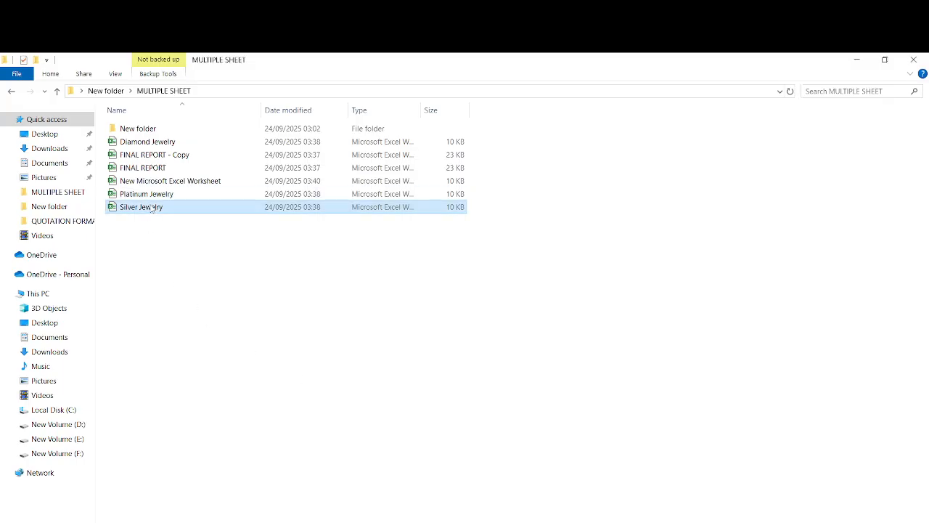
double_click(152, 207)
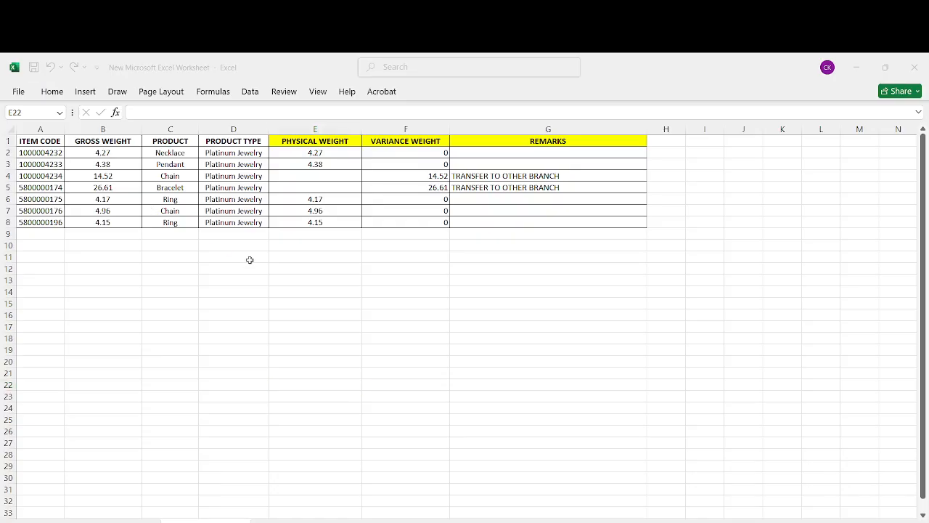
click(7, 130)
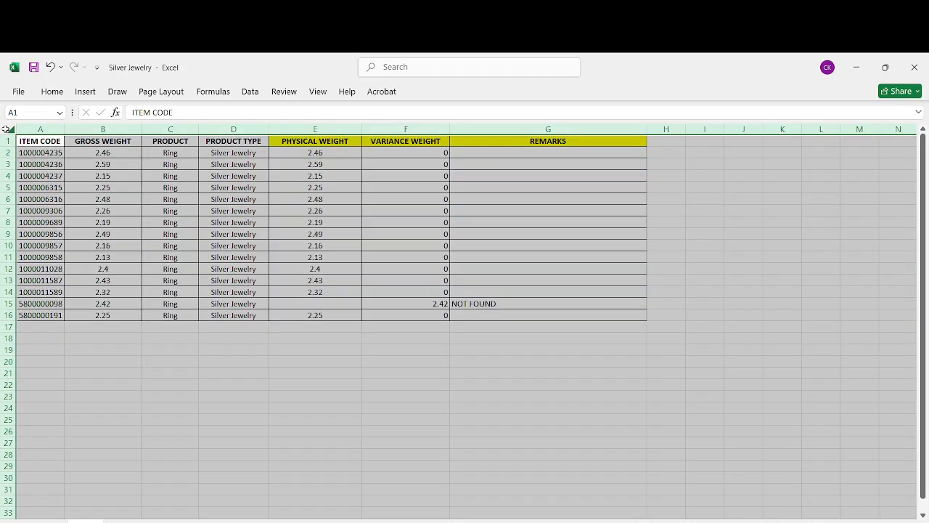
key(ctrl+c)
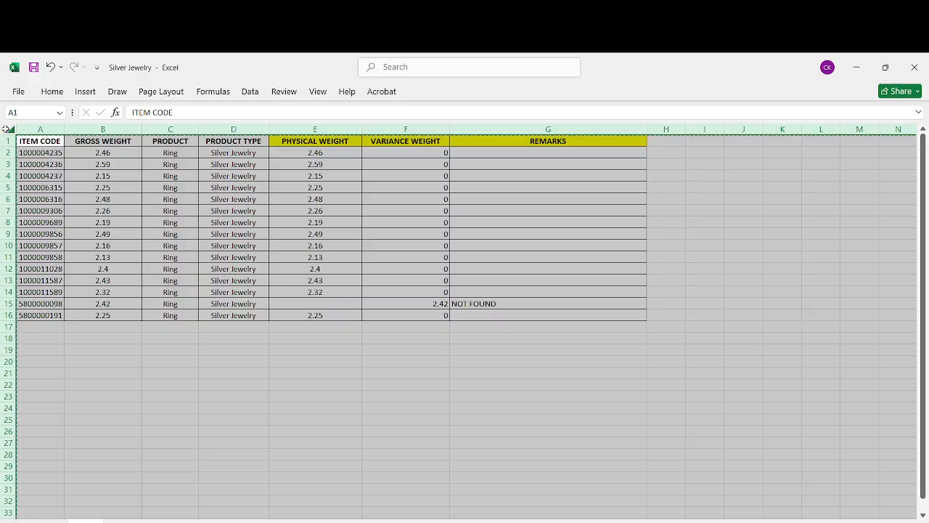
key(alt+Tab)
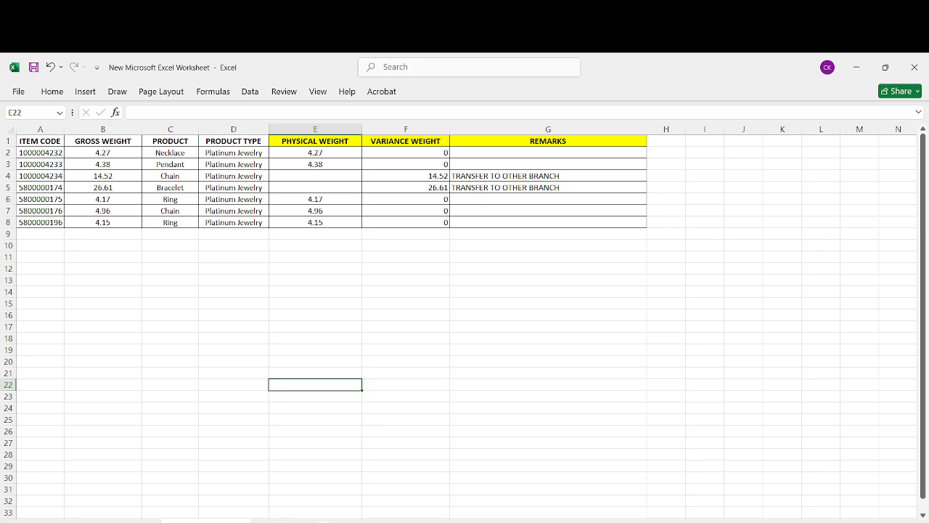
click(323, 521)
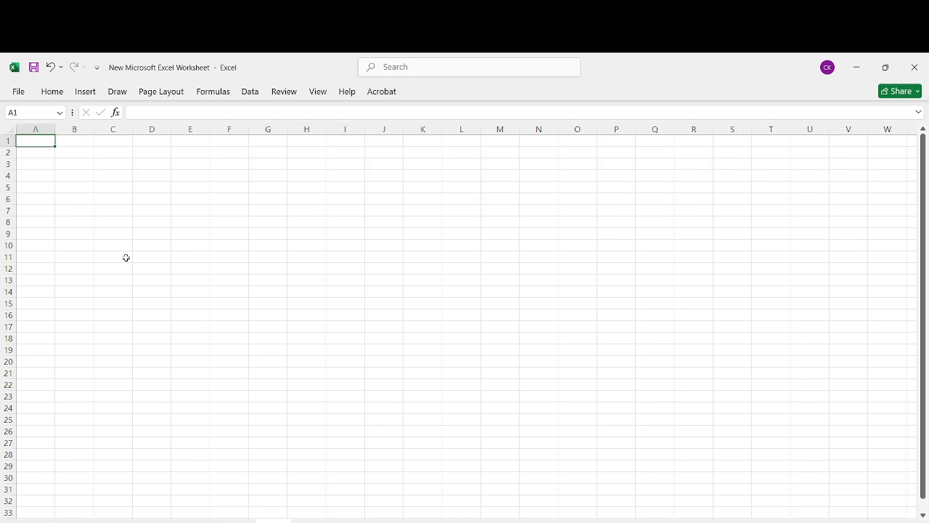
key(ctrl+v)
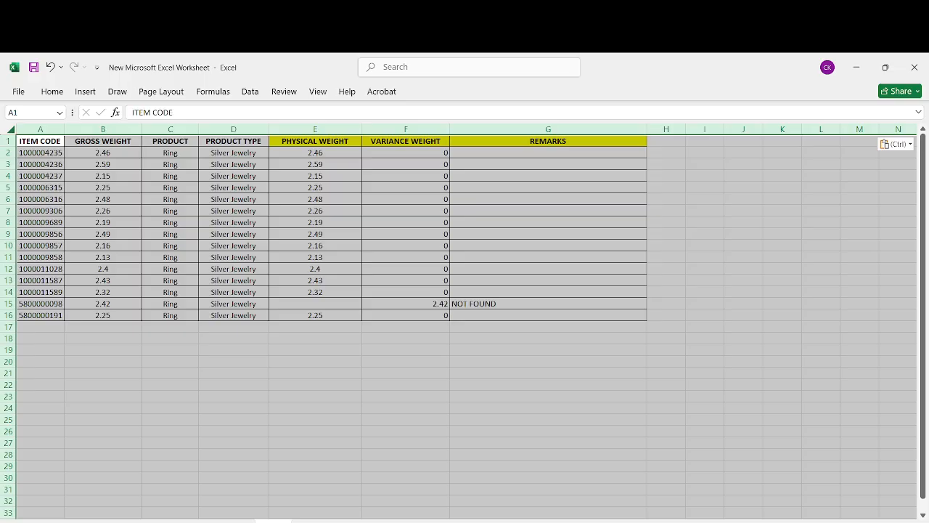
- Rename the third worksheet to identify its silver jewelry data
right_click(276, 521)
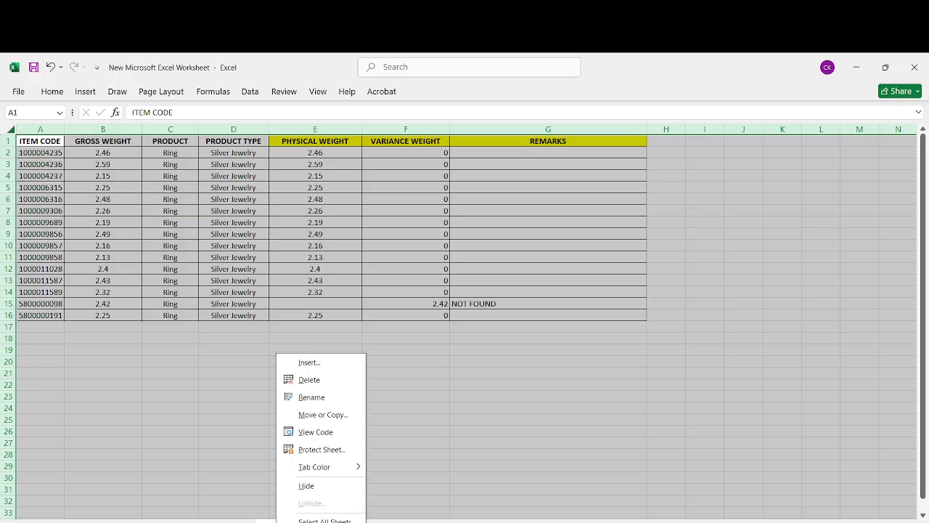
click(313, 398)
text(S)
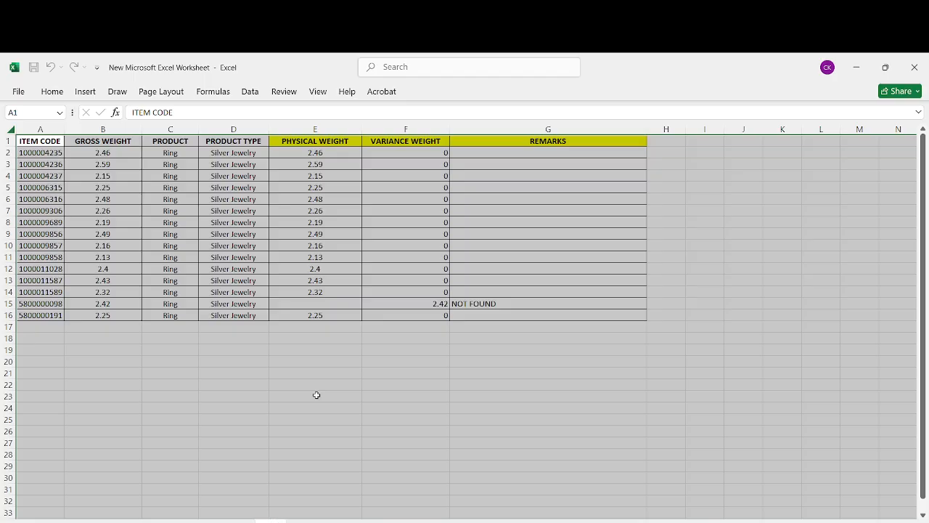
text(et)
key(Return)
click(233, 362)
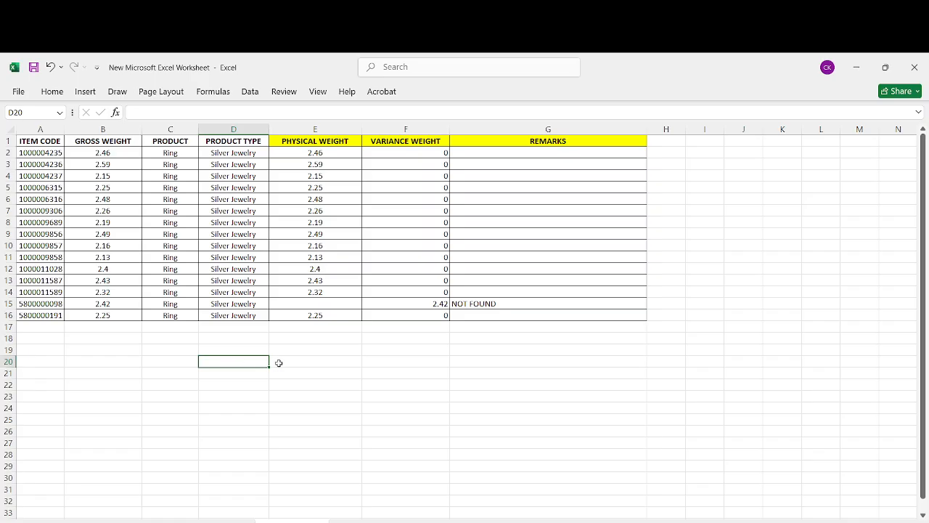
- Add a blank worksheet after the silver jewelry sheet and name it Summary
click(129, 520)
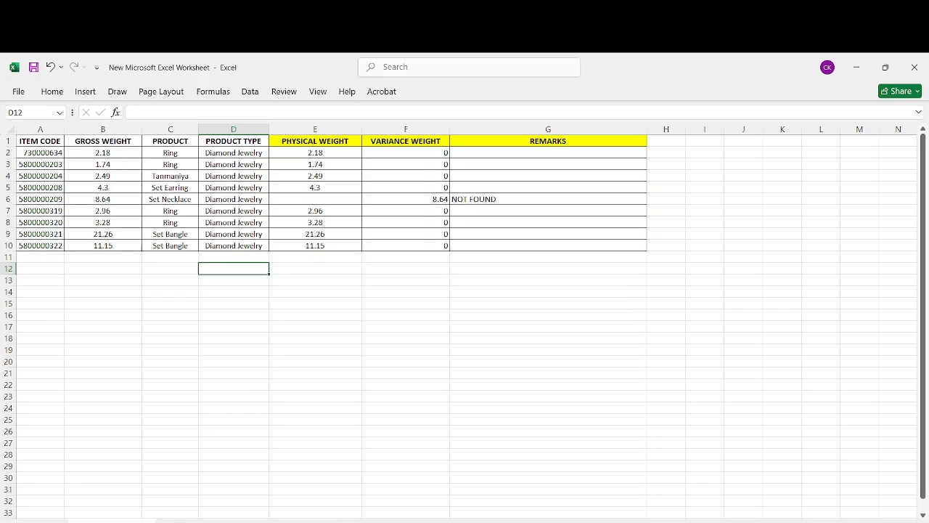
click(187, 520)
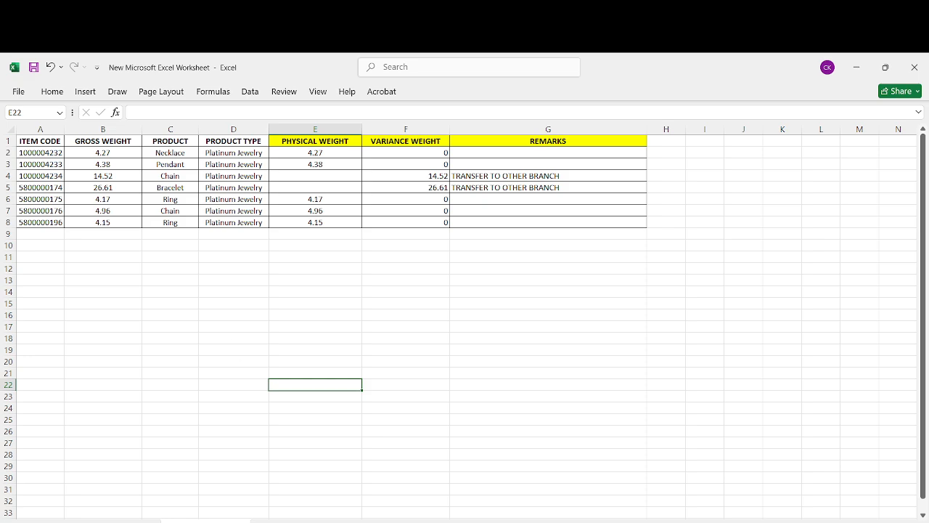
click(290, 520)
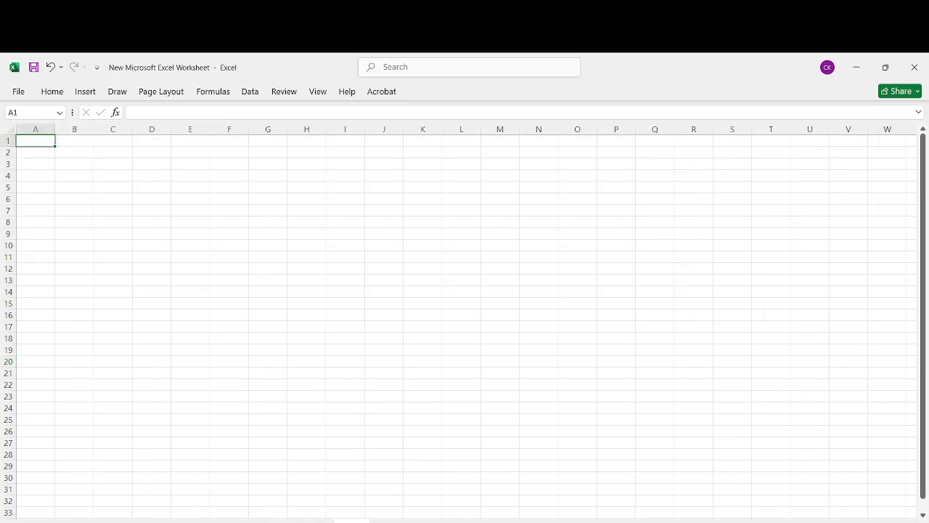
right_click(356, 521)
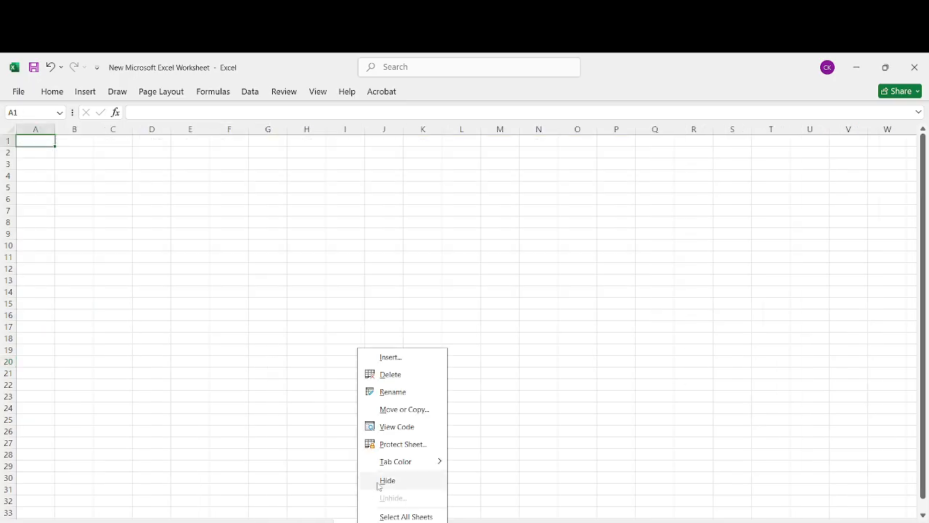
click(402, 395)
text(umma)
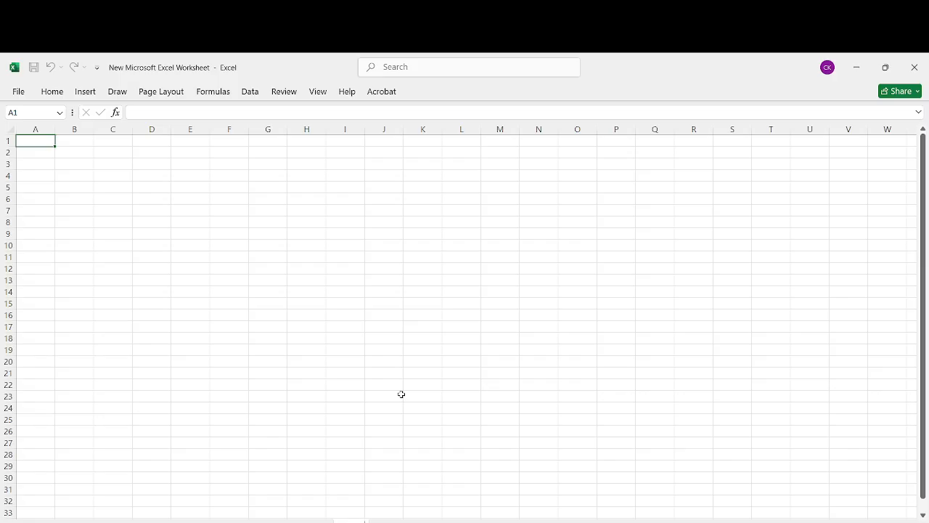
text(ry)
key(Return)
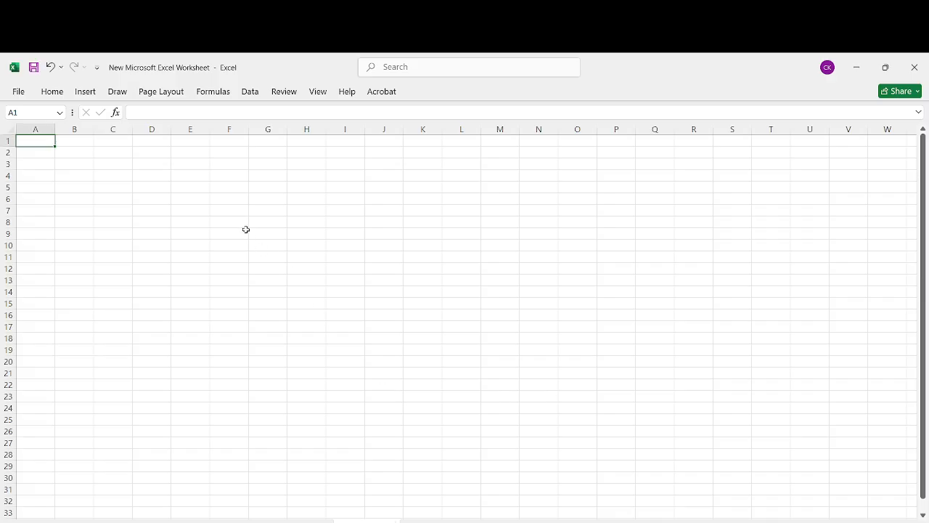
- Open the FINAL REPORT - Copy workbook and copy its entire item list worksheet with the empty physical weight, variance and remarks columns
click(113, 520)
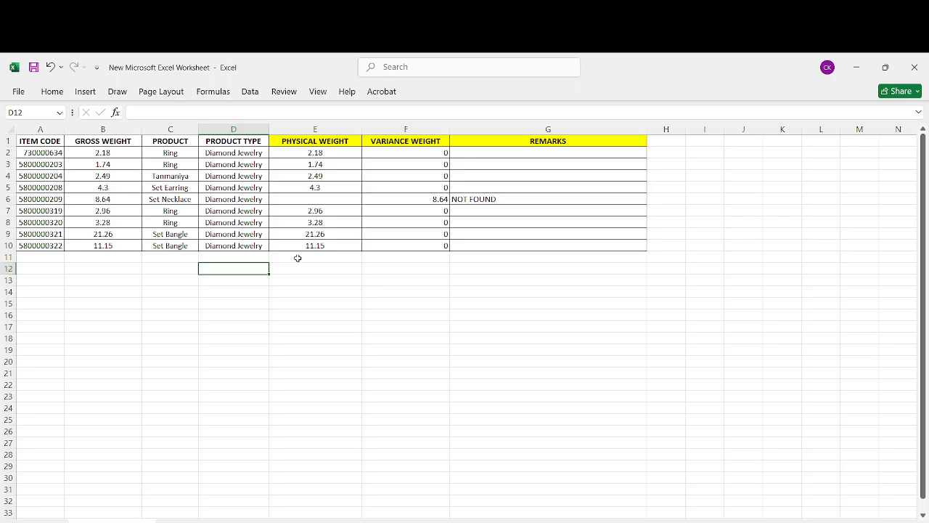
click(367, 521)
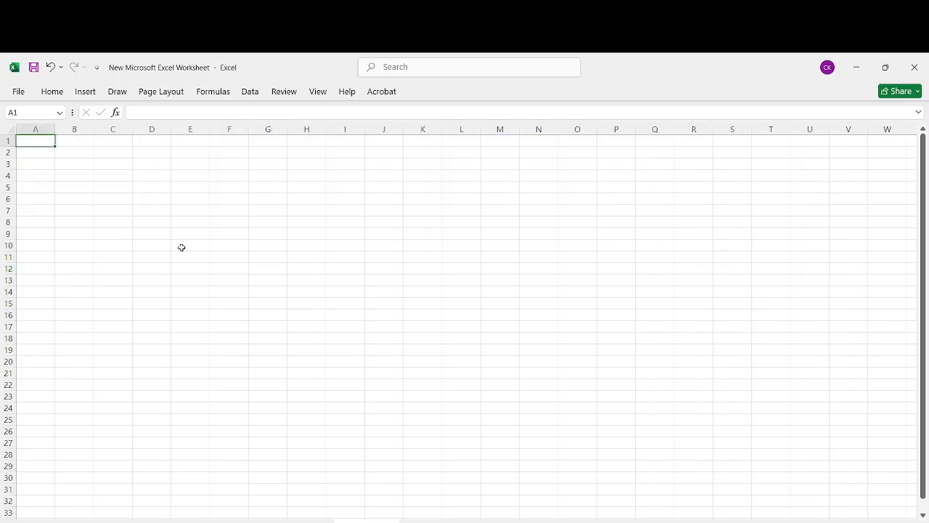
click(182, 247)
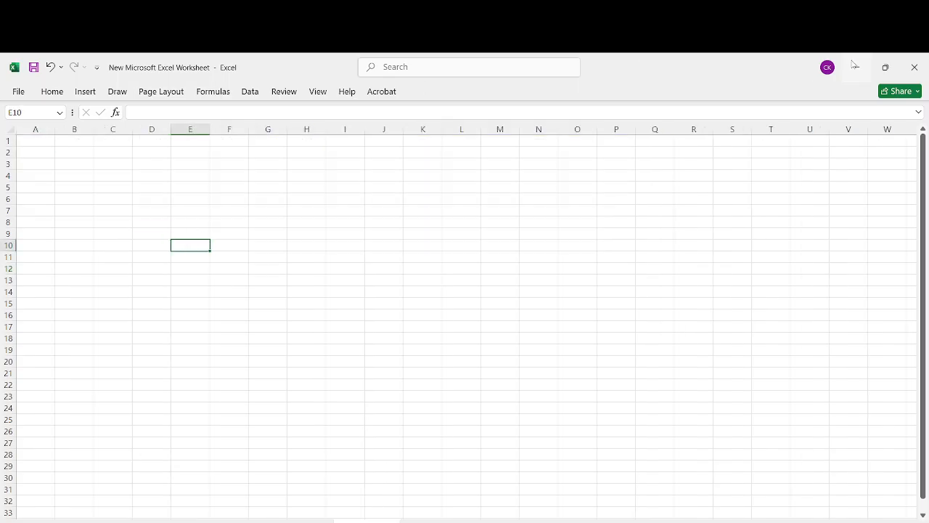
click(855, 66)
click(857, 66)
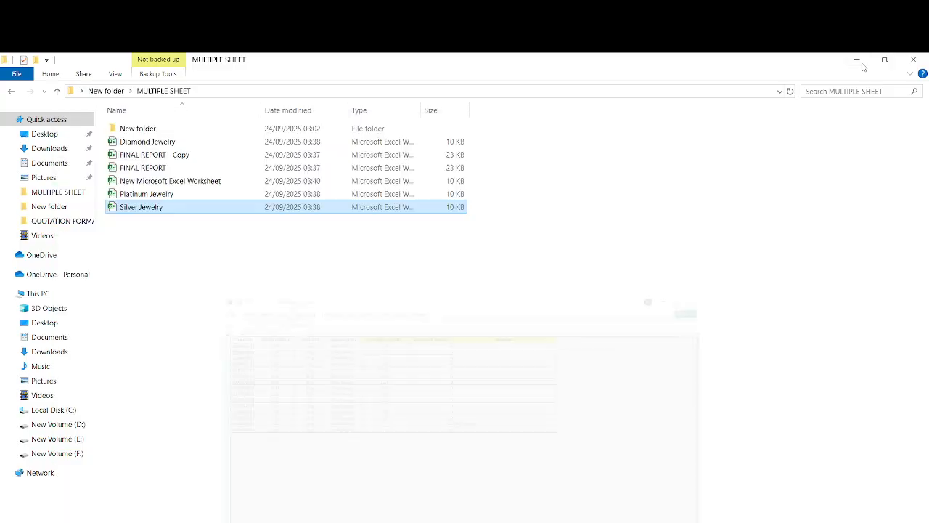
click(155, 157)
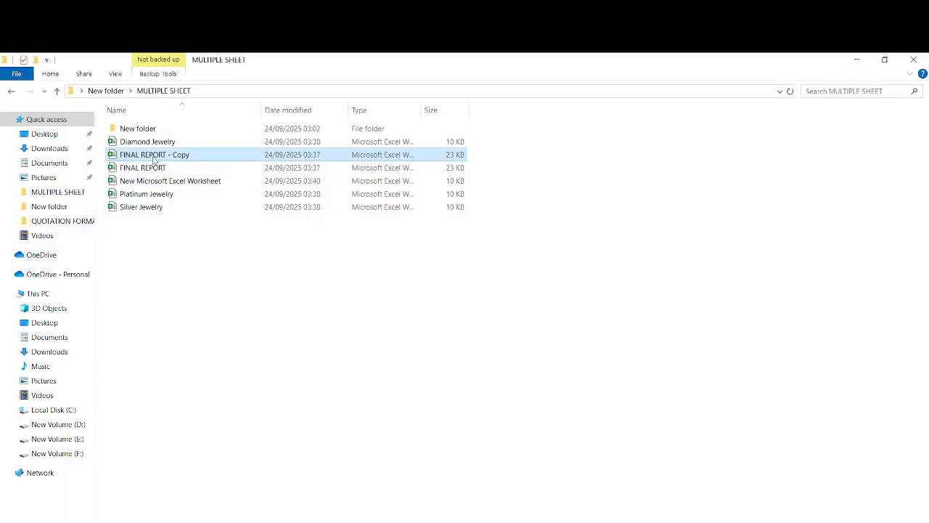
double_click(155, 157)
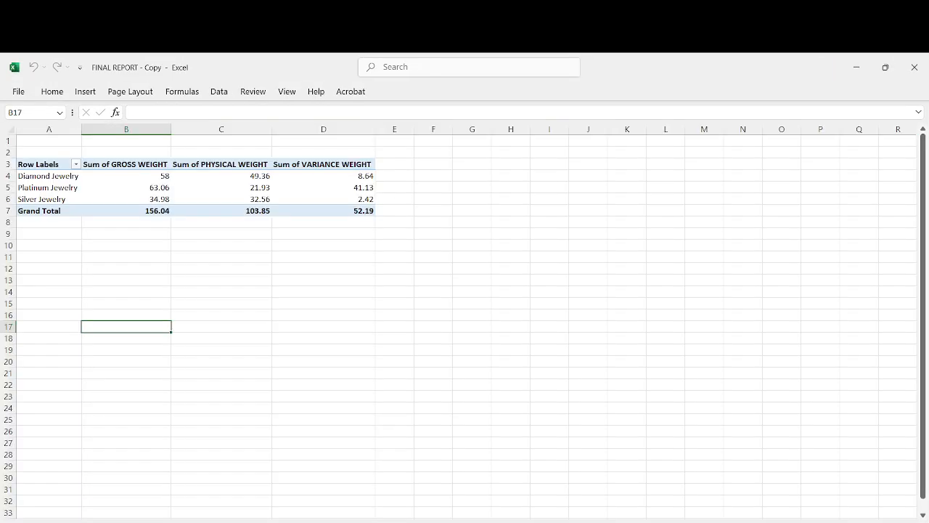
click(86, 521)
click(366, 257)
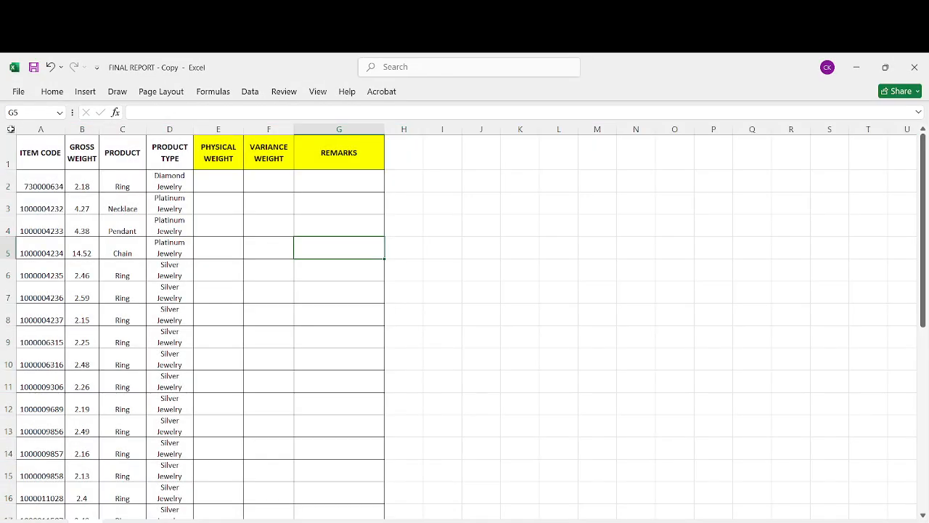
click(11, 129)
key(ctrl+c)
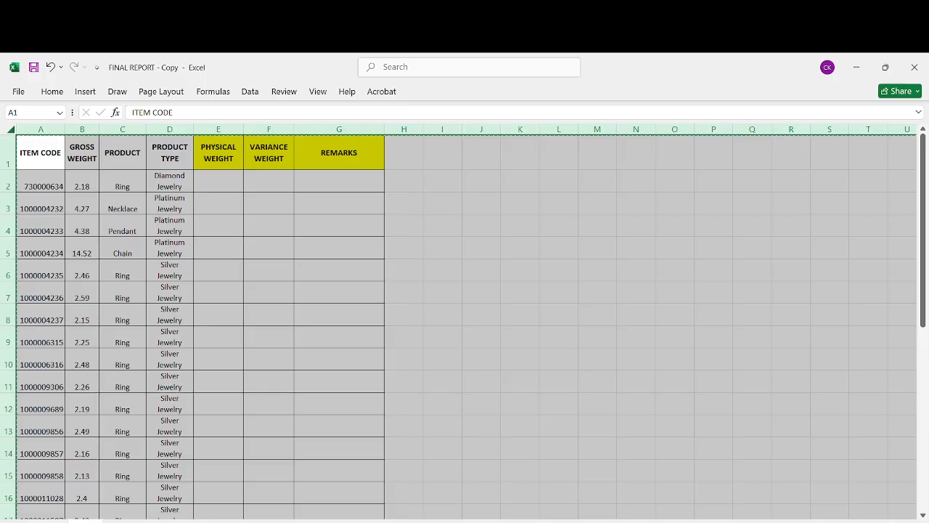
- Paste the copied item list into the new workbook's Summary sheet starting at cell A1
mouse_move(459, 522)
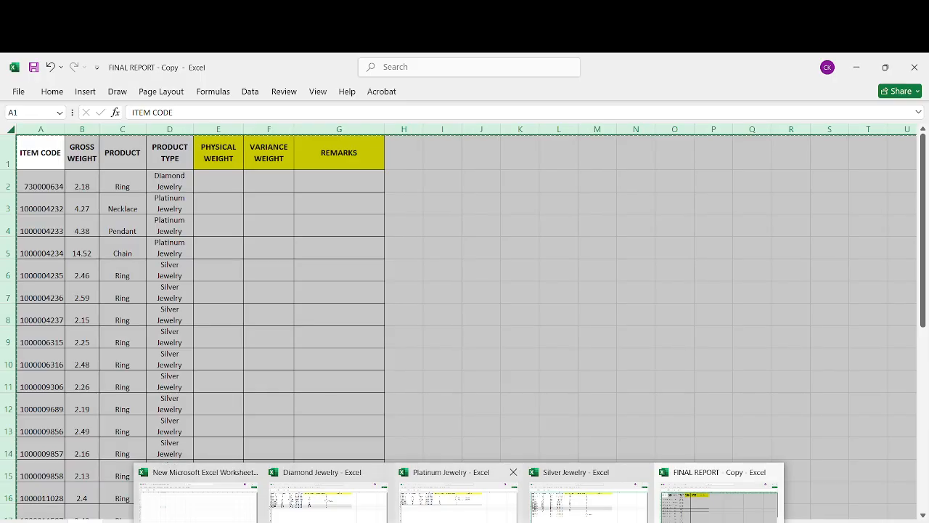
mouse_move(562, 520)
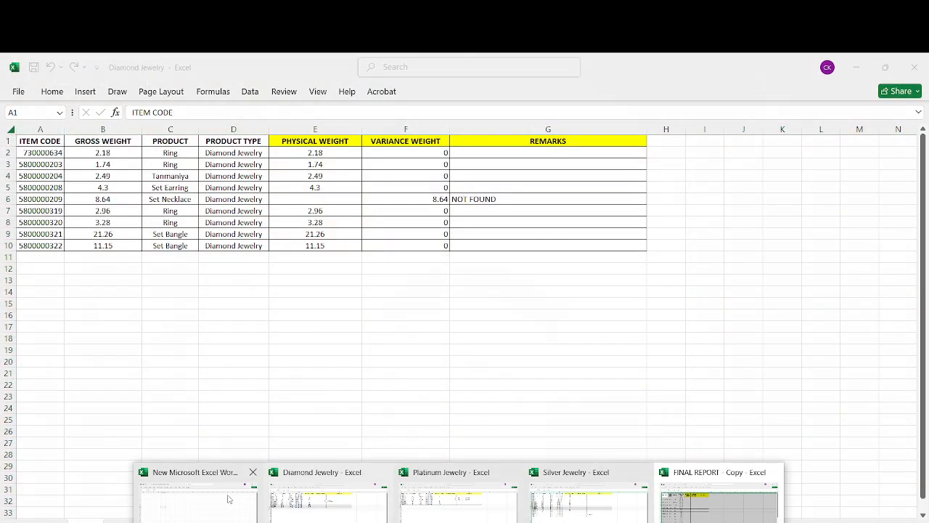
click(196, 501)
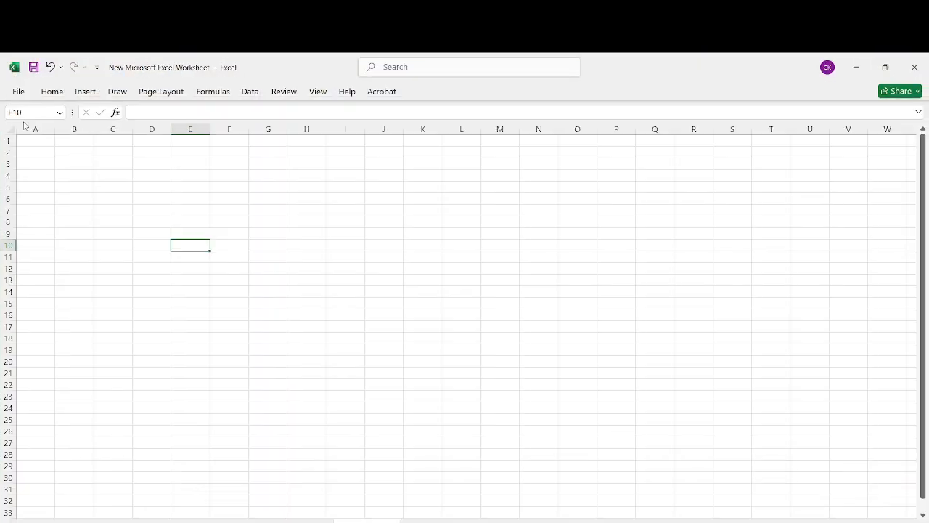
click(36, 142)
key(ctrl+v)
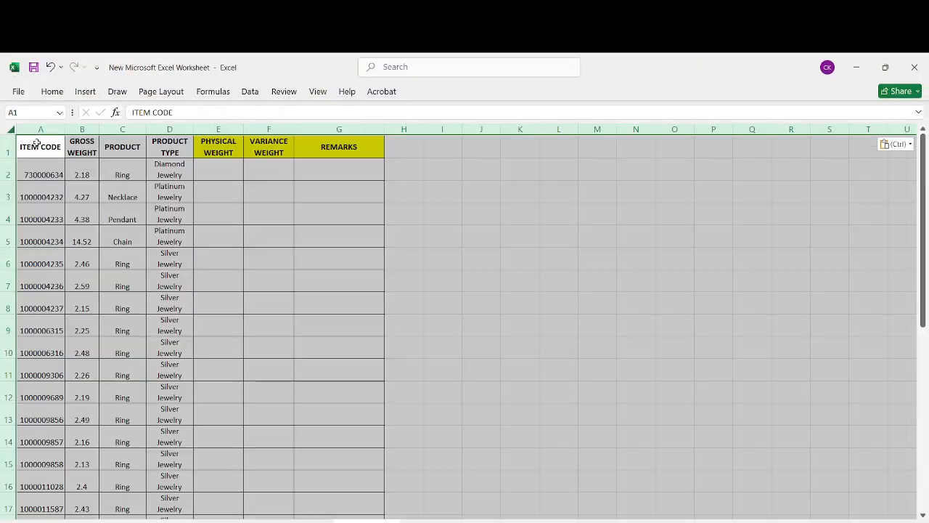
click(564, 245)
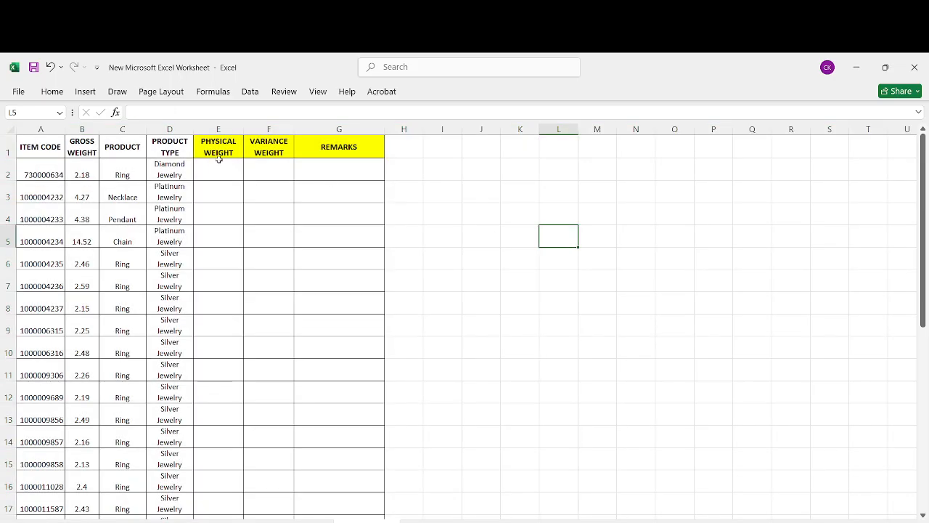
- Examine the Summary sheet's column headings, comparing the filled item columns A to D with the empty Physical Weight, Variance Weight and Remarks columns
click(237, 141)
click(289, 138)
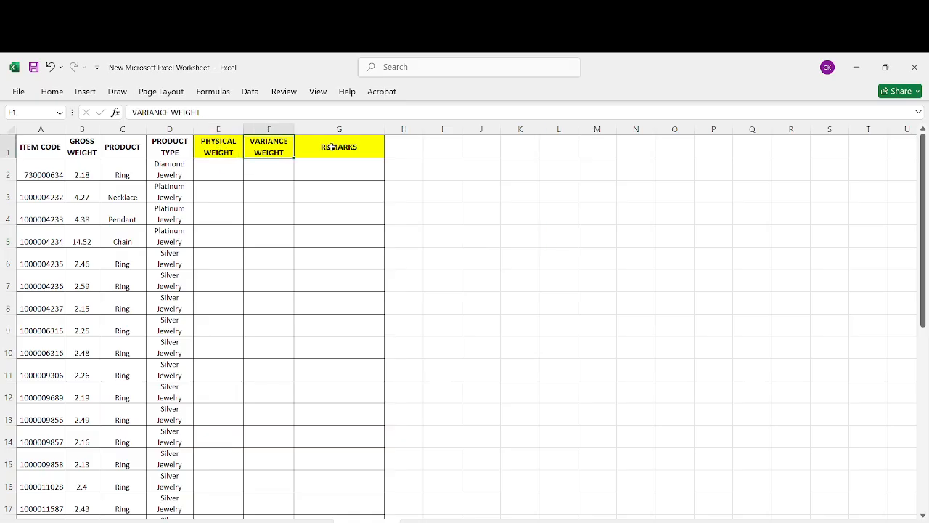
click(330, 146)
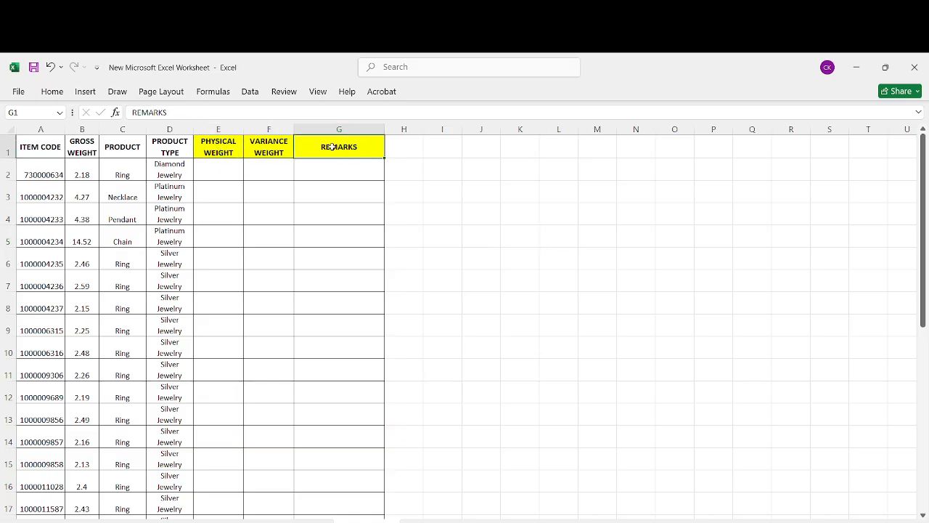
click(228, 146)
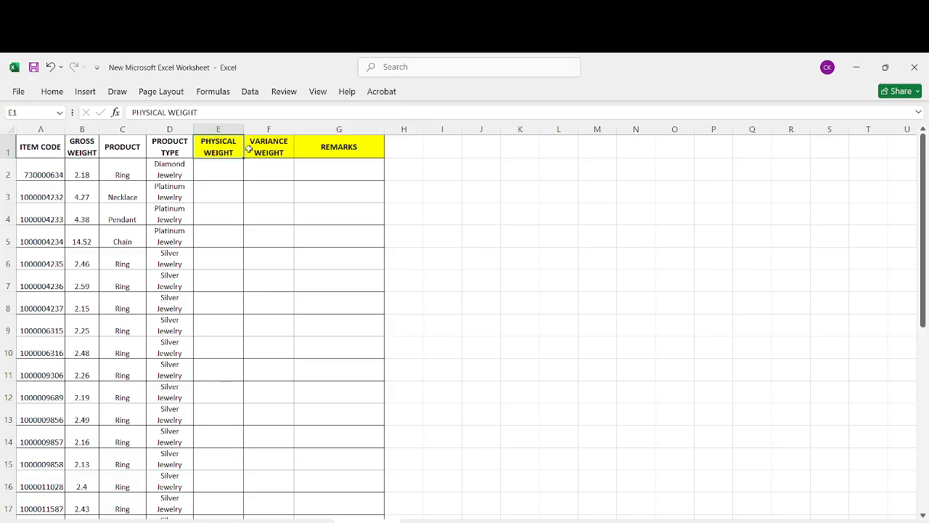
click(259, 150)
click(319, 152)
drag(220, 147, 324, 161)
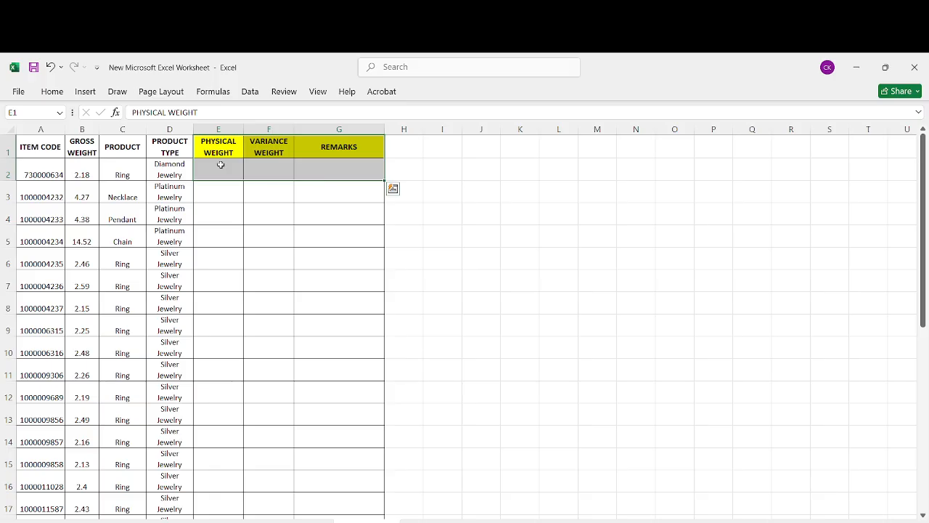
click(39, 149)
drag(40, 149, 164, 151)
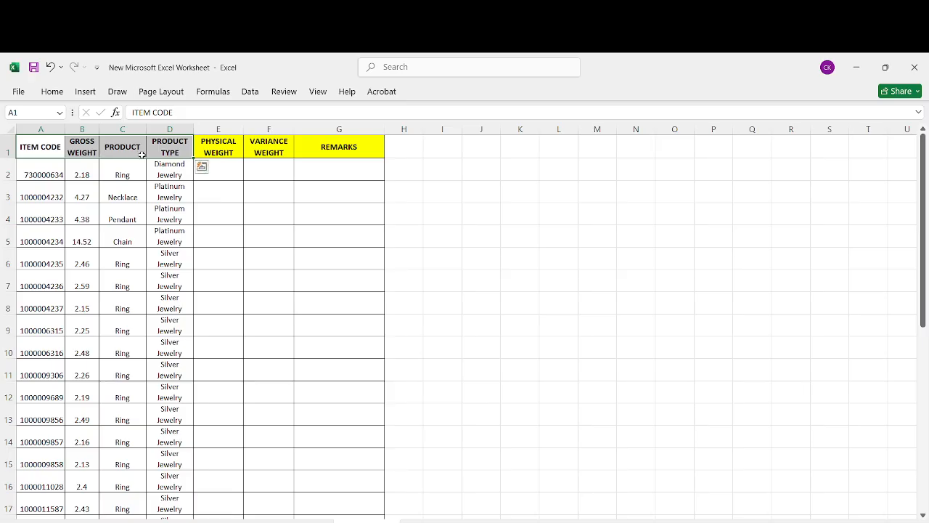
click(238, 152)
drag(238, 158, 323, 152)
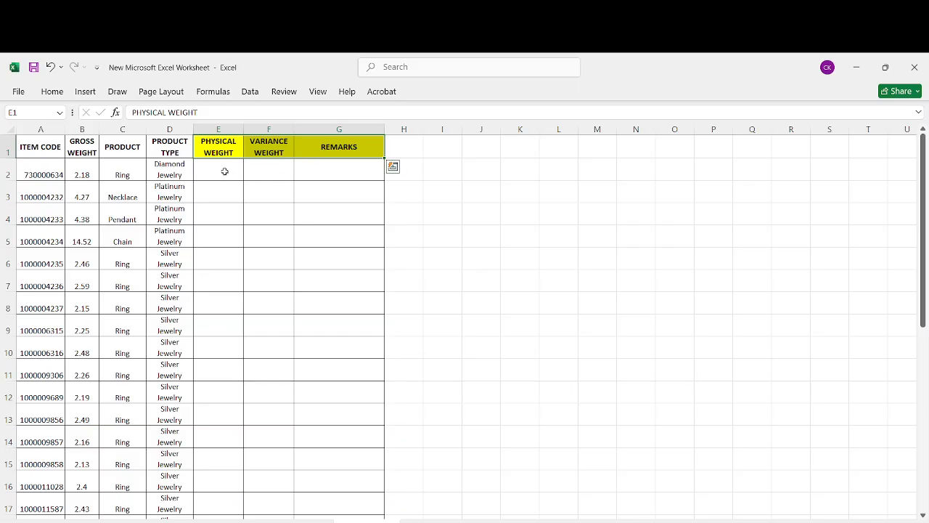
click(224, 172)
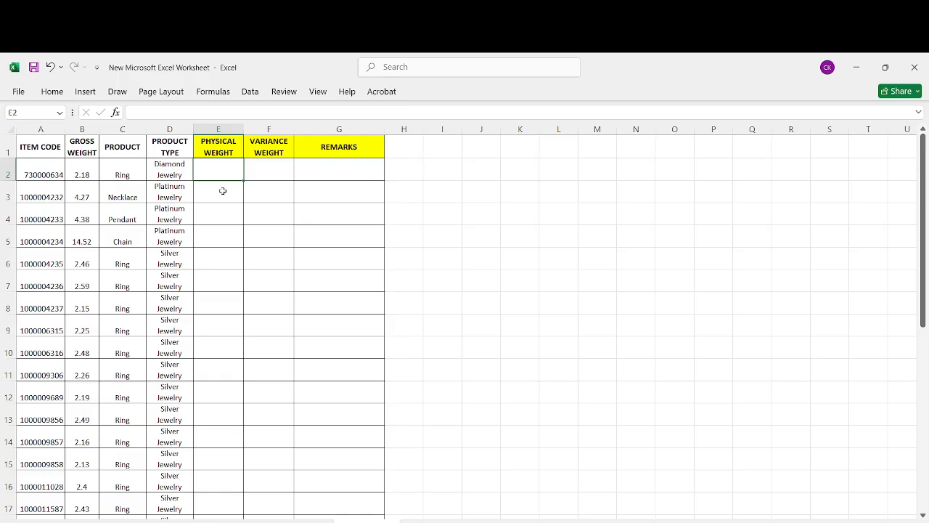
click(247, 320)
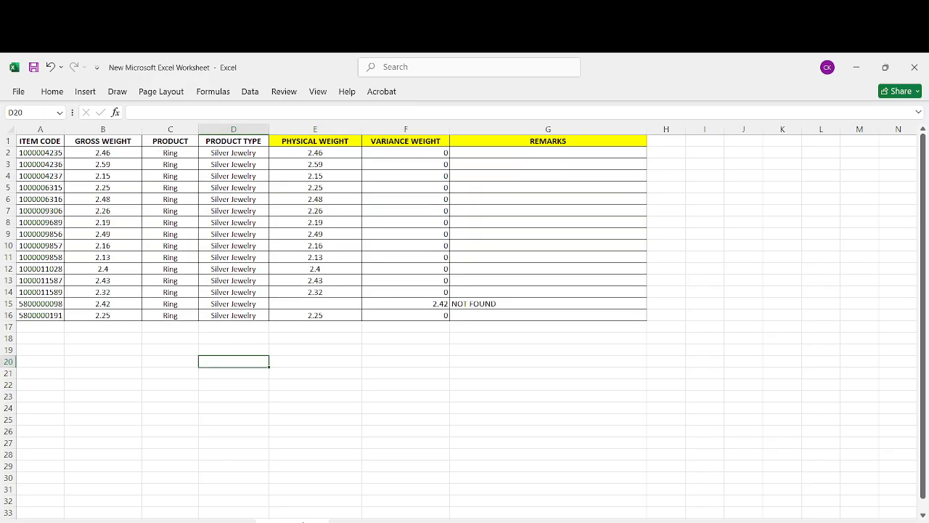
click(355, 442)
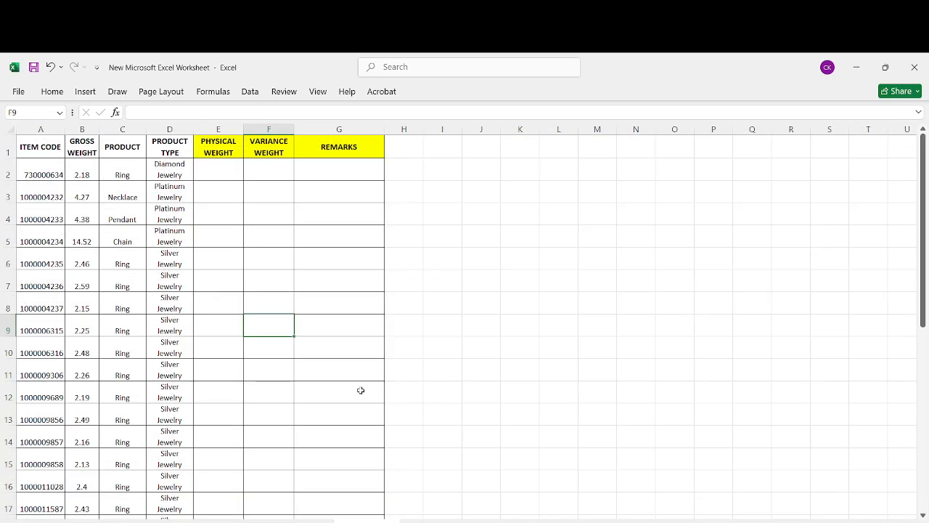
click(228, 170)
- Add filters to the header row of the Summary sheet
click(43, 146)
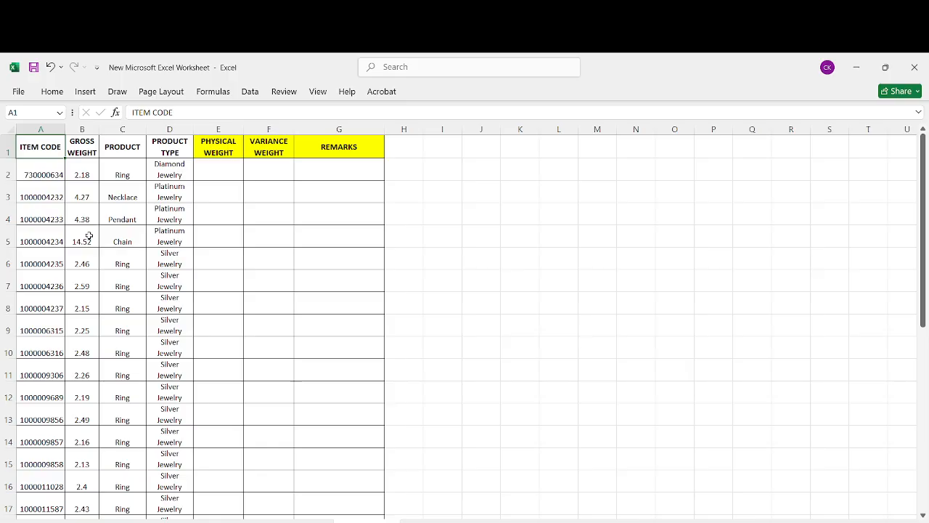
click(52, 91)
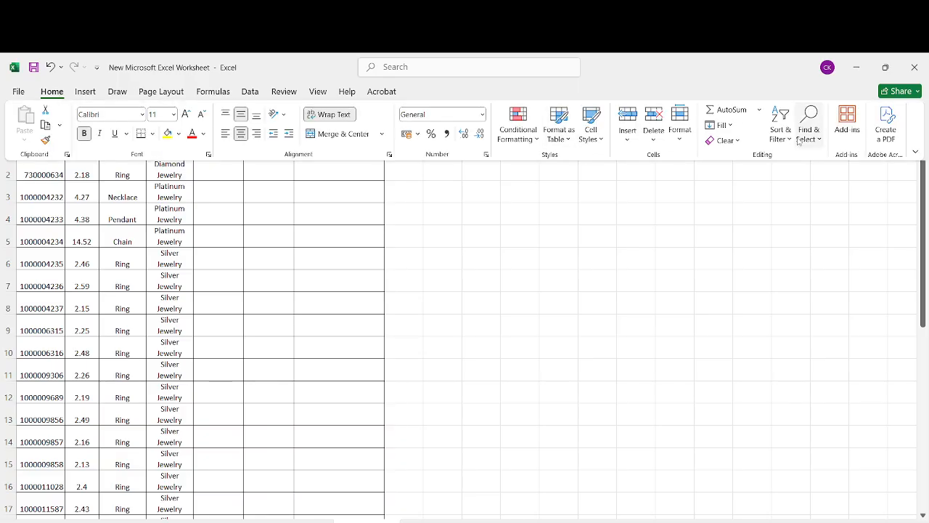
click(781, 131)
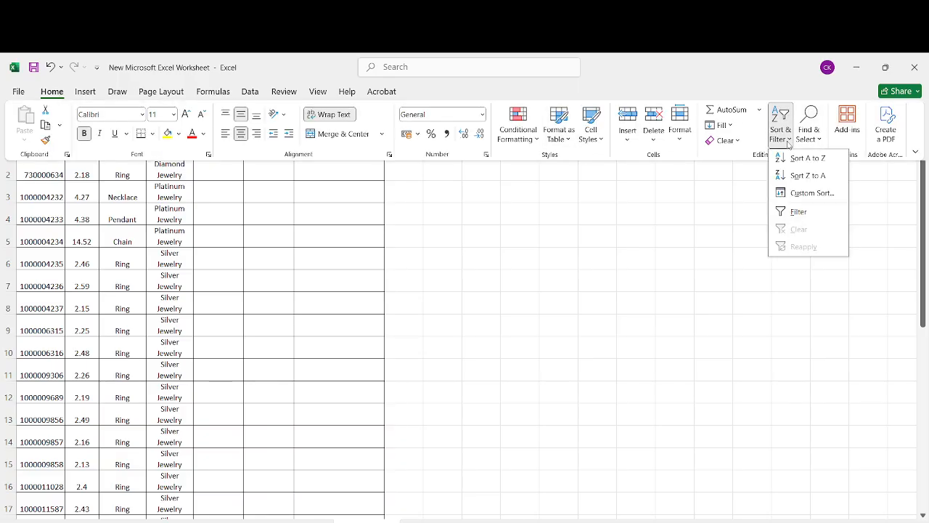
click(799, 212)
click(433, 242)
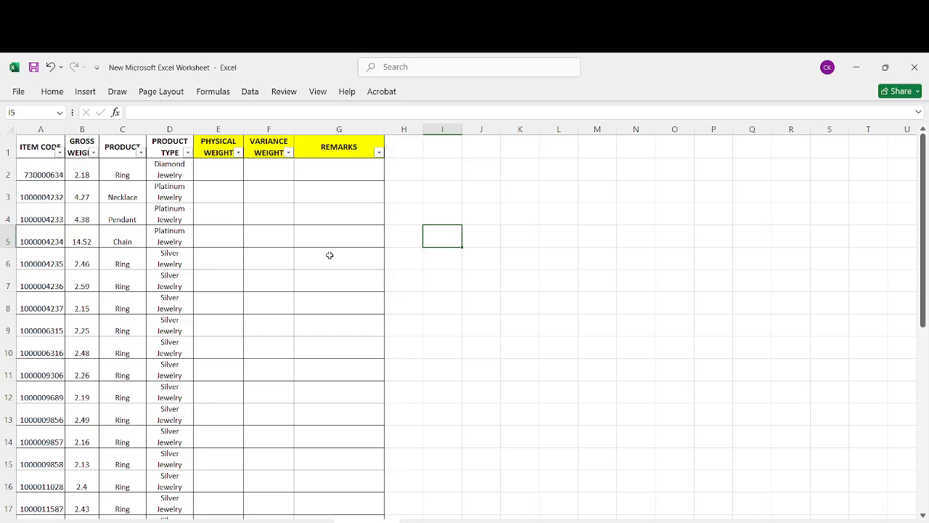
- Remove the header filters from the Summary sheet and reapply them
key(ctrl+shift+l)
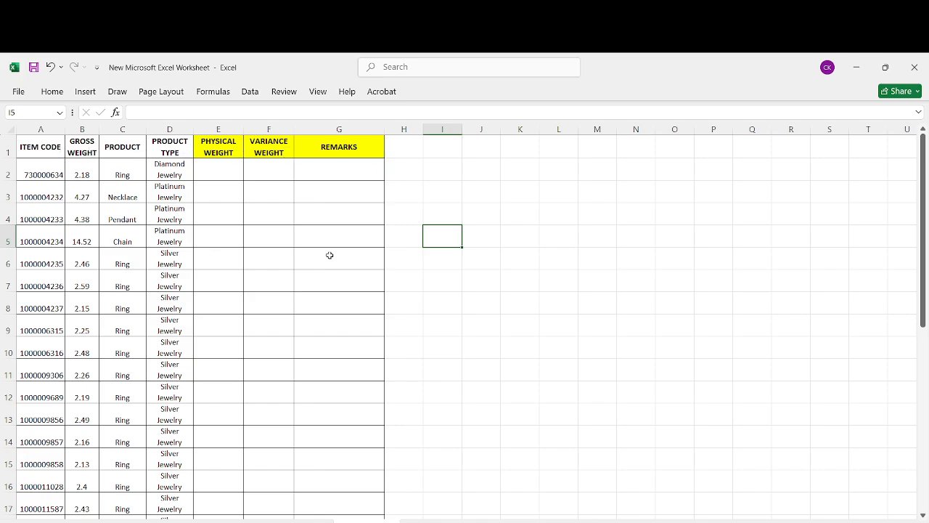
click(236, 150)
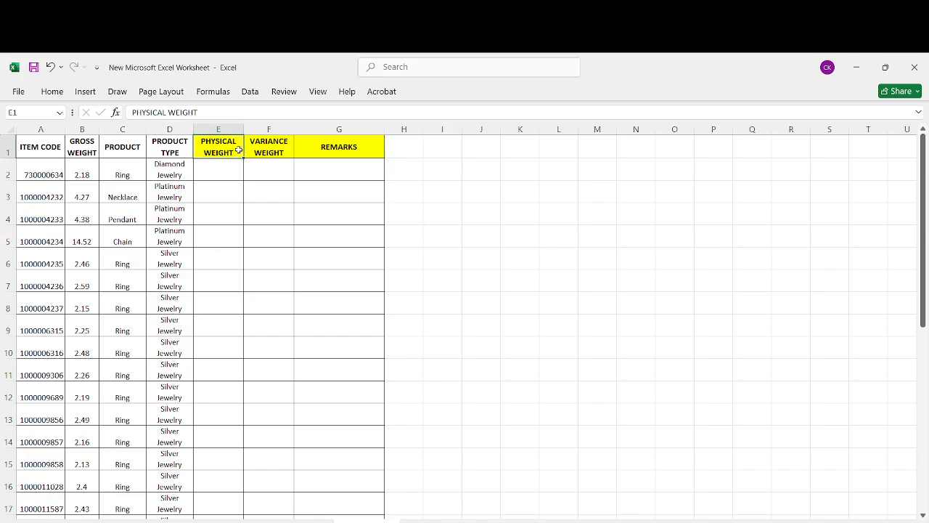
key(ctrl+shift+l)
click(301, 201)
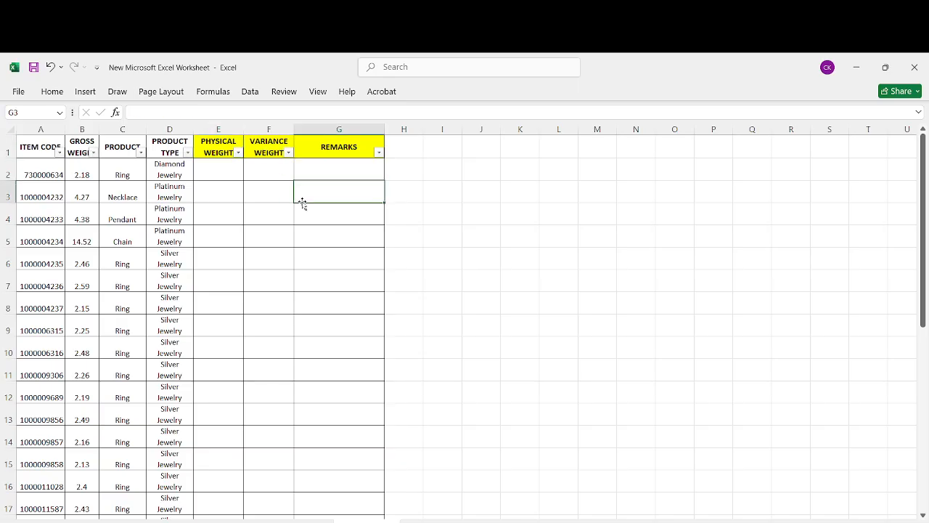
click(226, 164)
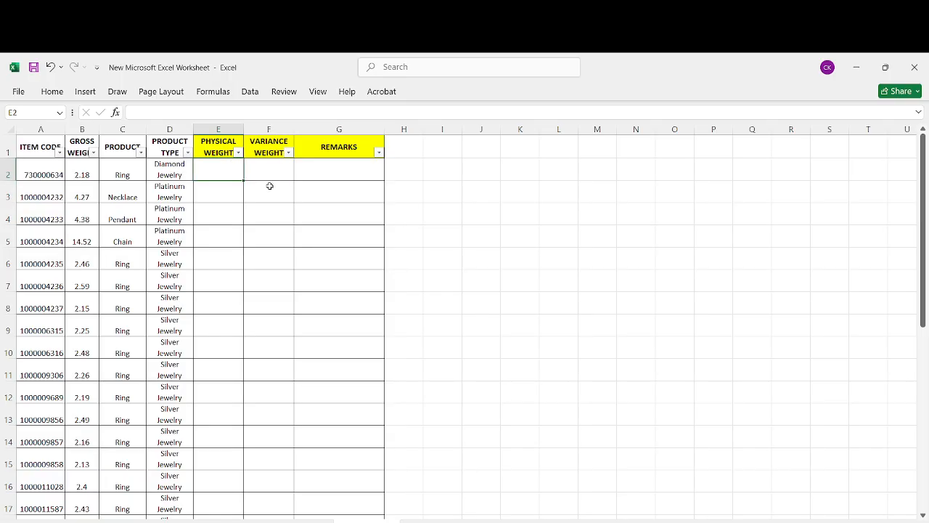
text(=)
text(xloo)
key(Tab)
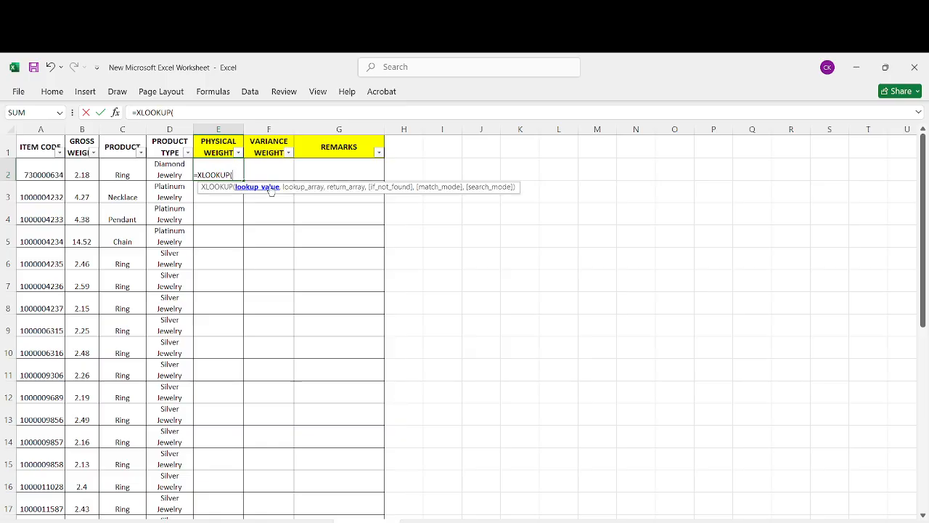
click(37, 175)
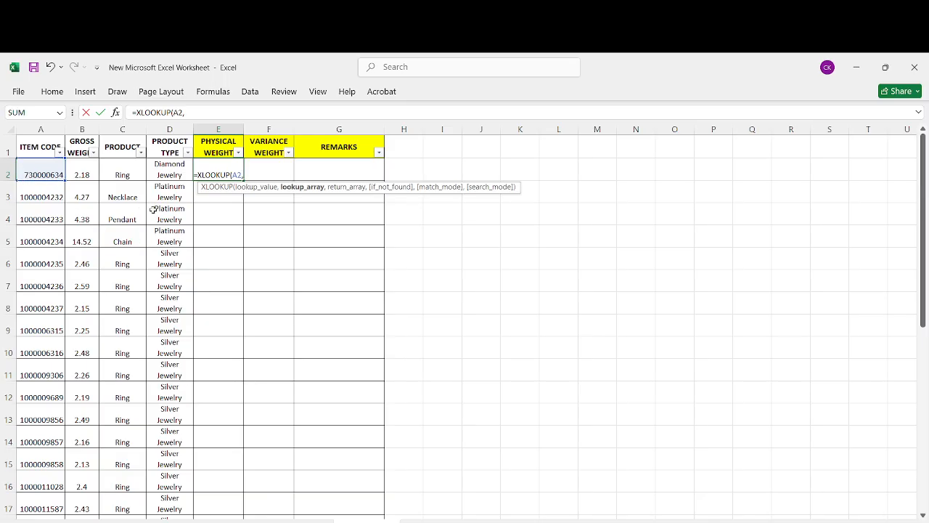
key(Escape)
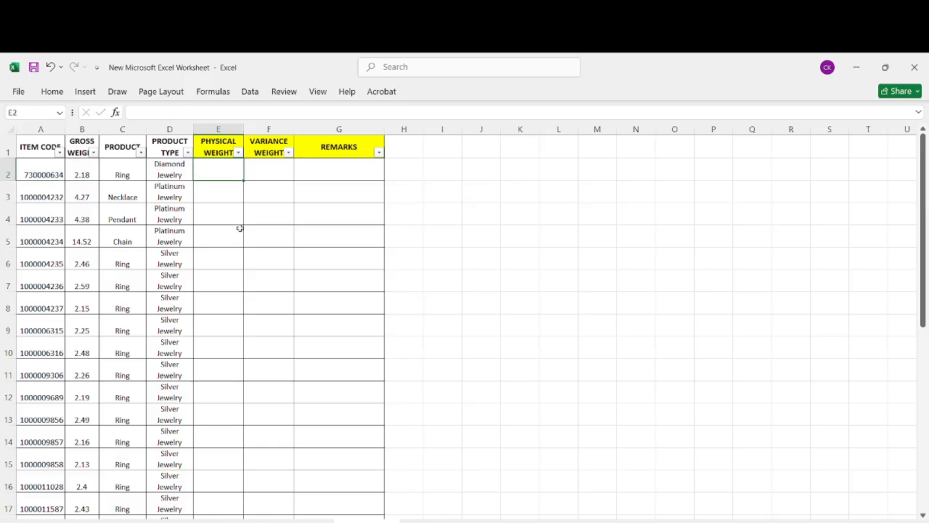
- Filter the Product Type column to show only Diamond Jewelry items
click(188, 152)
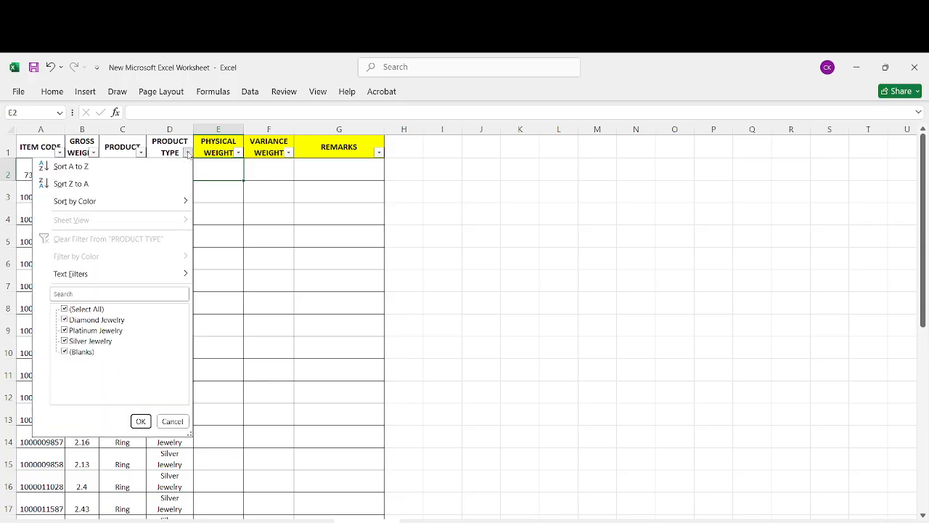
click(78, 311)
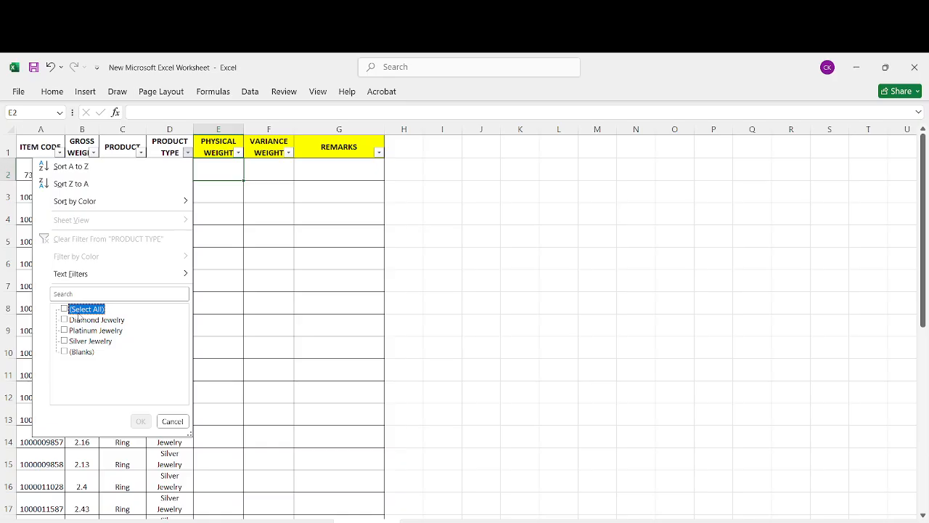
click(80, 320)
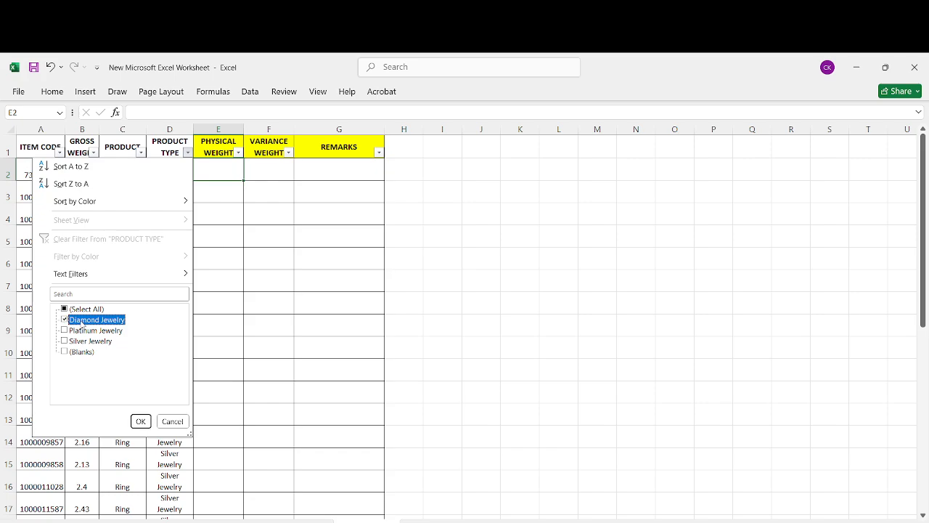
click(140, 421)
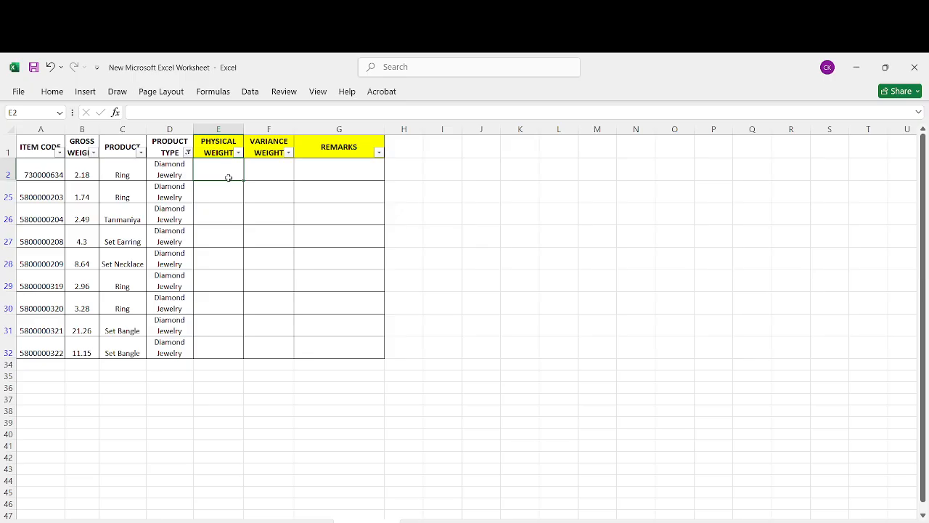
- Enter =XLOOKUP(A2,'DIAMOND JEWELRY'!A2:A10,'DIAMOND JEWELRY'!E2:E10) in E2 and check it against the first item on the diamond jewelry sheet
double_click(229, 177)
text(=xl)
key(Tab)
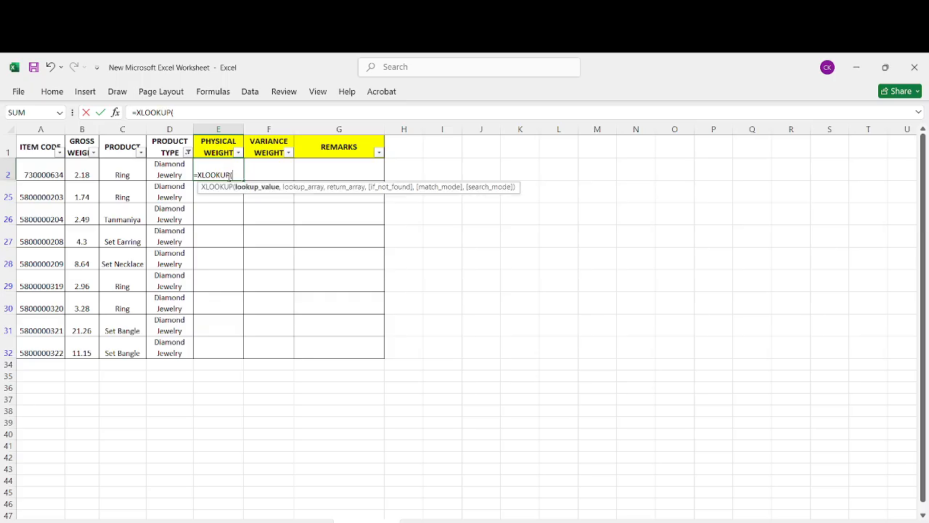
click(50, 174)
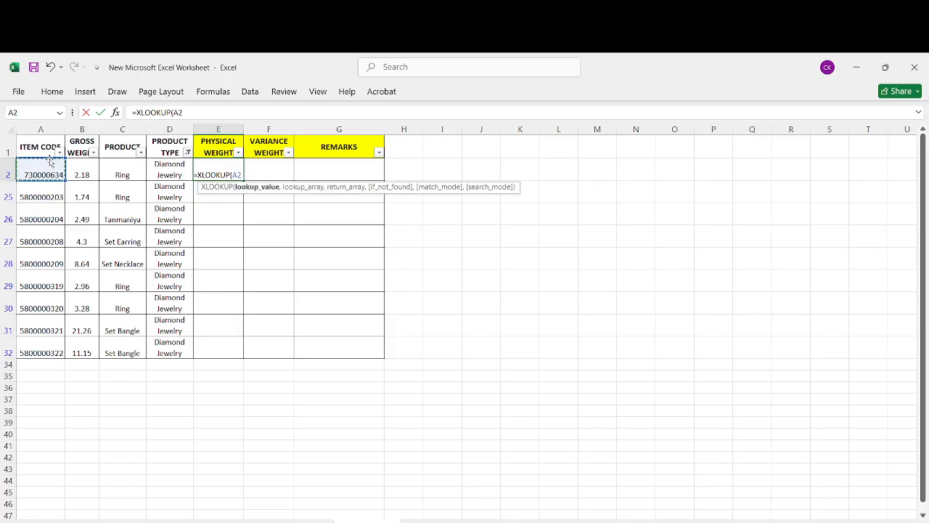
text(,)
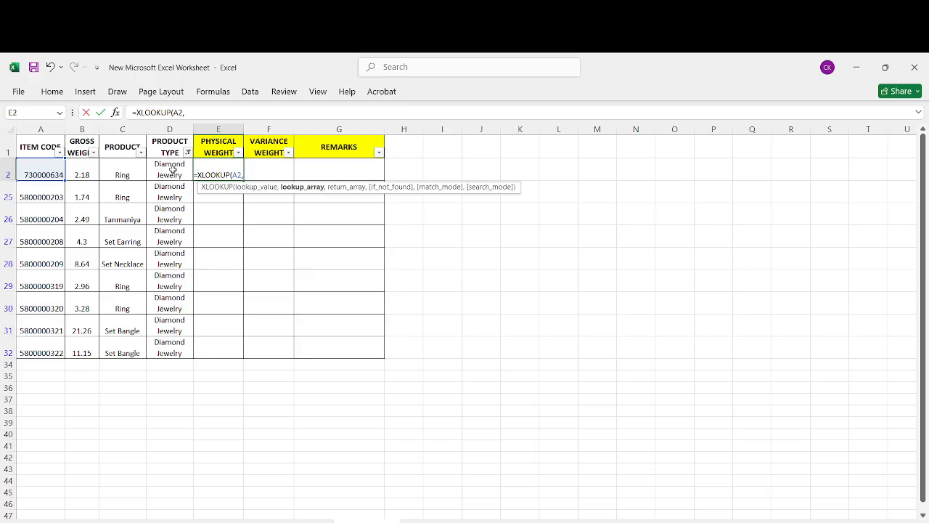
click(109, 520)
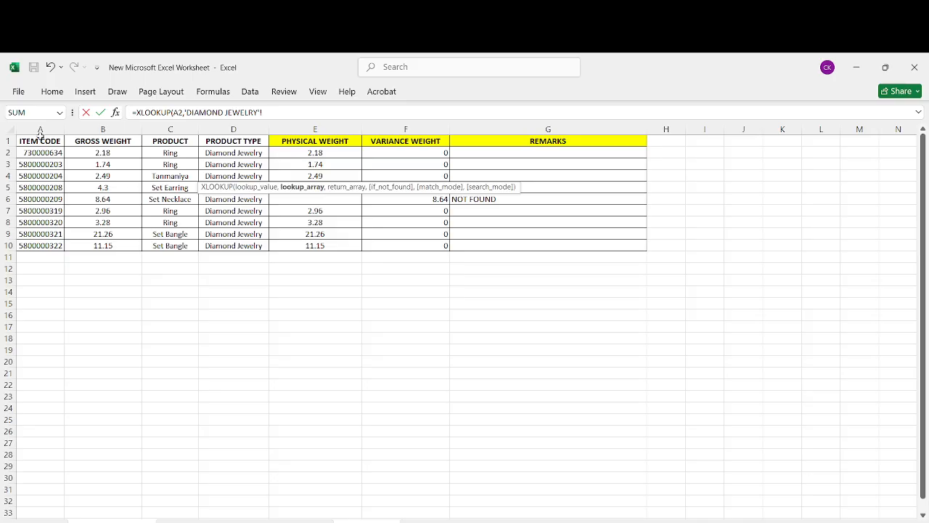
drag(40, 140, 46, 244)
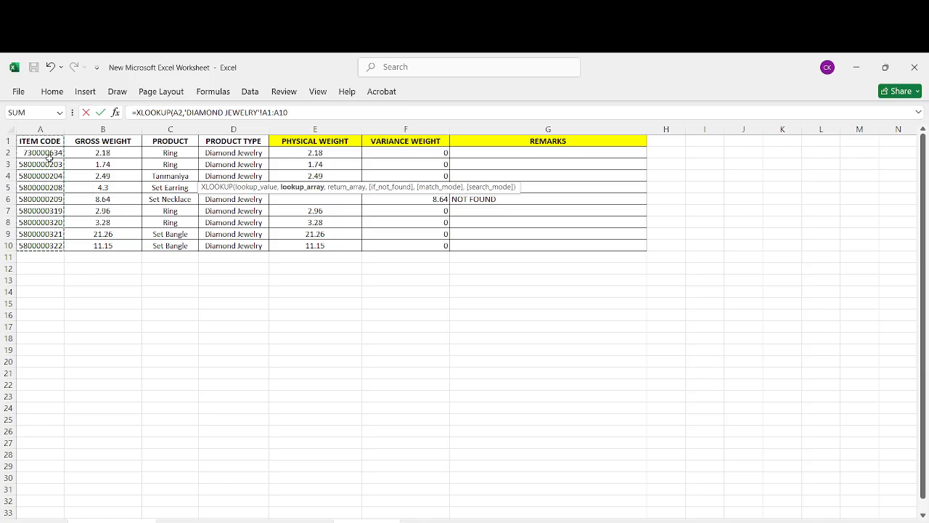
drag(46, 153, 52, 240)
text(,)
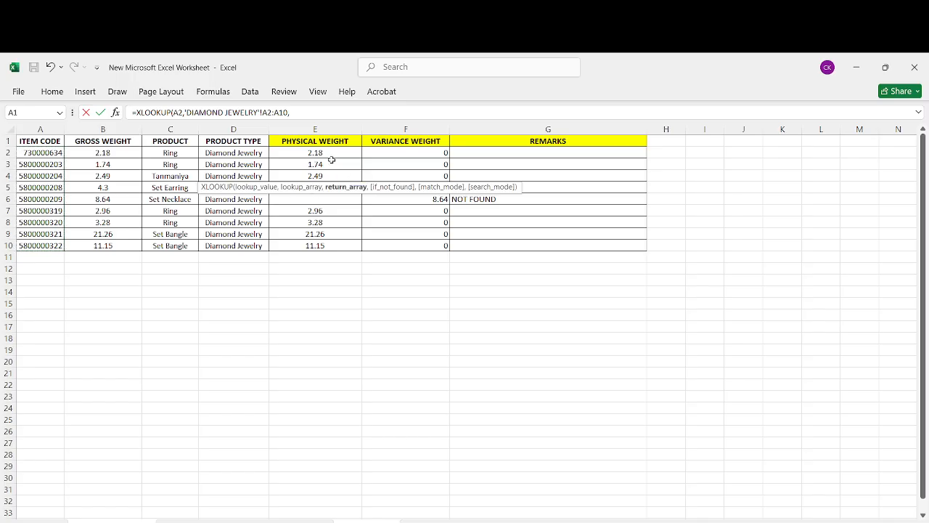
drag(315, 152, 319, 244)
key(Return)
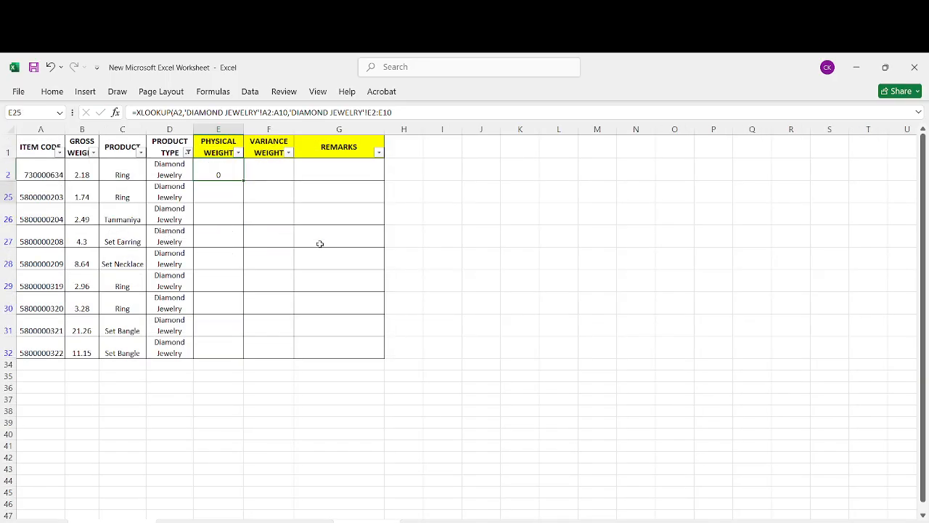
click(218, 176)
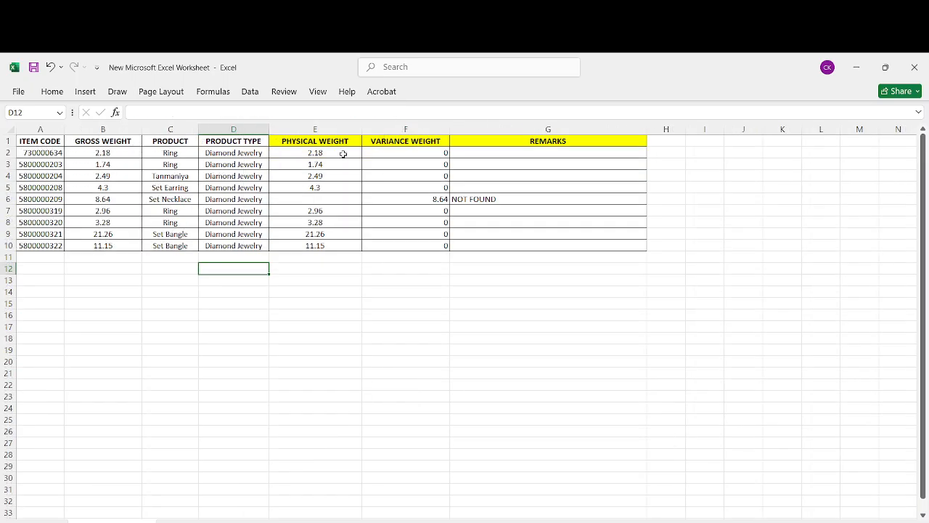
click(343, 153)
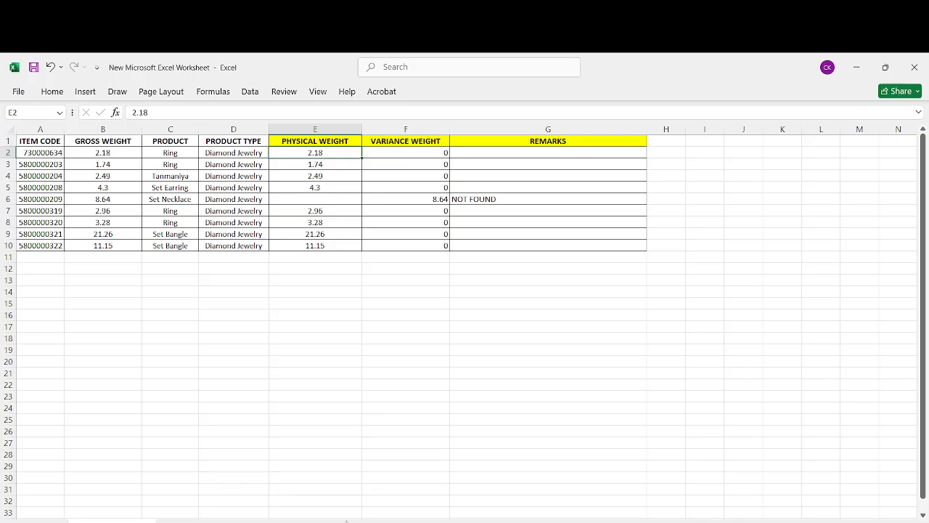
click(358, 522)
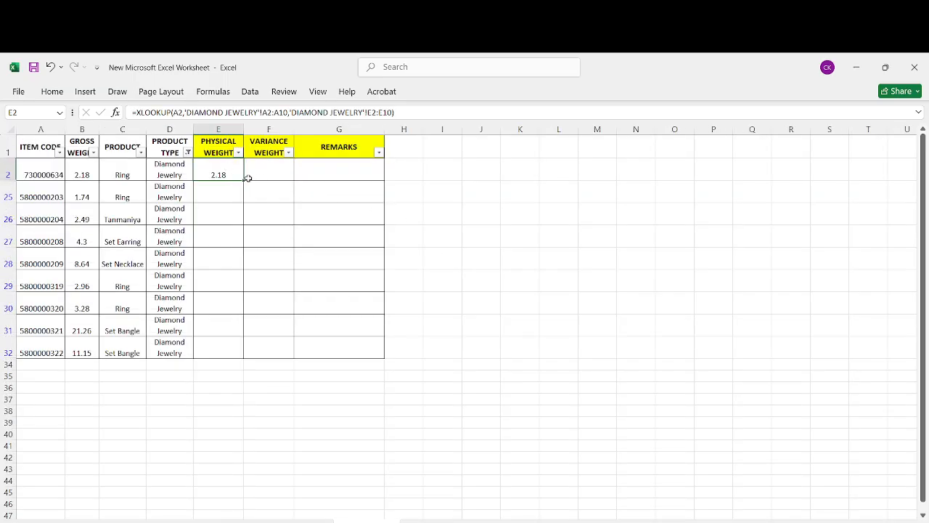
- Try to fill the E2 lookup formula across to column G and down to row 32
drag(244, 179, 377, 172)
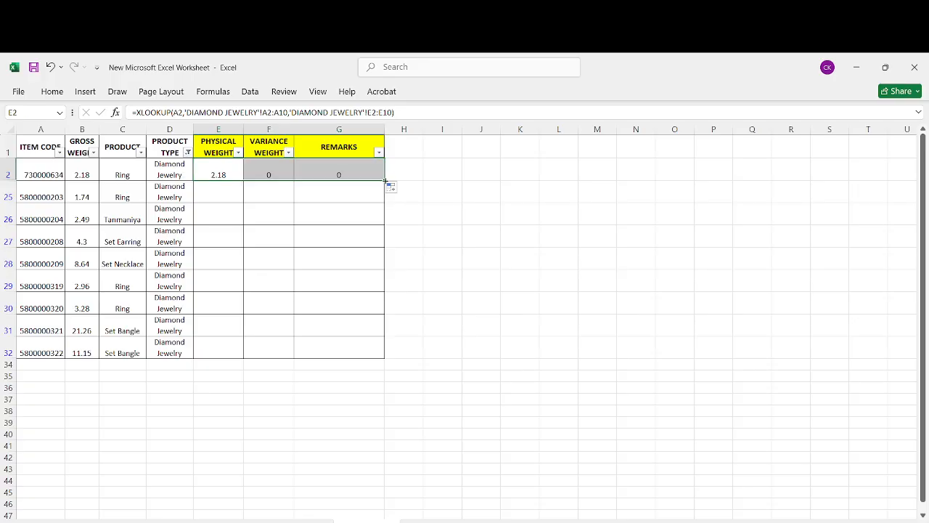
drag(384, 181, 385, 357)
click(335, 243)
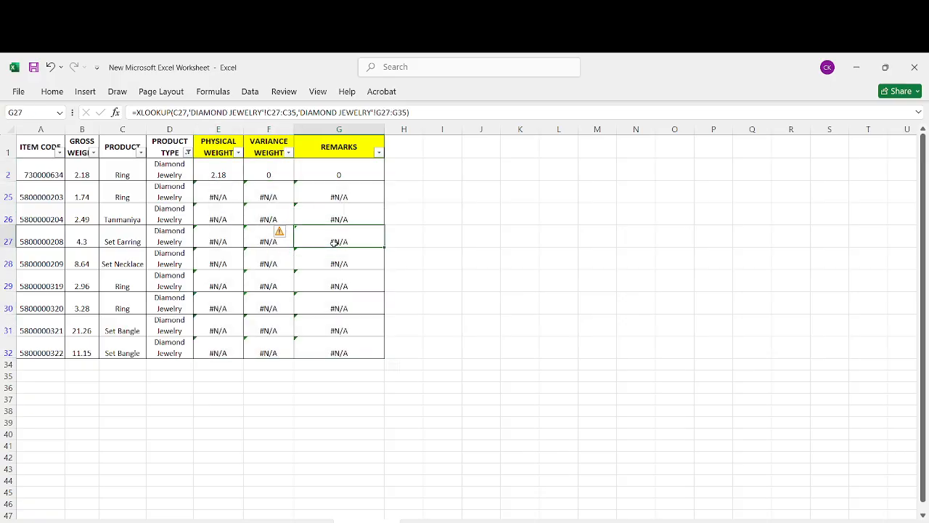
- Clear the copied lookup formulas from F2:G2 and E25:G32, keeping only the one in E2
click(268, 176)
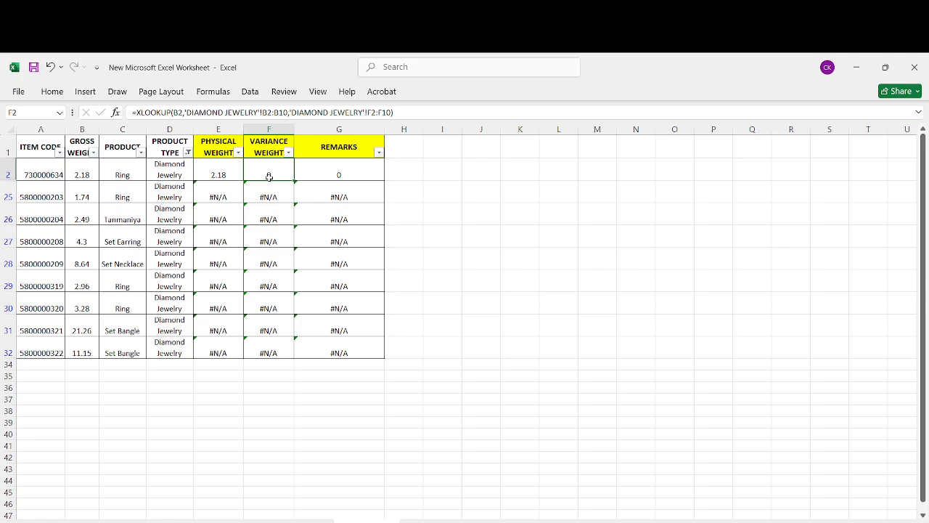
key(shift+Right)
key(Delete)
drag(212, 199, 333, 359)
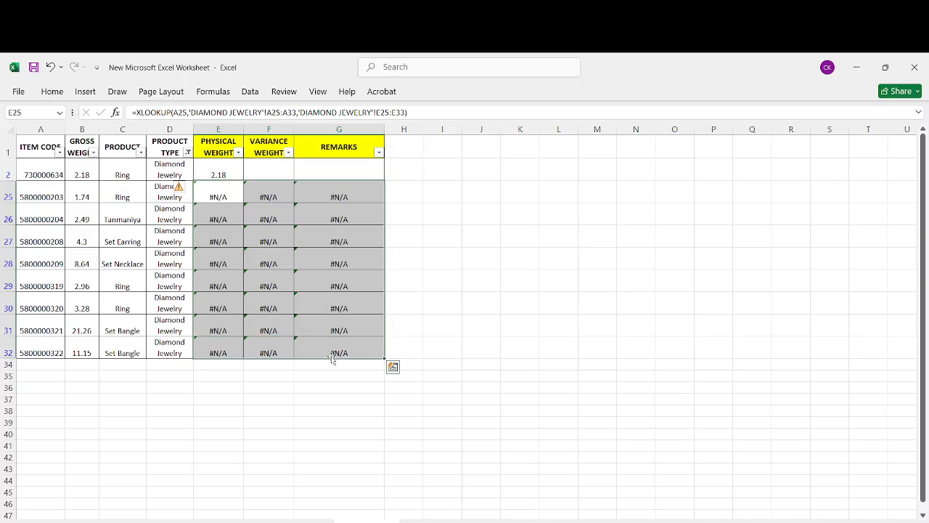
key(Delete)
click(215, 170)
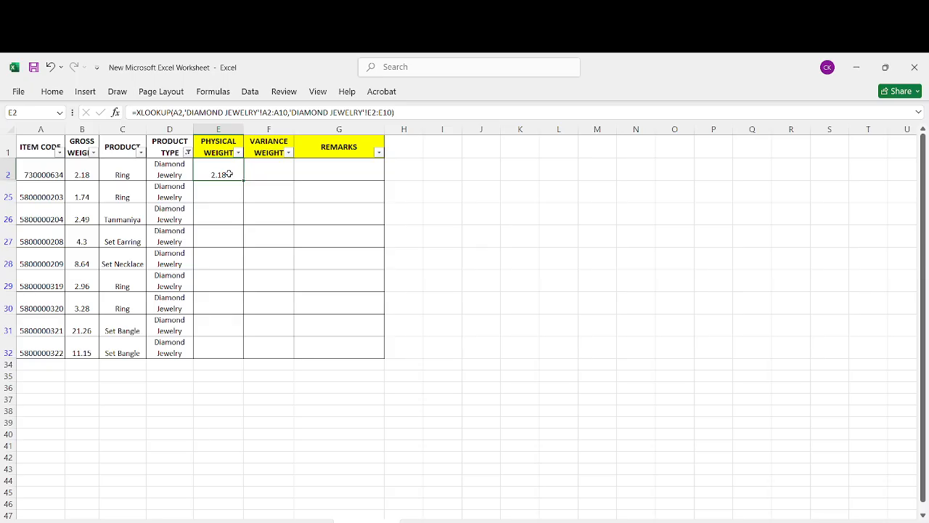
click(175, 114)
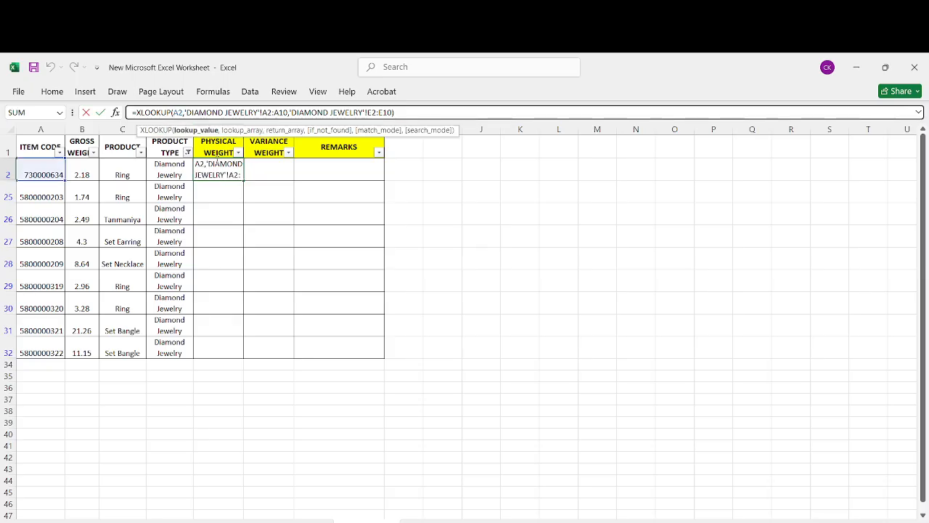
text($)
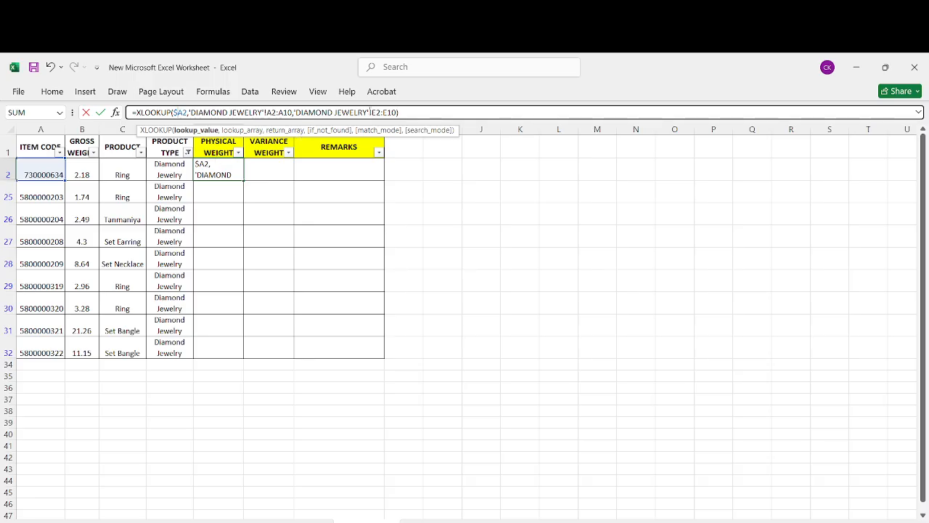
click(376, 112)
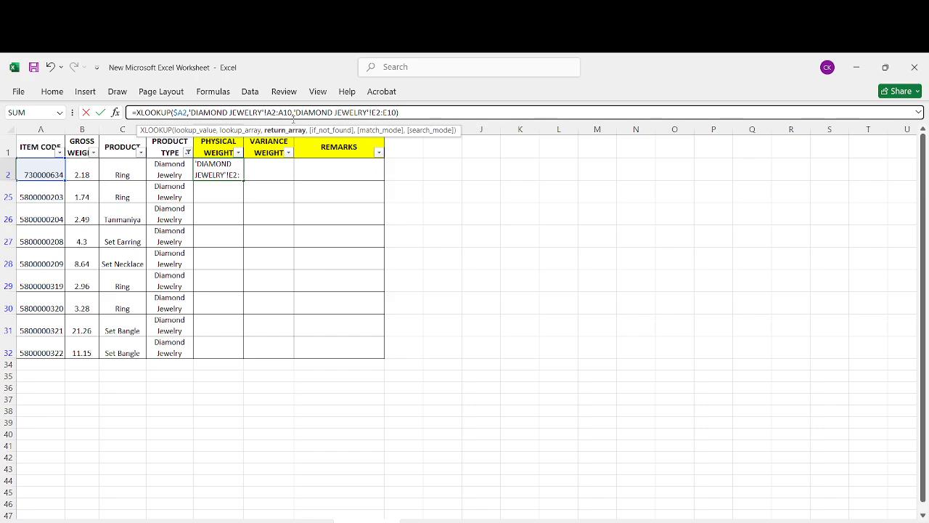
key(ctrl+Return)
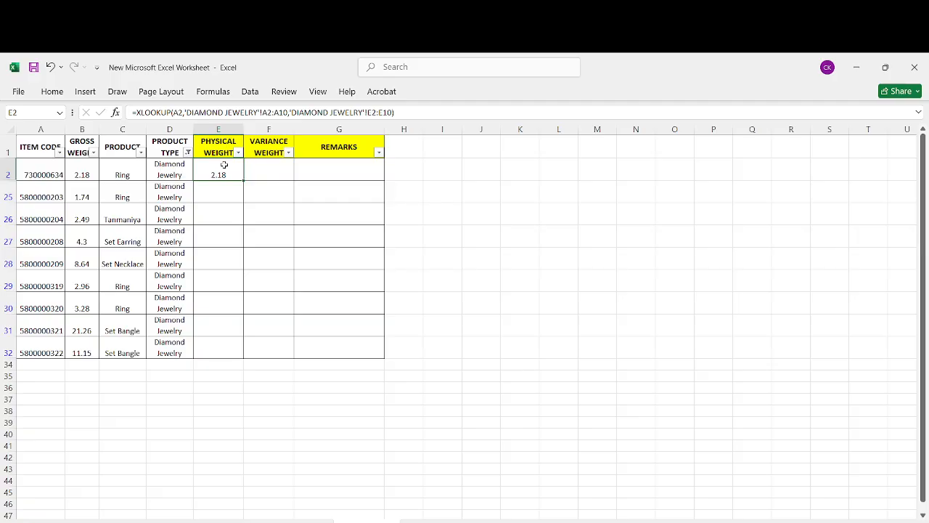
- Try to fill the E2 lookup formula down to row 27 and across to column G
drag(242, 178, 240, 244)
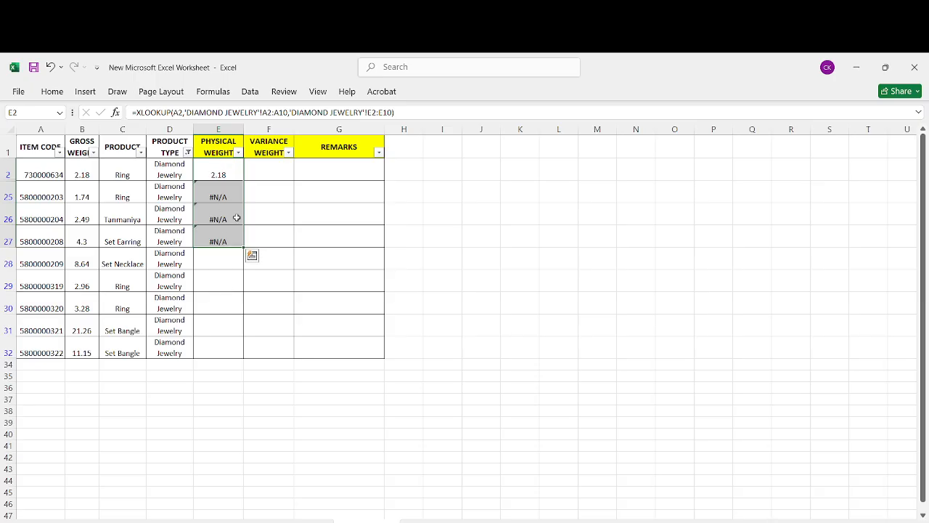
click(230, 173)
drag(243, 179, 373, 174)
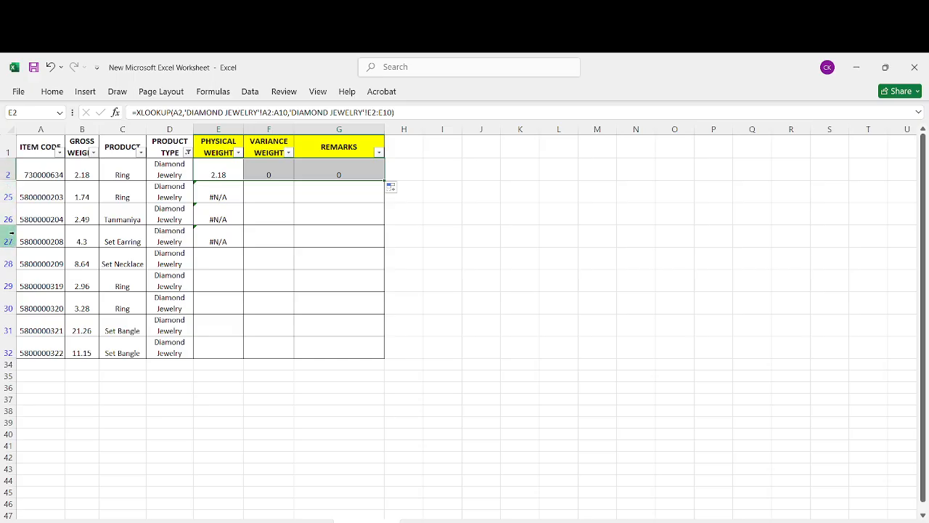
- Clear the copied lookup formulas from E25:E28, keeping those in row 2
click(215, 170)
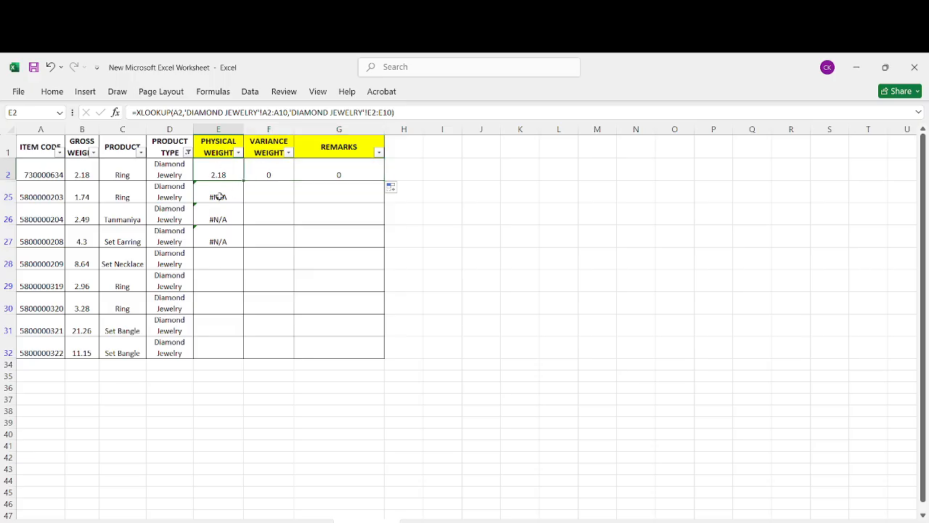
click(219, 197)
drag(219, 197, 220, 260)
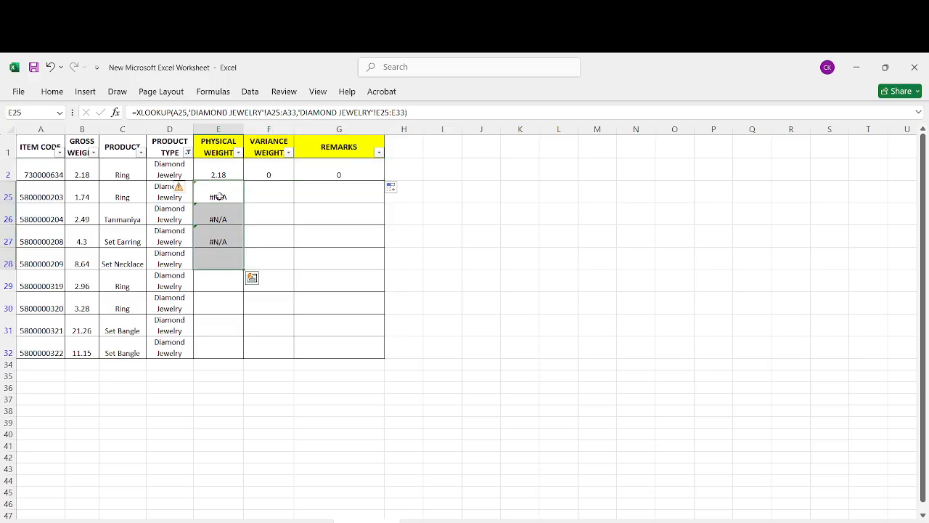
key(Delete)
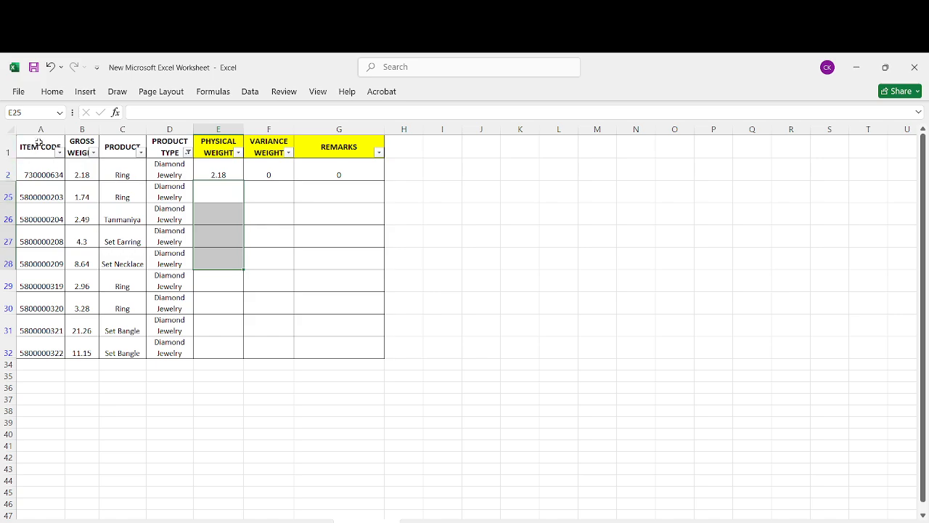
- In E2's XLOOKUP formula, anchor the lookup value as $A2 and the diamond jewelry lookup range as $A$2:$A$10
click(220, 171)
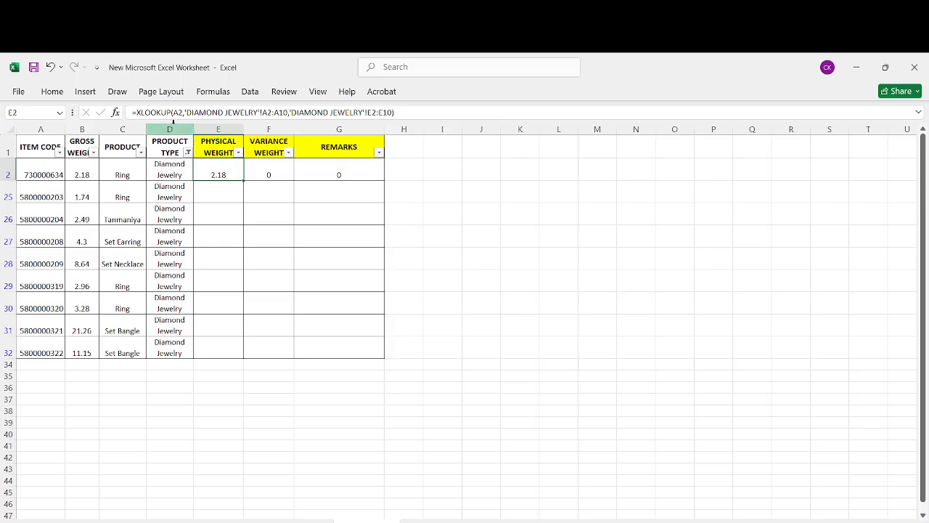
click(175, 113)
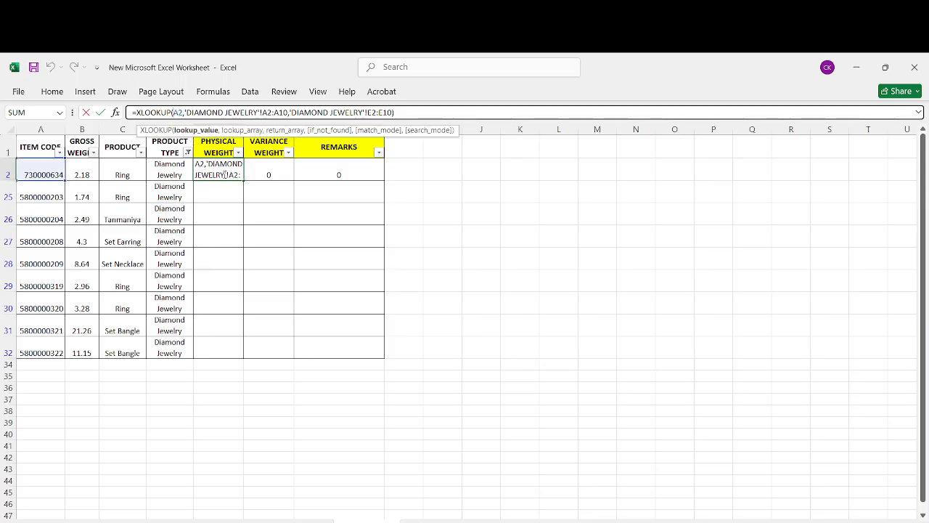
text($)
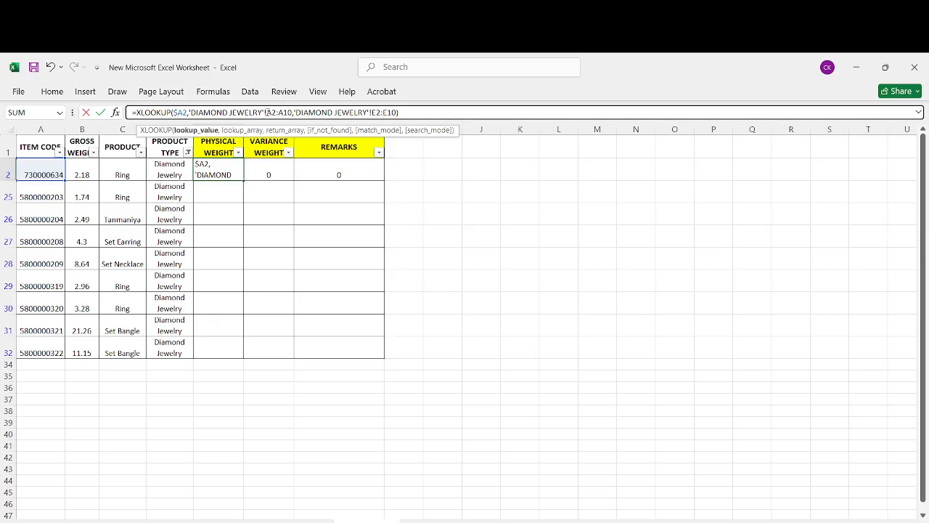
drag(266, 112, 292, 112)
key(F4)
mouse_move(309, 113)
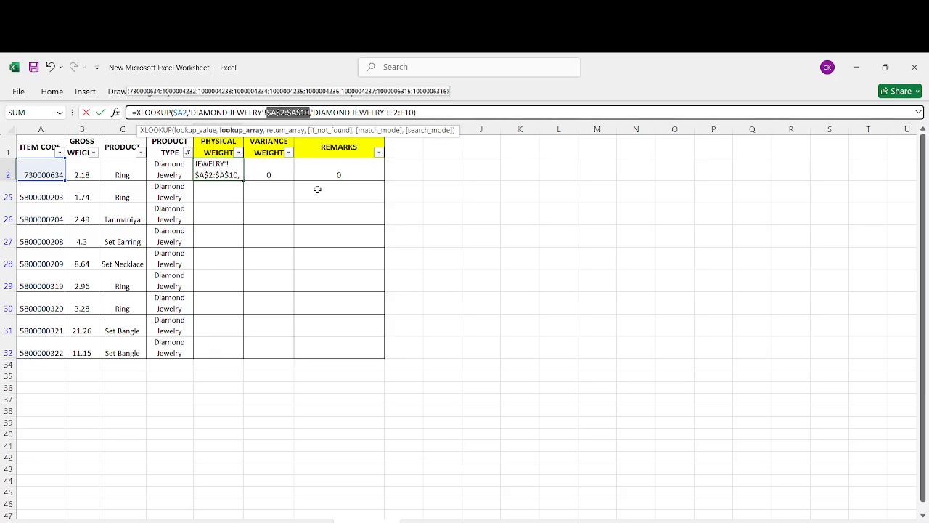
key(Return)
- Lock the rows of the return range in E2's XLOOKUP formula as E$2:E$10
click(222, 175)
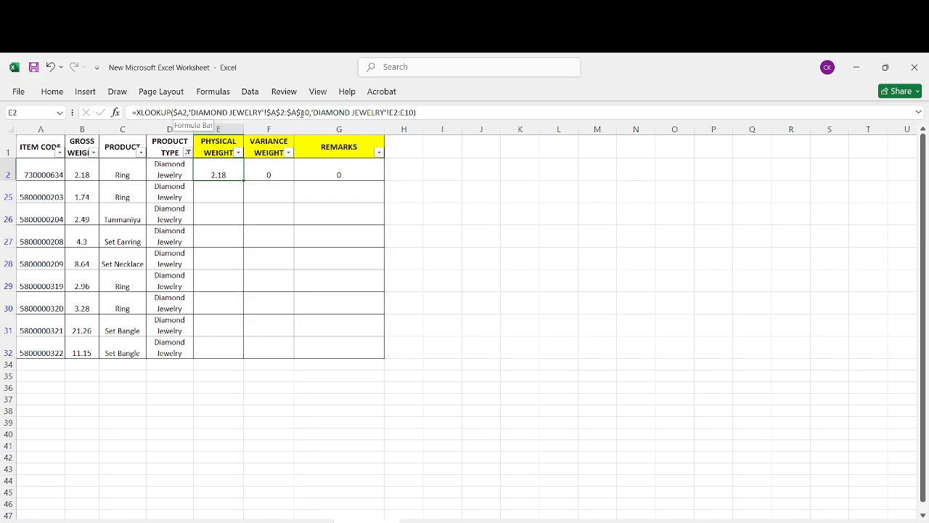
click(396, 113)
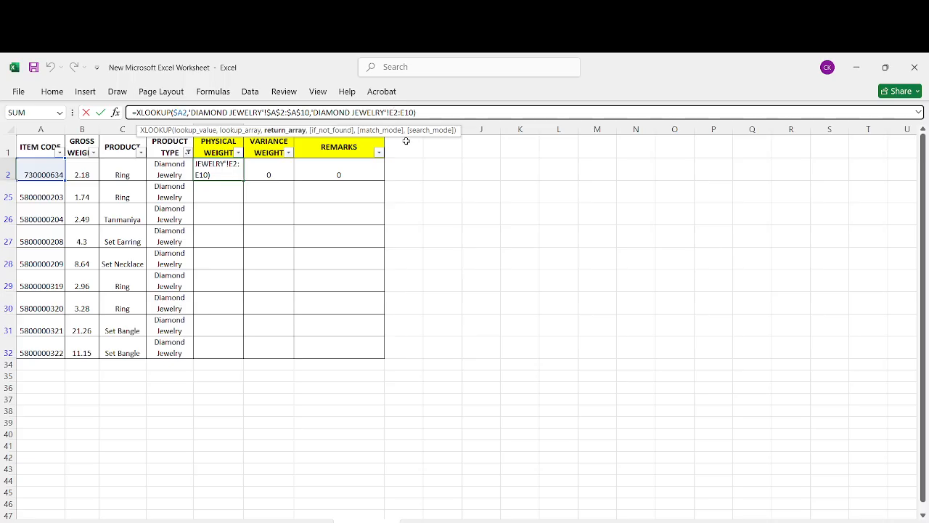
text($)
click(411, 113)
text($)
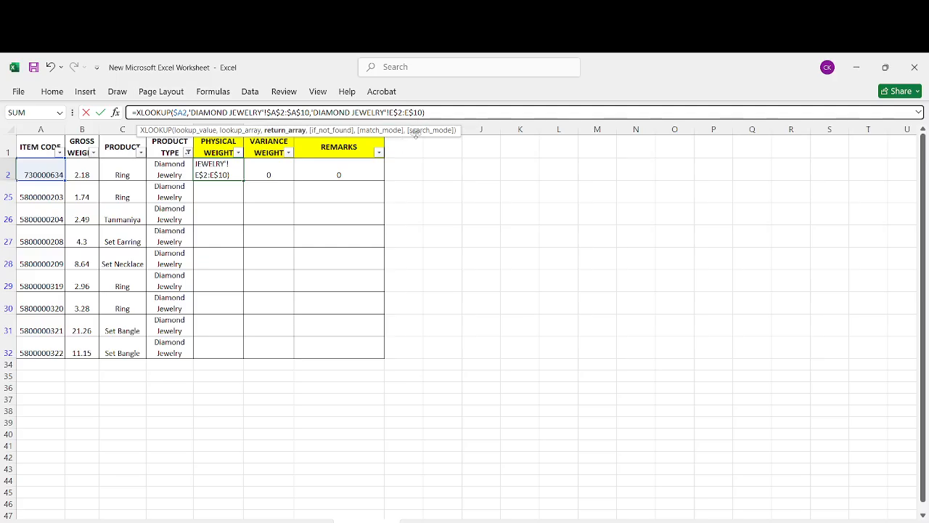
key(Return)
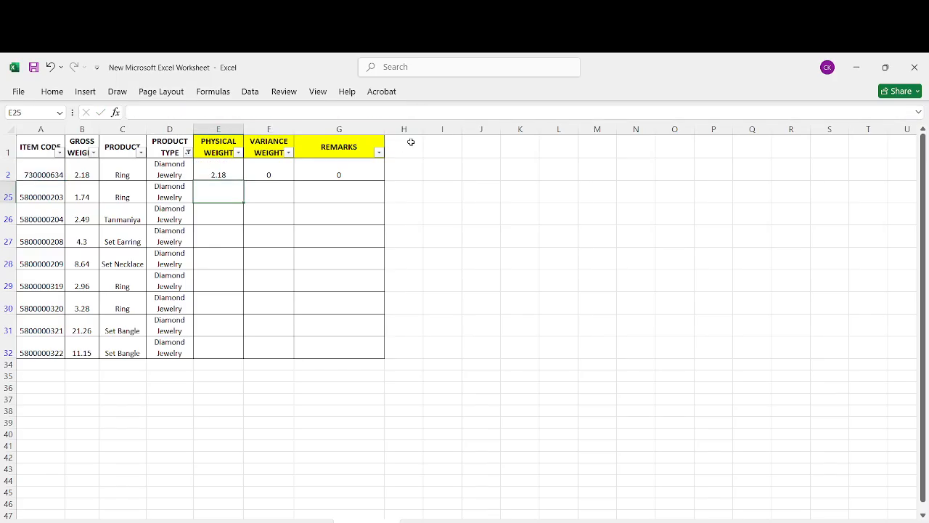
- Fill the anchored E2 formula across to column G and down to row 32, and check the copied formulas
click(218, 170)
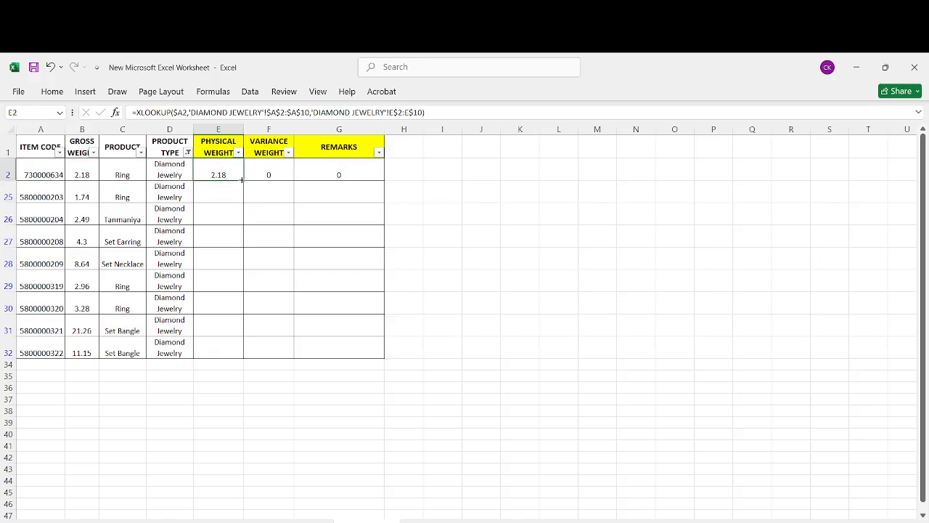
drag(241, 180, 377, 172)
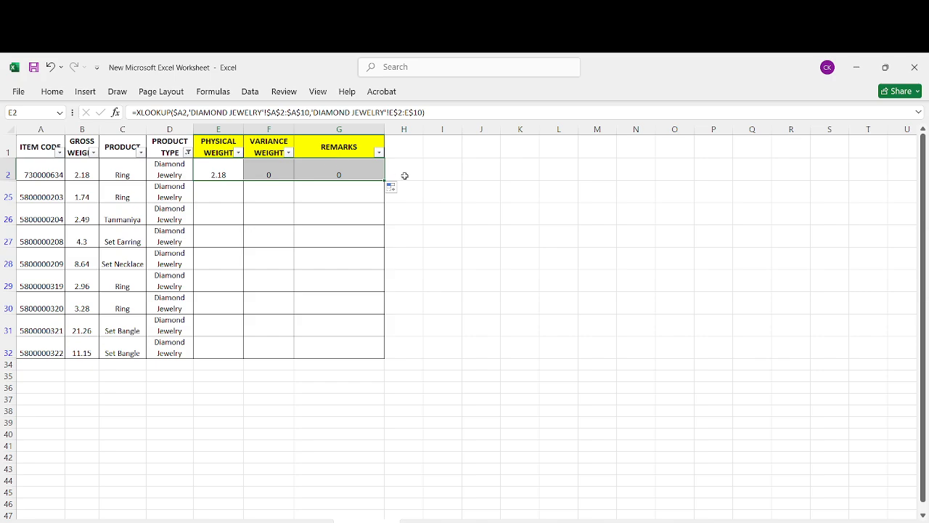
drag(384, 180, 386, 356)
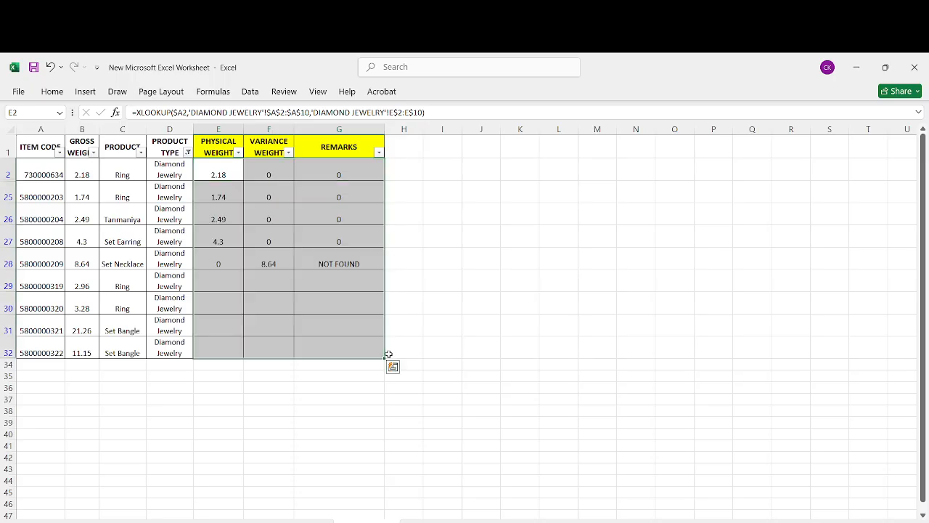
click(321, 230)
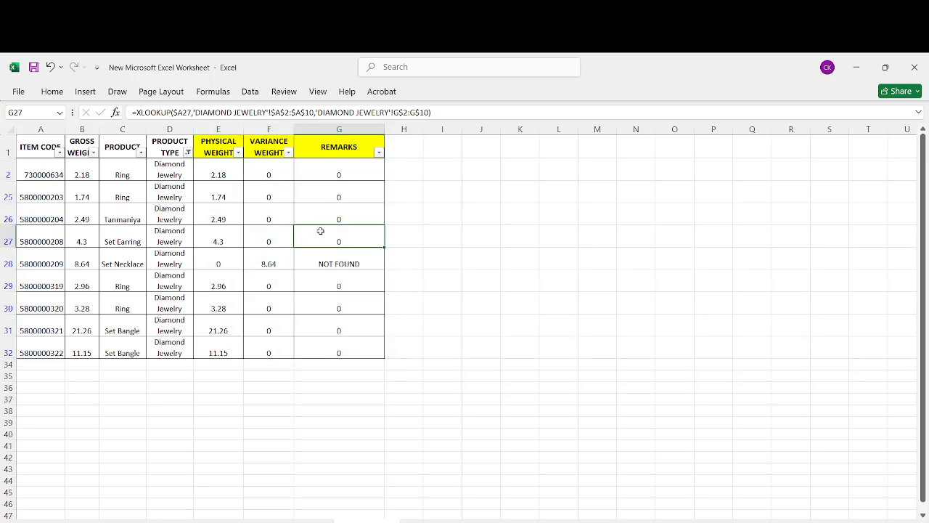
click(262, 206)
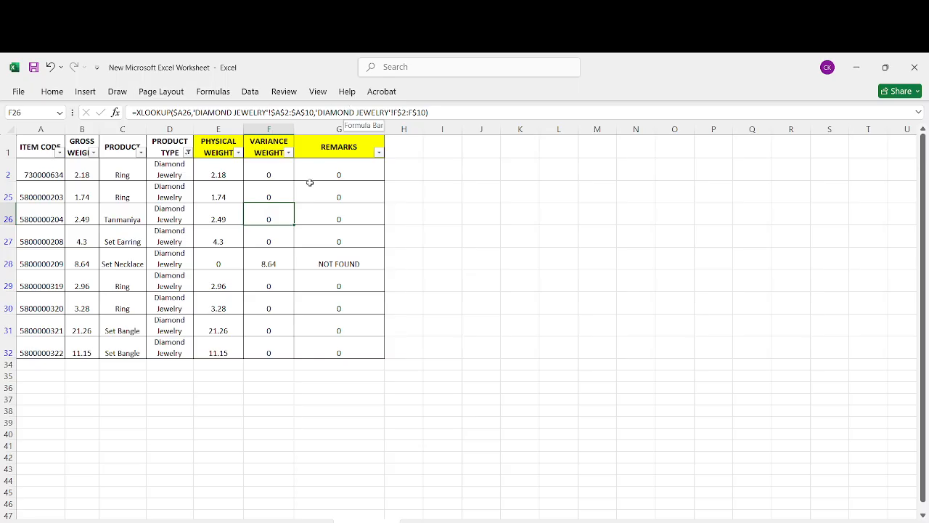
click(225, 177)
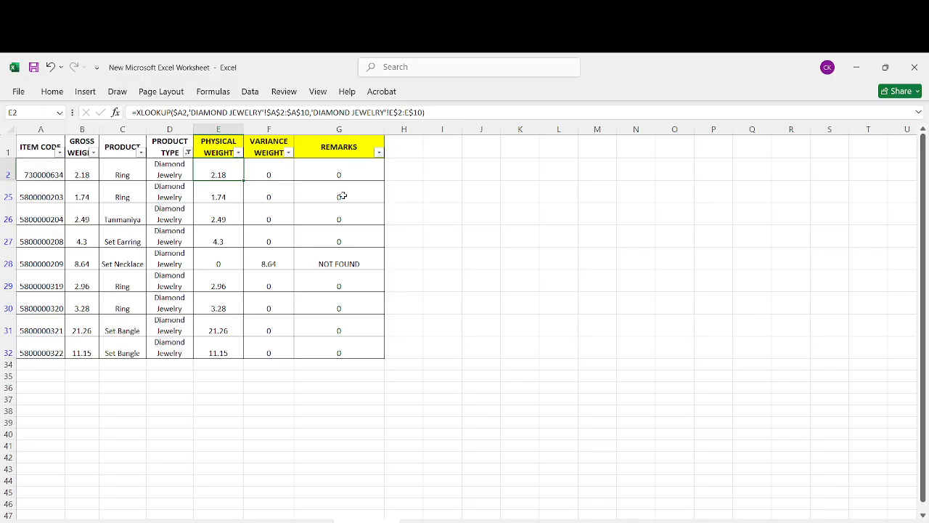
click(279, 210)
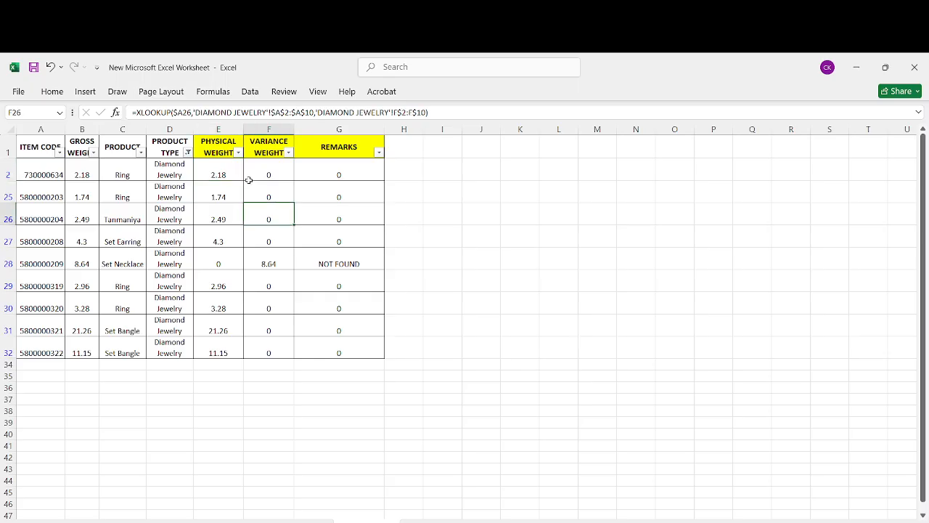
click(195, 203)
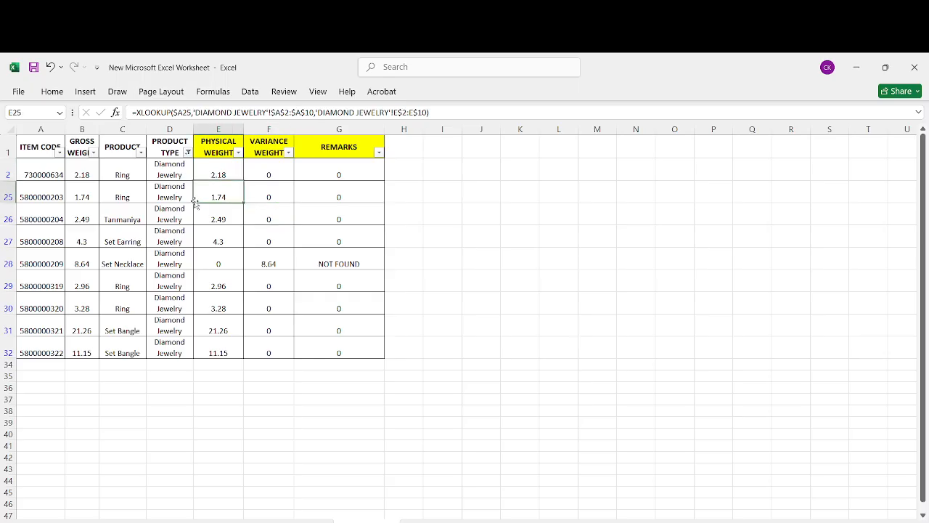
- Filter the Product Type column to show only Platinum Jewelry items
click(188, 151)
click(98, 331)
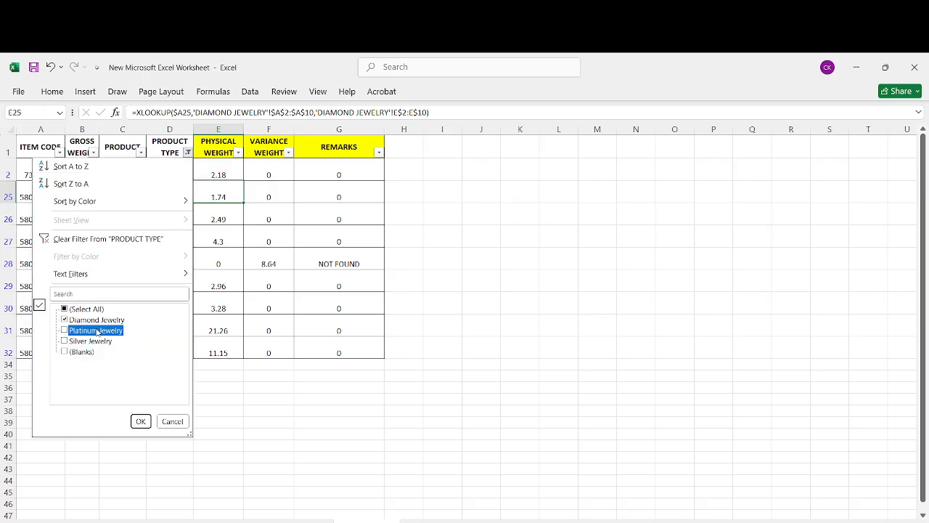
click(82, 320)
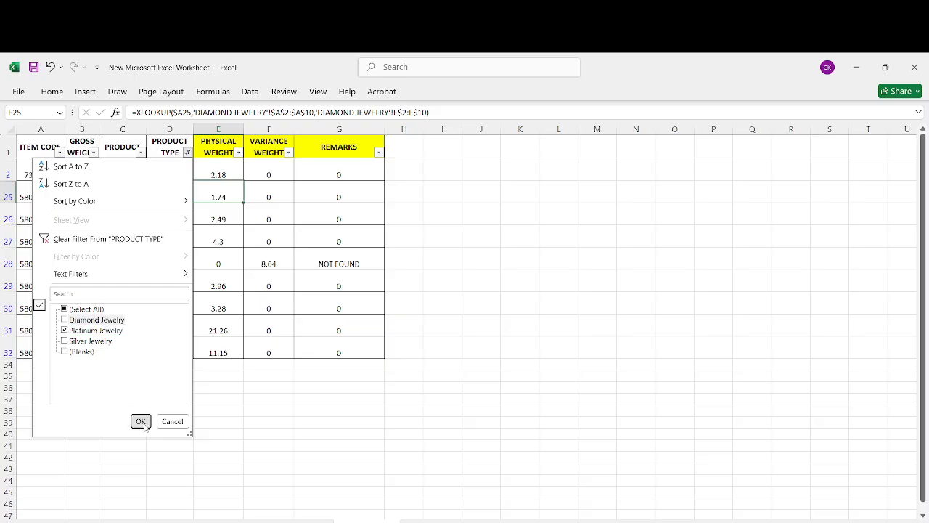
click(140, 421)
- In E3, enter an XLOOKUP of A3 against PLATINUM JEWELRY range A1:A8, returning physical weights from E1:E8 on that sheet
click(228, 171)
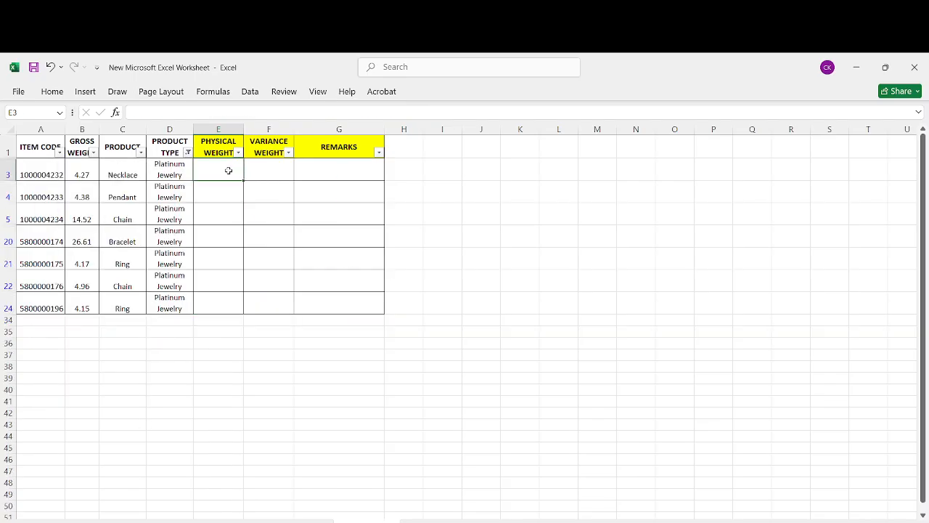
text(=XLOOKUP()
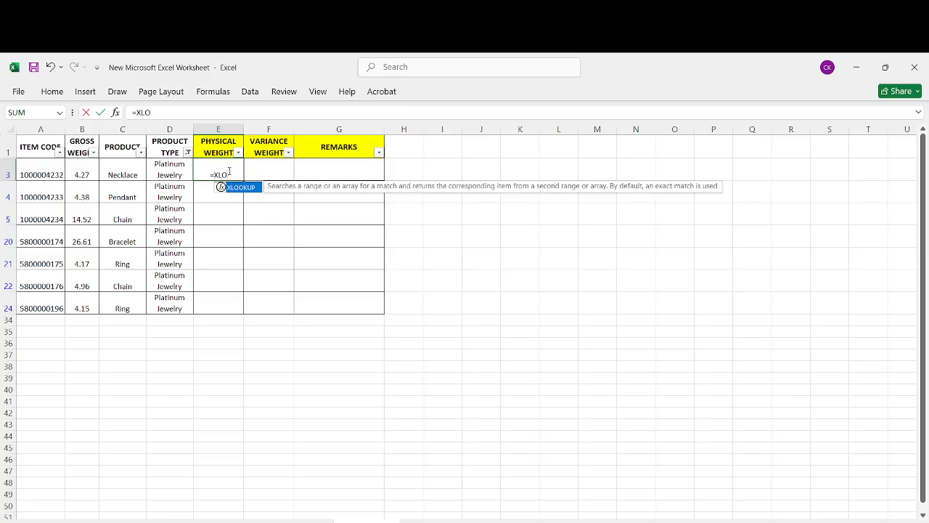
click(37, 173)
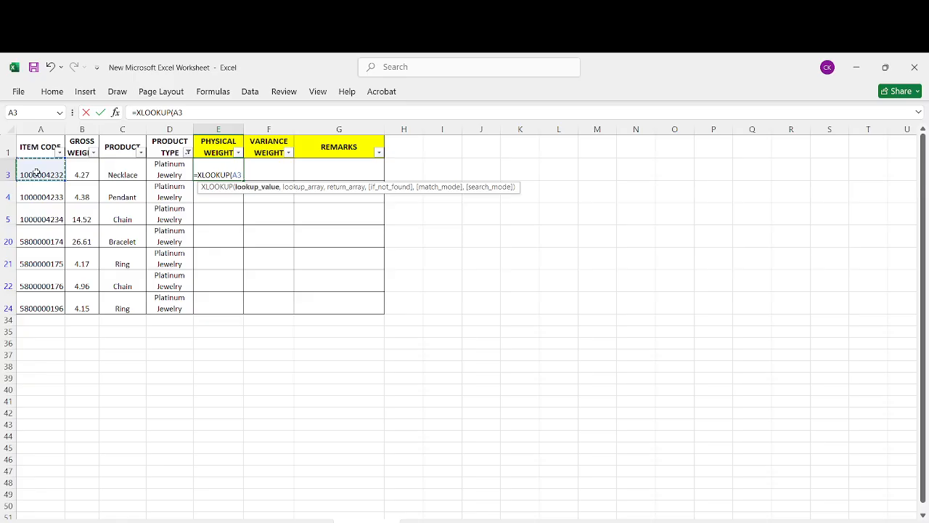
text(,)
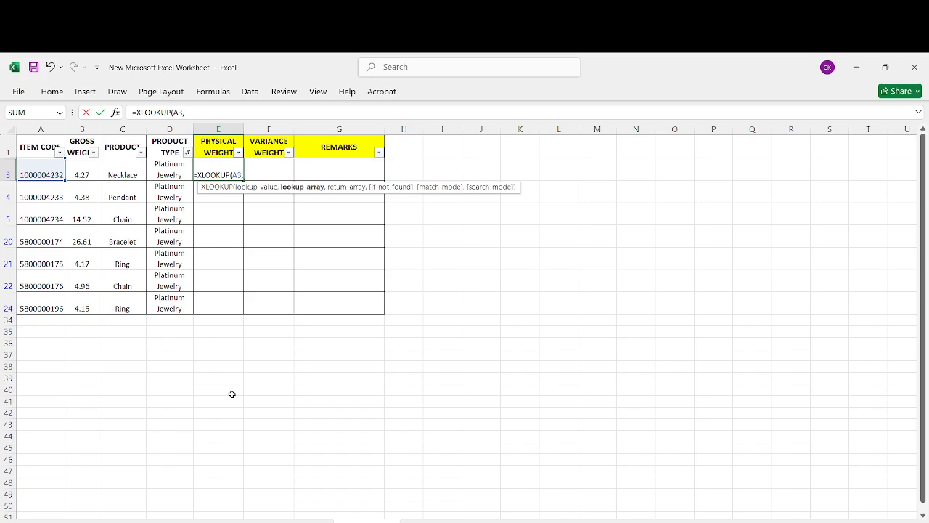
click(203, 522)
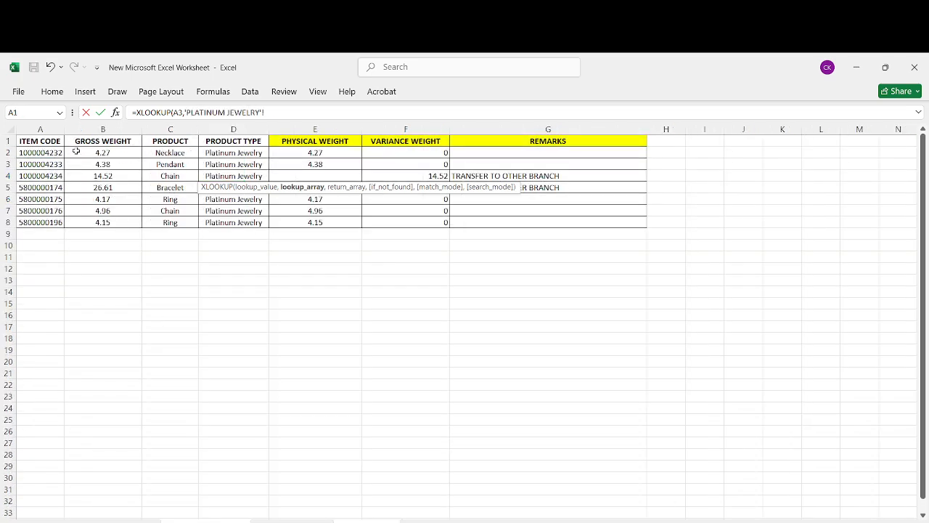
drag(40, 141, 45, 223)
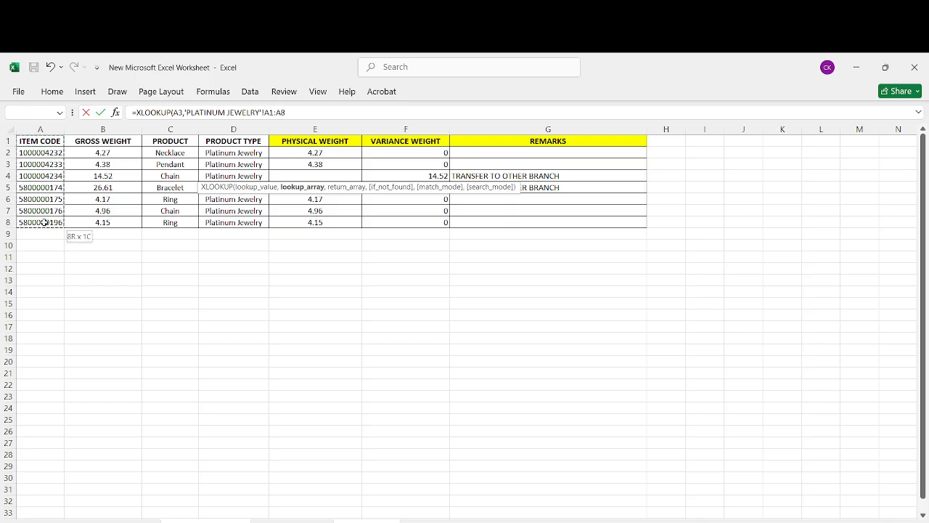
text(,)
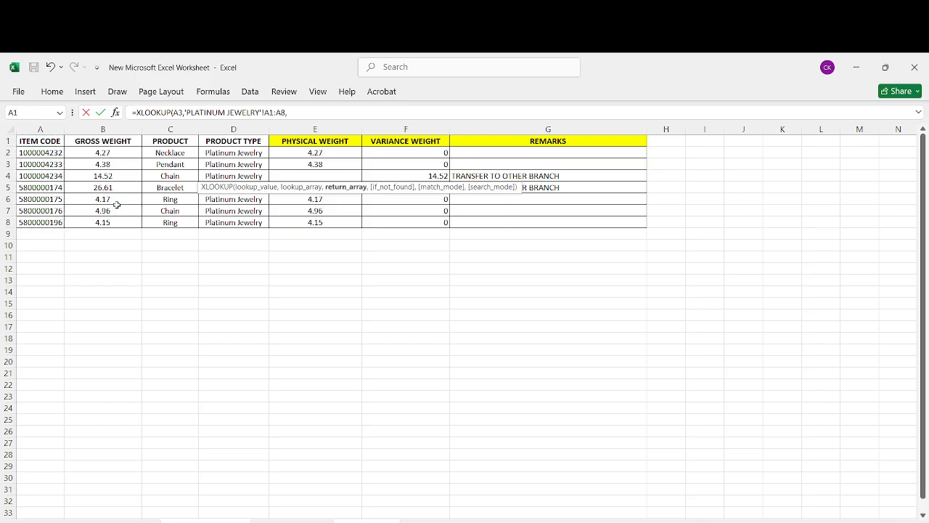
drag(292, 141, 299, 225)
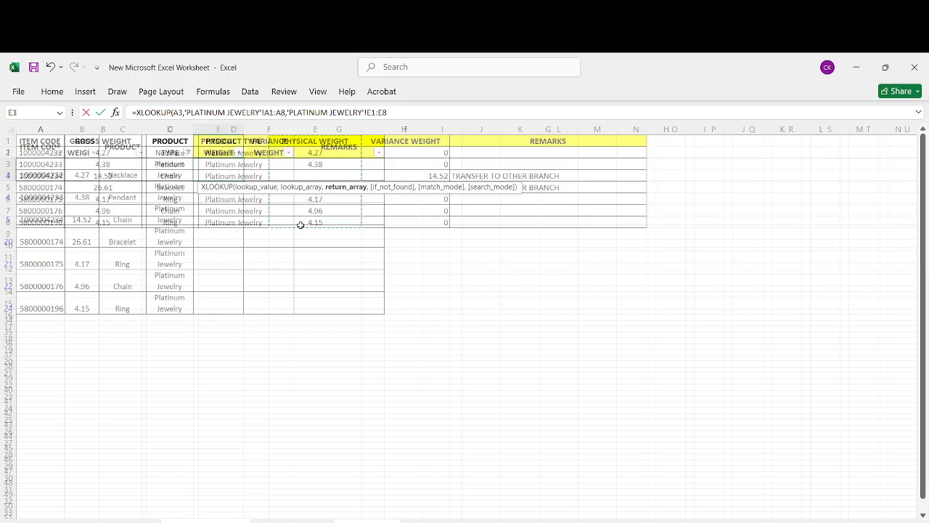
key(Return)
click(215, 168)
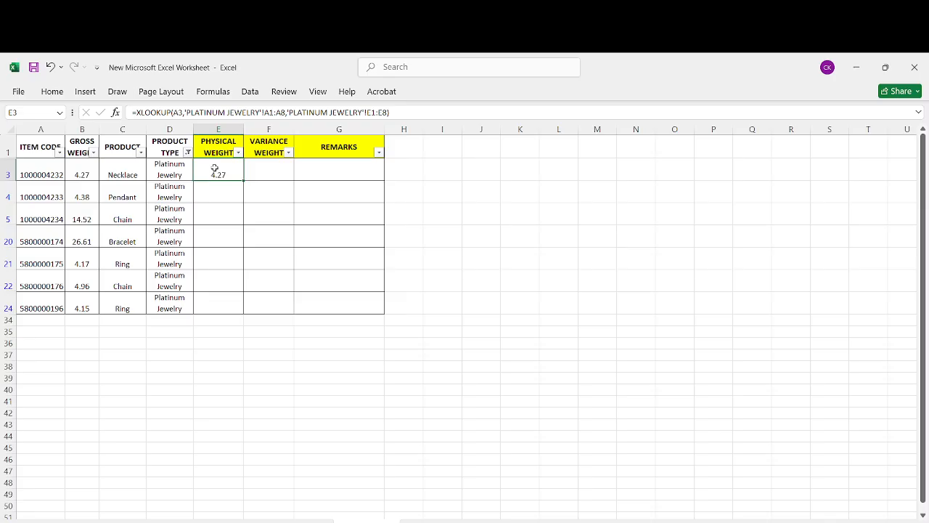
click(172, 112)
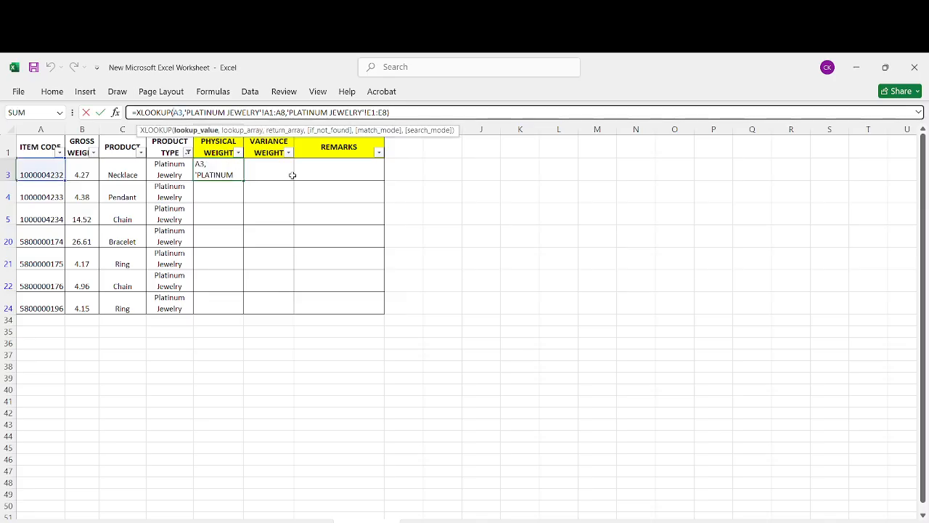
text($)
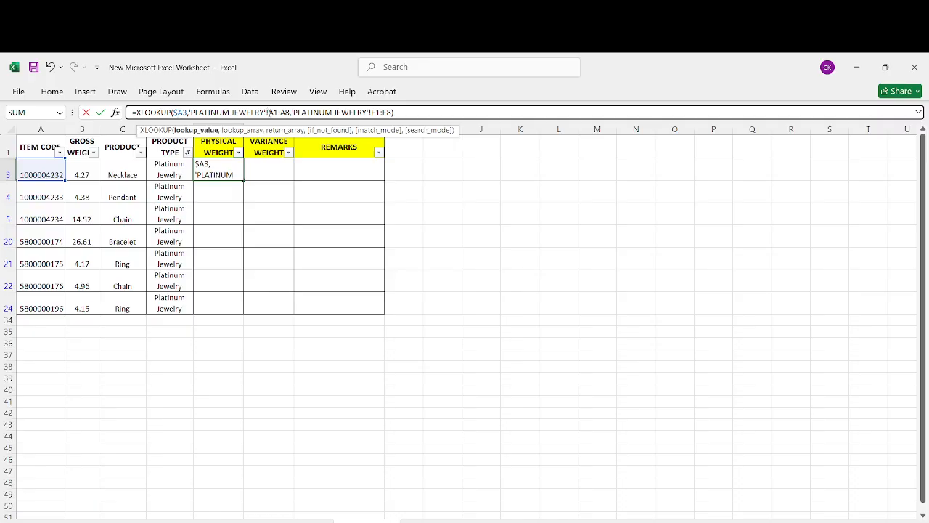
drag(269, 113, 297, 114)
key(Escape)
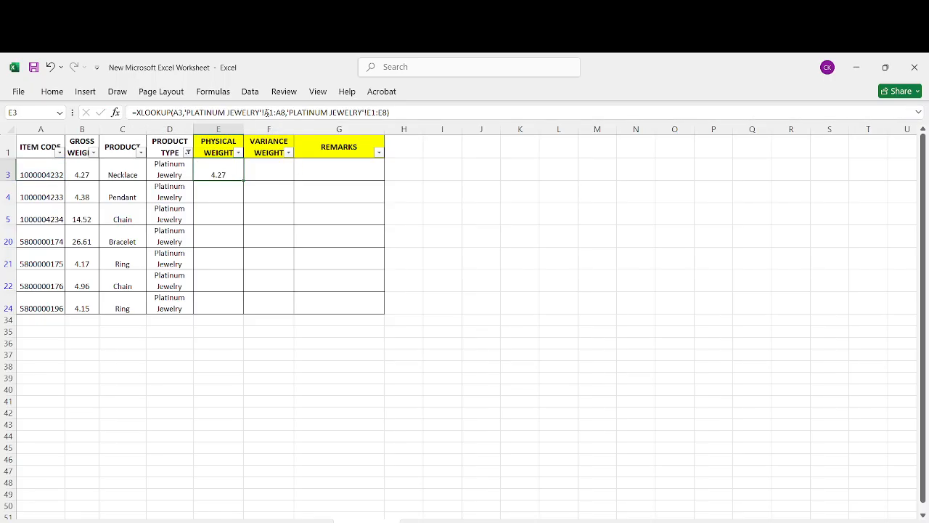
drag(264, 112, 286, 113)
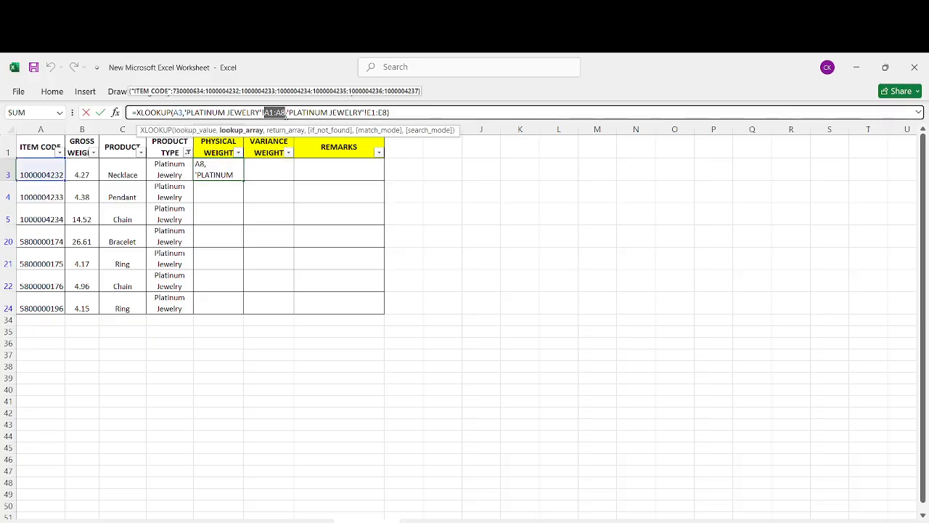
key(F4)
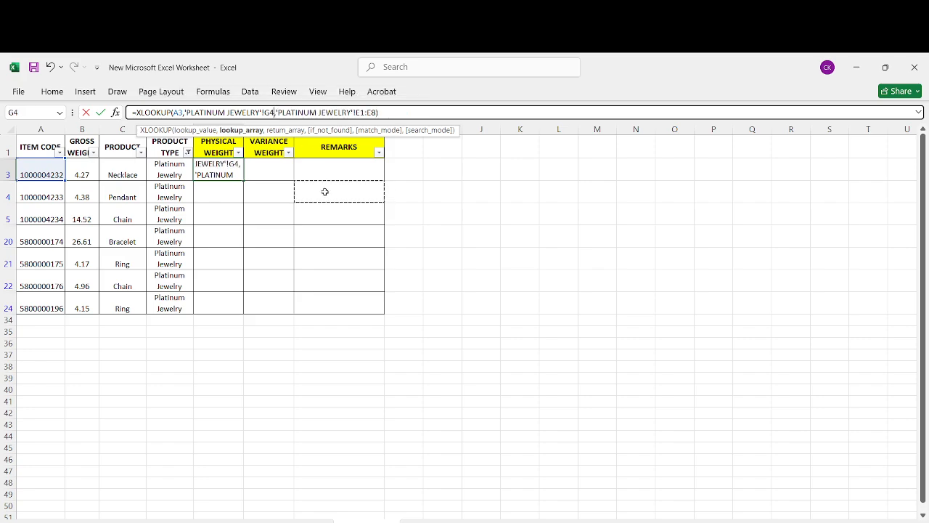
key(Escape)
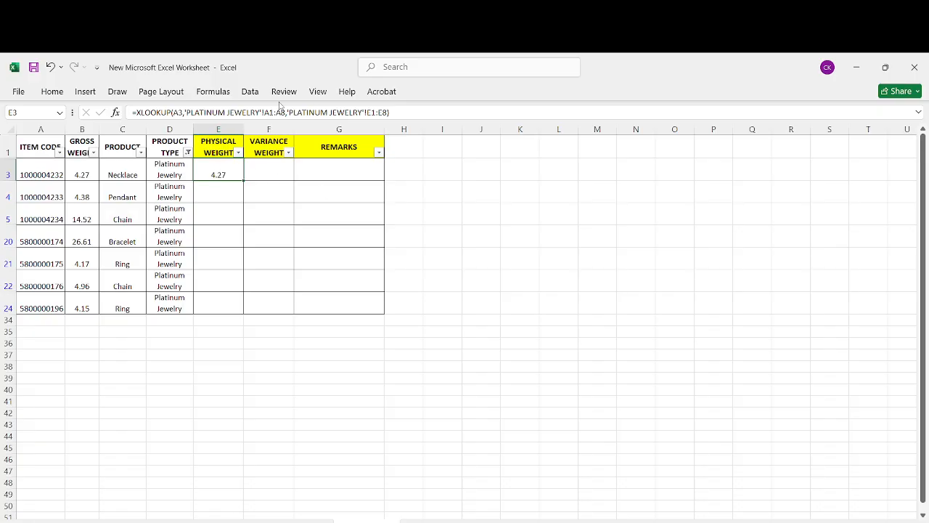
- Make the platinum jewelry lookup range in E3's XLOOKUP formula absolute as $A$1:$A$8
drag(264, 113, 286, 113)
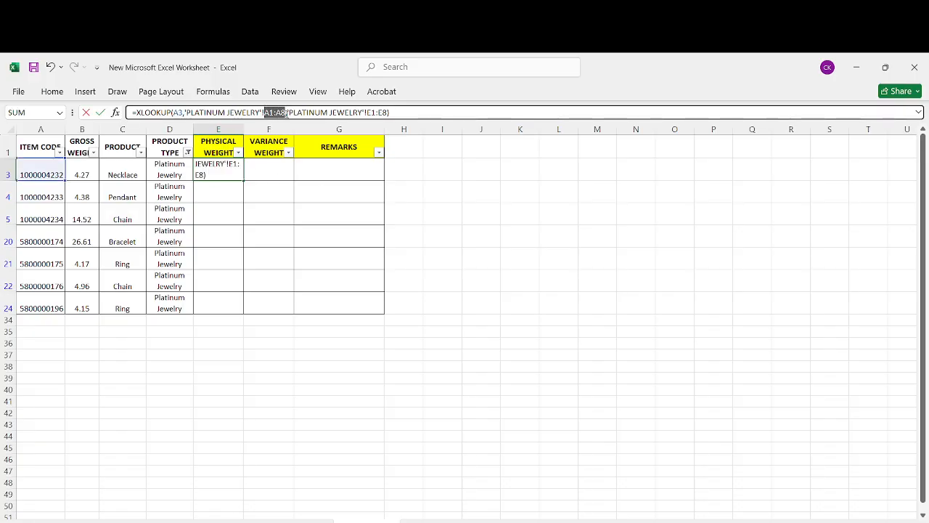
key(F4)
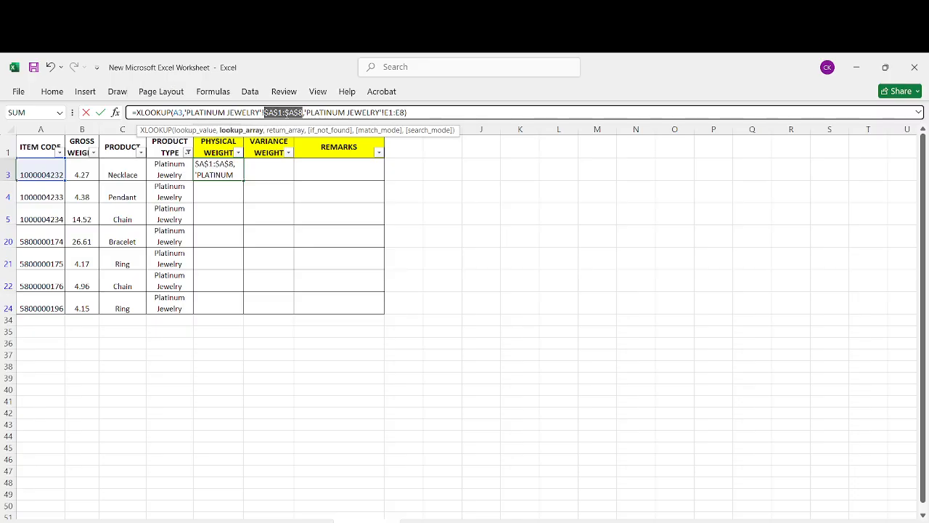
key(Return)
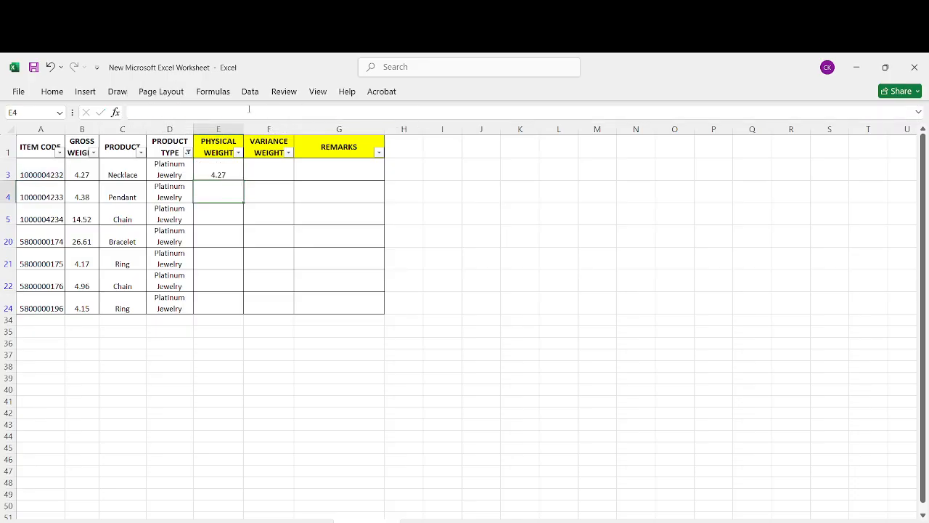
- Lock the rows of the return range in E3's XLOOKUP formula as E$1:E$8
click(216, 177)
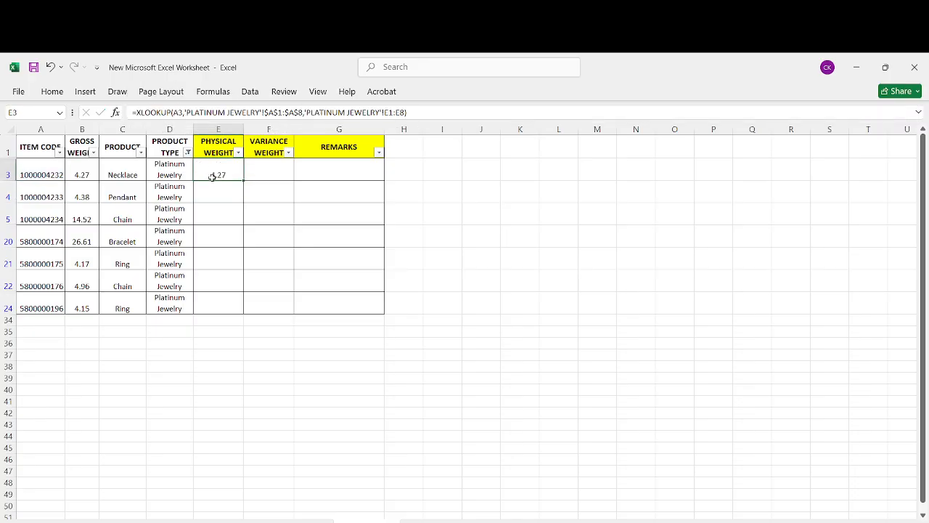
click(392, 112)
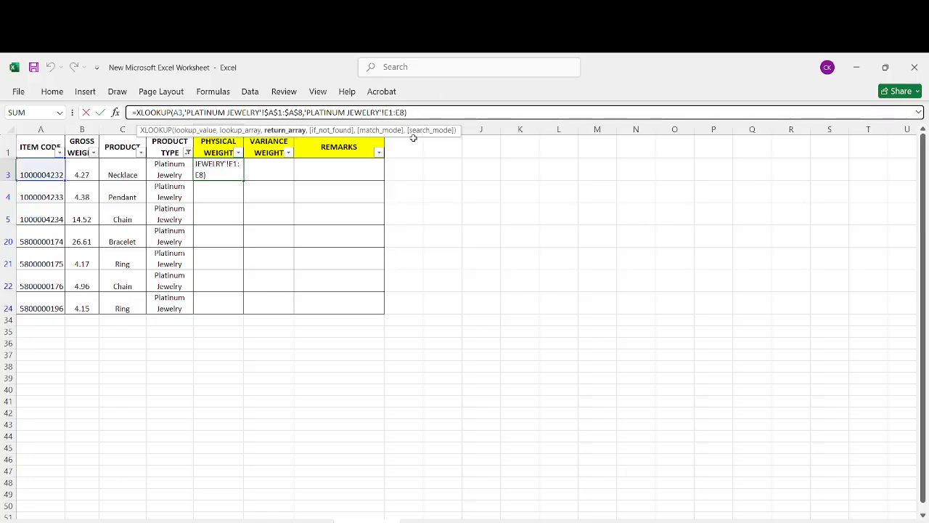
key(F4)
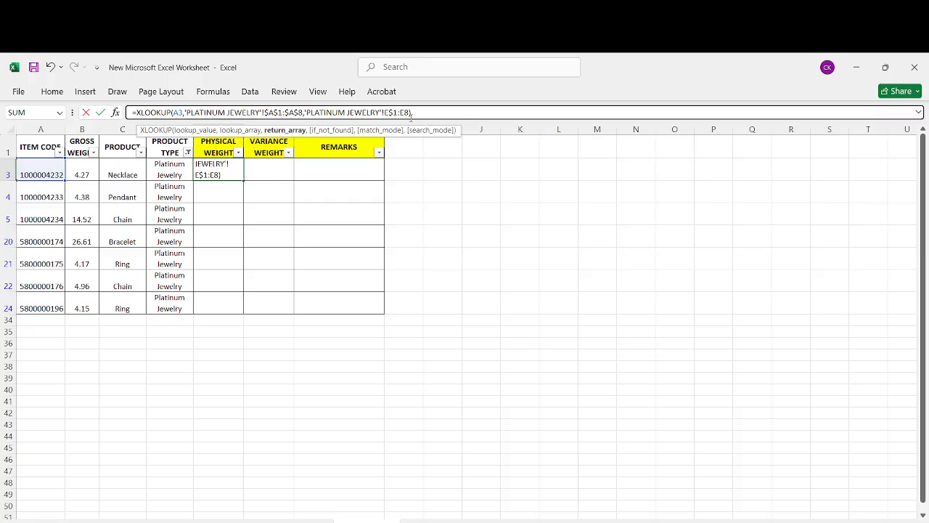
key(F4)
key(Return)
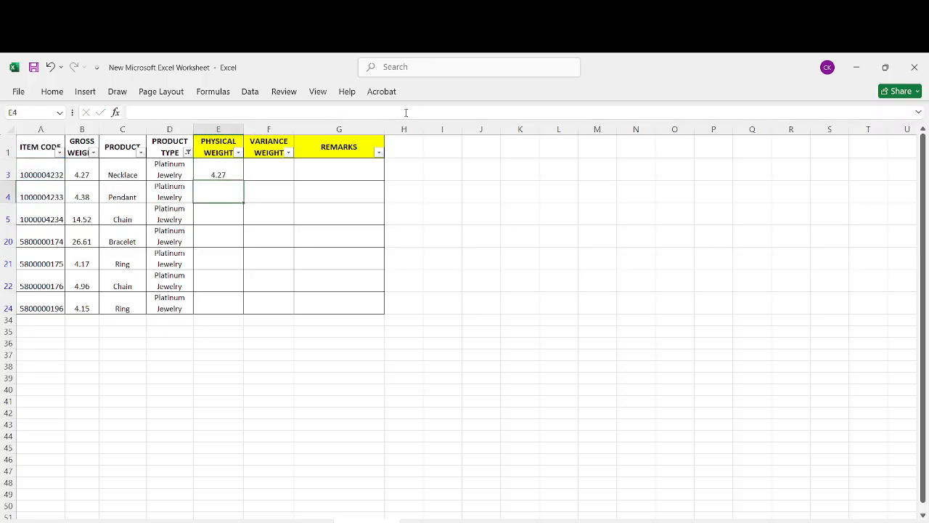
- Try to fill E3's XLOOKUP formula across the variance weight and remarks columns of row 3
click(215, 171)
drag(243, 179, 383, 171)
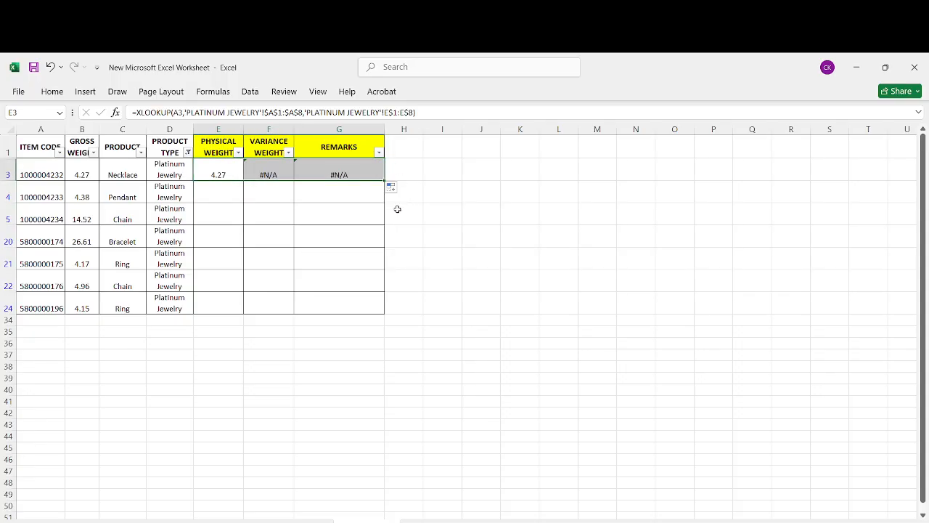
click(338, 226)
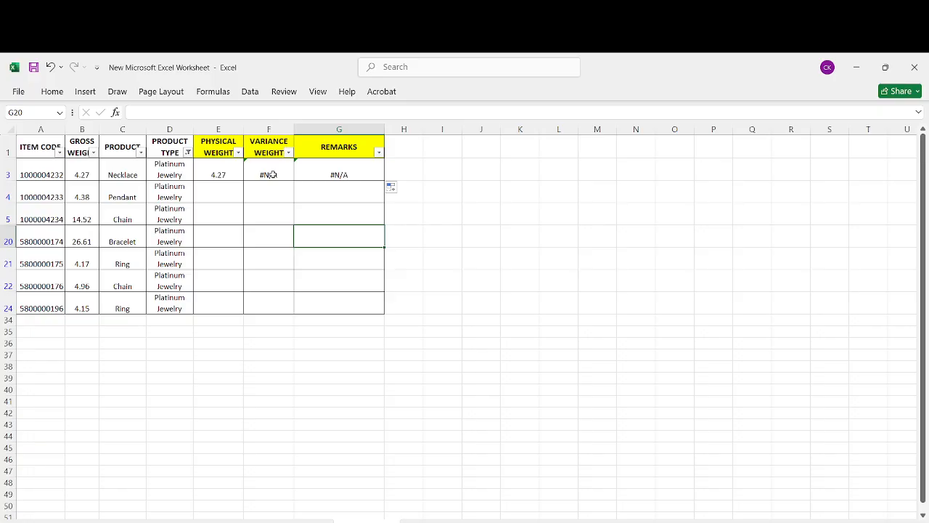
- Anchor the column of the lookup value in E3's XLOOKUP formula as $A3
click(219, 174)
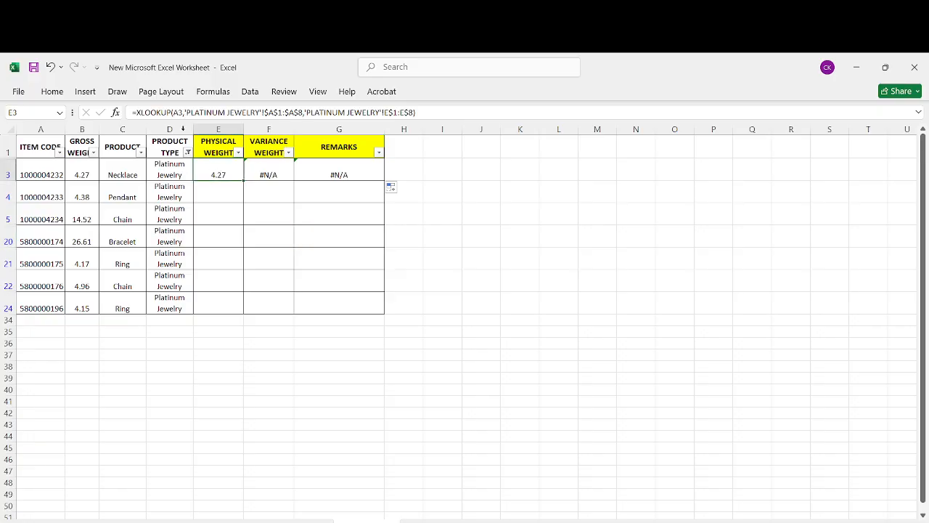
click(173, 113)
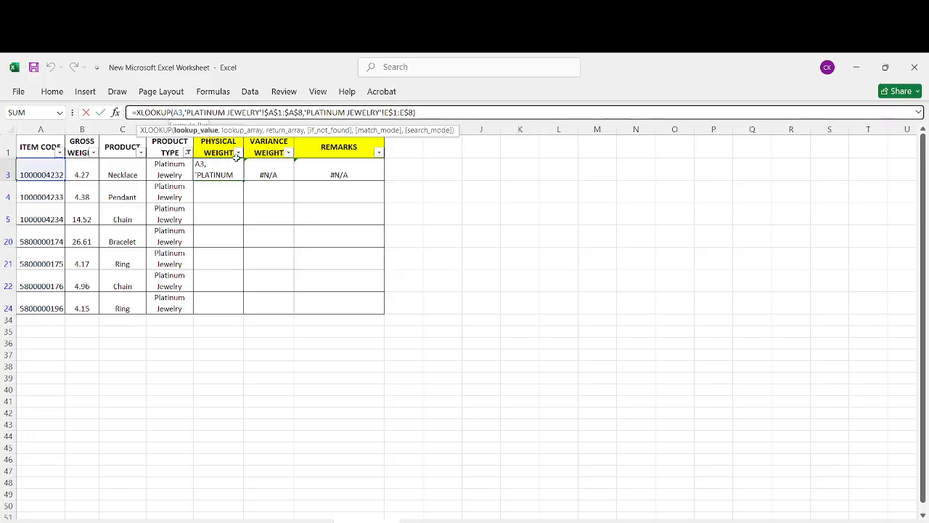
text($)
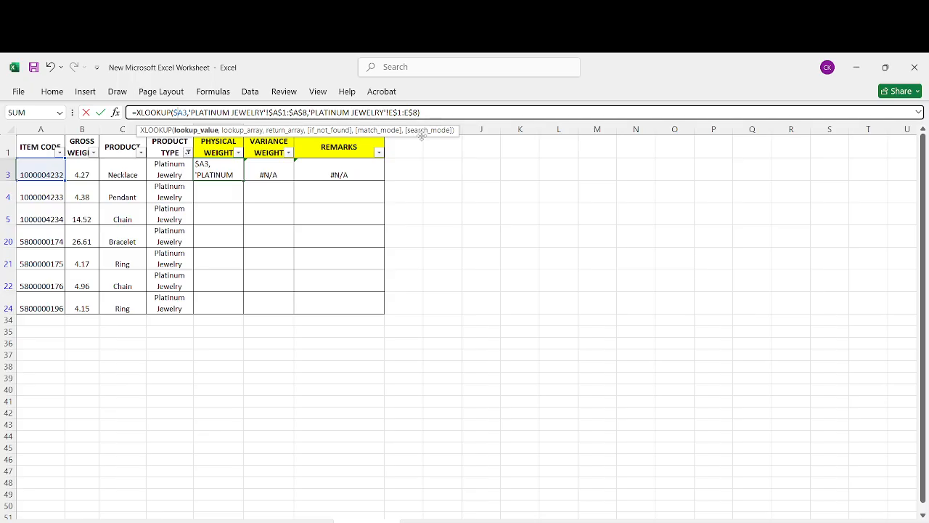
key(Return)
- Fill the anchored E3 formula across to column G and down to row 24 for the platinum items
click(213, 170)
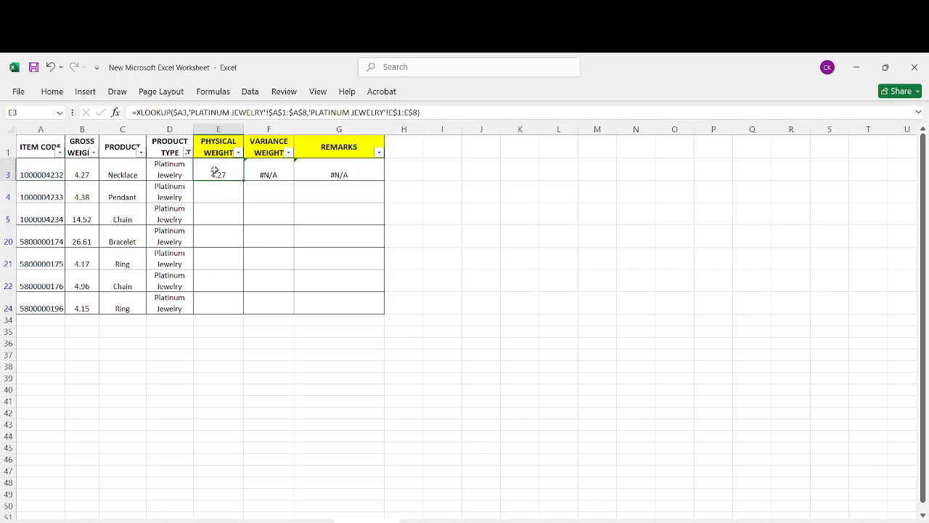
drag(243, 180, 386, 313)
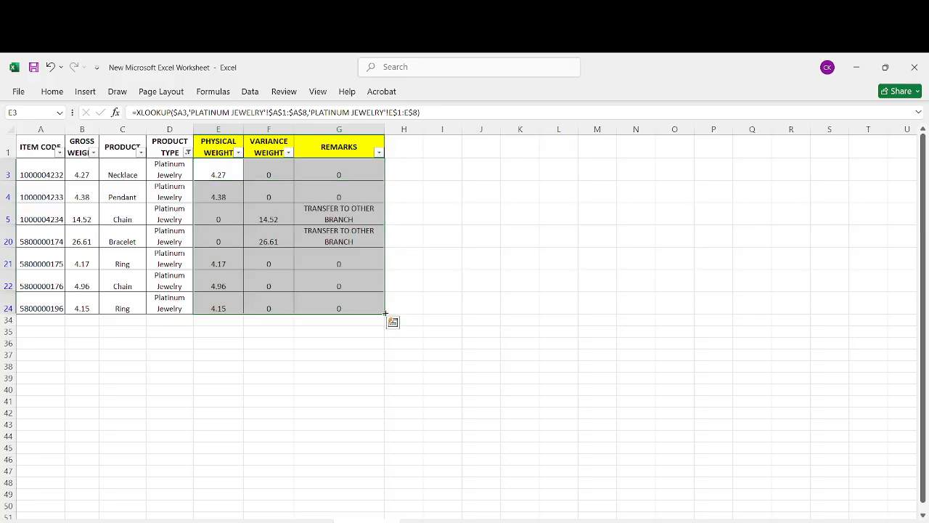
click(341, 272)
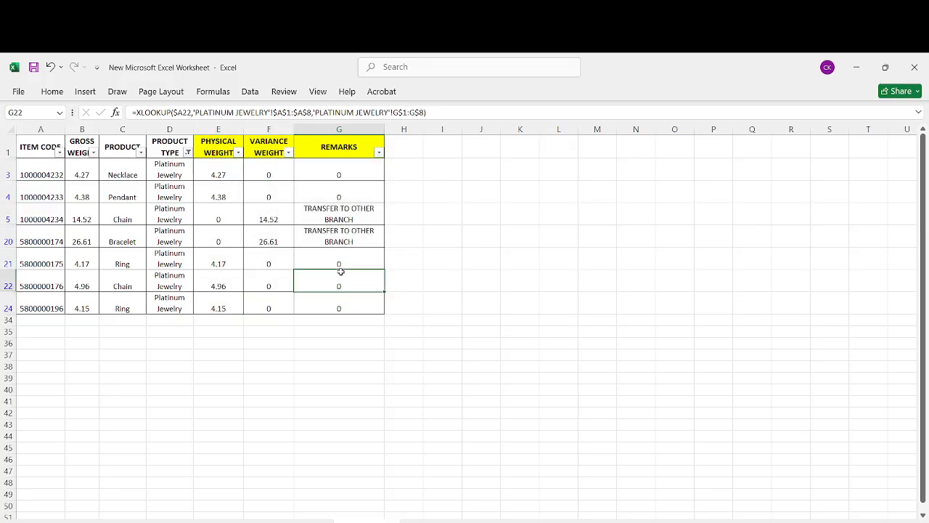
- Filter the Product Type column to show only Silver Jewelry items
click(188, 153)
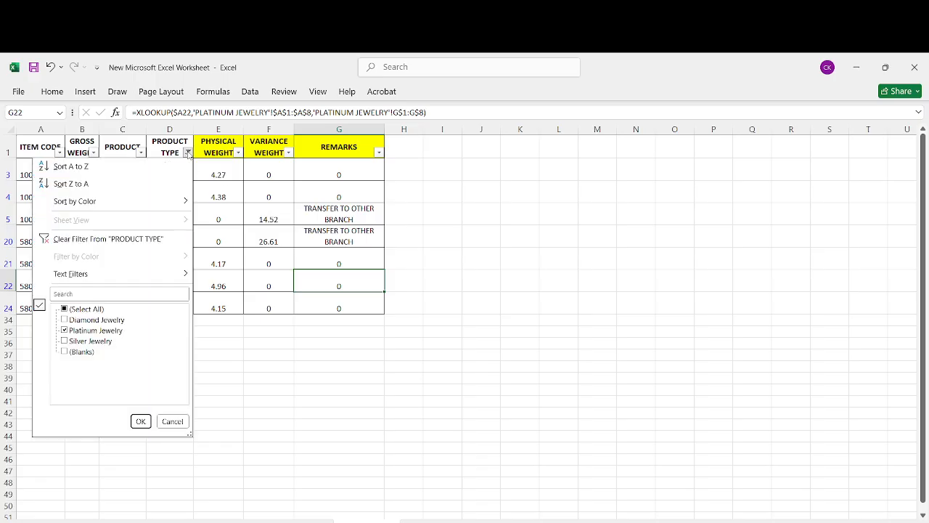
click(83, 341)
click(76, 331)
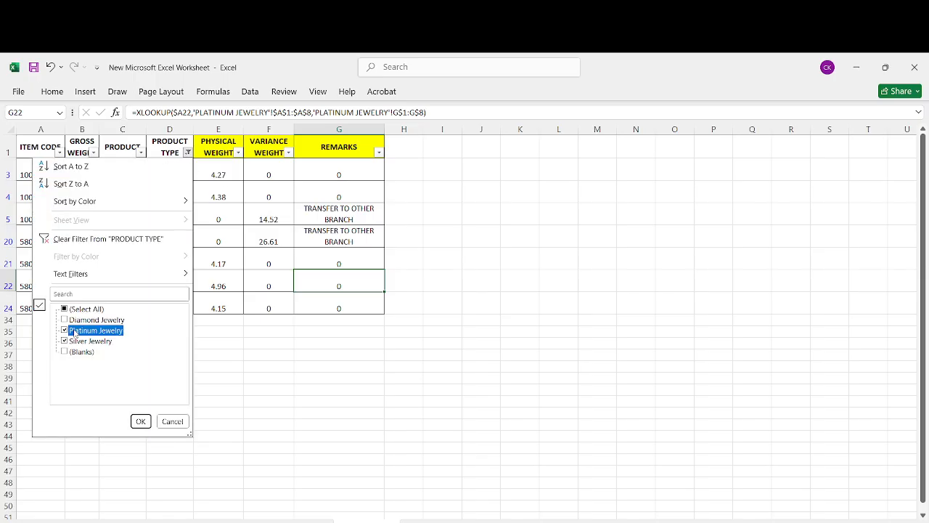
click(140, 421)
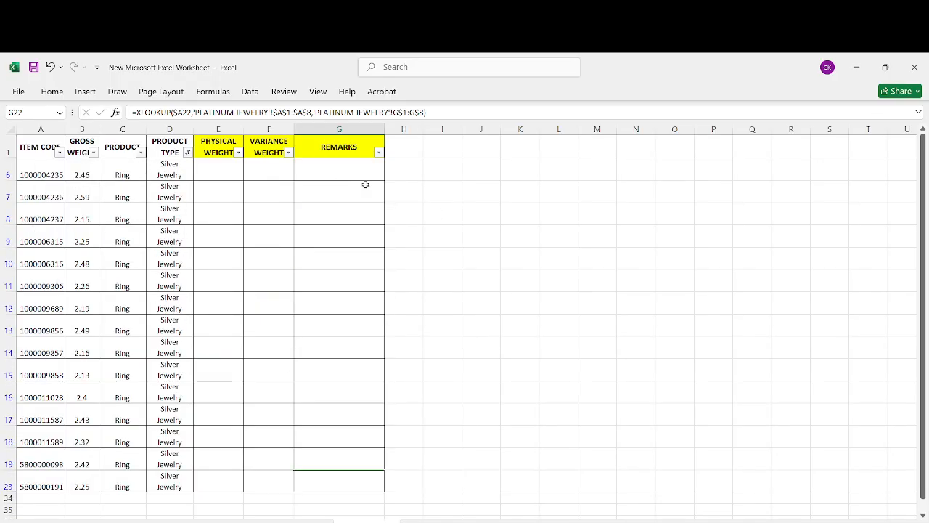
- Enter an XLOOKUP formula in E6 that finds A6 in 'SILVER JEWELRY'!A1:A16 and returns from 'SILVER JEWELRY'!E1:E16
click(218, 170)
text(=XK)
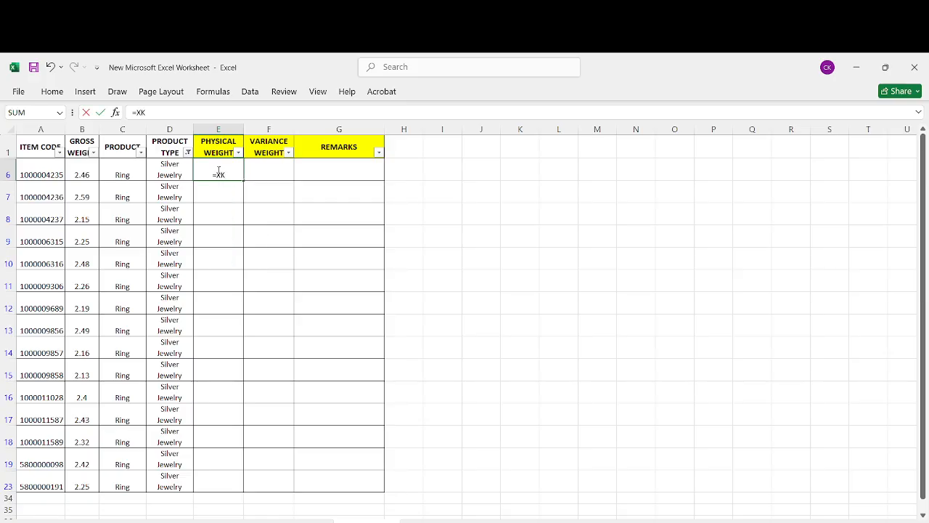
key(BackSpace)
text(LO)
key(Tab)
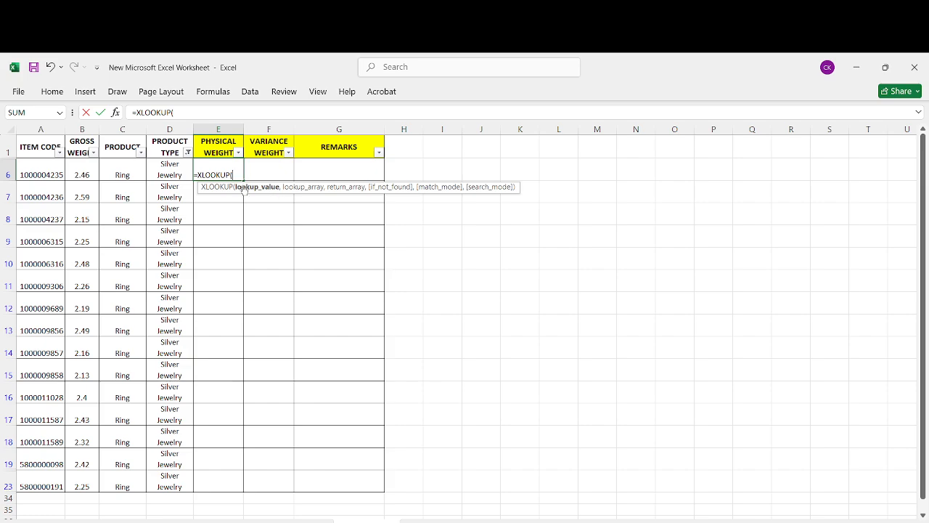
click(44, 168)
text(,)
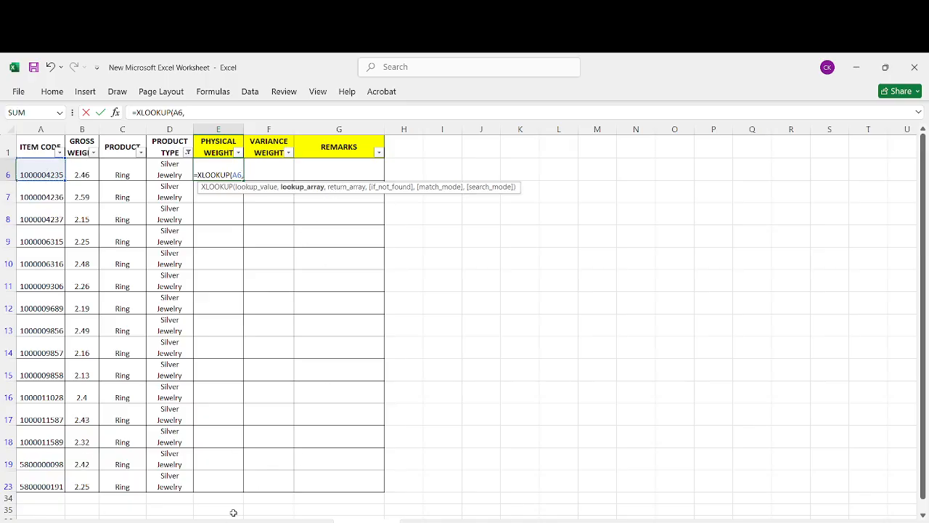
click(292, 521)
drag(40, 139, 48, 315)
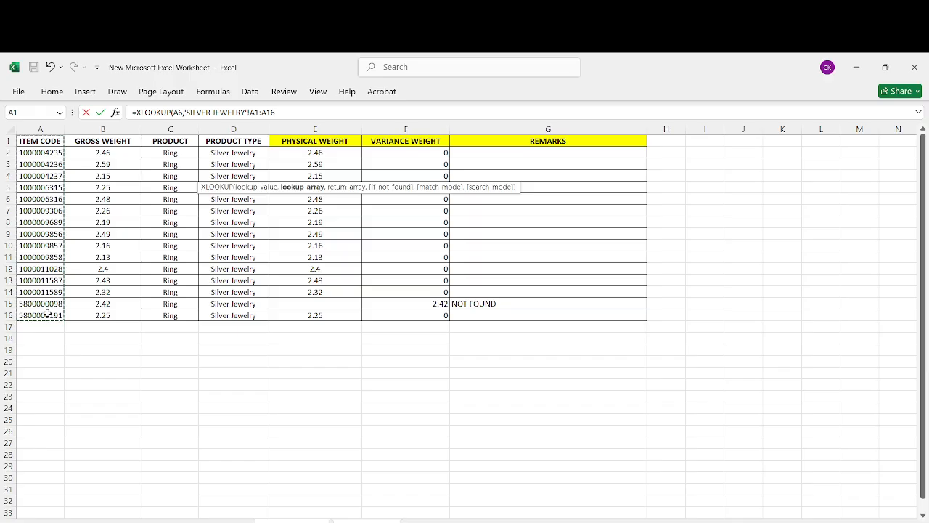
text(,)
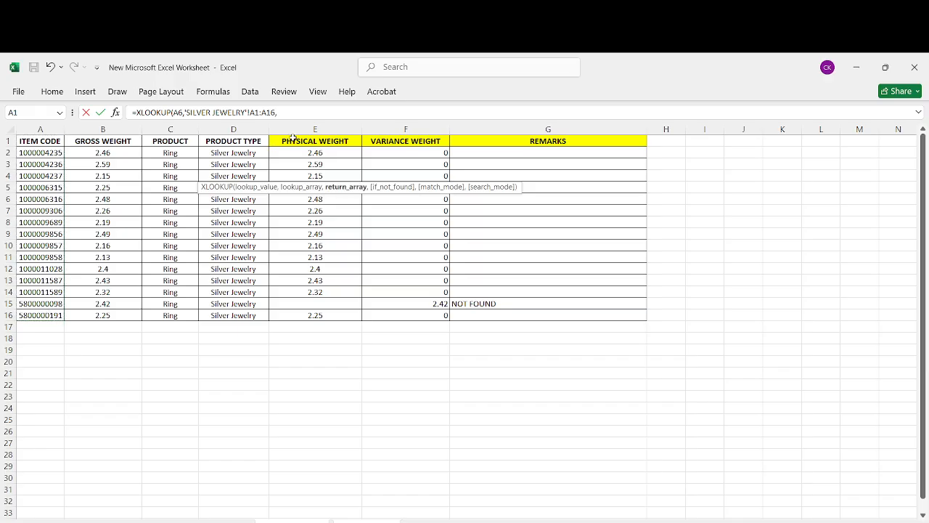
drag(293, 140, 318, 315)
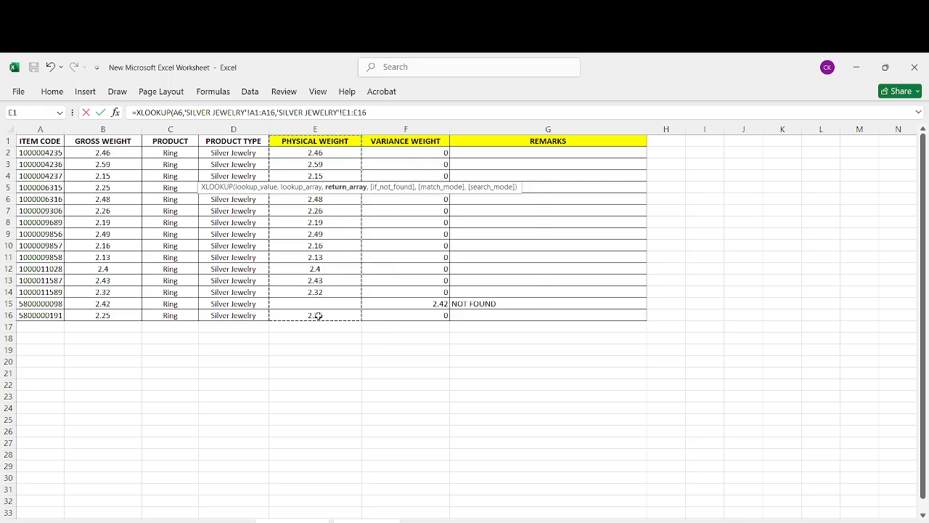
key(Return)
- Anchor the references in E6's XLOOKUP formula as $A6, $A$1:$A$16 for the lookup array and E$1:E$16 for the return array
click(211, 166)
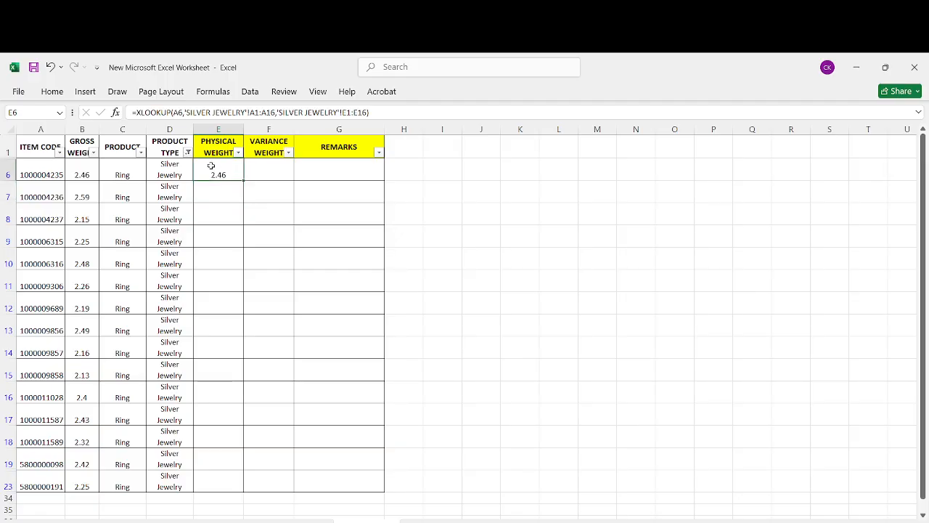
click(175, 113)
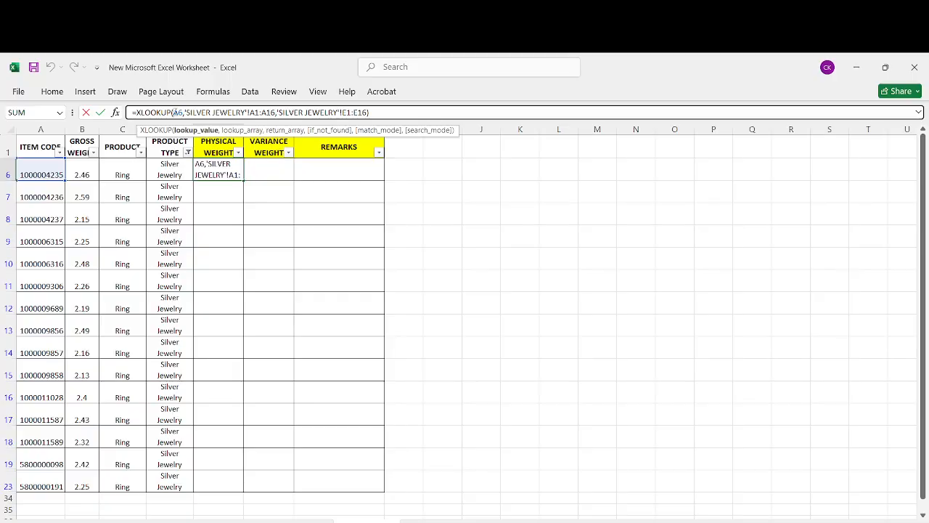
text($)
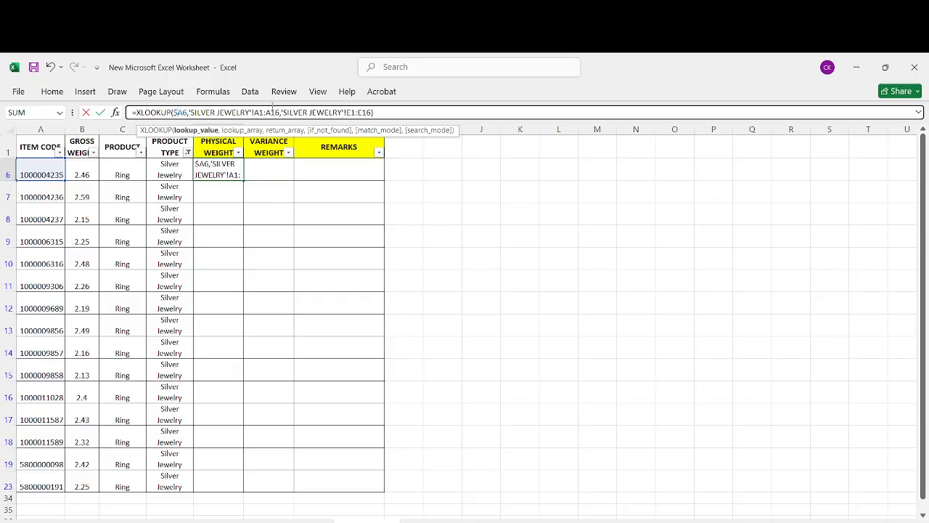
drag(255, 112, 279, 112)
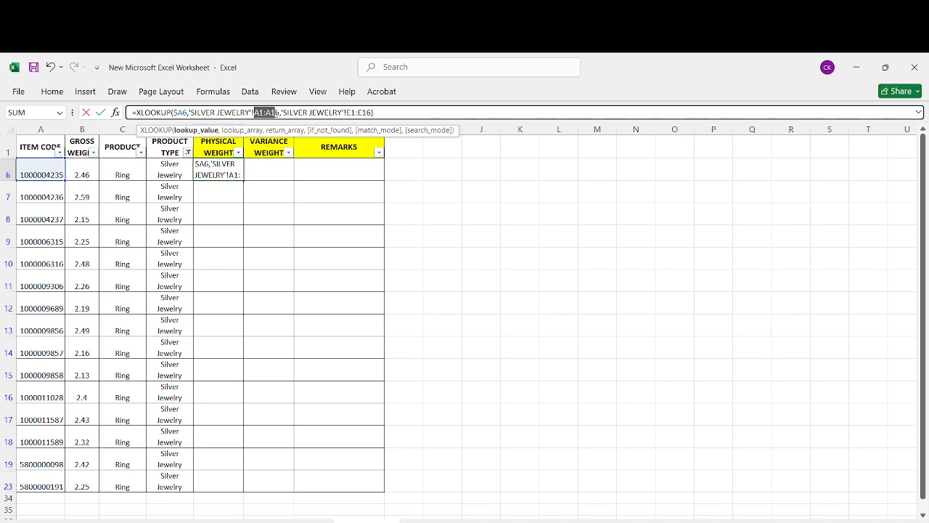
key(F4)
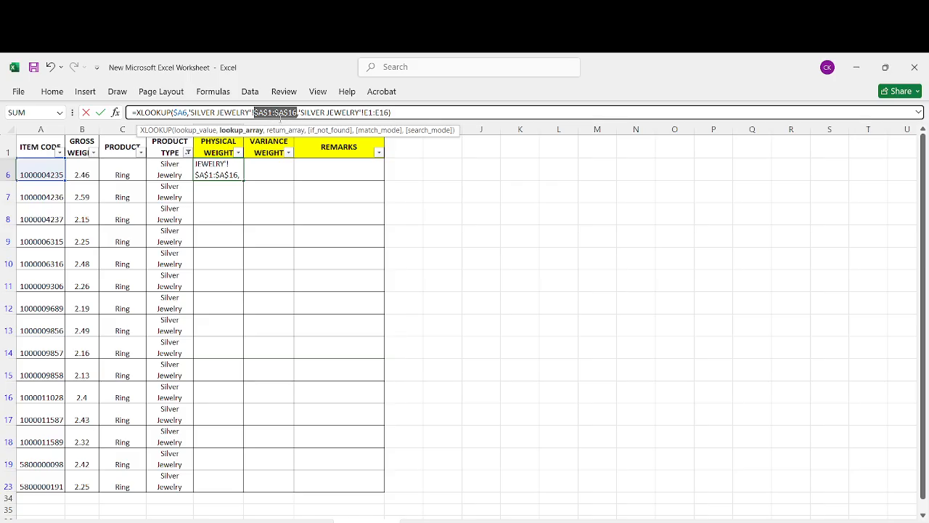
click(365, 111)
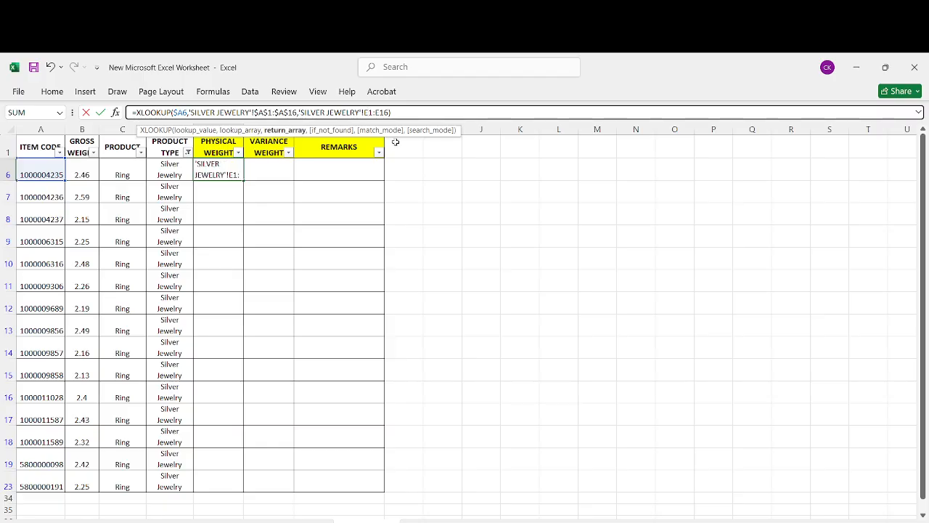
text($)
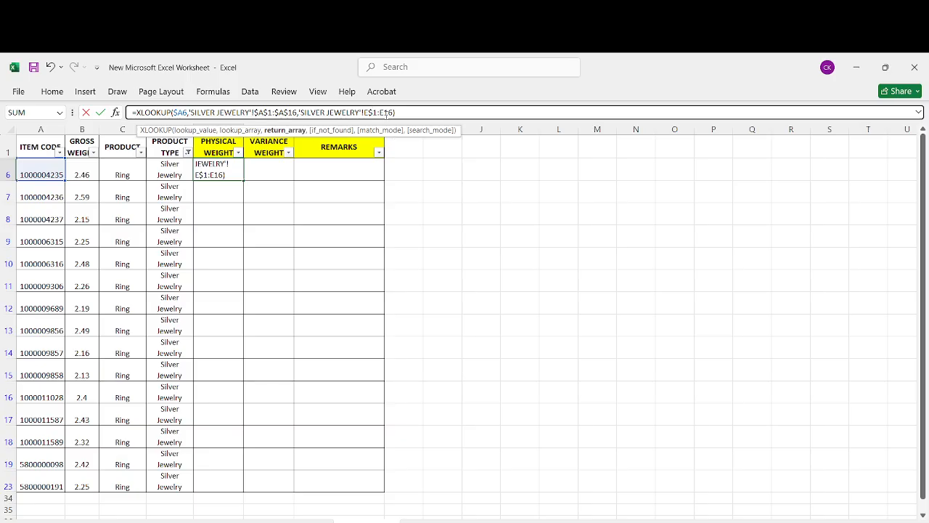
click(386, 113)
text($)
key(Return)
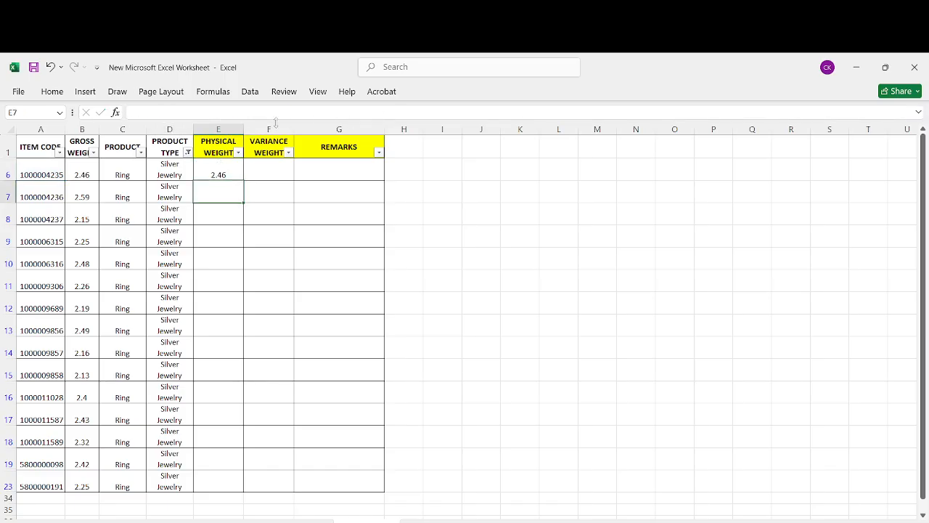
- Fill the anchored E6 formula across to column G and down to row 23 for the silver items
click(210, 161)
drag(243, 179, 361, 492)
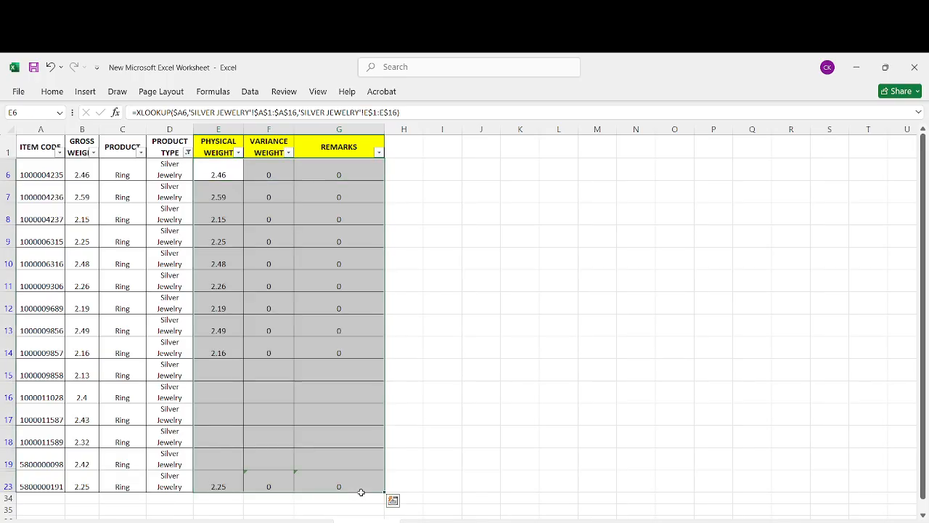
click(422, 452)
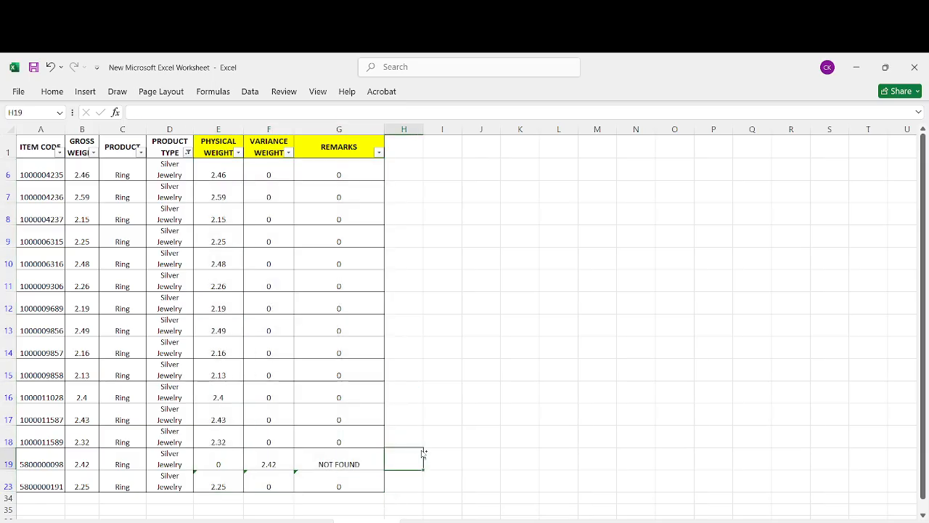
click(461, 395)
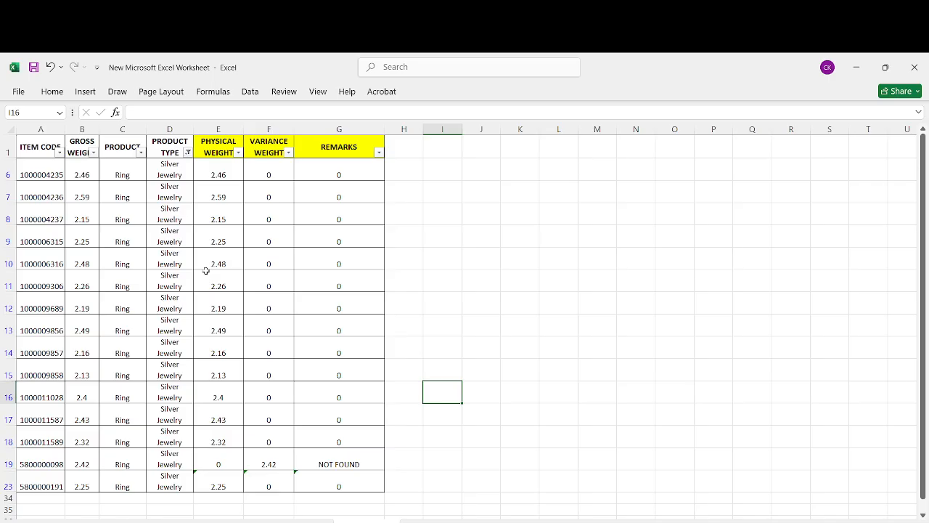
- Remove the filter from the jewelry table so the rows of all product types are shown
key(ctrl+shift+l)
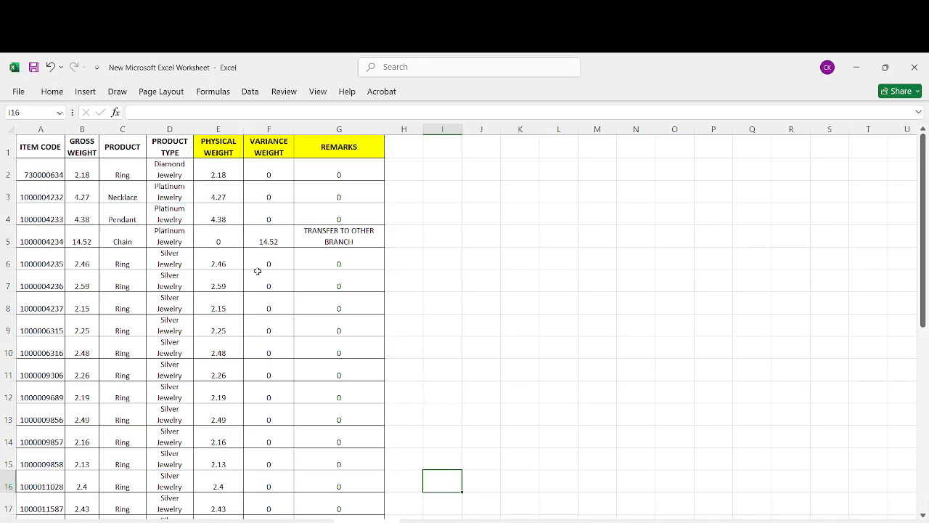
click(349, 280)
drag(927, 176, 924, 240)
click(419, 207)
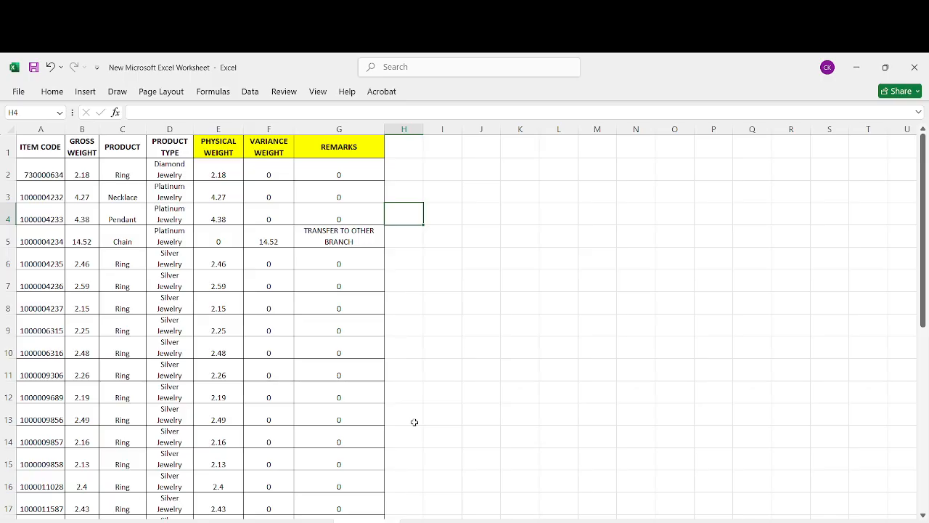
click(432, 521)
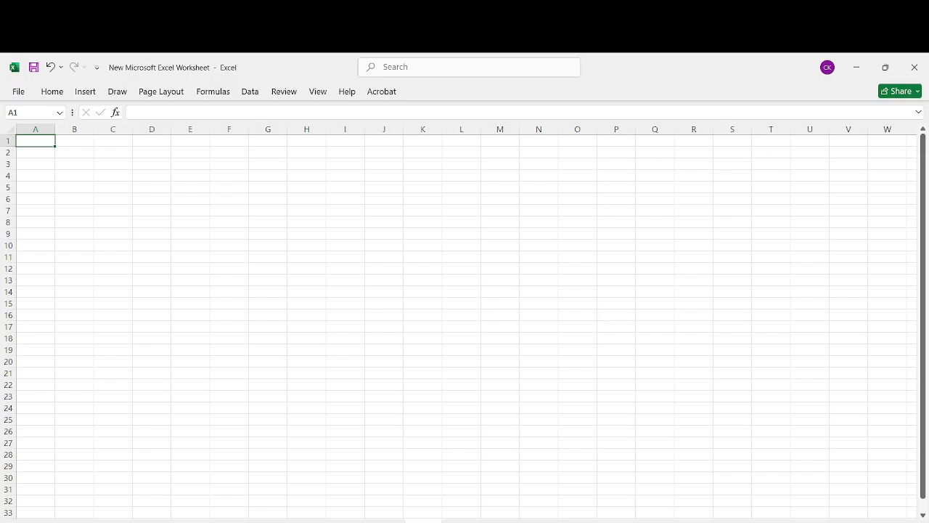
click(367, 521)
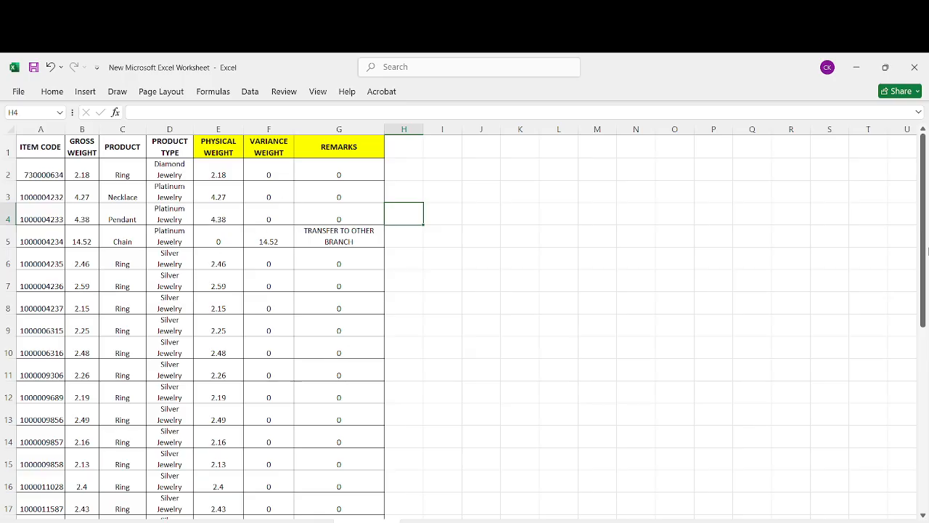
drag(925, 226, 927, 268)
click(408, 250)
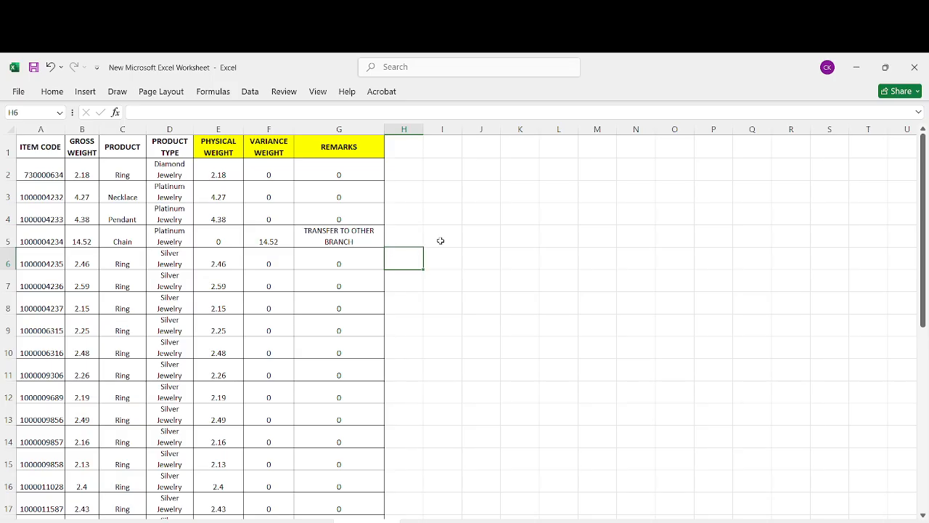
- Create a PivotTable on a new worksheet from the range 'FINAL REPORT'!$A$1:$G$32, leaving out the TOTAL row
click(85, 92)
click(42, 134)
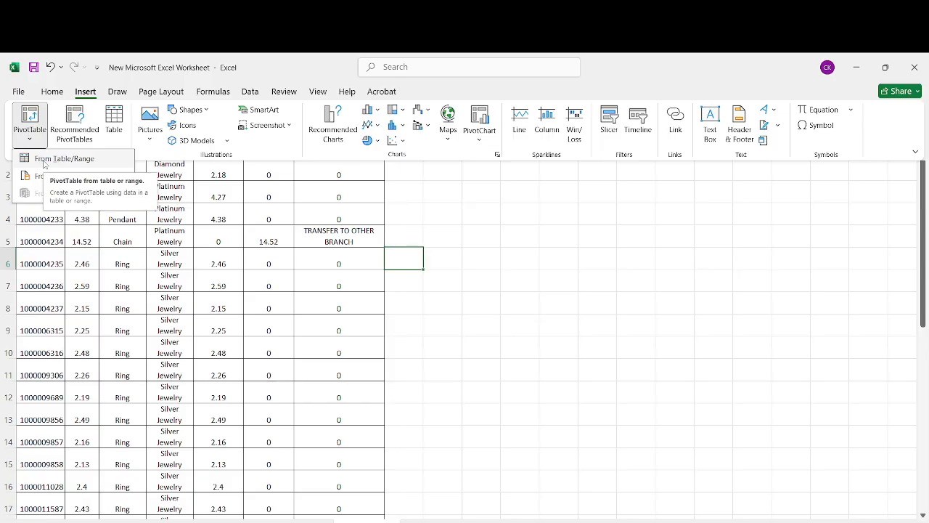
click(43, 160)
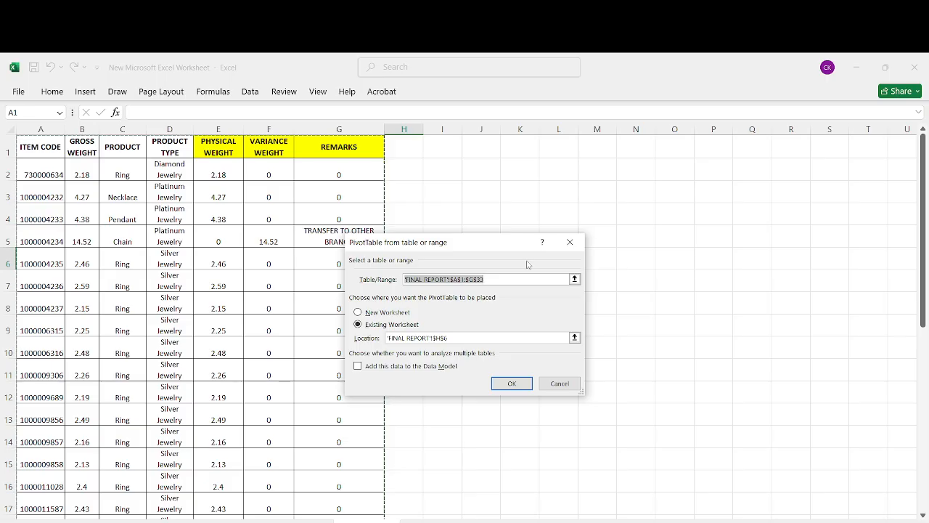
click(574, 279)
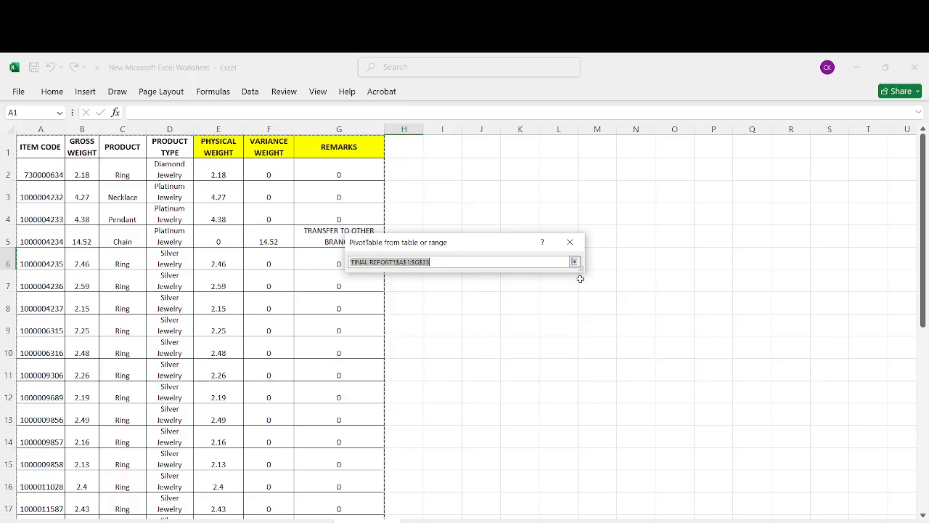
click(39, 151)
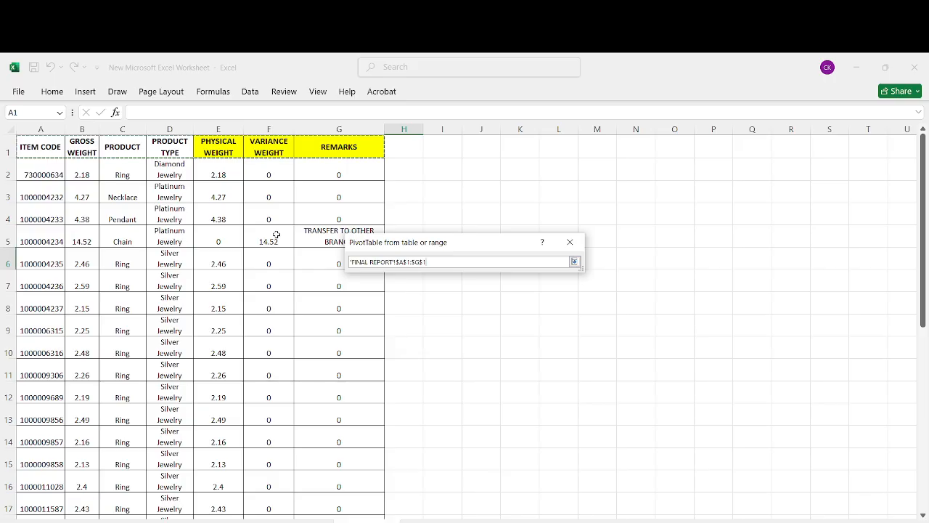
key(ctrl+shift+Down)
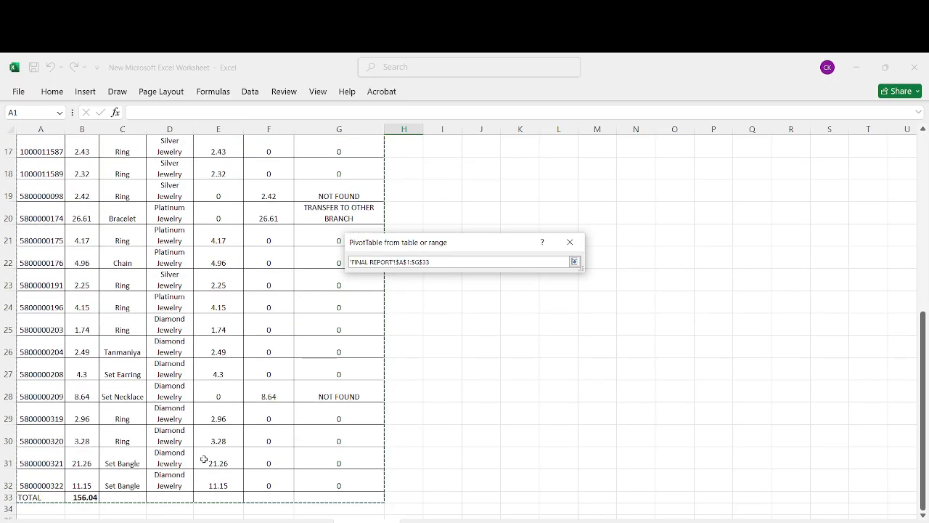
key(shift+Up)
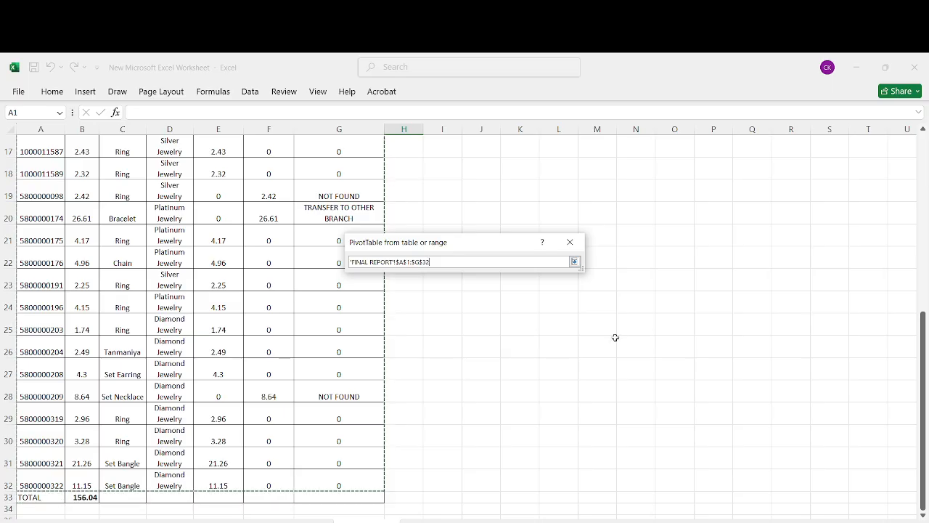
click(575, 263)
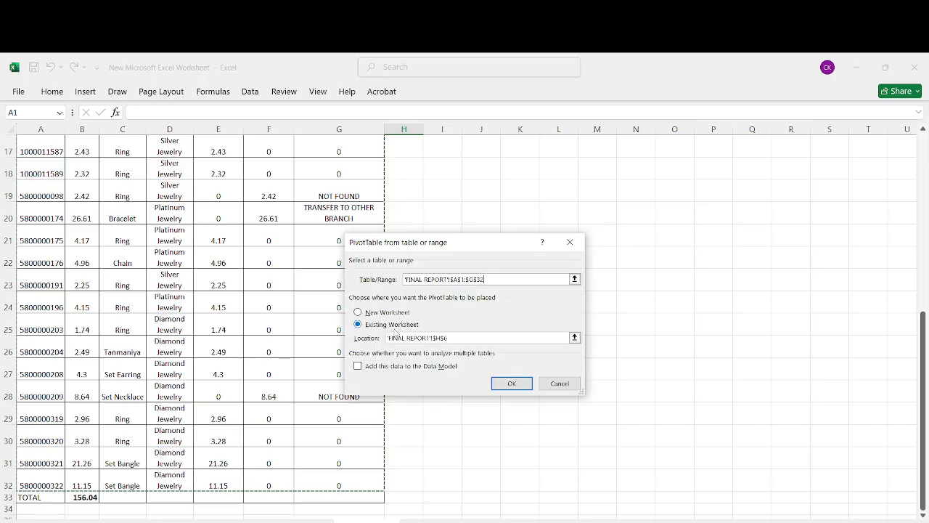
click(358, 312)
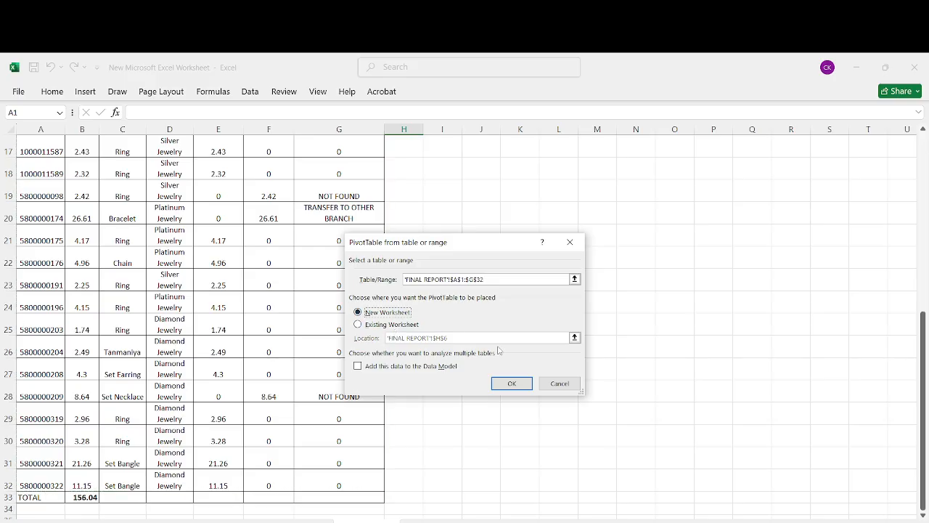
click(526, 384)
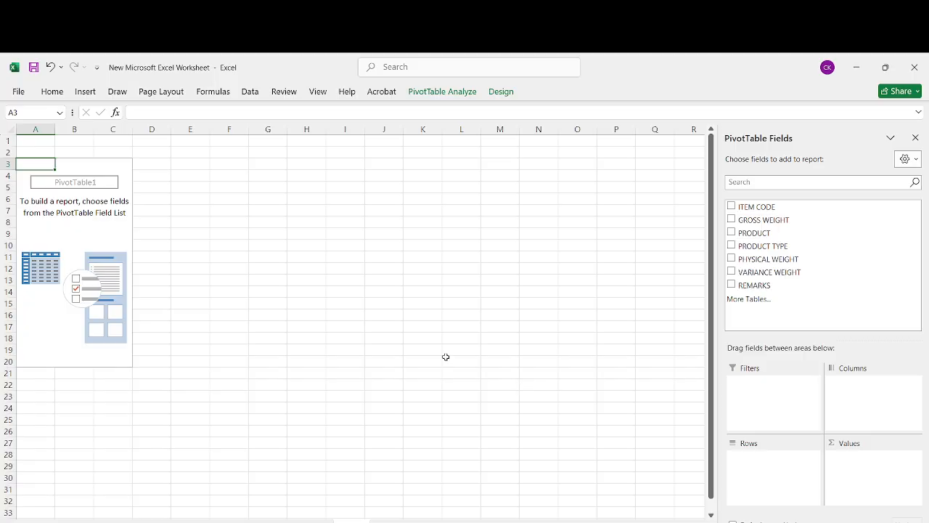
- Add PRODUCT TYPE as the PivotTable's rows and the sum of GROSS WEIGHT as its values
click(213, 255)
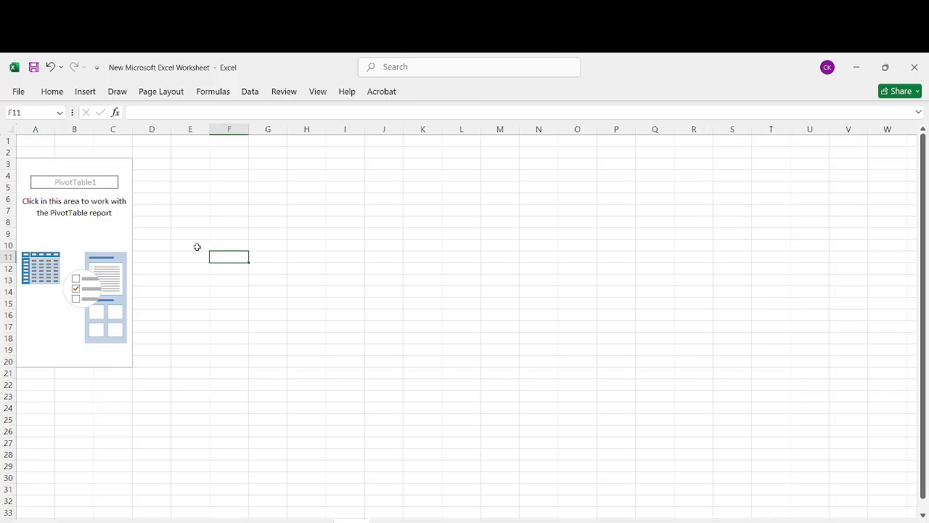
click(90, 234)
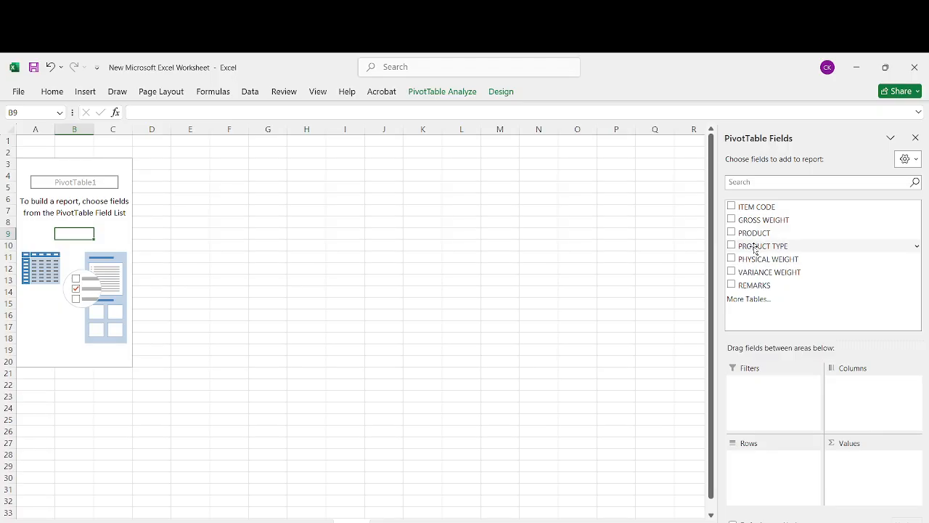
drag(755, 249, 761, 476)
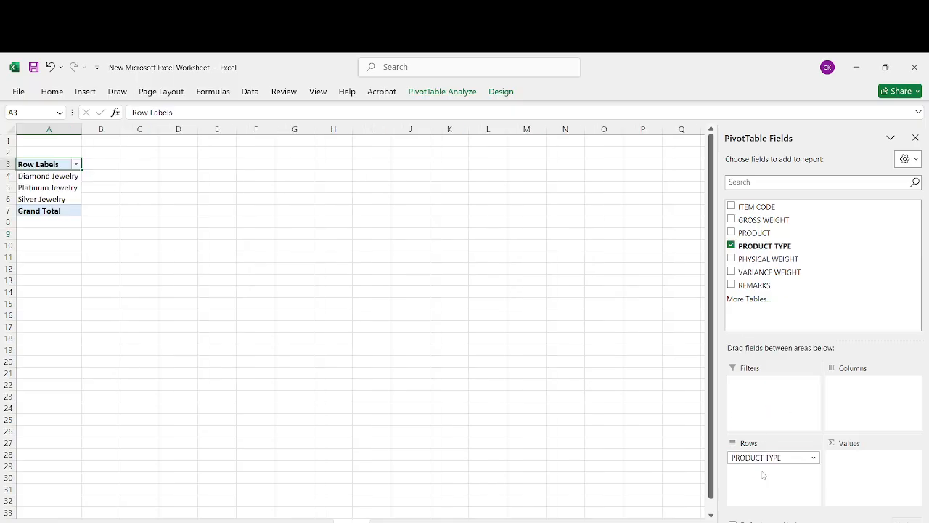
drag(759, 220, 870, 469)
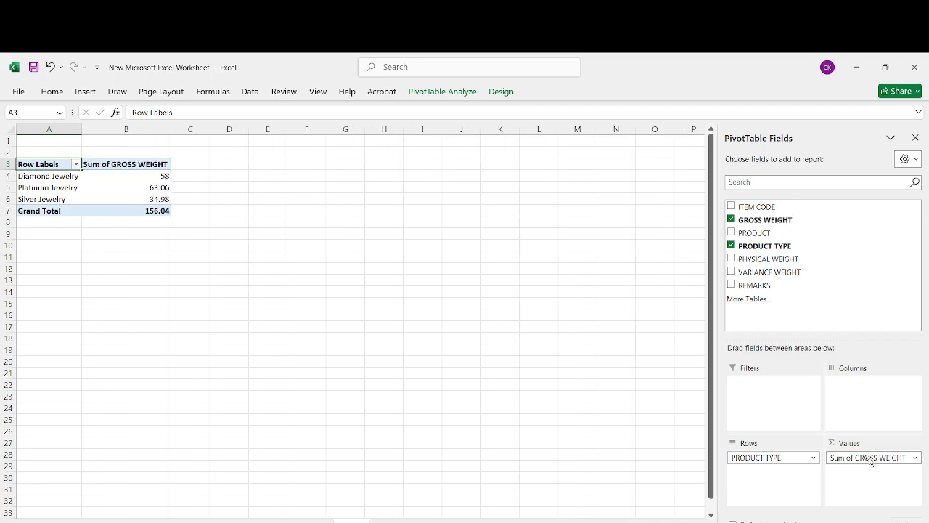
- Add the sums of PHYSICAL WEIGHT and VARIANCE WEIGHT to the PivotTable's values
drag(768, 260, 875, 488)
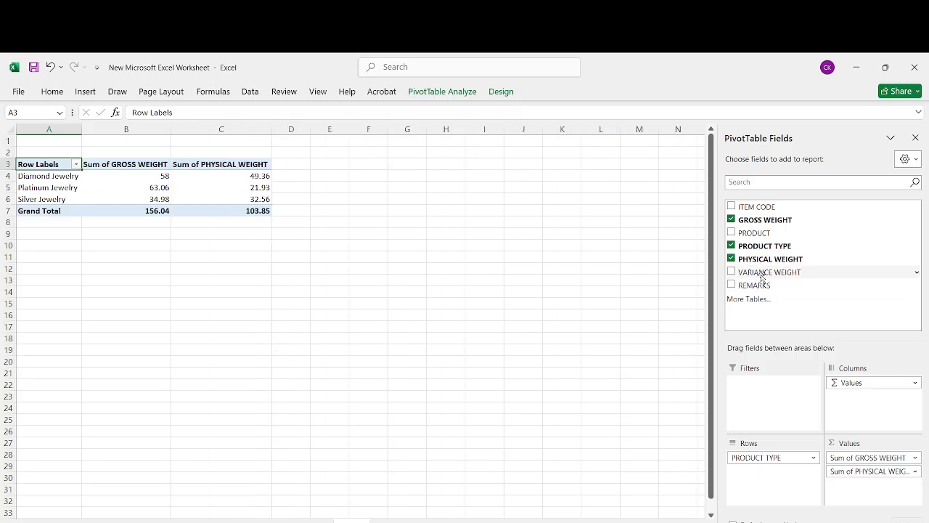
drag(761, 276, 874, 494)
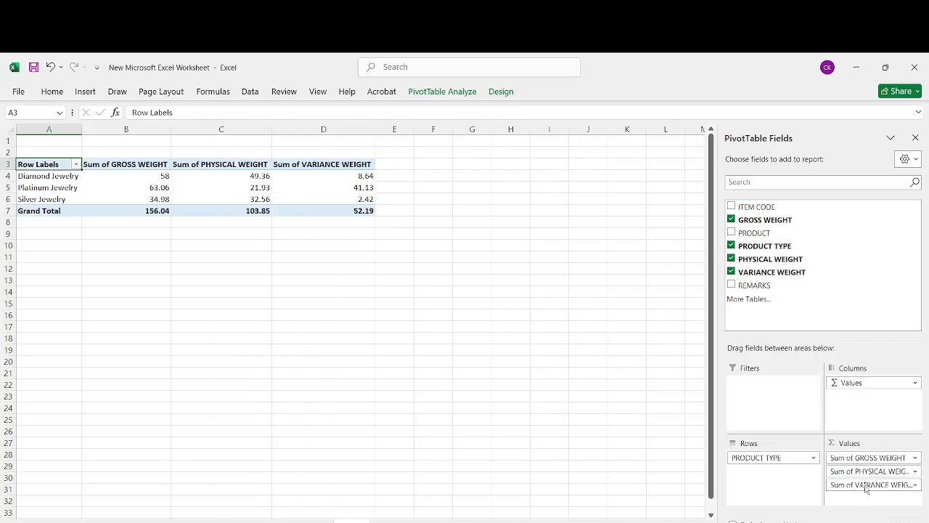
click(545, 307)
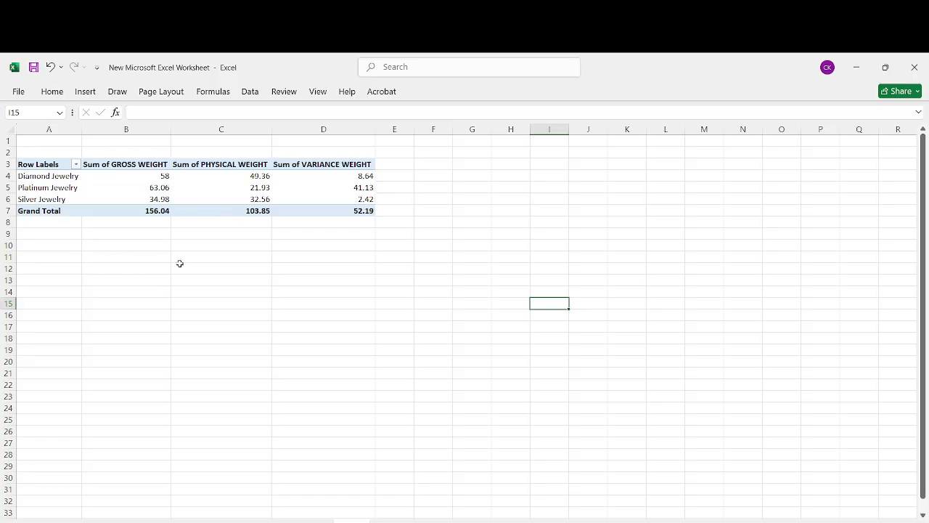
click(262, 347)
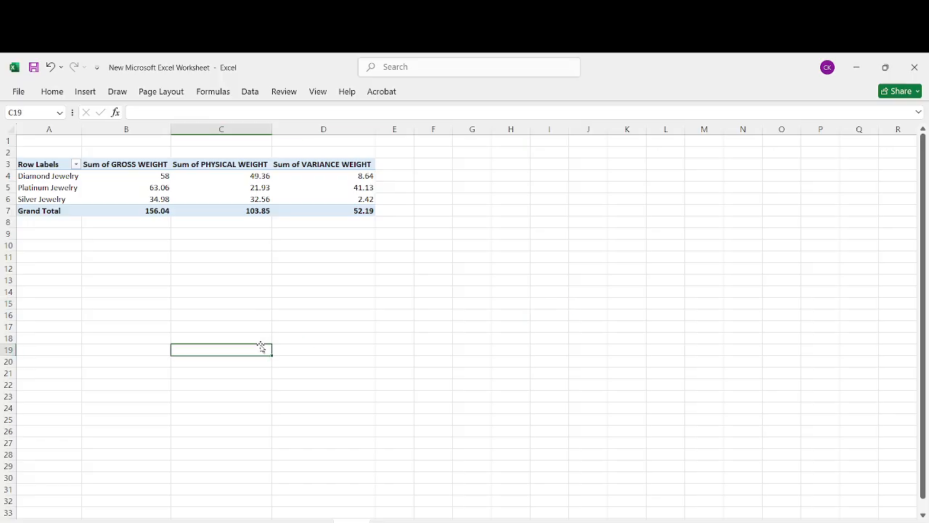
- Examine the PivotTable's grand totals for gross, physical and variance weight
click(116, 209)
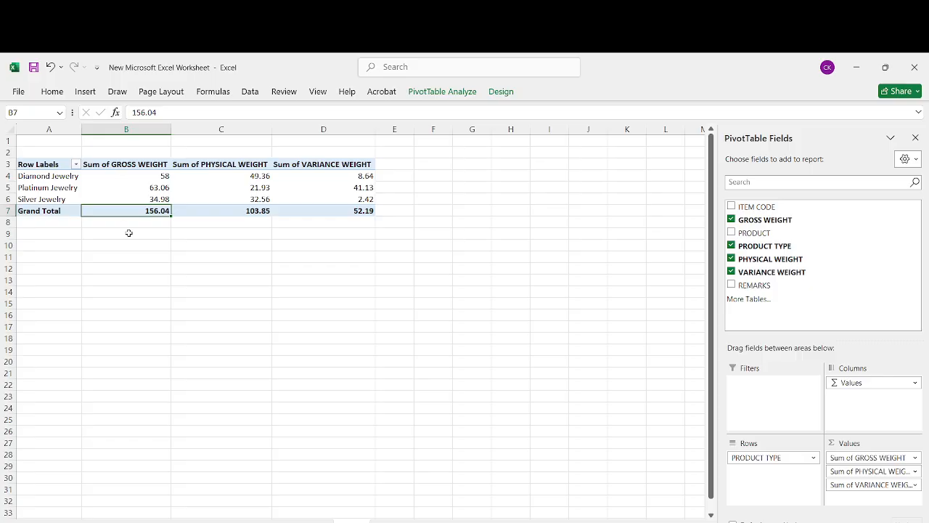
click(212, 212)
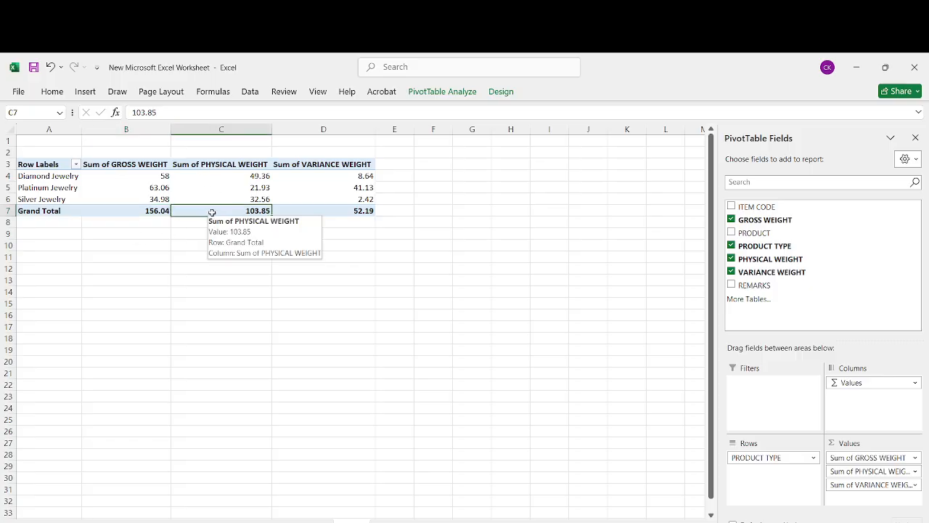
click(318, 209)
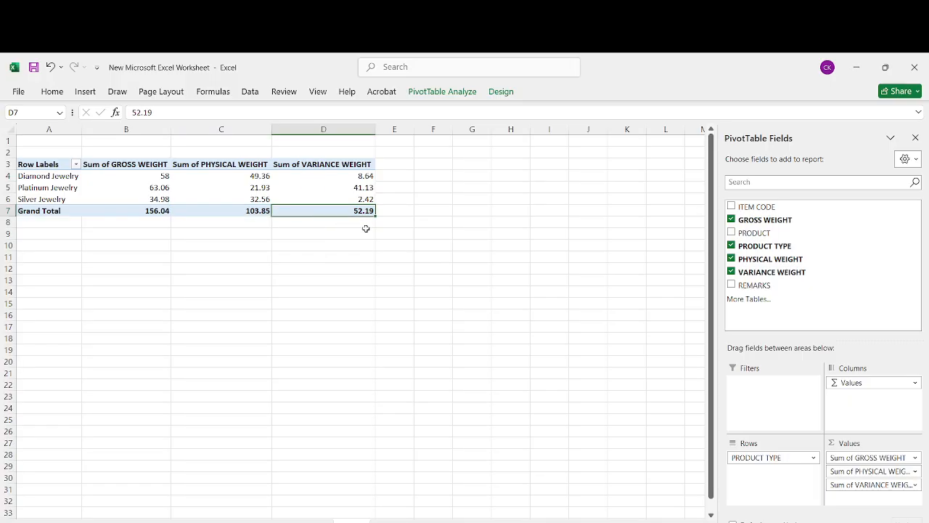
key(shift+Left)
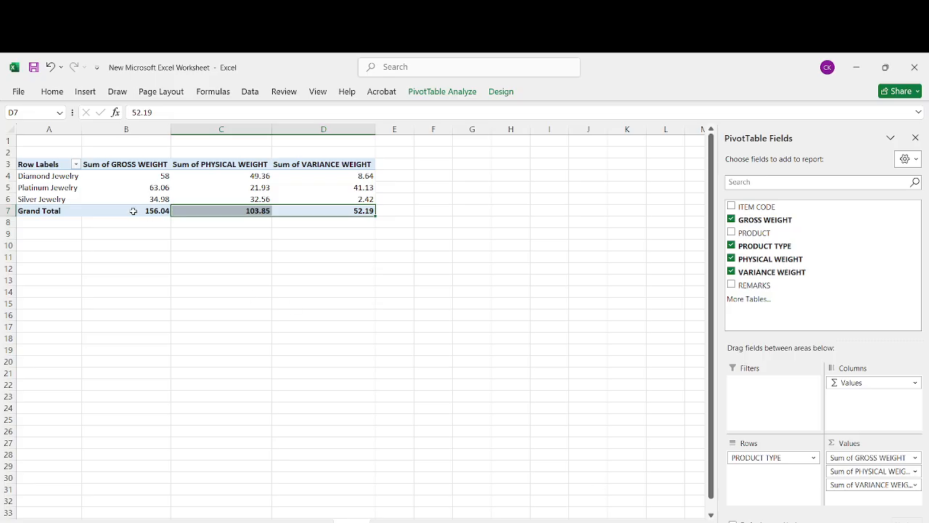
click(107, 210)
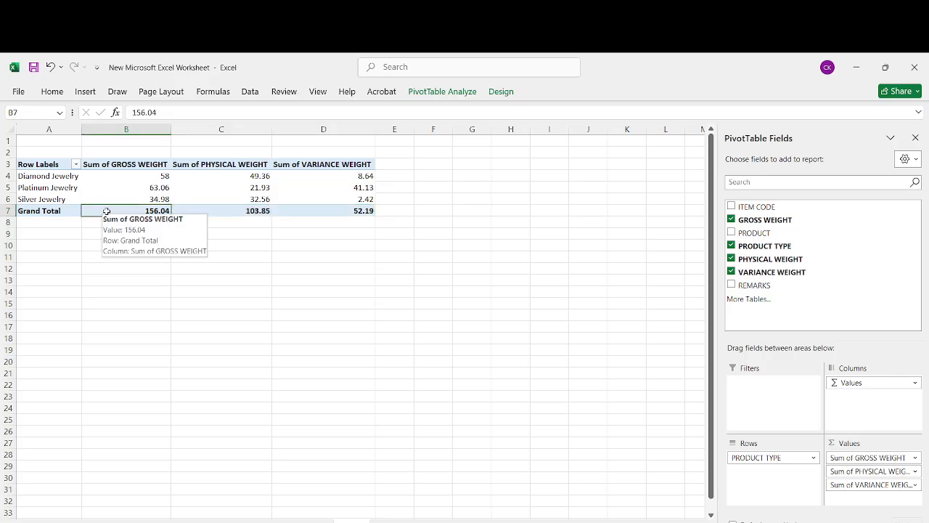
click(197, 299)
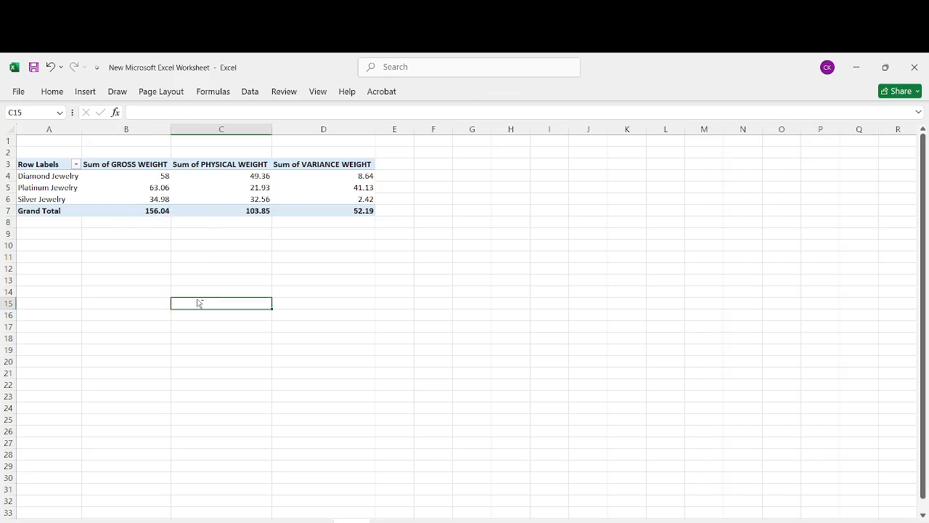
click(394, 256)
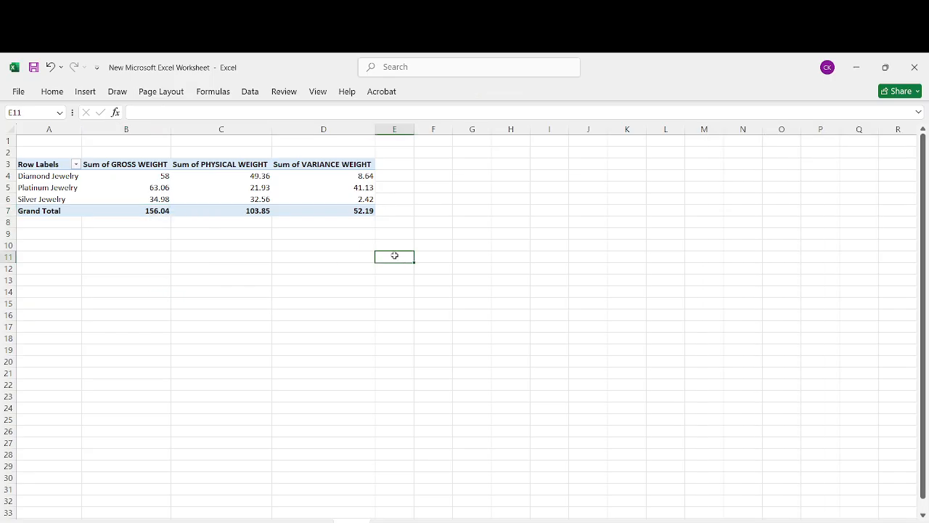
- Open the FINAL REPORT workbook from the MULTIPLE SHEET folder and review its report sheet and PivotTable grand totals
click(858, 66)
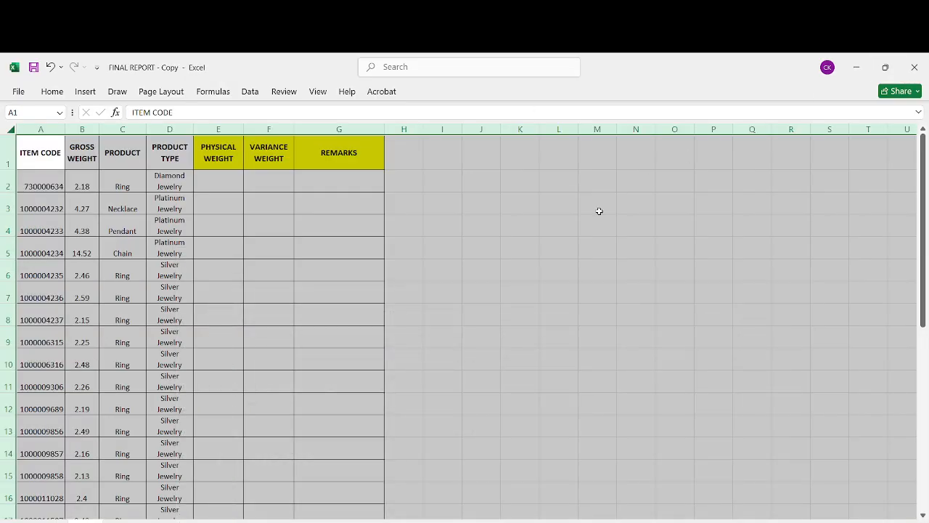
click(851, 70)
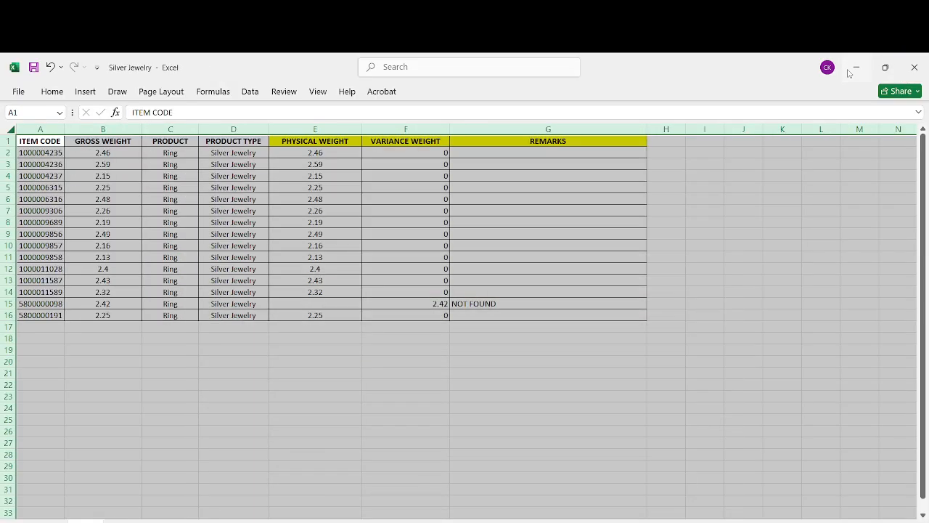
click(855, 67)
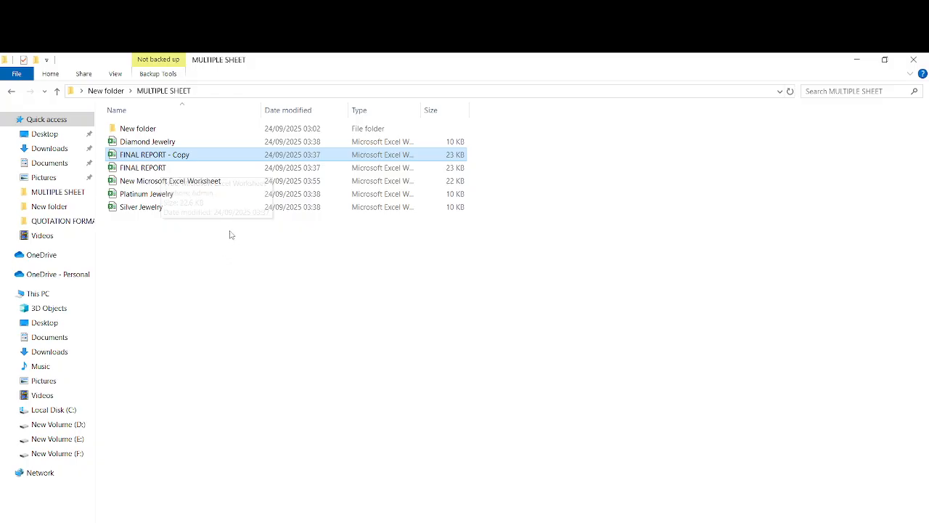
double_click(169, 169)
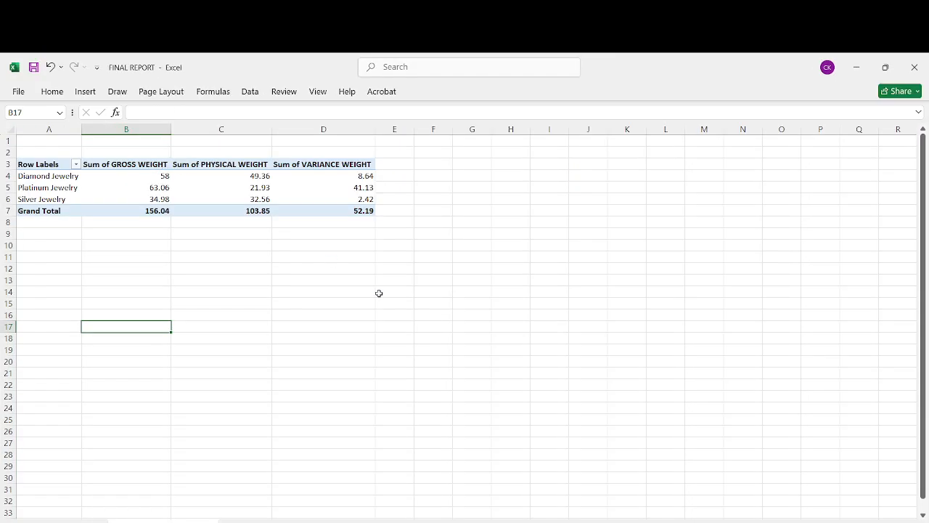
click(112, 517)
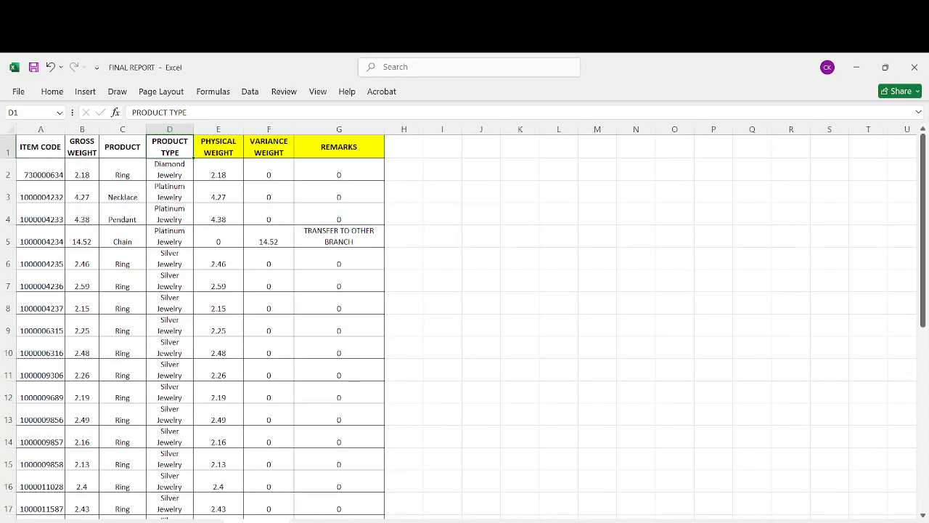
click(175, 521)
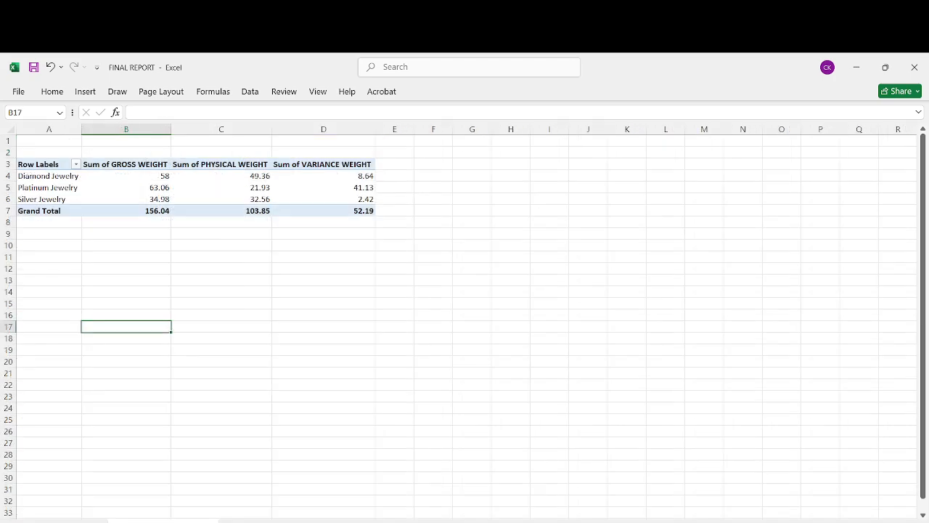
click(155, 257)
click(127, 221)
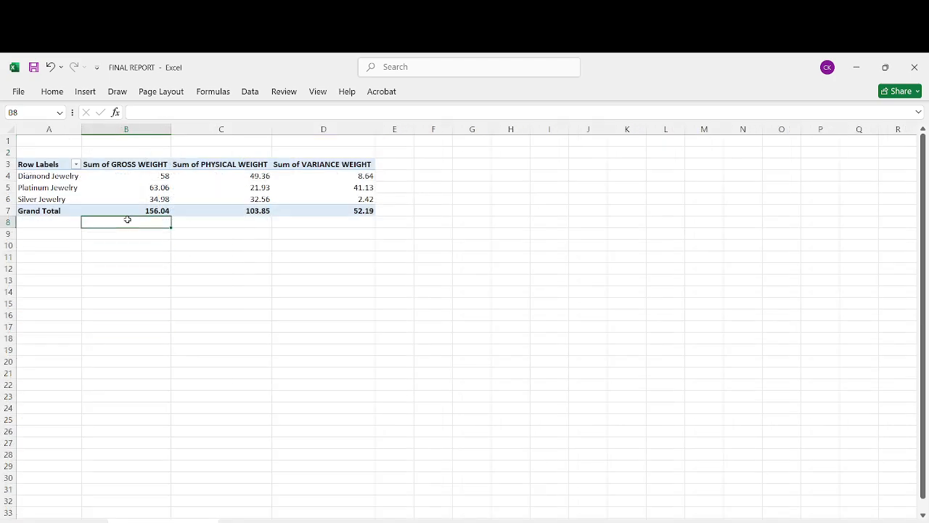
click(243, 221)
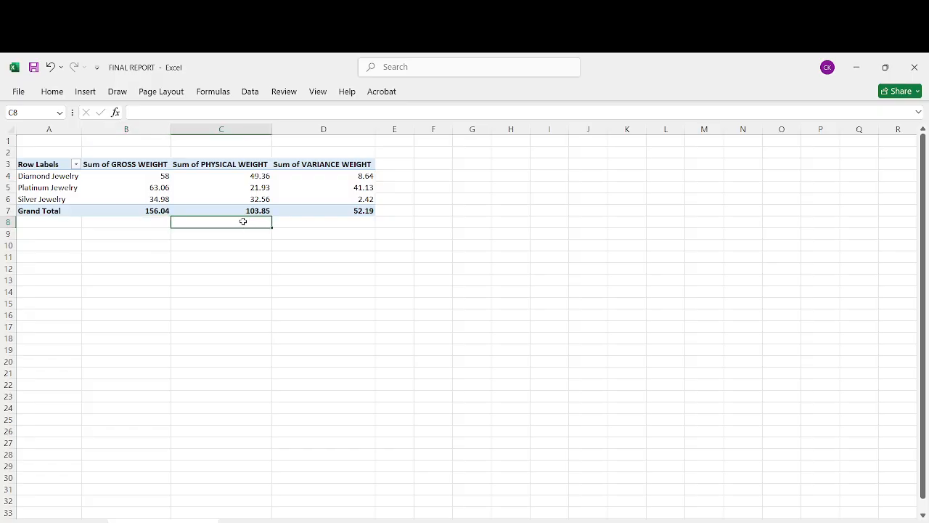
click(340, 220)
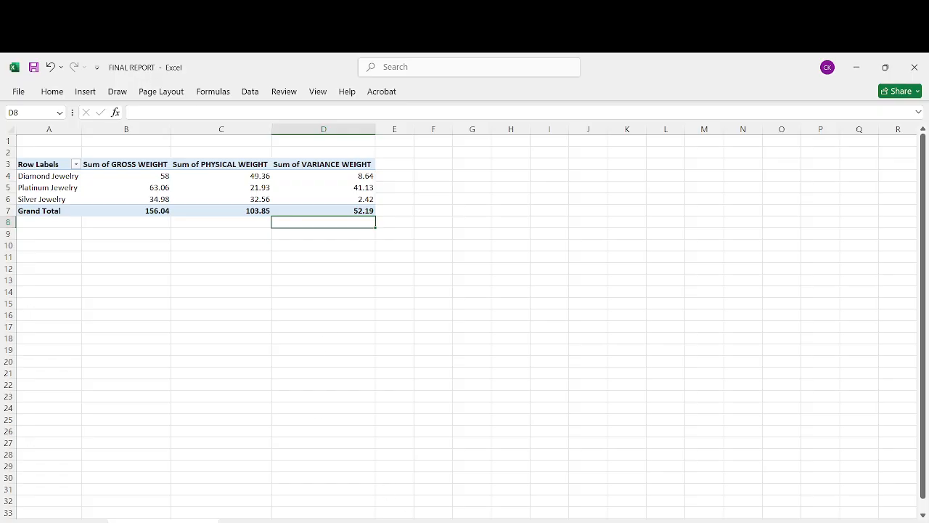
- Return to the New Microsoft Excel Worksheet workbook and compare its PivotTable grand totals with those of the FINAL REPORT workbook
click(310, 521)
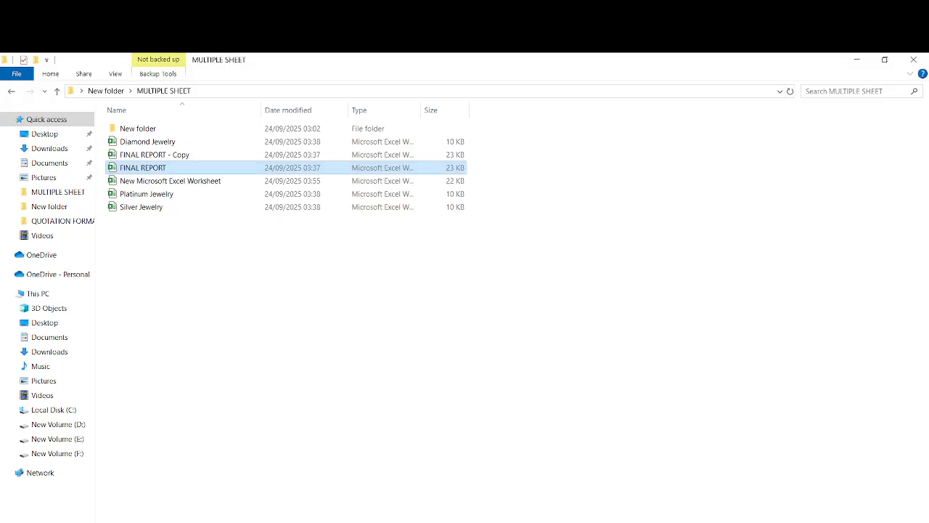
mouse_move(459, 522)
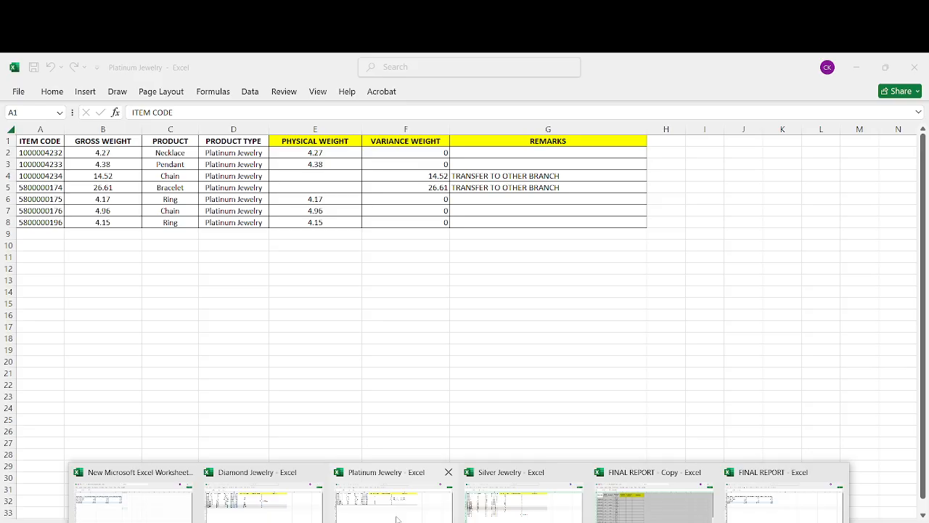
click(125, 516)
click(166, 336)
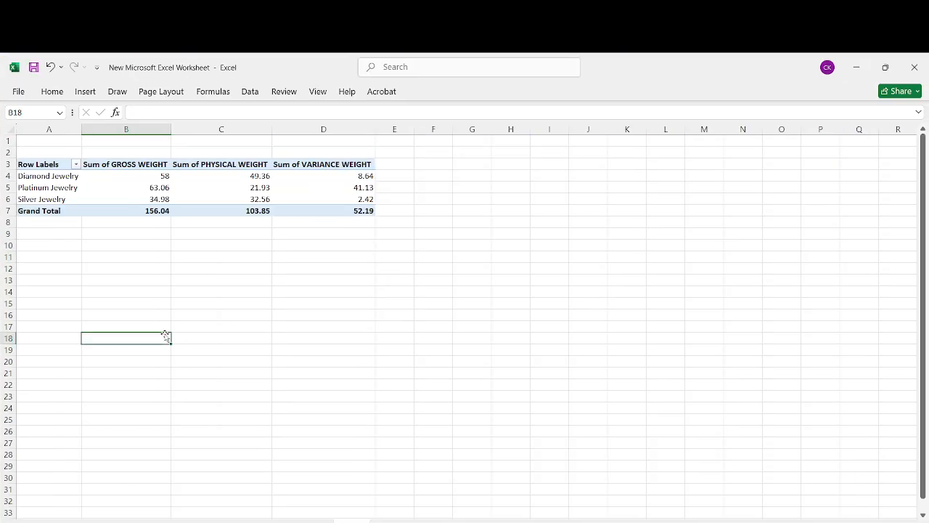
click(158, 231)
click(158, 223)
click(249, 225)
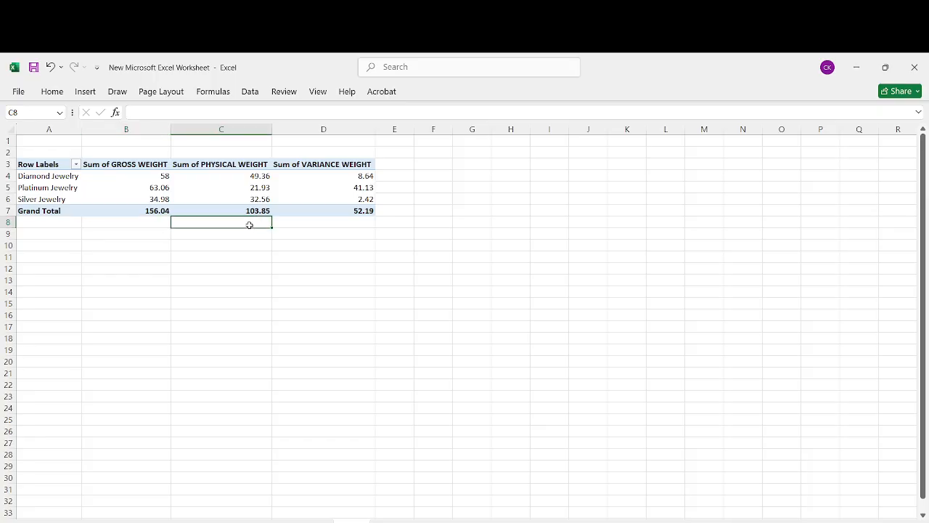
click(348, 222)
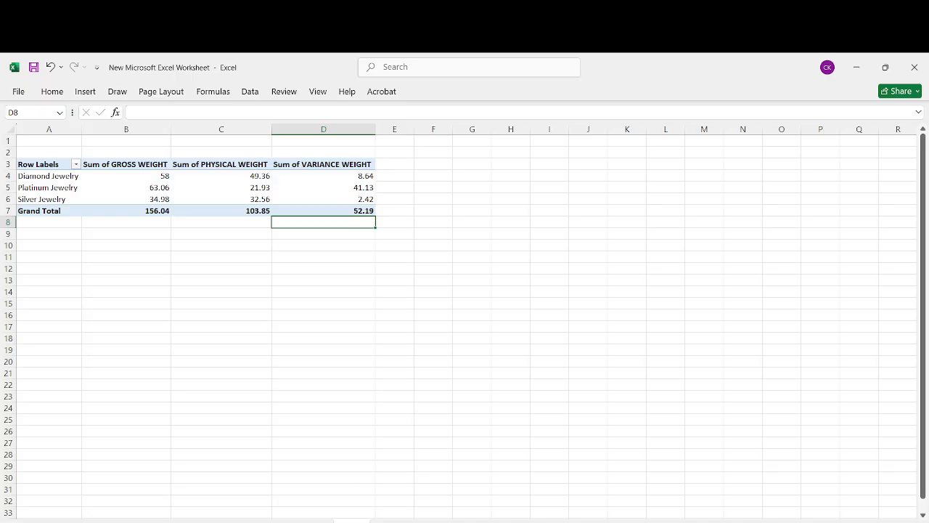
- Turn on filtering for the jewelry table in the FINAL REPORT sheet and view the PRODUCT TYPE filter options
click(408, 520)
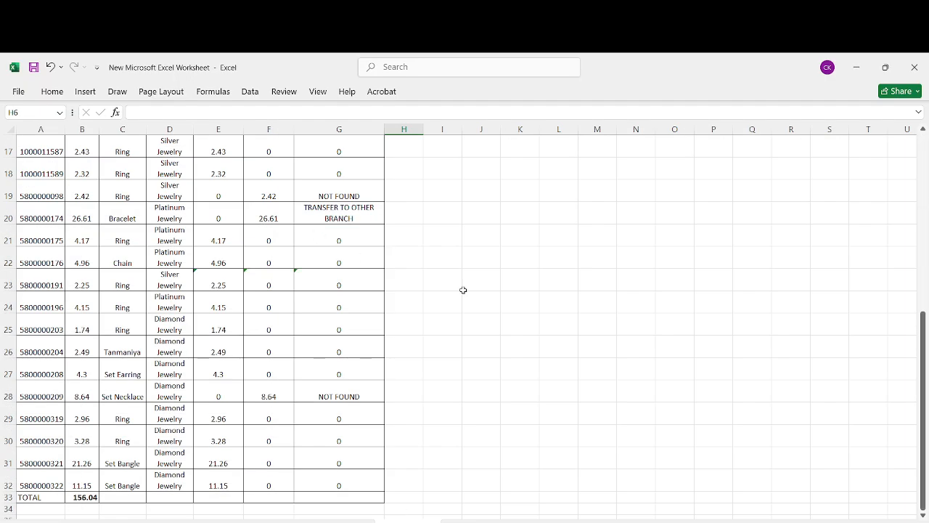
drag(926, 344, 925, 174)
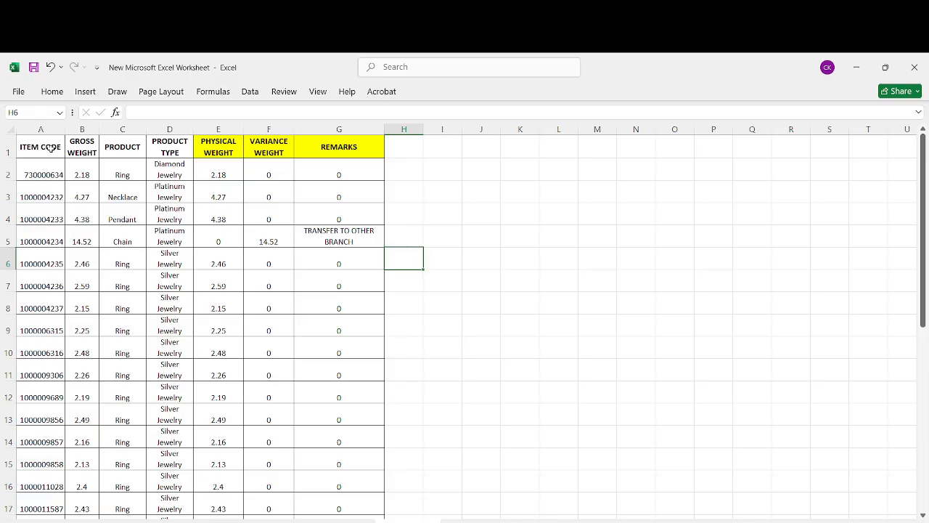
key(ctrl+shift+l)
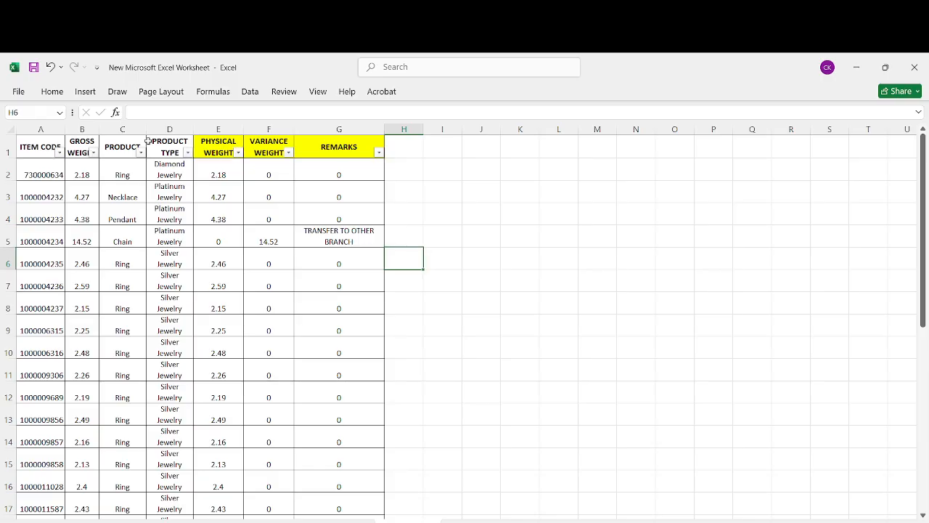
click(187, 153)
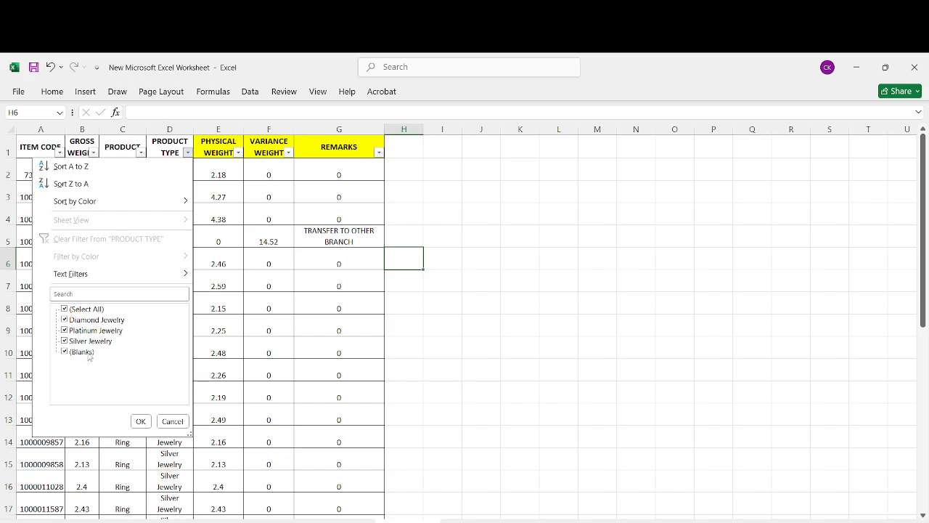
click(297, 290)
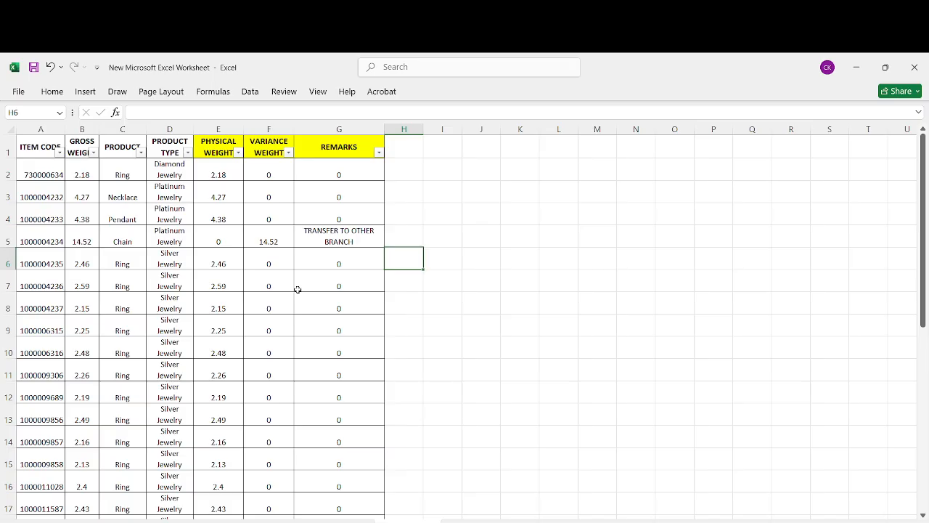
- Inspect the XLOOKUP formulas in cells E2, F8 and G8 of the FINAL REPORT sheet
click(232, 174)
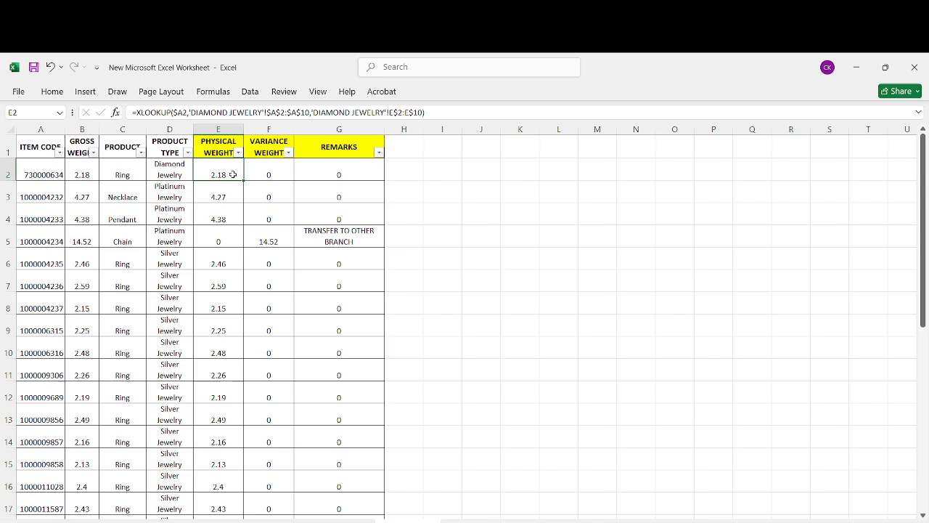
click(268, 302)
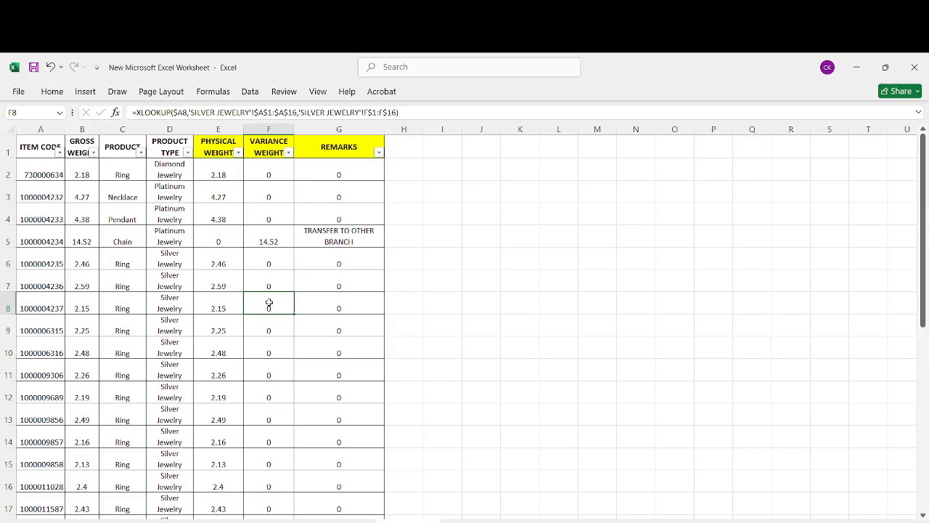
click(323, 300)
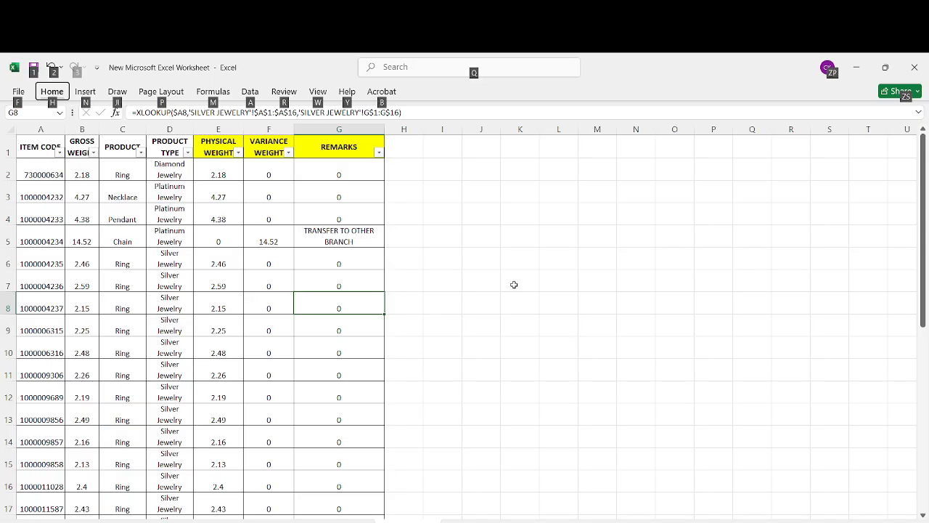
key(alt+Tab)
key(alt+Tab)
key(alt+Tab)
key(alt+Tab)
key(alt+Tab)
key(alt+Tab)
key(alt+Tab)
key(alt+Tab)
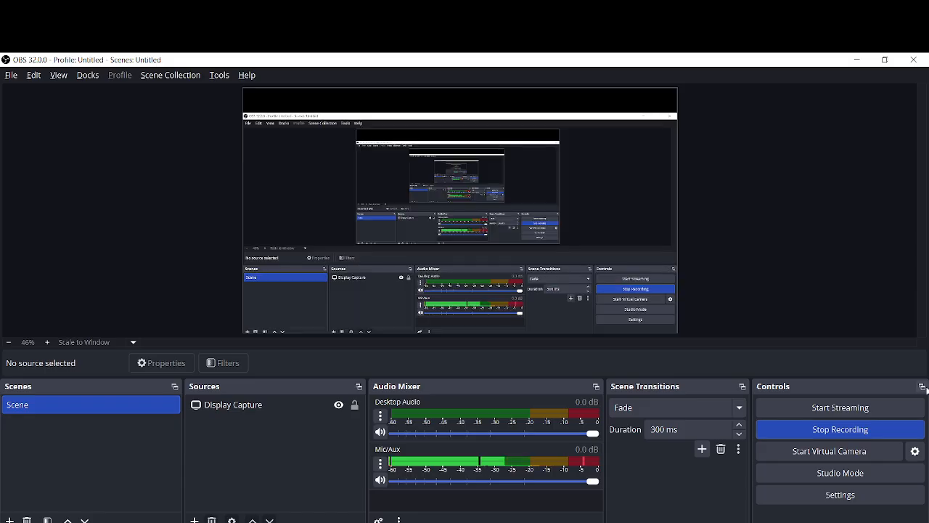